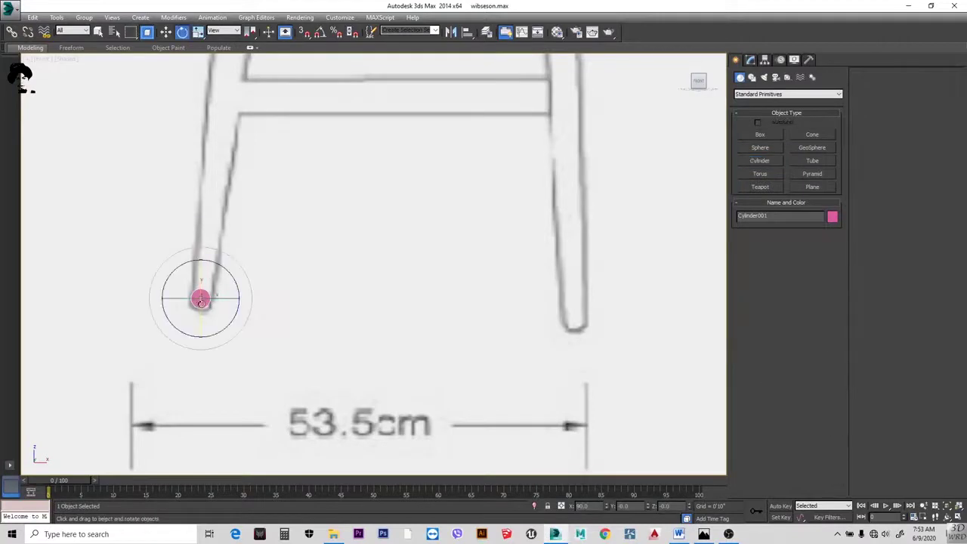
# - Set the cylinder's X rotation to 180 degrees and move it up onto the foot of the reference chair's left leg
pyautogui.click(586, 505)
pyautogui.write('180')
pyautogui.press('Return')
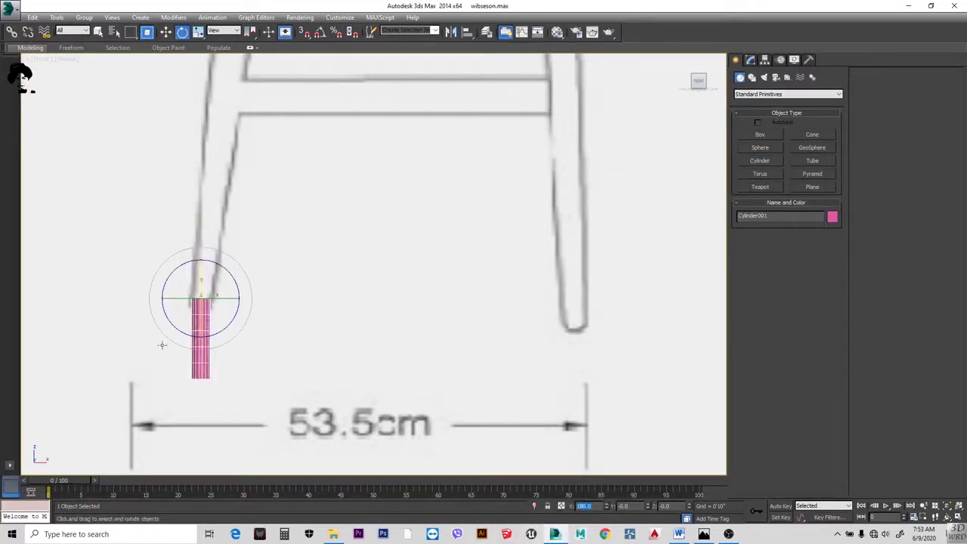
pyautogui.press('w')
pyautogui.moveTo(217, 282); pyautogui.dragTo(245, 211)
# - Tilt the cylinder to match the left leg's slant and position it within the foot's outline
pyautogui.press('e')
pyautogui.press('w')
pyautogui.hotkey('ctrl', 'z')
pyautogui.hotkey('ctrl', 'z')
pyautogui.press('e')
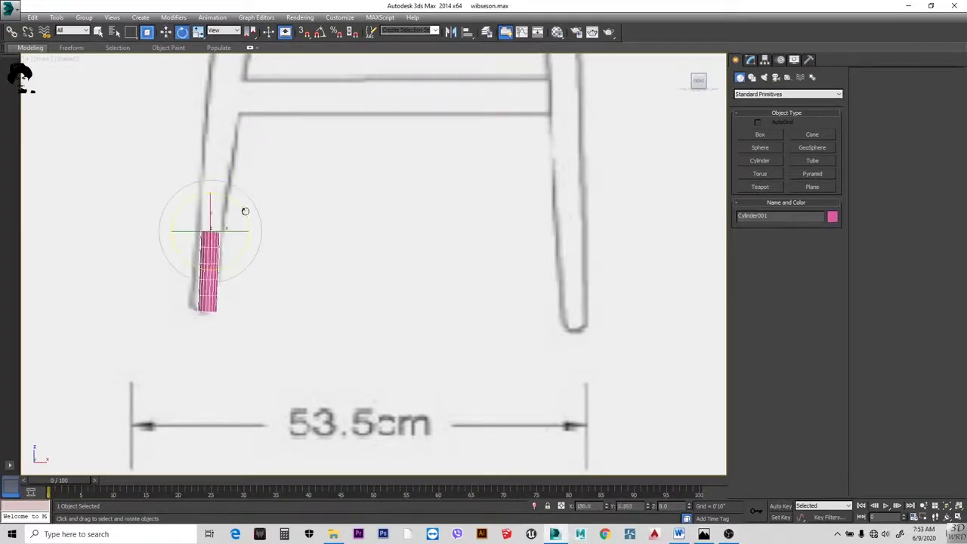
pyautogui.press('w')
pyautogui.hotkey('ctrl', 'z')
pyautogui.hotkey('ctrl', 'y')
pyautogui.press('e')
pyautogui.hotkey('ctrl', 'z')
pyautogui.press('w')
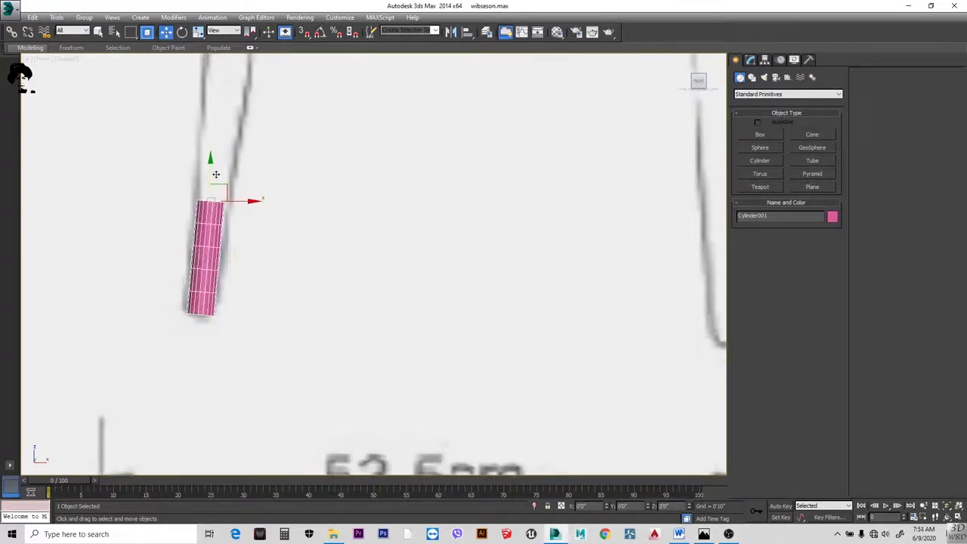
pyautogui.scroll(-3, 248, 221)
pyautogui.scroll(3, 248, 221)
# - Convert the cylinder to an editable poly and stretch its upper border up towards the lower rail
pyautogui.rightClick(251, 274)
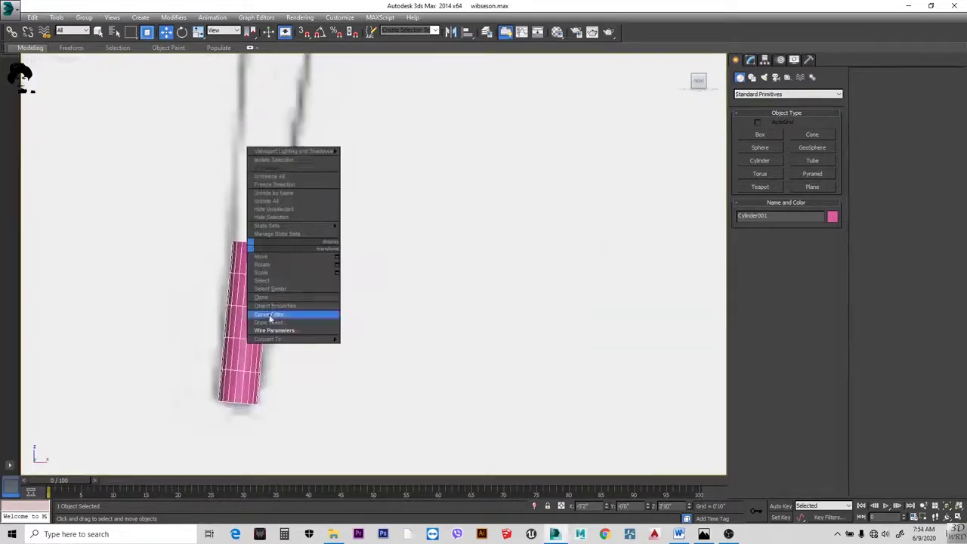
pyautogui.click(377, 350)
pyautogui.press('3')
pyautogui.moveTo(324, 225); pyautogui.dragTo(335, 98)
pyautogui.scroll(-2, 254, 250)
pyautogui.scroll(2, 255, 250)
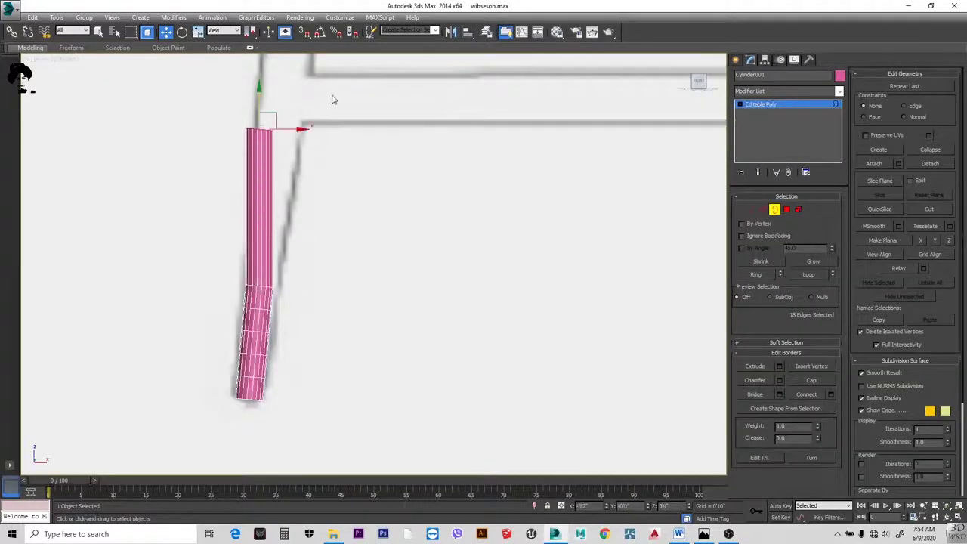
# - Shift the upper border onto the leg's slant and widen it at the underside of the lower rail
pyautogui.scroll(-2, 278, 237)
pyautogui.moveTo(278, 236); pyautogui.dragTo(322, 237, button='middle')
pyautogui.scroll(2, 322, 237)
pyautogui.moveTo(291, 223); pyautogui.dragTo(284, 217)
pyautogui.scroll(2, 261, 209)
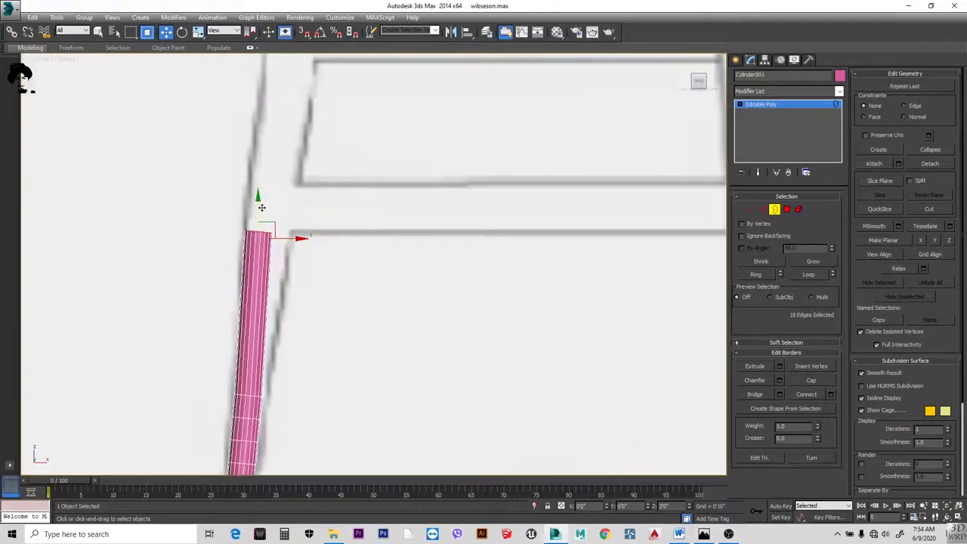
pyautogui.press('r')
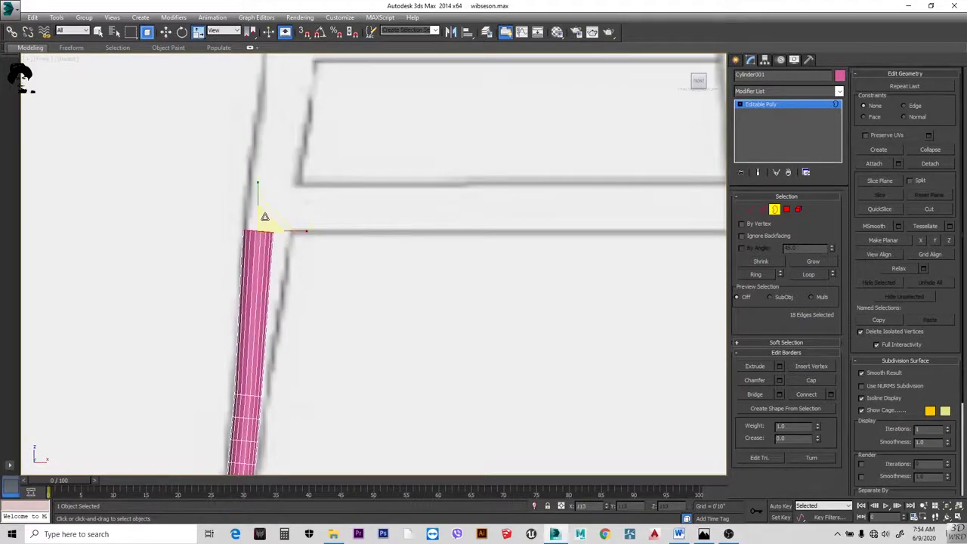
pyautogui.moveTo(264, 217)
pyautogui.mouseDown()
pyautogui.moveTo(287, 204)
pyautogui.moveTo(281, 218)
pyautogui.mouseUp()
pyautogui.press('w')
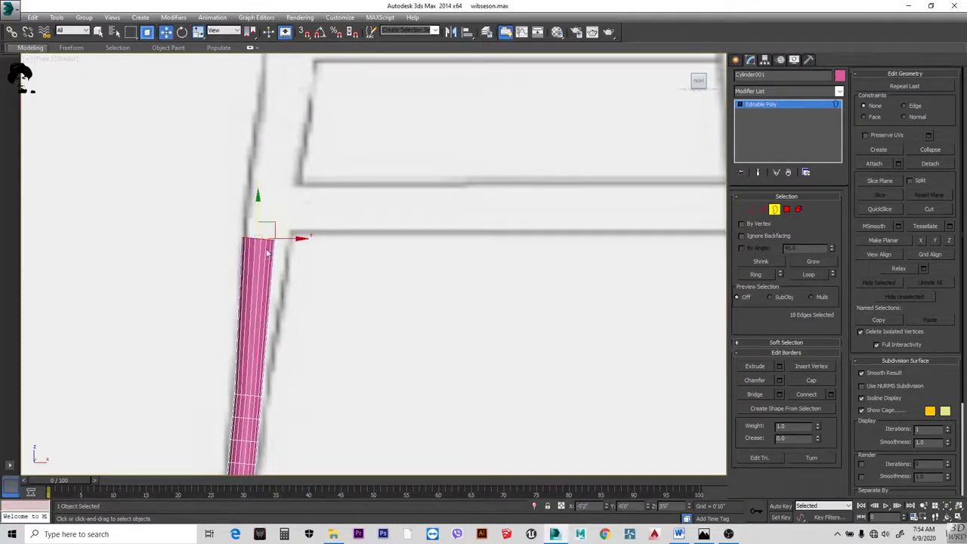
# - Extrude the leg's upper border across the lower rail to the rail's upper edge
pyautogui.moveTo(263, 205); pyautogui.dragTo(260, 272, button='middle')
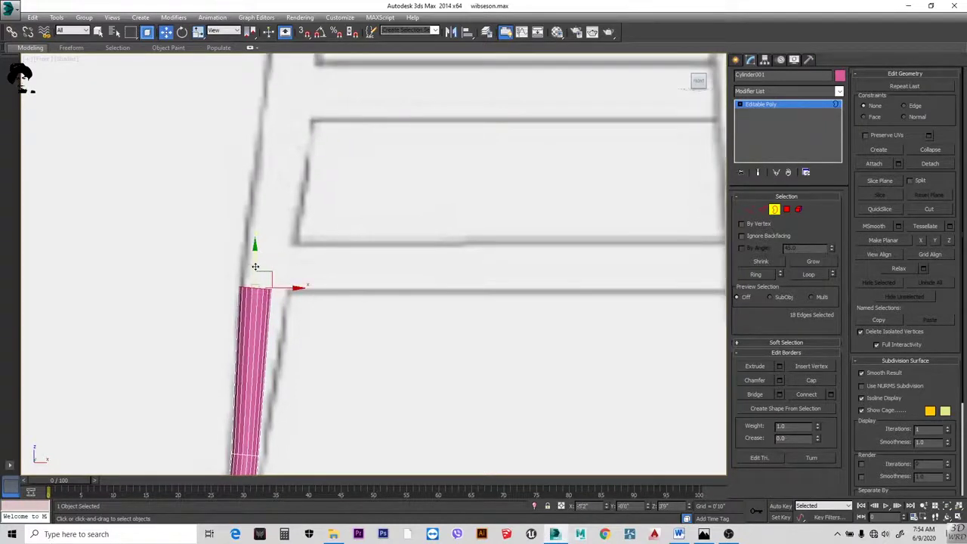
pyautogui.moveTo(256, 266); pyautogui.dragTo(298, 248)
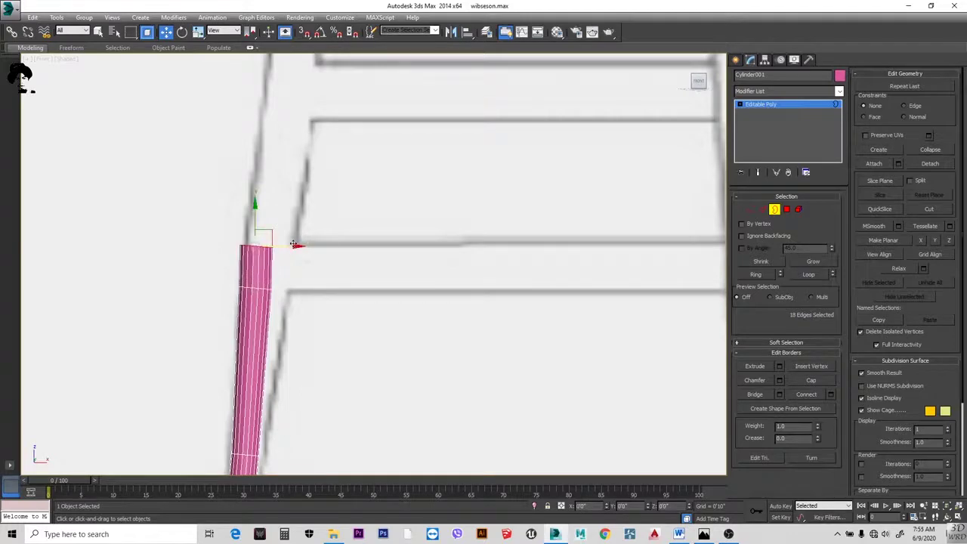
pyautogui.scroll(-3, 272, 261)
pyautogui.scroll(5, 212, 285)
pyautogui.press('2')
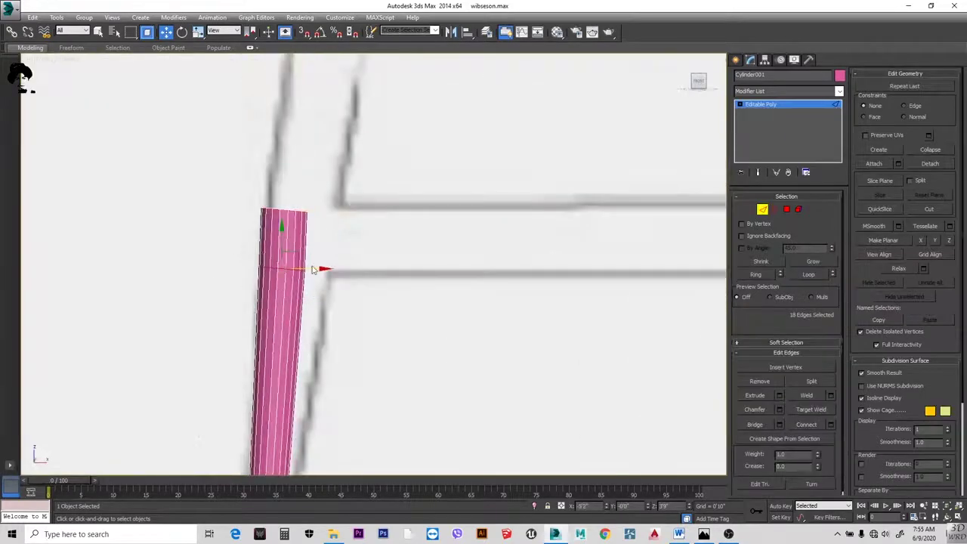
pyautogui.scroll(-2, 325, 270)
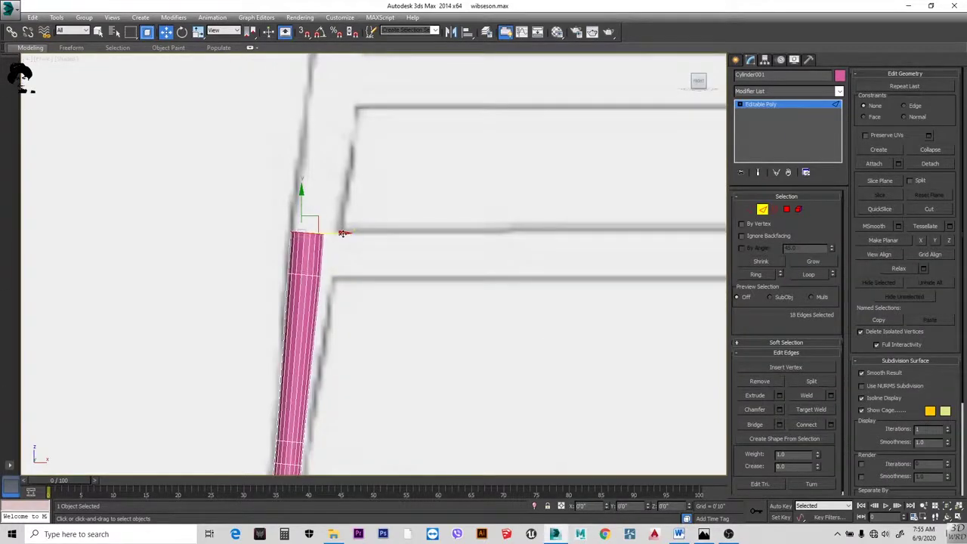
# - Extrude the leg's open end along the outline from the lower rail to the underside of the upper rail
pyautogui.scroll(2, 342, 233)
pyautogui.press('r')
pyautogui.moveTo(378, 277); pyautogui.dragTo(383, 349, button='middle')
pyautogui.press('w')
pyautogui.scroll(-3, 383, 348)
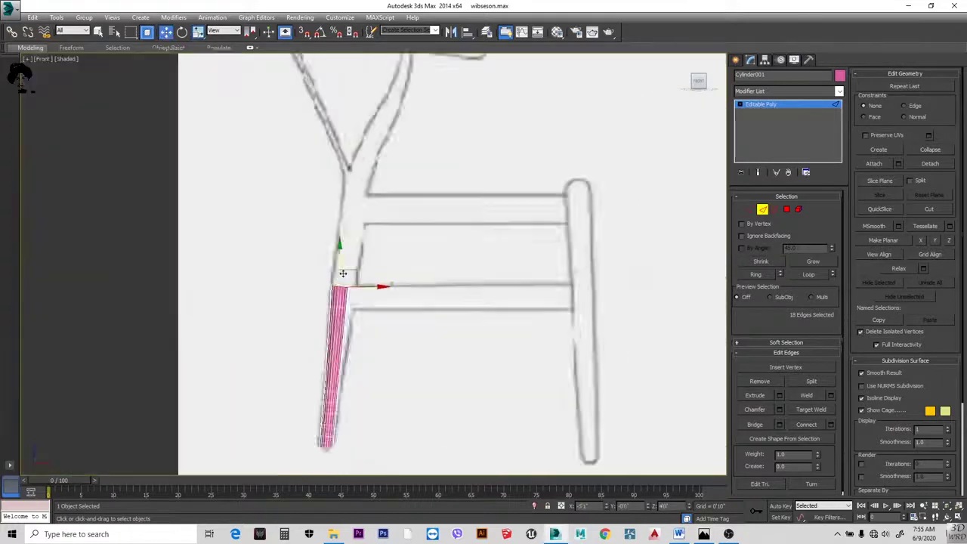
pyautogui.scroll(2, 380, 182)
pyautogui.scroll(3, 378, 204)
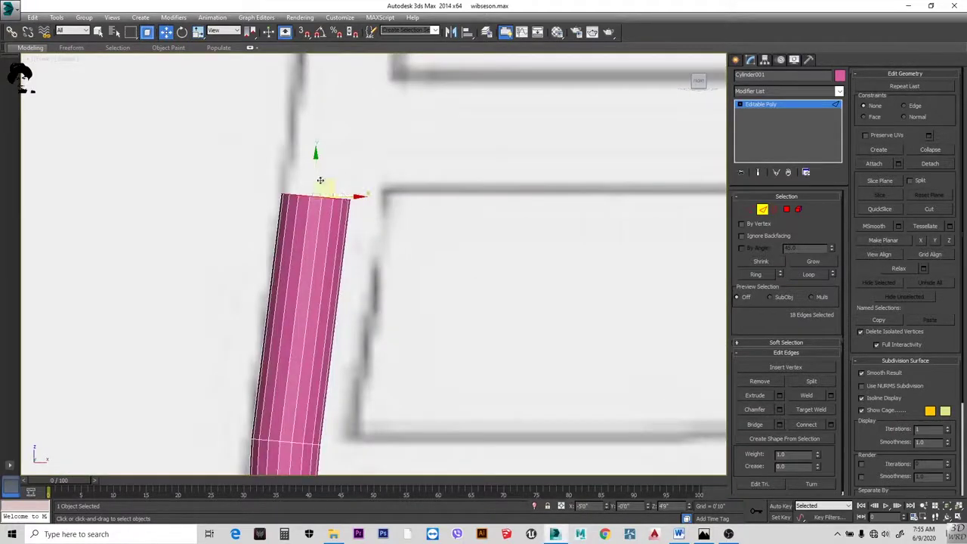
# - Scale and shift the two edge loops at the lower rail to fit the leg's outline
pyautogui.press('r')
pyautogui.moveTo(333, 389); pyautogui.dragTo(331, 318, button='middle')
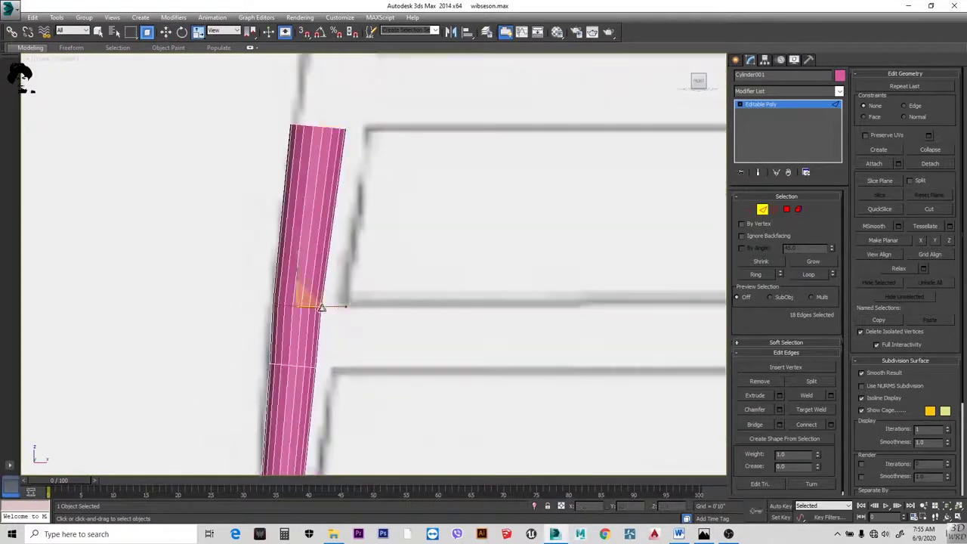
pyautogui.press('w')
pyautogui.scroll(-3, 332, 307)
pyautogui.scroll(3, 333, 307)
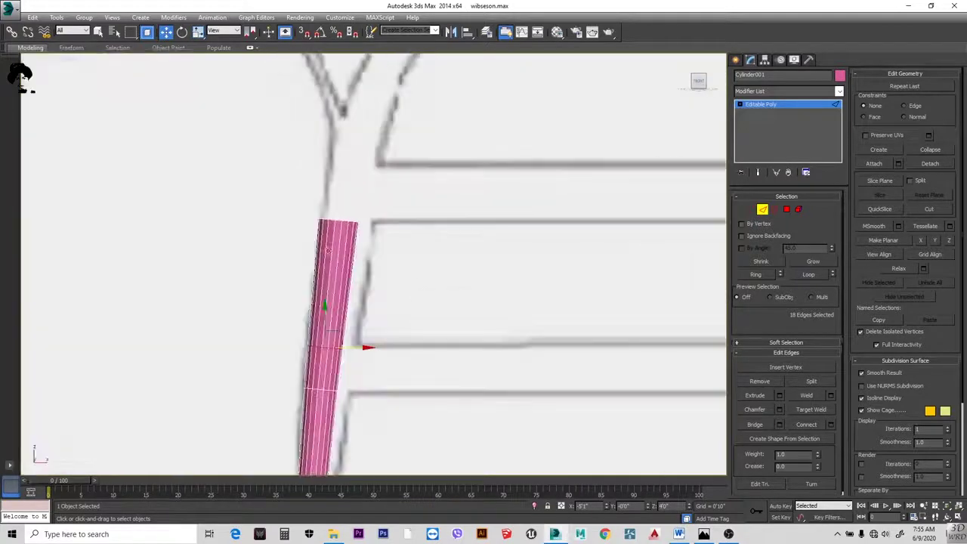
pyautogui.press('r')
pyautogui.scroll(-3, 325, 279)
pyautogui.scroll(3, 325, 279)
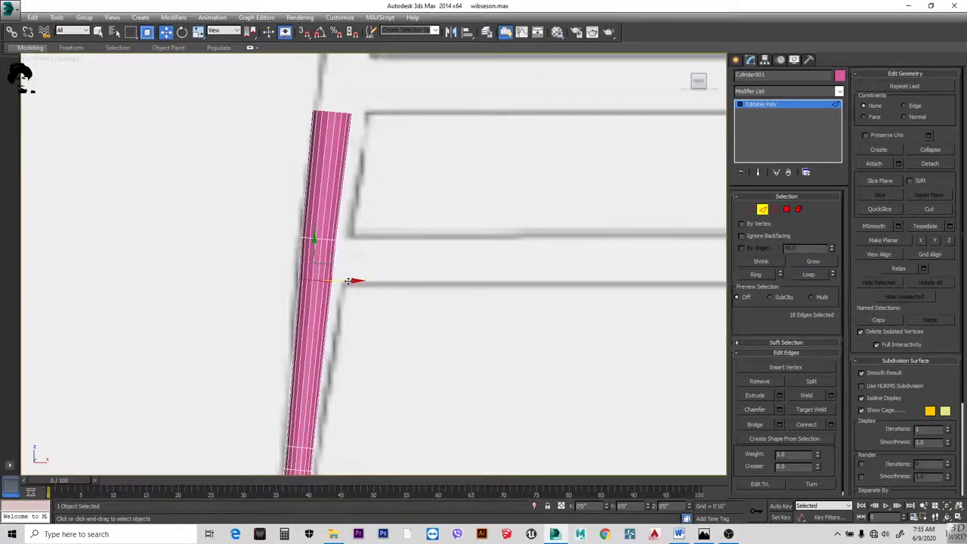
# - Extrude the leg's upper border to the top edge of the upper rail and fit it to the outline
pyautogui.doubleClick(346, 240)
pyautogui.press('Delete')
pyautogui.scroll(-3, 350, 250)
pyautogui.scroll(3, 356, 278)
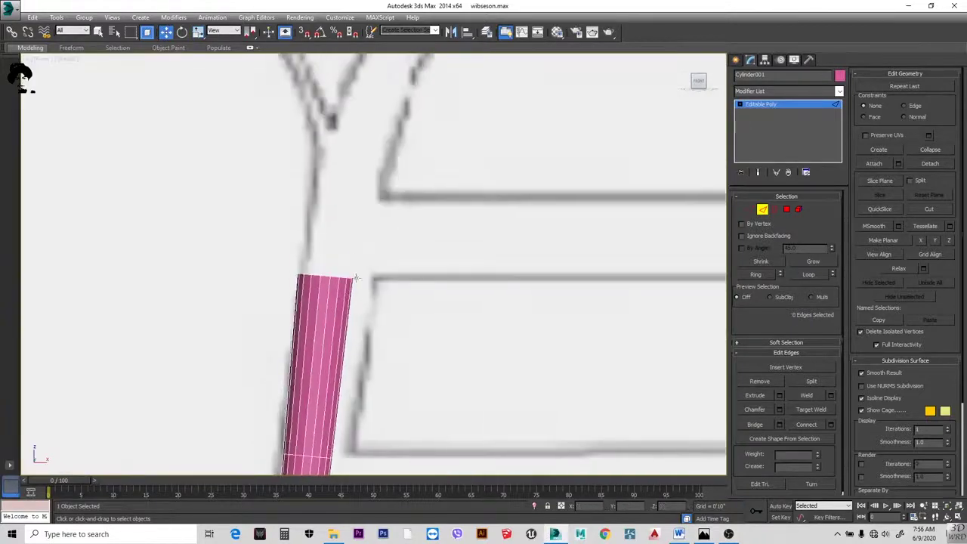
pyautogui.press('3')
pyautogui.moveTo(241, 287); pyautogui.dragTo(242, 314, button='middle')
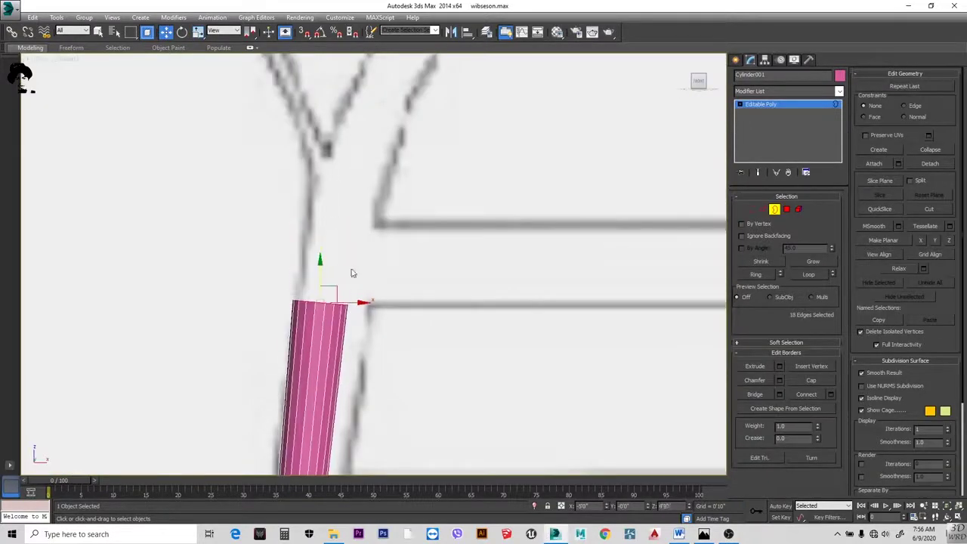
pyautogui.keyDown('shift'); pyautogui.moveTo(349, 270); pyautogui.dragTo(322, 275); pyautogui.keyUp('shift')
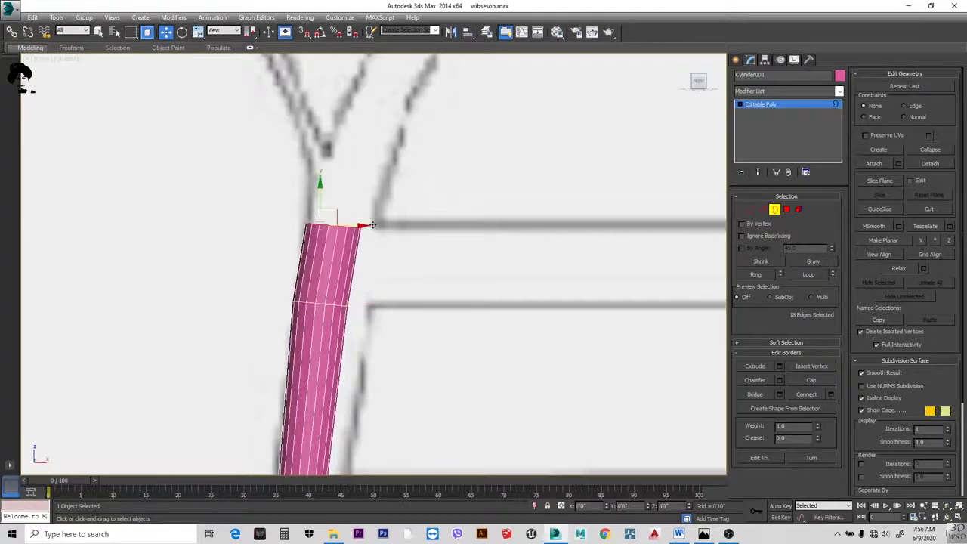
pyautogui.moveTo(372, 225); pyautogui.dragTo(347, 211)
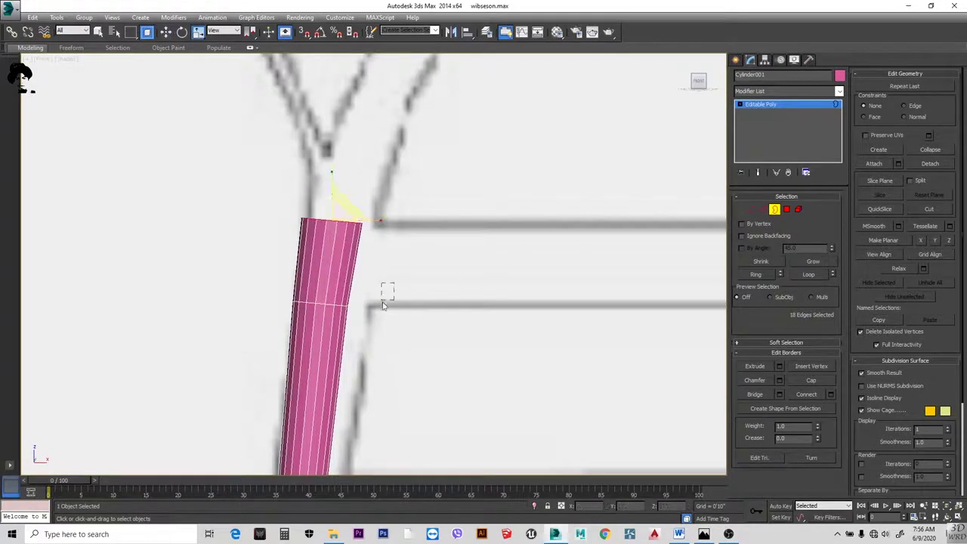
# - Adjust the edge loops at the upper rail's underside and the lower rail to follow the leg's taper
pyautogui.press('2')
pyautogui.scroll(-4, 329, 227)
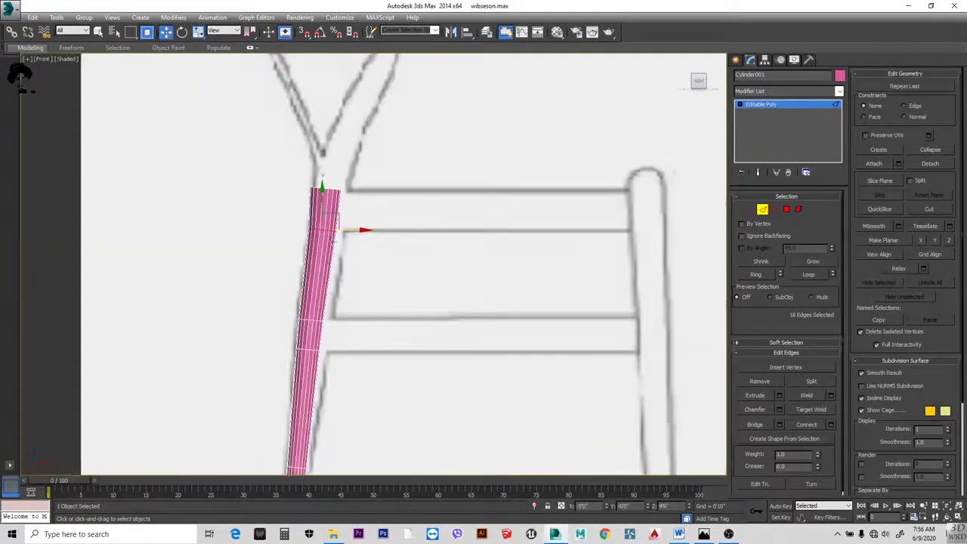
pyautogui.scroll(2, 327, 225)
pyautogui.scroll(-4, 322, 317)
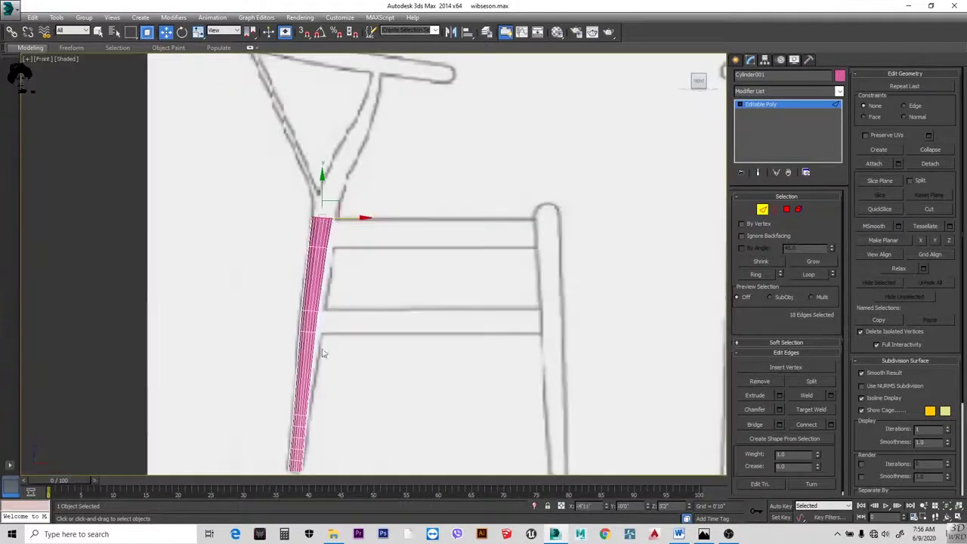
pyautogui.scroll(4, 320, 360)
pyautogui.moveTo(261, 297); pyautogui.dragTo(339, 304)
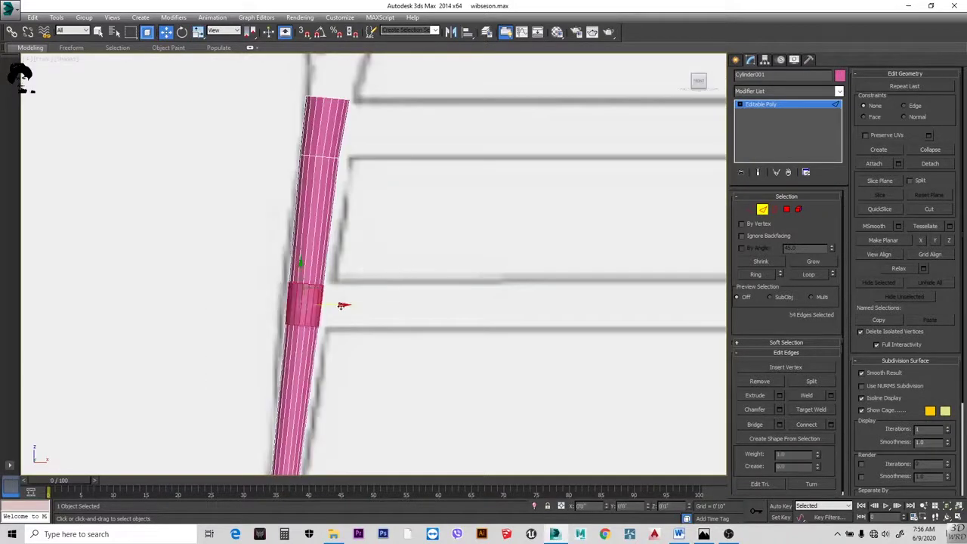
pyautogui.scroll(-3, 342, 306)
pyautogui.click(353, 365)
pyautogui.scroll(-2, 384, 251)
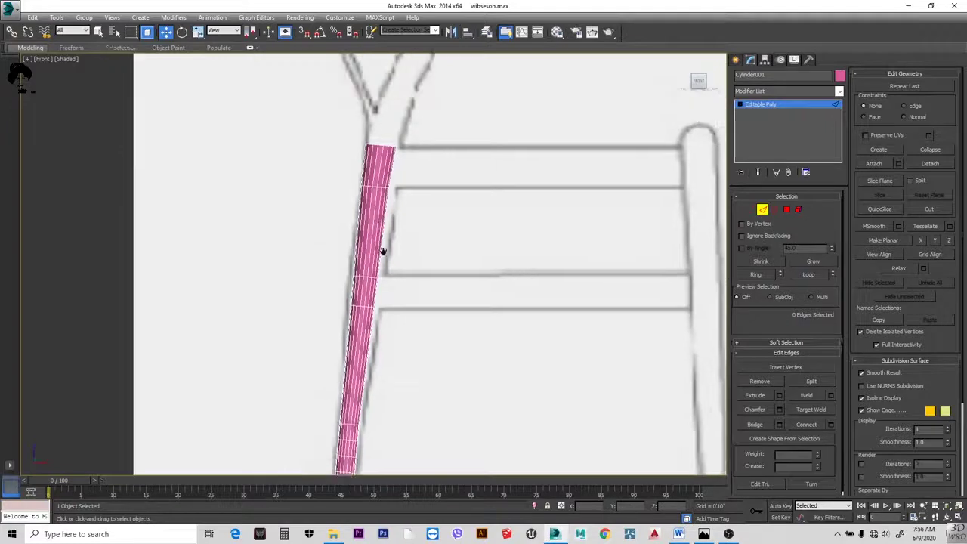
# - Select the leg's top edge loop and extrude two short segments from the upper rail to the fork
pyautogui.scroll(3, 378, 226)
pyautogui.moveTo(443, 179); pyautogui.dragTo(268, 264)
pyautogui.scroll(-2, 419, 200)
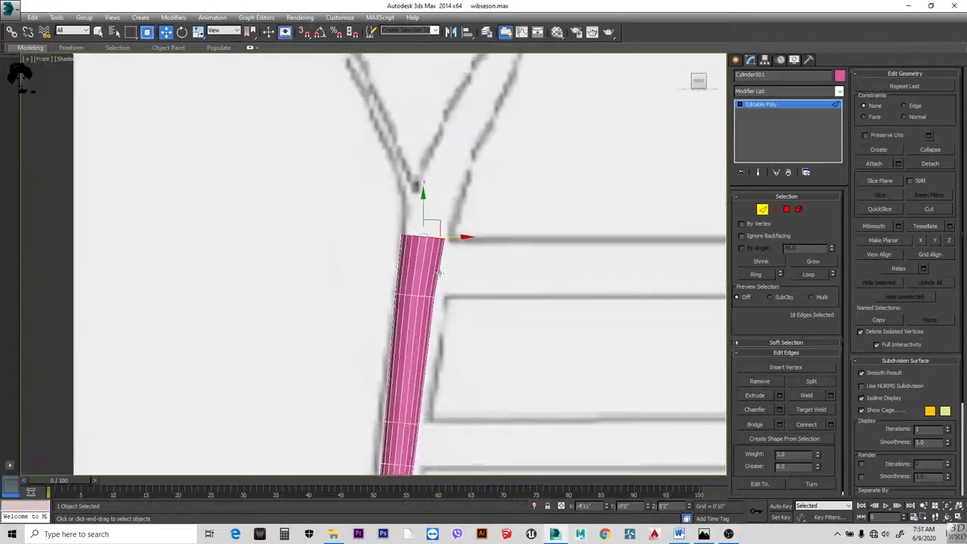
pyautogui.moveTo(453, 237); pyautogui.dragTo(453, 302, button='middle')
pyautogui.moveTo(453, 302); pyautogui.dragTo(464, 251)
pyautogui.moveTo(401, 233); pyautogui.dragTo(428, 310, button='middle')
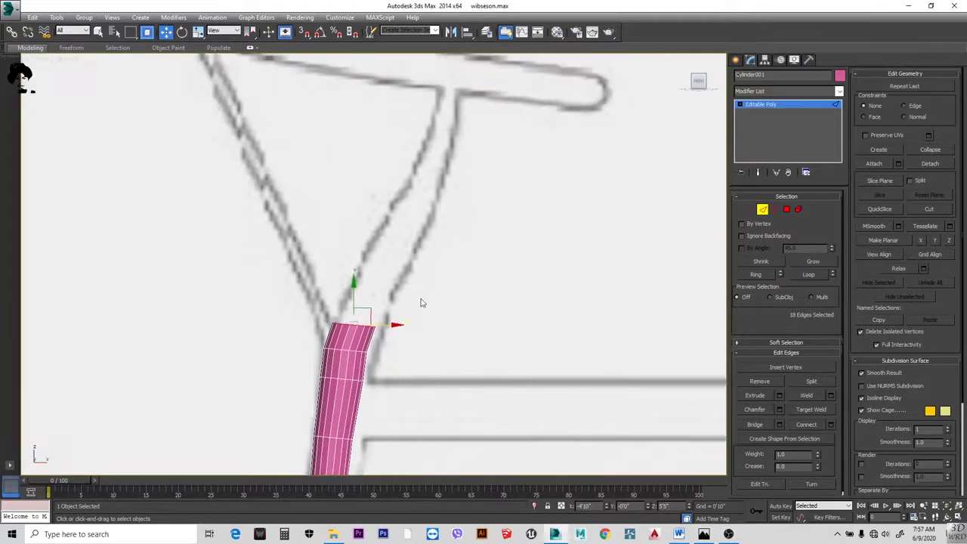
# - Extrude two more segments from the fork, shifting them to follow the bend of the curved upright
pyautogui.scroll(2, 422, 303)
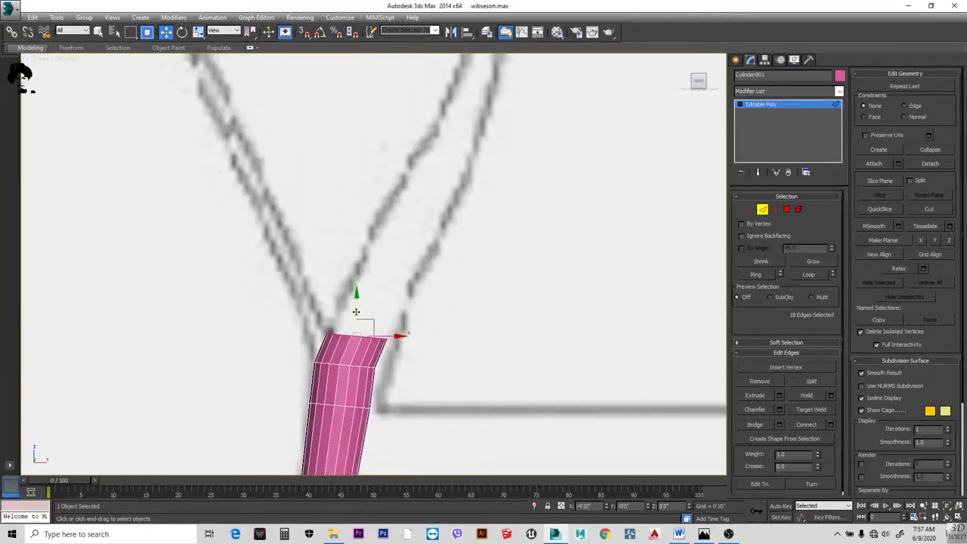
pyautogui.moveTo(356, 311); pyautogui.dragTo(410, 306)
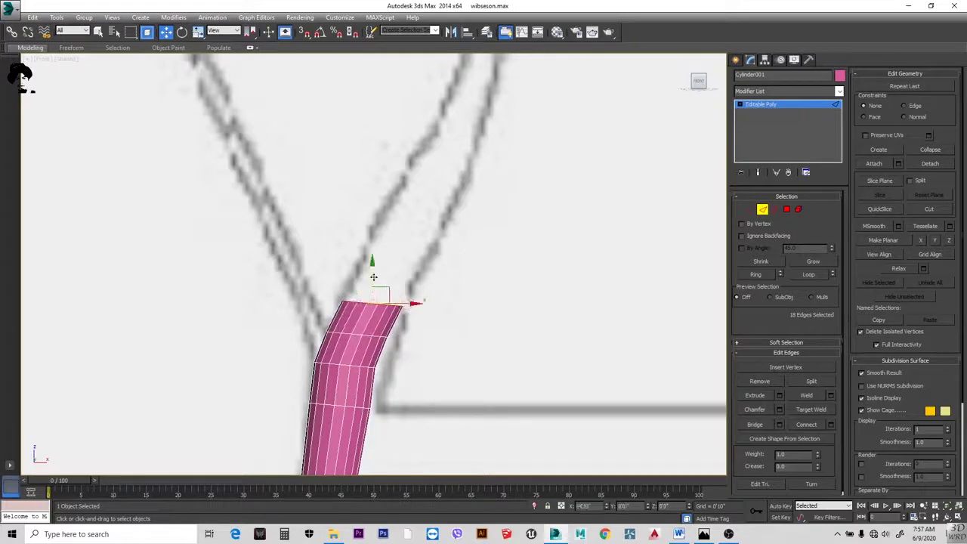
pyautogui.moveTo(373, 277); pyautogui.dragTo(374, 249)
pyautogui.moveTo(423, 237); pyautogui.dragTo(426, 295, button='middle')
pyautogui.moveTo(426, 296); pyautogui.dragTo(417, 330)
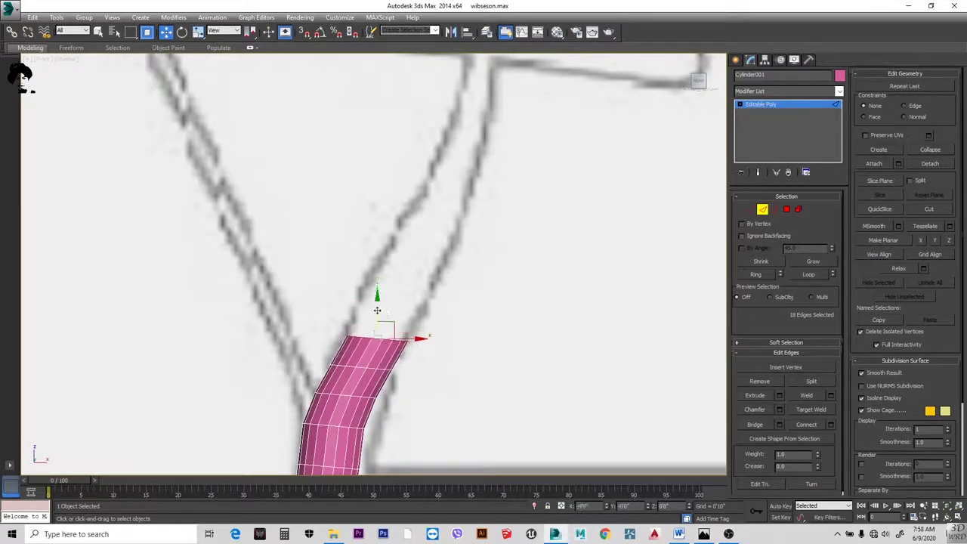
# - Extend the leg with two further segments along the curved upright and fit their loops to its outline
pyautogui.moveTo(375, 309); pyautogui.dragTo(380, 263)
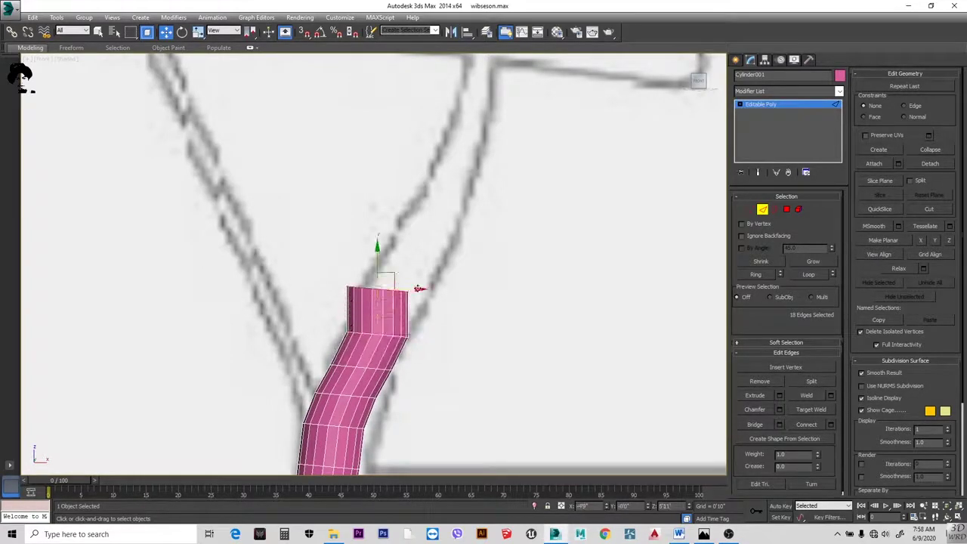
pyautogui.scroll(2, 435, 306)
pyautogui.moveTo(445, 303); pyautogui.dragTo(482, 255)
pyautogui.moveTo(479, 298); pyautogui.dragTo(290, 342)
pyautogui.moveTo(491, 227); pyautogui.dragTo(378, 258)
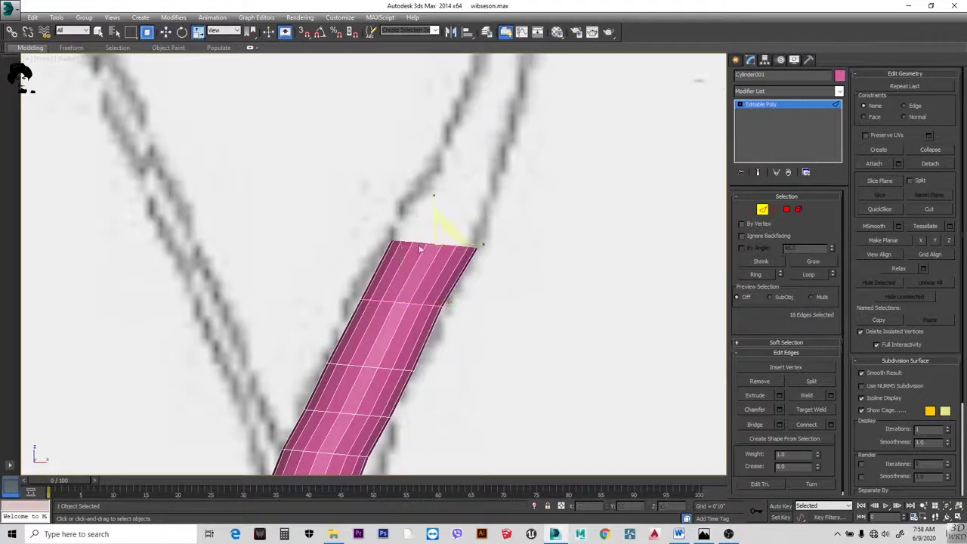
# - Extrude another segment from the leg's top edge loop, scaling and shifting the new loop to follow the curved upright
pyautogui.moveTo(543, 210); pyautogui.dragTo(363, 261)
pyautogui.moveTo(311, 264); pyautogui.dragTo(313, 303, button='middle')
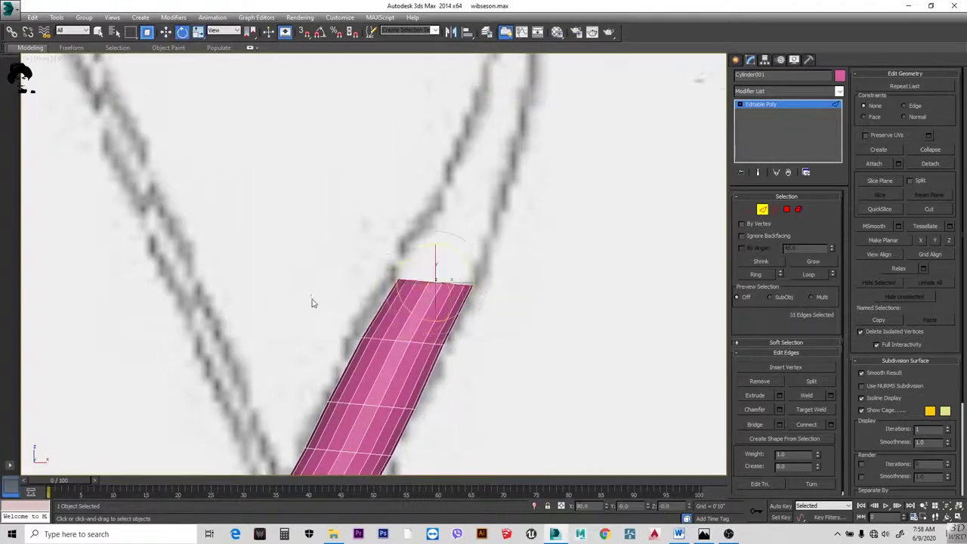
pyautogui.keyDown('shift'); pyautogui.moveTo(436, 251); pyautogui.dragTo(435, 209); pyautogui.keyUp('shift')
pyautogui.moveTo(479, 235); pyautogui.dragTo(498, 238)
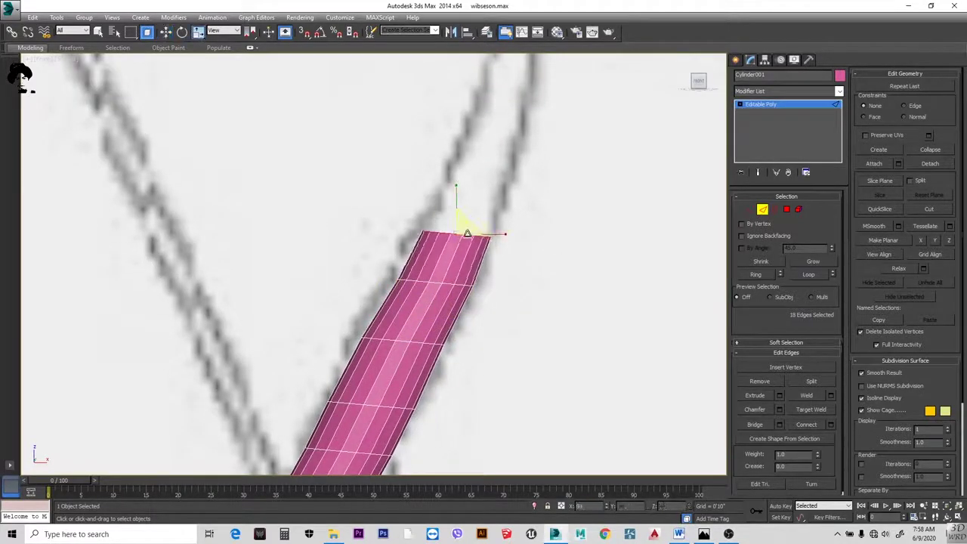
pyautogui.moveTo(319, 270); pyautogui.dragTo(320, 269)
pyautogui.press('w')
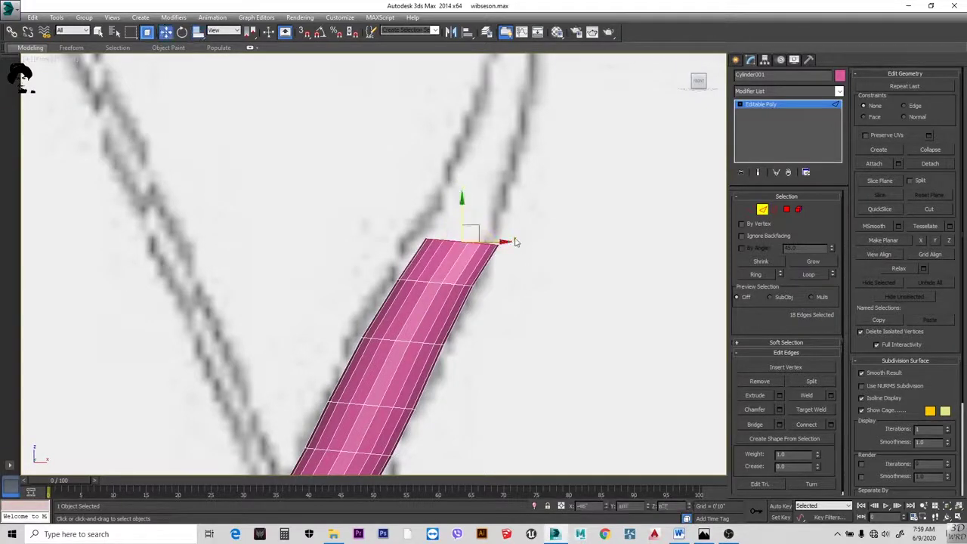
# - Fit the two uppermost edge loops to the upright's outline and add another short segment above them
pyautogui.keyDown('alt'); pyautogui.moveTo(451, 240); pyautogui.dragTo(452, 215, button='middle'); pyautogui.keyUp('alt')
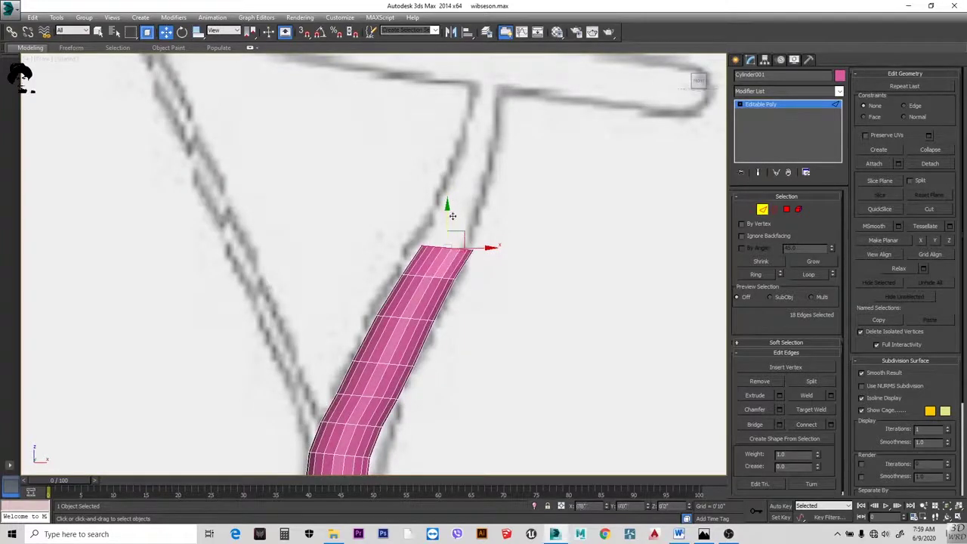
pyautogui.press('e')
pyautogui.keyDown('alt'); pyautogui.moveTo(490, 230); pyautogui.dragTo(473, 228, button='middle'); pyautogui.keyUp('alt')
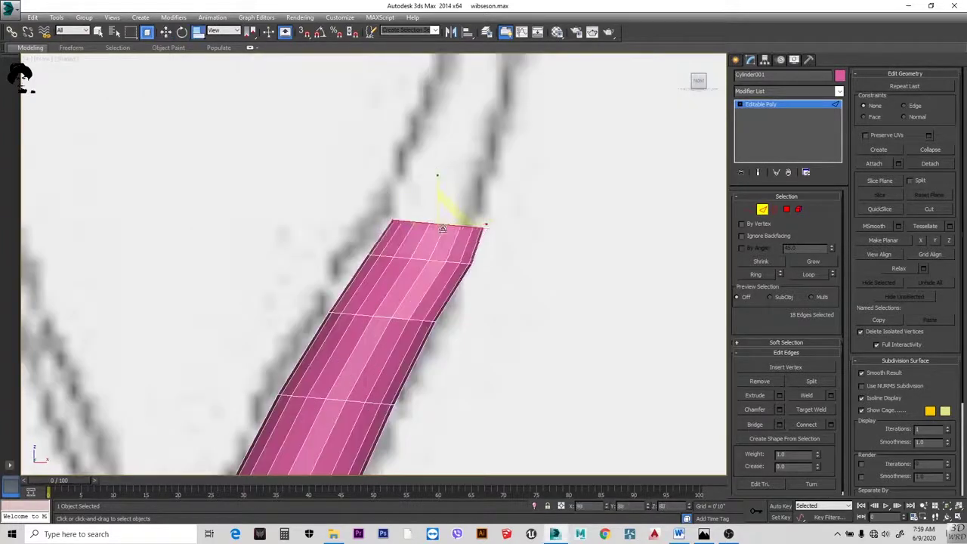
pyautogui.press('w')
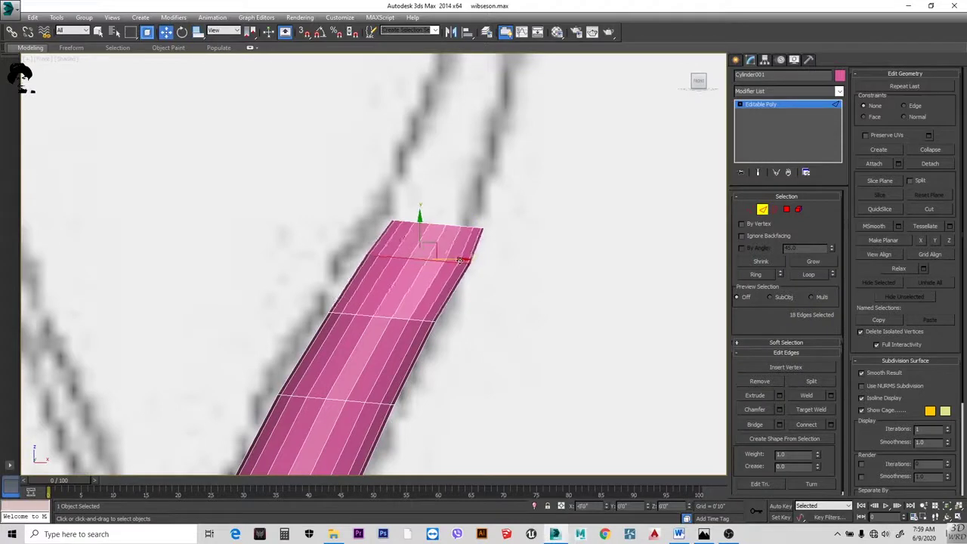
pyautogui.keyDown('alt'); pyautogui.moveTo(405, 244); pyautogui.dragTo(420, 253, button='middle'); pyautogui.keyUp('alt')
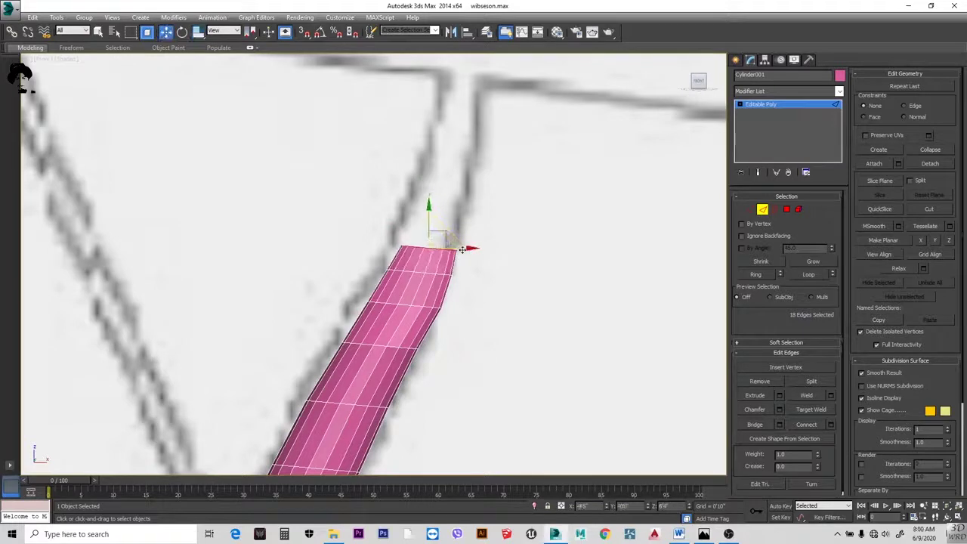
# - Extrude two short segments where the upright straightens toward the armrest and fit the top loop to its outline
pyautogui.moveTo(431, 221); pyautogui.dragTo(414, 210)
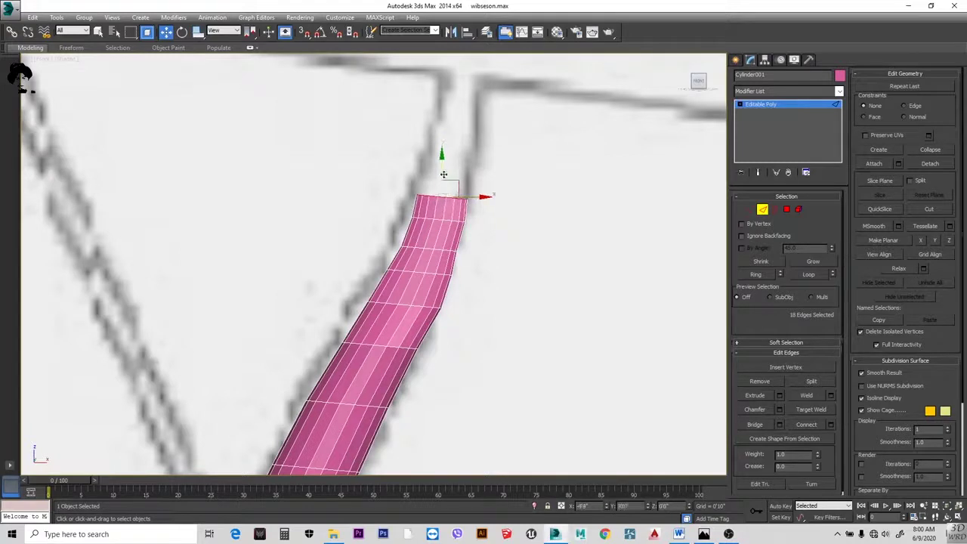
pyautogui.moveTo(444, 175); pyautogui.dragTo(452, 171)
pyautogui.press('r')
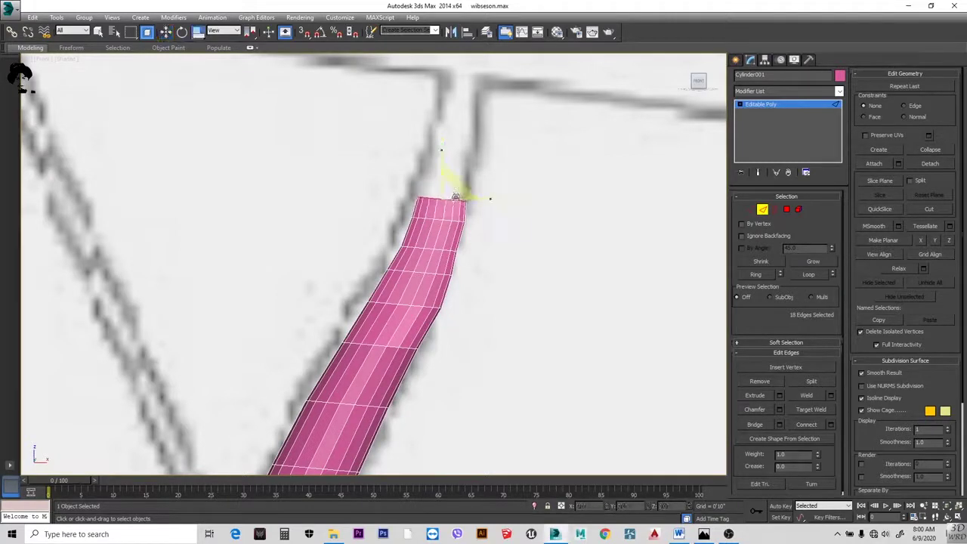
pyautogui.press('w')
pyautogui.moveTo(360, 215); pyautogui.dragTo(361, 215)
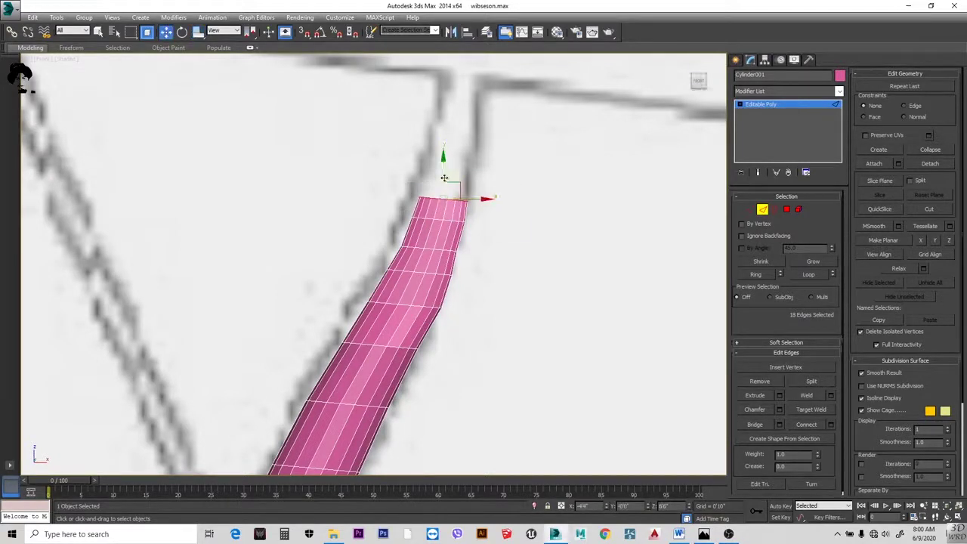
# - Raise the top loop slightly, extrude one more segment, and narrow its end to match the upright's taper
pyautogui.moveTo(440, 183); pyautogui.dragTo(454, 127)
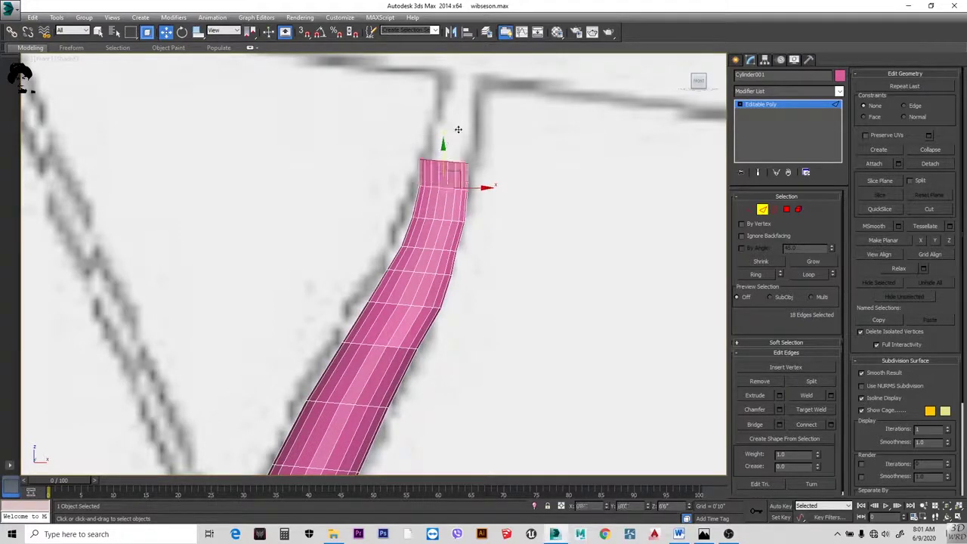
pyautogui.press('r')
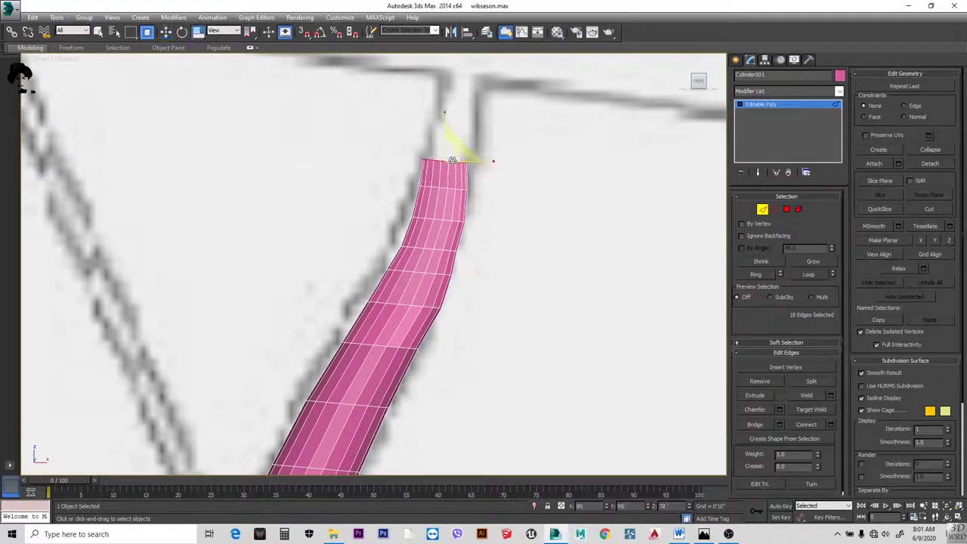
pyautogui.press('w')
pyautogui.moveTo(381, 174); pyautogui.dragTo(382, 173)
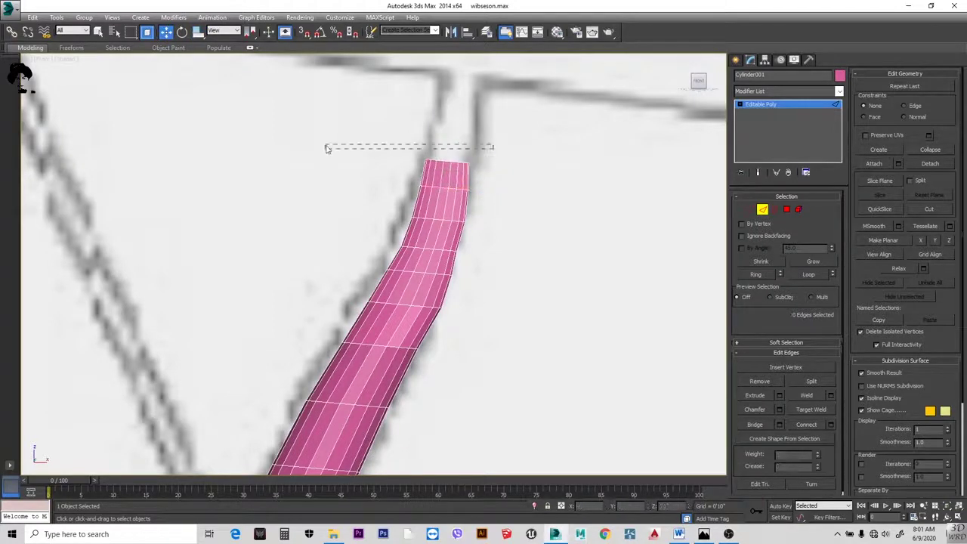
# - Extrude the remaining short segments up to the armrest, tapering the end loop within the upright's outline
pyautogui.moveTo(458, 121)
pyautogui.mouseDown()
pyautogui.moveTo(486, 165)
pyautogui.moveTo(452, 121)
pyautogui.mouseUp()
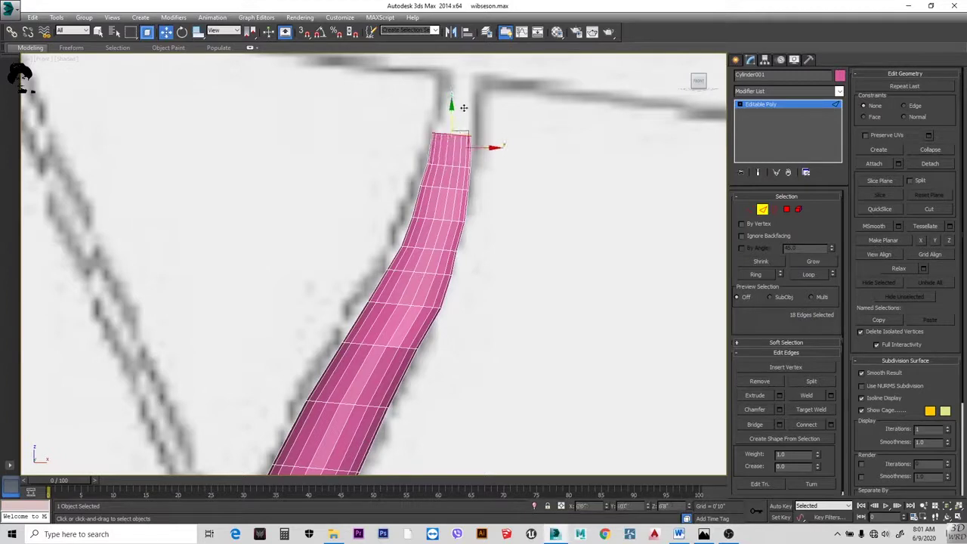
pyautogui.moveTo(464, 108)
pyautogui.mouseDown()
pyautogui.moveTo(486, 112)
pyautogui.moveTo(456, 112)
pyautogui.moveTo(456, 125)
pyautogui.mouseUp()
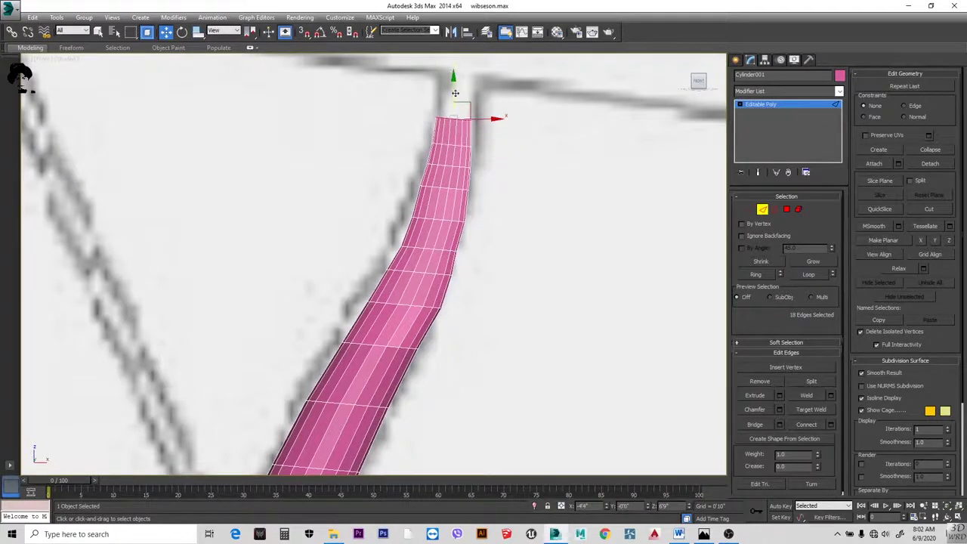
pyautogui.moveTo(454, 94); pyautogui.dragTo(486, 104)
pyautogui.press('r')
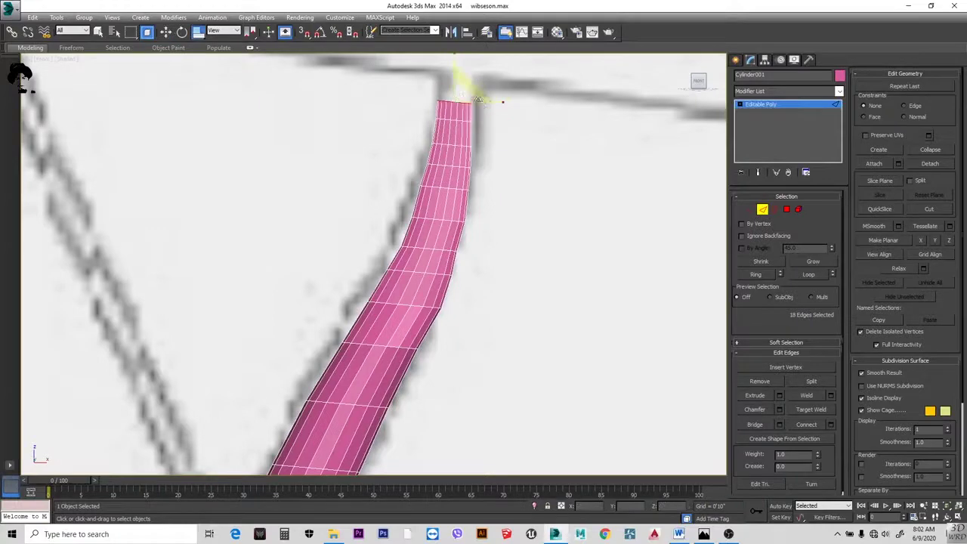
pyautogui.press('w')
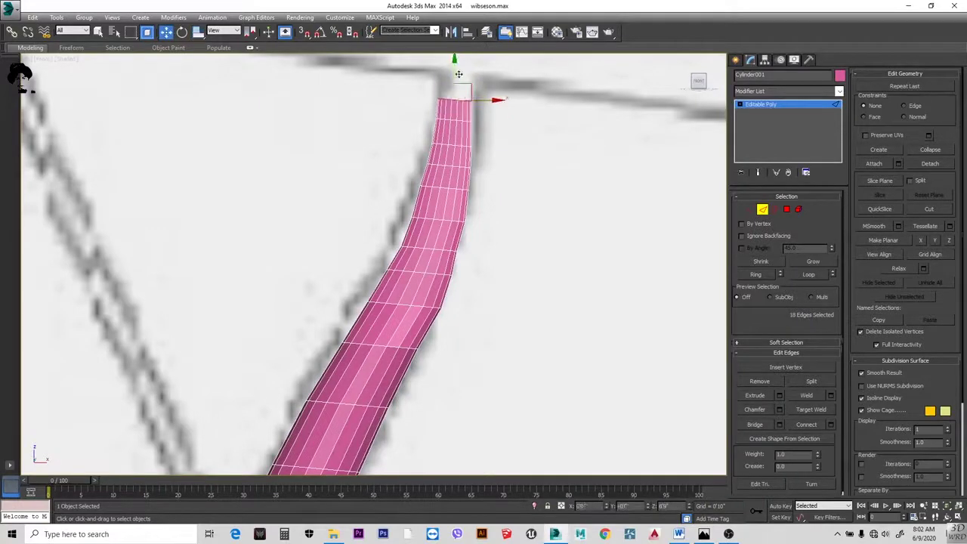
pyautogui.moveTo(459, 74); pyautogui.dragTo(463, 56)
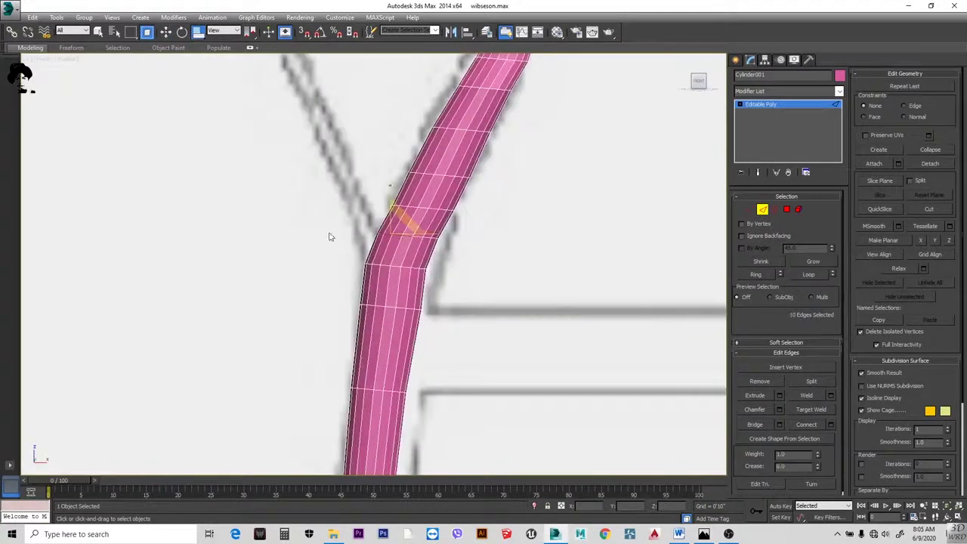
# - Select the edge loop at the fork and scale it from an orbited view to adjust the leg's depth
pyautogui.moveTo(258, 255); pyautogui.dragTo(259, 256)
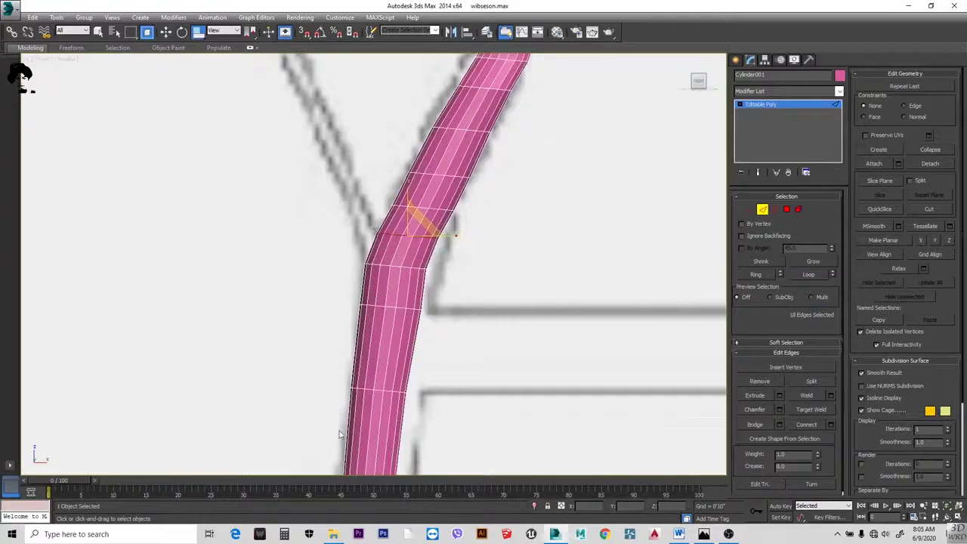
pyautogui.click(415, 229)
pyautogui.doubleClick(418, 231)
pyautogui.press('s')
pyautogui.keyDown('alt'); pyautogui.moveTo(418, 234); pyautogui.dragTo(414, 257, button='middle'); pyautogui.keyUp('alt')
pyautogui.moveTo(415, 239); pyautogui.dragTo(414, 242)
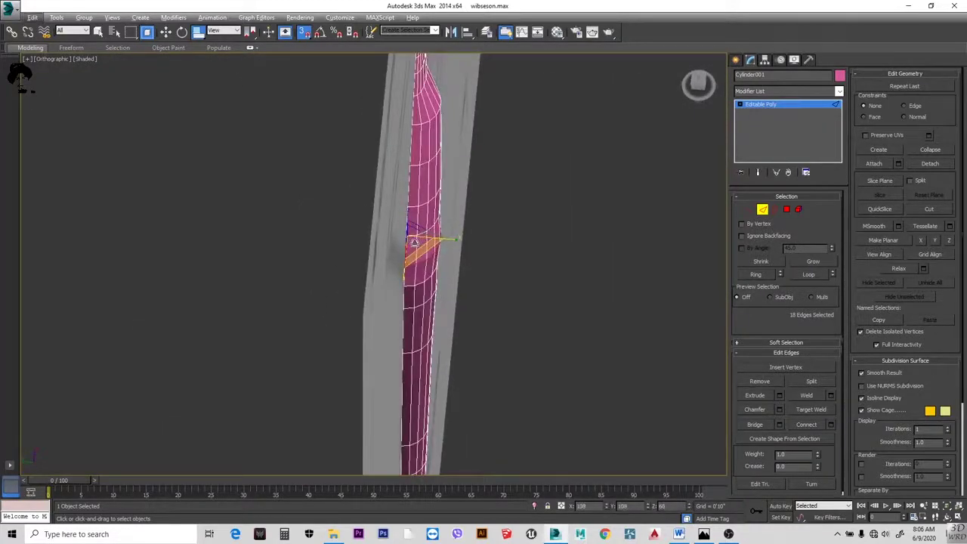
pyautogui.keyDown('alt'); pyautogui.moveTo(414, 242); pyautogui.dragTo(408, 225, button='middle'); pyautogui.keyUp('alt')
pyautogui.moveTo(408, 225)
pyautogui.mouseDown()
pyautogui.moveTo(423, 219)
pyautogui.moveTo(412, 228)
pyautogui.mouseUp()
pyautogui.click(491, 282)
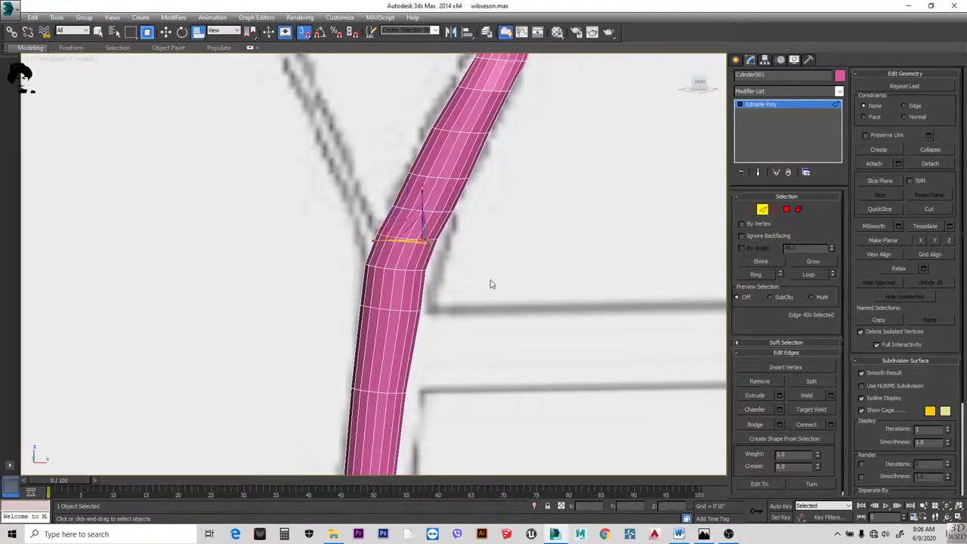
# - Scale up the lower rail's two edge loops and the loop at the upper rail's underside to thicken the leg
pyautogui.scroll(-8, 454, 226)
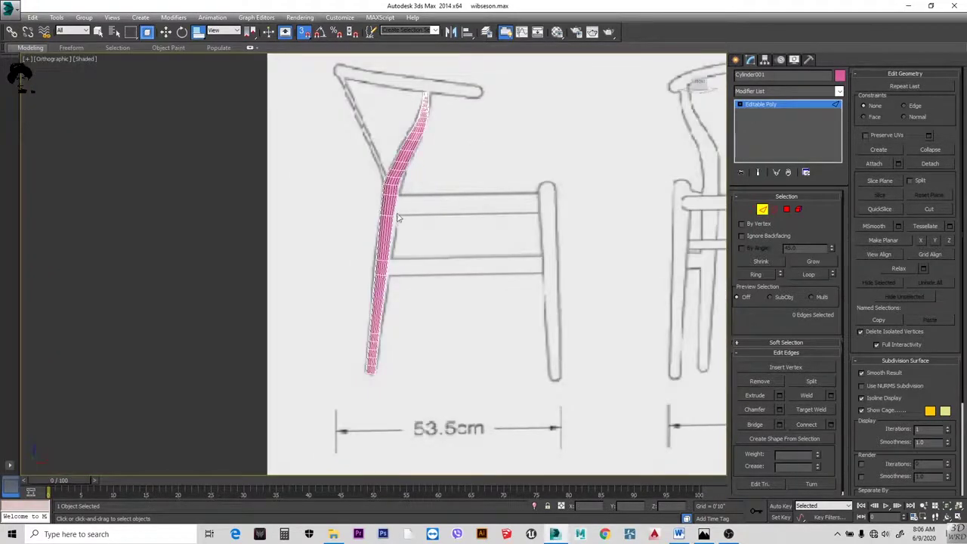
pyautogui.scroll(5, 399, 218)
pyautogui.moveTo(427, 277); pyautogui.dragTo(297, 326)
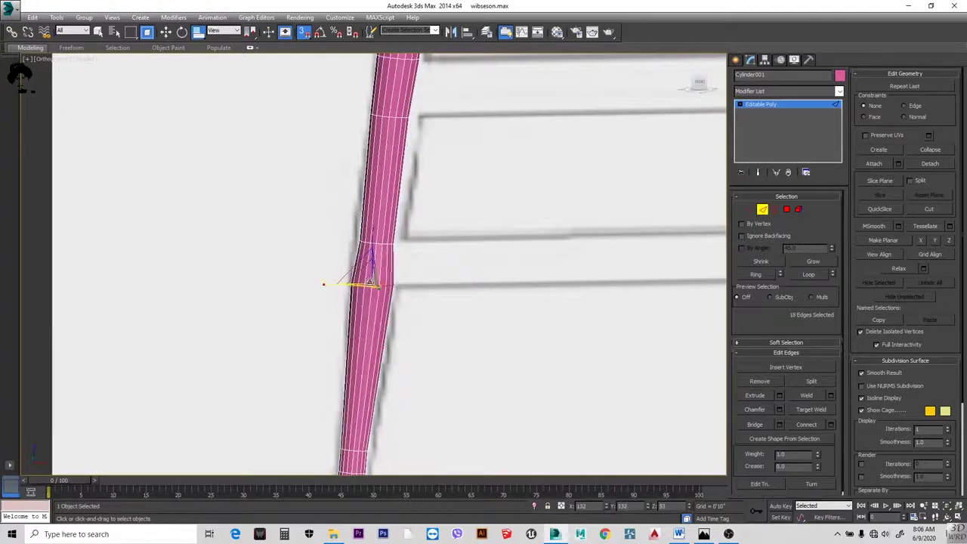
pyautogui.moveTo(371, 283); pyautogui.dragTo(370, 240)
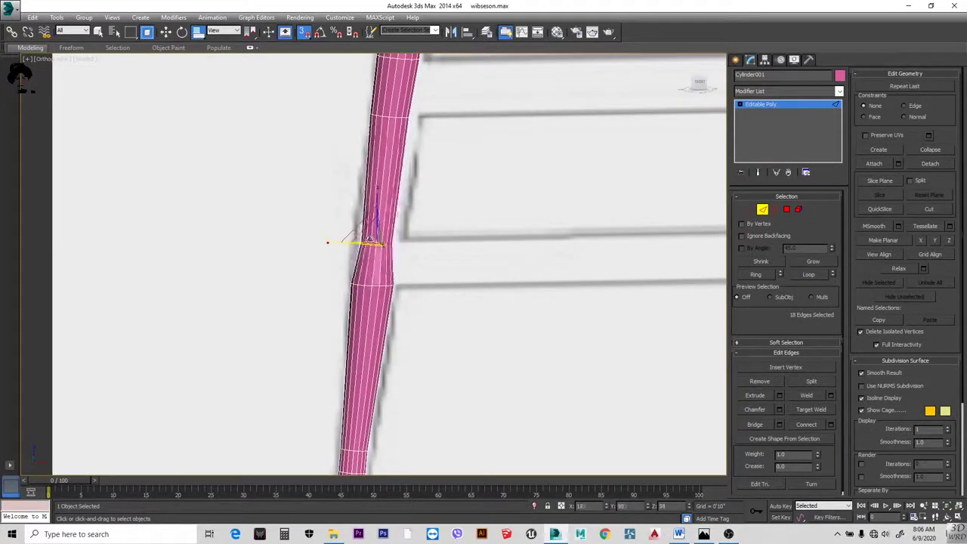
pyautogui.moveTo(389, 108)
pyautogui.mouseDown()
pyautogui.moveTo(335, 141)
pyautogui.moveTo(381, 115)
pyautogui.mouseUp()
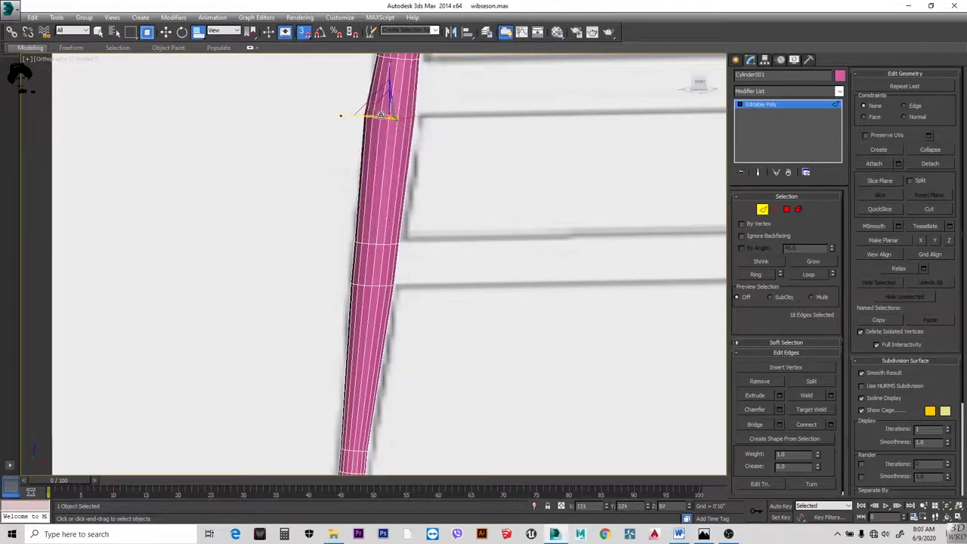
# - Scale the edge loops between the upper rail's top edge and the fork to even out the leg's thickness
pyautogui.moveTo(449, 249); pyautogui.dragTo(446, 356, button='middle')
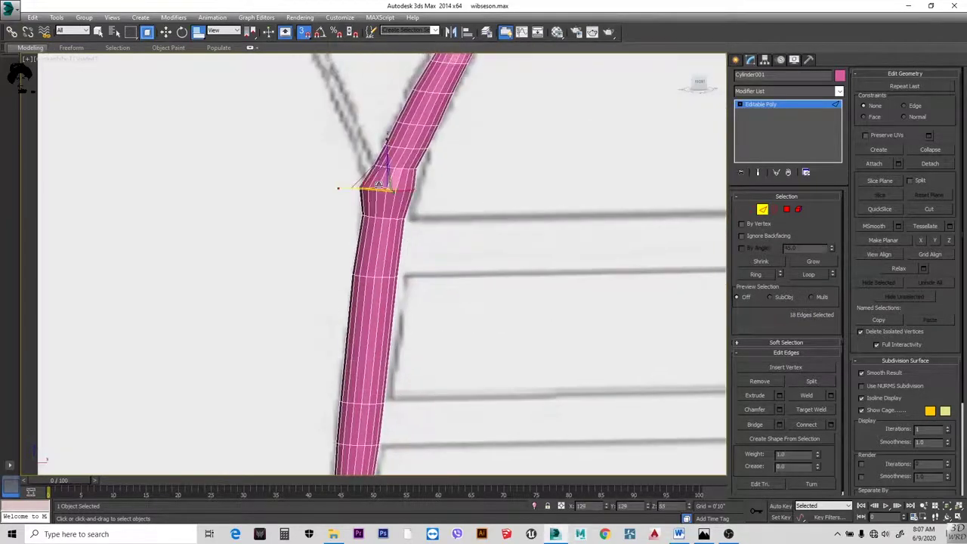
pyautogui.moveTo(379, 183); pyautogui.dragTo(384, 187)
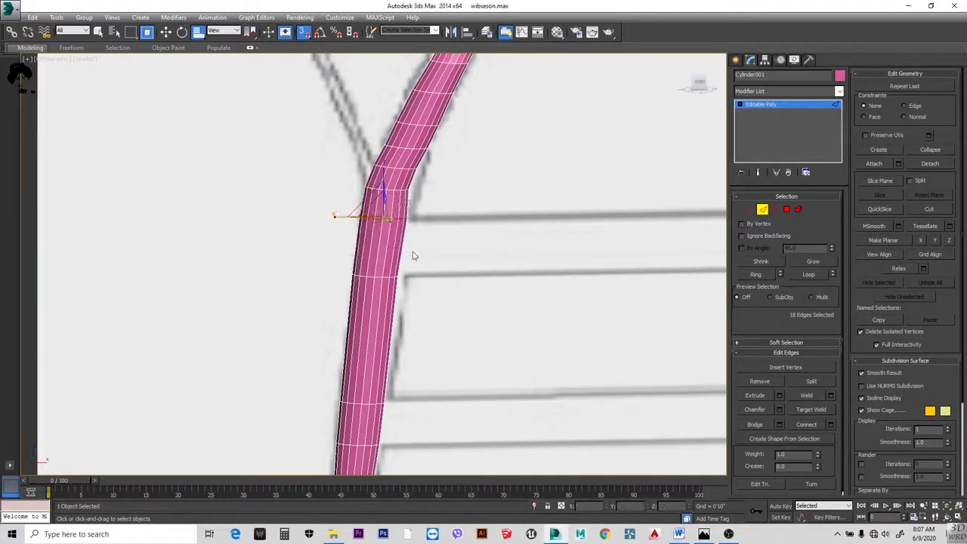
pyautogui.scroll(2, 432, 302)
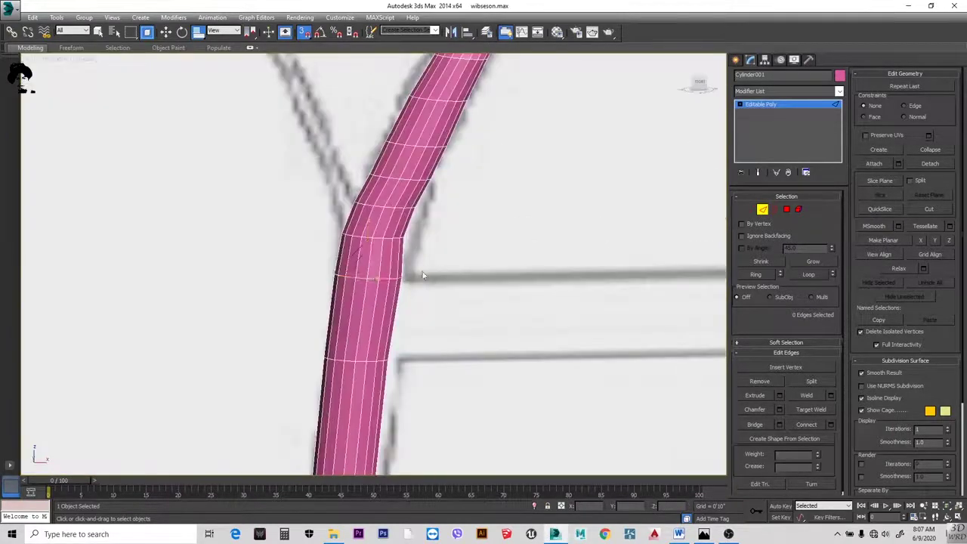
pyautogui.moveTo(365, 271); pyautogui.dragTo(436, 365)
# - Scale up the edge loops along the leg's lower end to give it a smooth taper toward the foot
pyautogui.scroll(3, 421, 369)
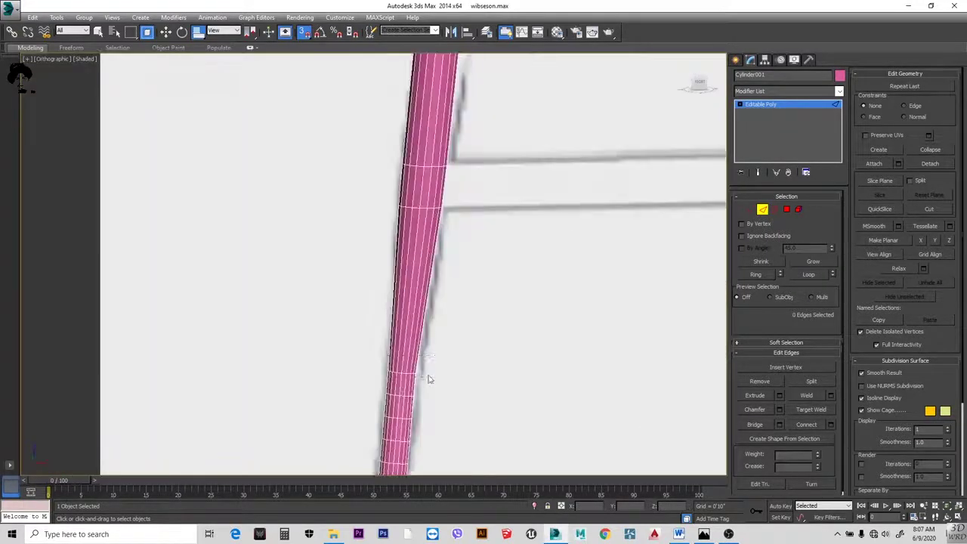
pyautogui.keyDown('alt'); pyautogui.moveTo(393, 363); pyautogui.dragTo(464, 352, button='middle'); pyautogui.keyUp('alt')
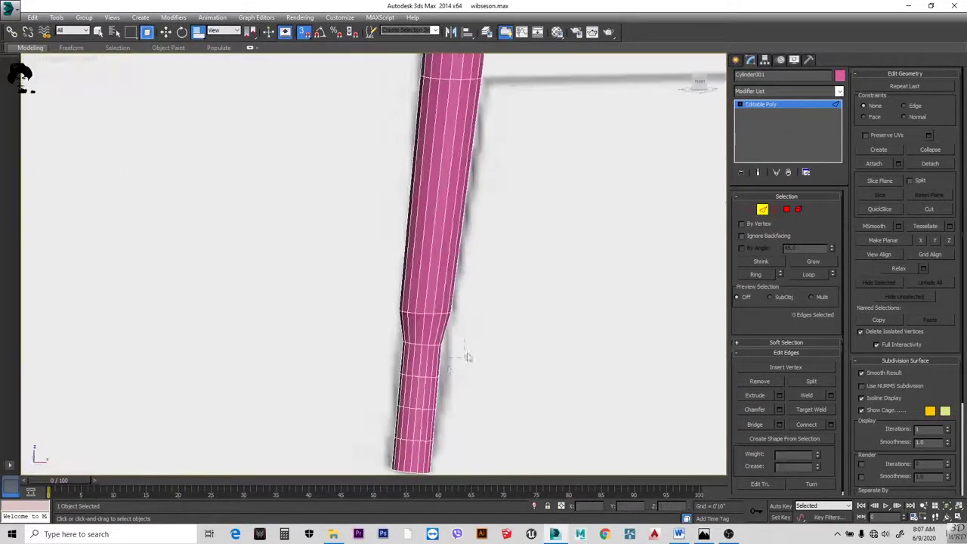
pyautogui.moveTo(418, 339); pyautogui.dragTo(415, 344)
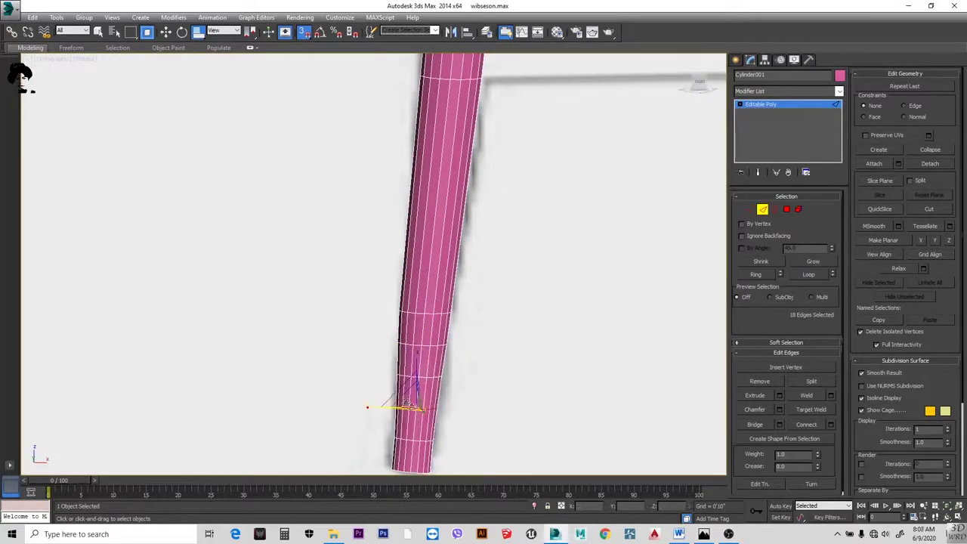
pyautogui.click(294, 341)
# - Return to the front view and scale the edge loop at the upper rail's top edge to match the drawing's leg outline
pyautogui.scroll(-2, 294, 341)
pyautogui.moveTo(294, 341)
pyautogui.keyDown('alt'); pyautogui.mouseDown(button='middle')
pyautogui.moveTo(449, 356)
pyautogui.moveTo(292, 292)
pyautogui.mouseUp(button='middle'); pyautogui.keyUp('alt')
pyautogui.scroll(-5, 449, 355)
pyautogui.press('f')
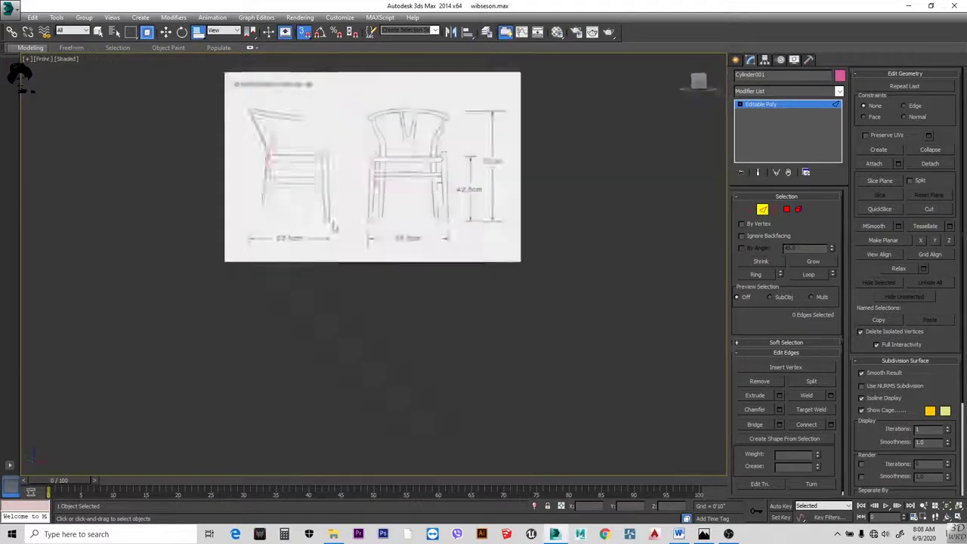
pyautogui.scroll(8, 384, 158)
pyautogui.moveTo(331, 162); pyautogui.dragTo(330, 158)
pyautogui.moveTo(330, 157)
pyautogui.mouseDown(button='middle')
pyautogui.moveTo(266, 130)
pyautogui.moveTo(277, 159)
pyautogui.mouseUp(button='middle')
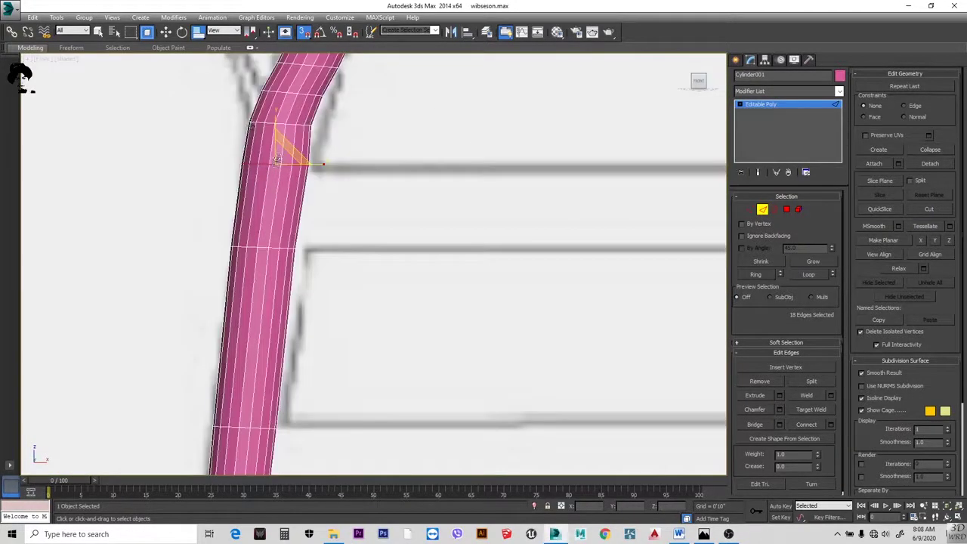
pyautogui.scroll(-4, 280, 161)
pyautogui.click(286, 342)
pyautogui.scroll(5, 285, 342)
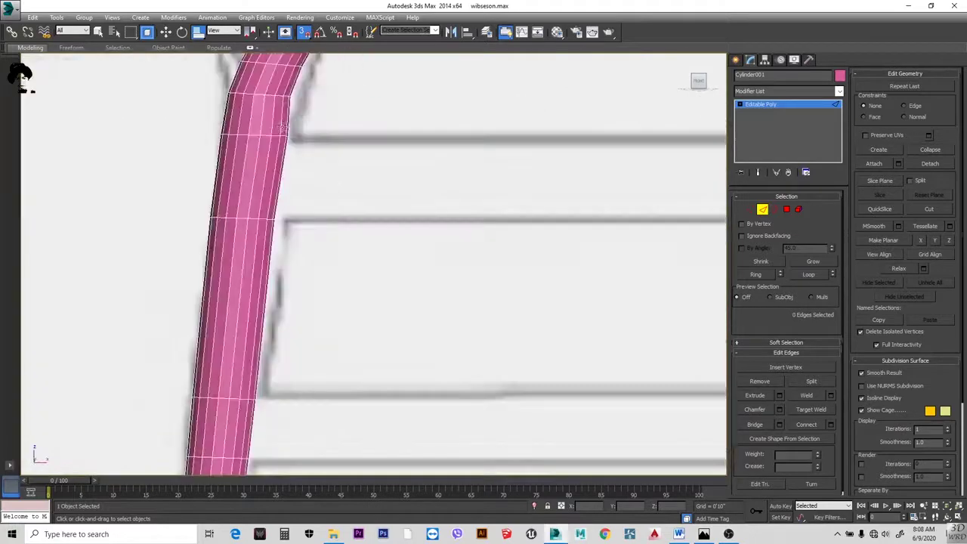
# - Select the upper rail's top-edge loop again and check the leg's depth there from an orbited view
pyautogui.doubleClick(257, 174)
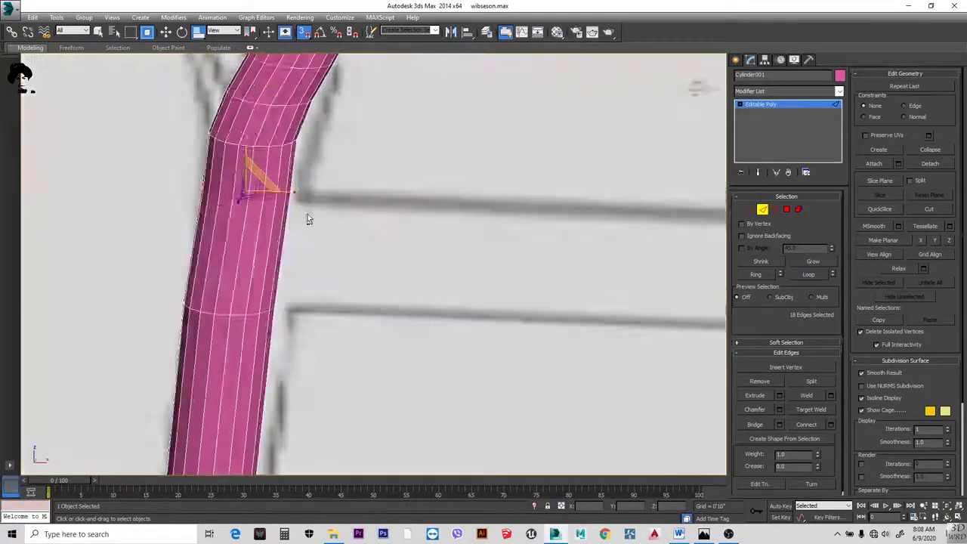
pyautogui.keyDown('alt'); pyautogui.moveTo(308, 214); pyautogui.dragTo(301, 193, button='middle'); pyautogui.keyUp('alt')
pyautogui.scroll(-4, 302, 192)
pyautogui.scroll(5, 281, 185)
pyautogui.click(326, 229)
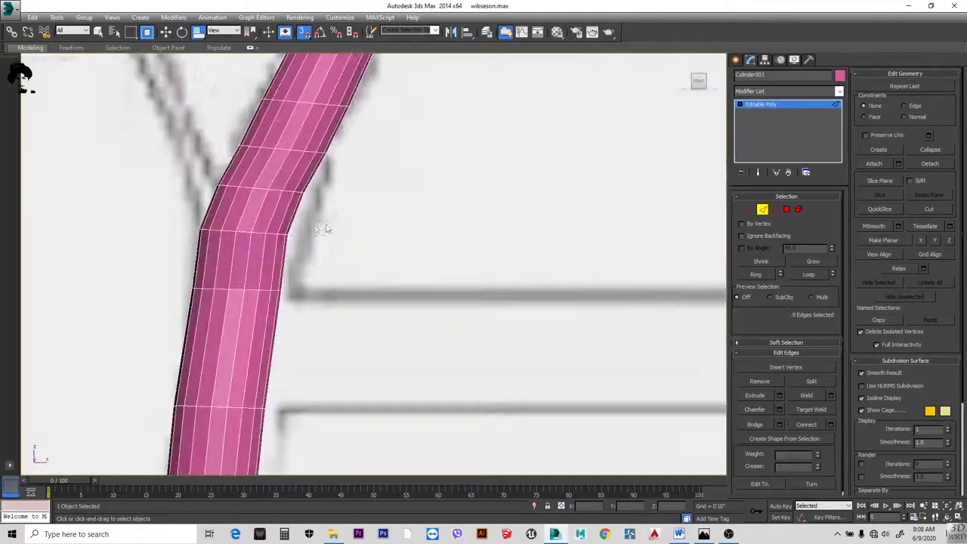
# - Move the edge loops around the bend below the fork sideways so the leg follows the drawing's curve
pyautogui.click(250, 231)
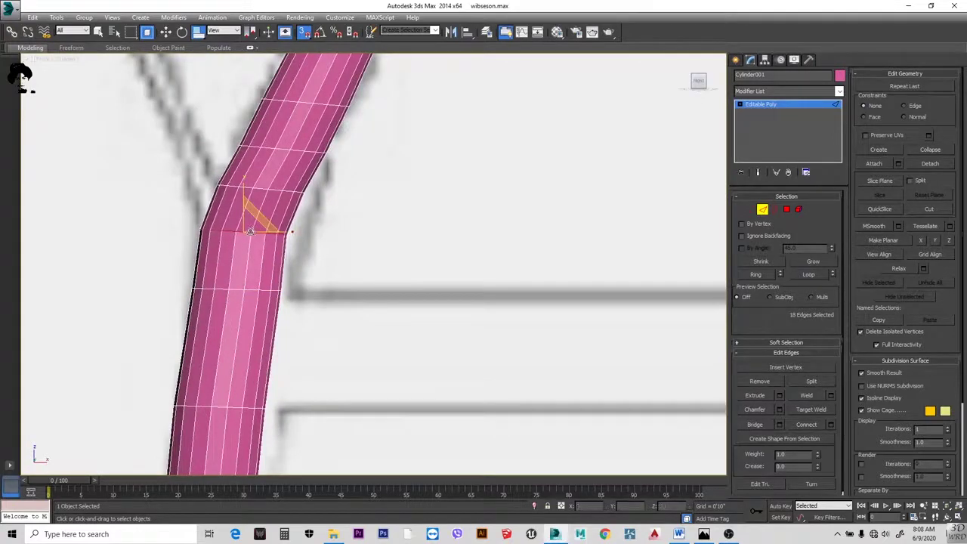
pyautogui.scroll(-3, 307, 261)
pyautogui.click(304, 272)
pyautogui.scroll(3, 321, 244)
pyautogui.moveTo(257, 268); pyautogui.dragTo(289, 273)
pyautogui.click(324, 240)
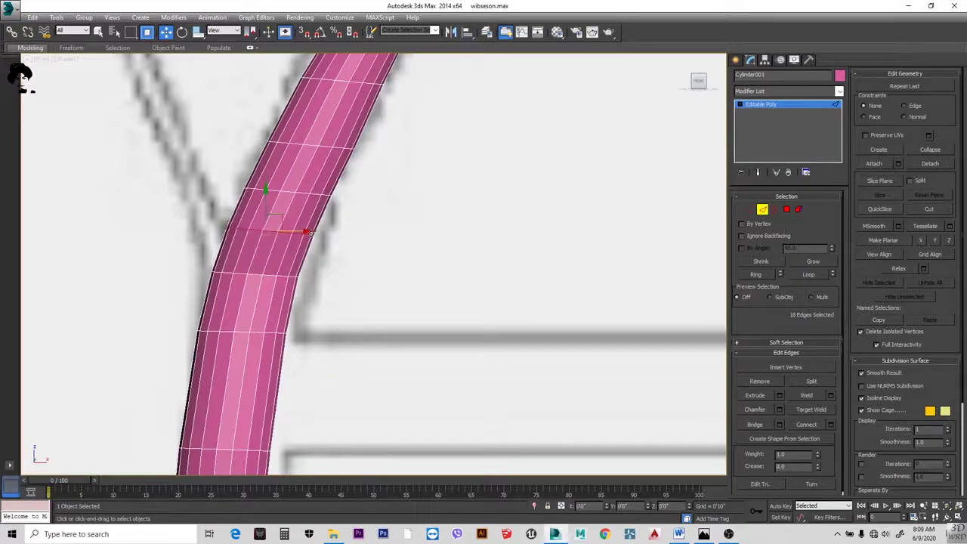
pyautogui.scroll(-6, 302, 242)
pyautogui.scroll(5, 277, 250)
# - Lower the vertices along the right half of the curved leg's foot onto the horizontal grid line in the front view
pyautogui.moveTo(276, 250); pyautogui.dragTo(276, 91, button='middle')
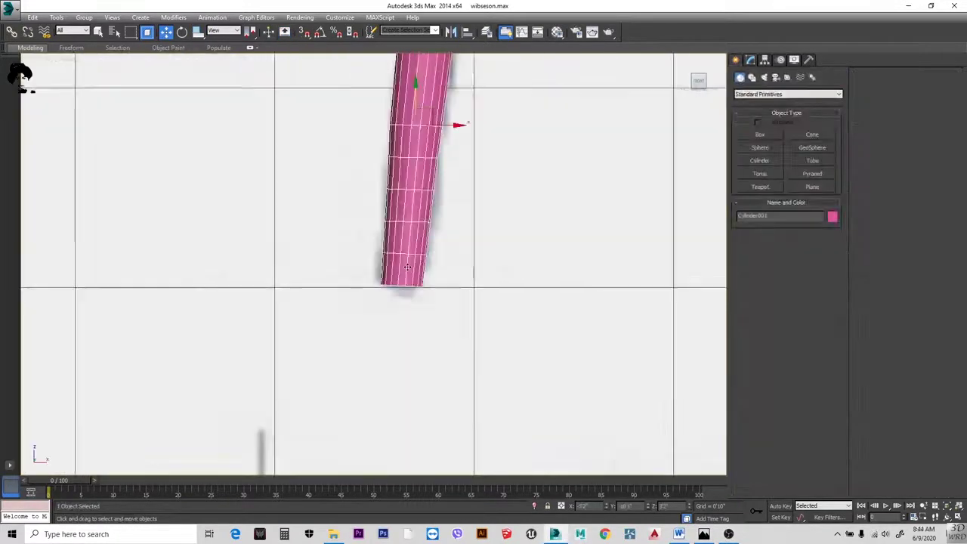
pyautogui.scroll(6, 407, 267)
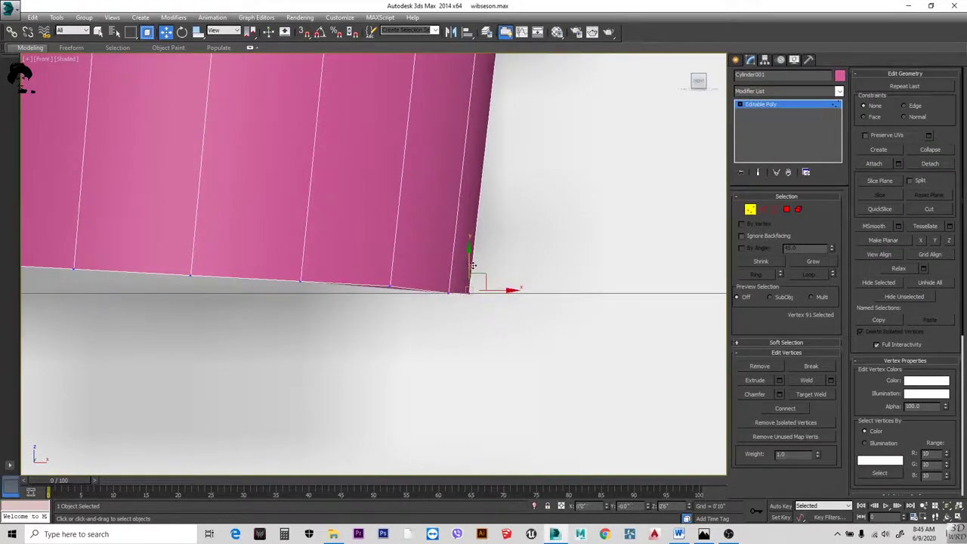
pyautogui.moveTo(300, 284); pyautogui.dragTo(300, 293)
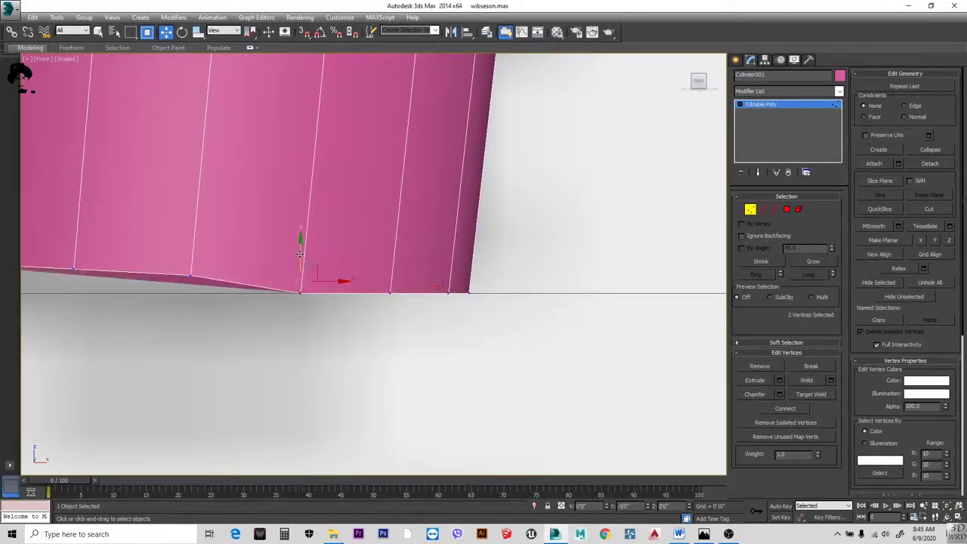
pyautogui.scroll(-4, 319, 323)
pyautogui.scroll(5, 296, 274)
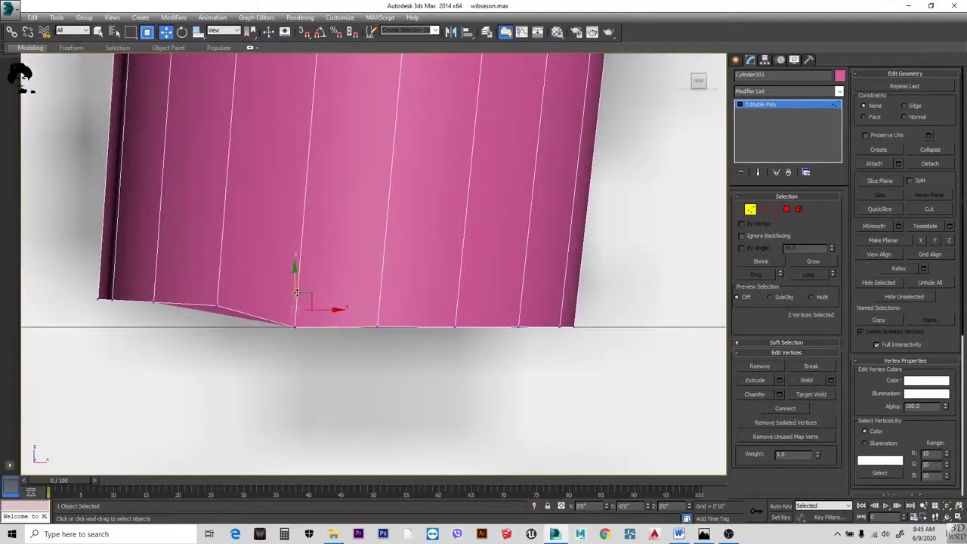
pyautogui.click(332, 293)
pyautogui.press('f')
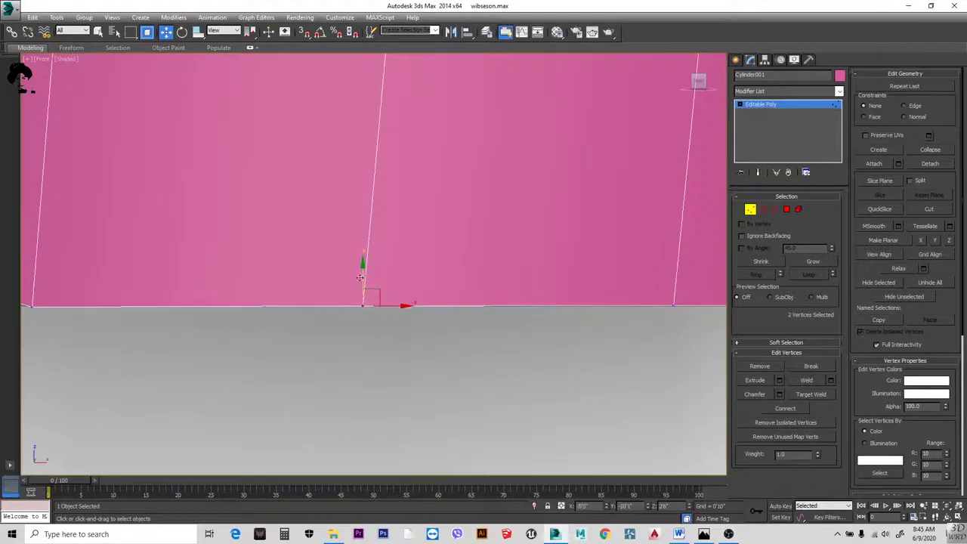
# - Lower the remaining vertices on the left half of the curved leg's foot onto the grid line to flatten its bottom
pyautogui.keyDown('alt'); pyautogui.moveTo(360, 278); pyautogui.dragTo(227, 302, button='middle'); pyautogui.keyUp('alt')
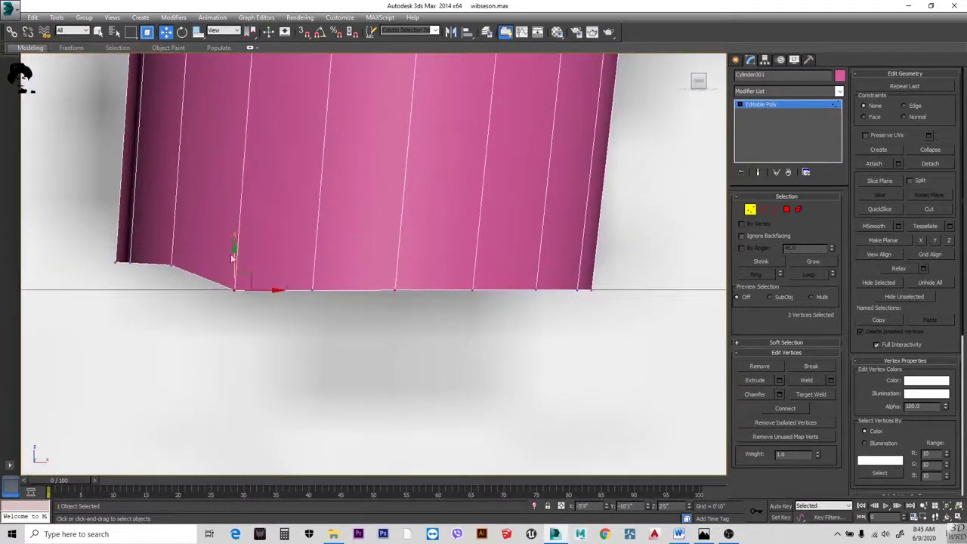
pyautogui.moveTo(173, 242); pyautogui.dragTo(167, 269)
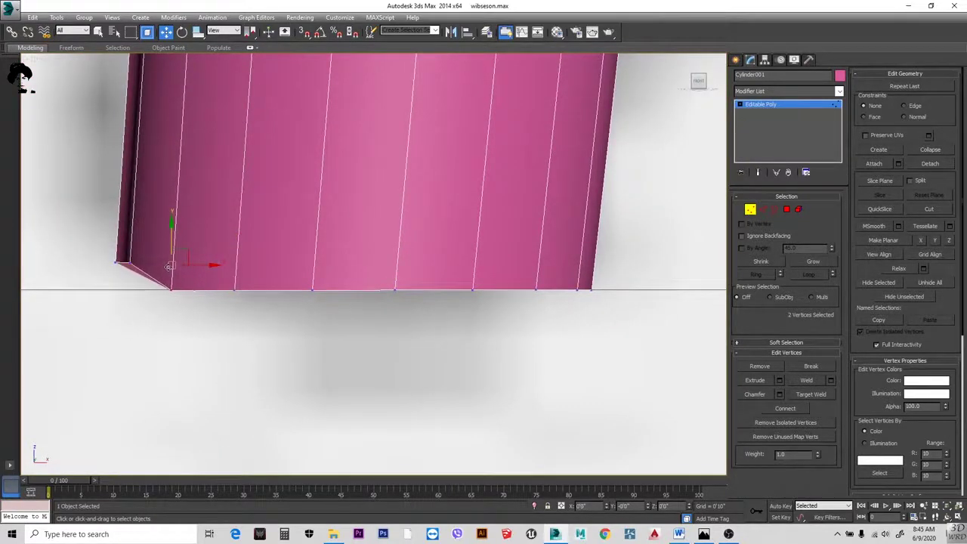
pyautogui.scroll(3, 129, 306)
pyautogui.moveTo(265, 241); pyautogui.dragTo(220, 328)
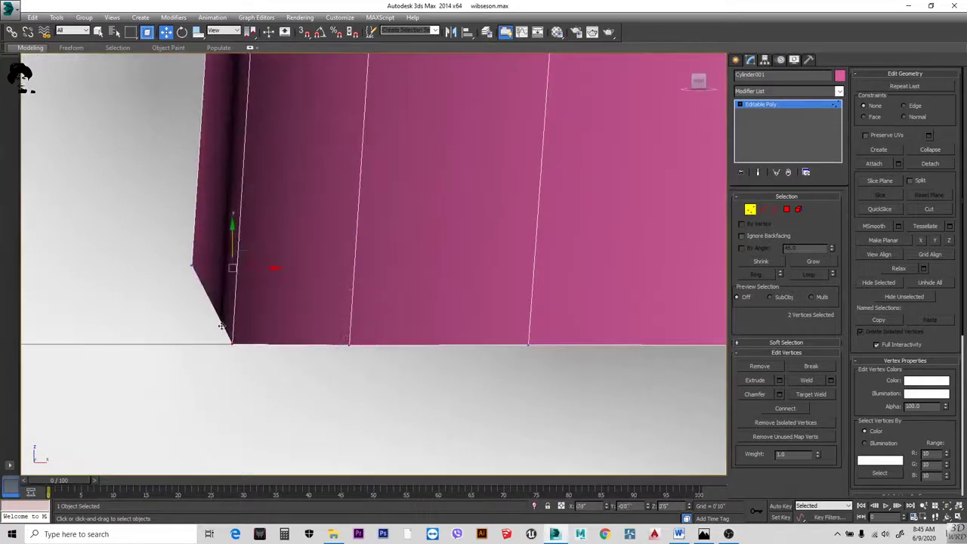
pyautogui.moveTo(200, 242); pyautogui.dragTo(176, 316)
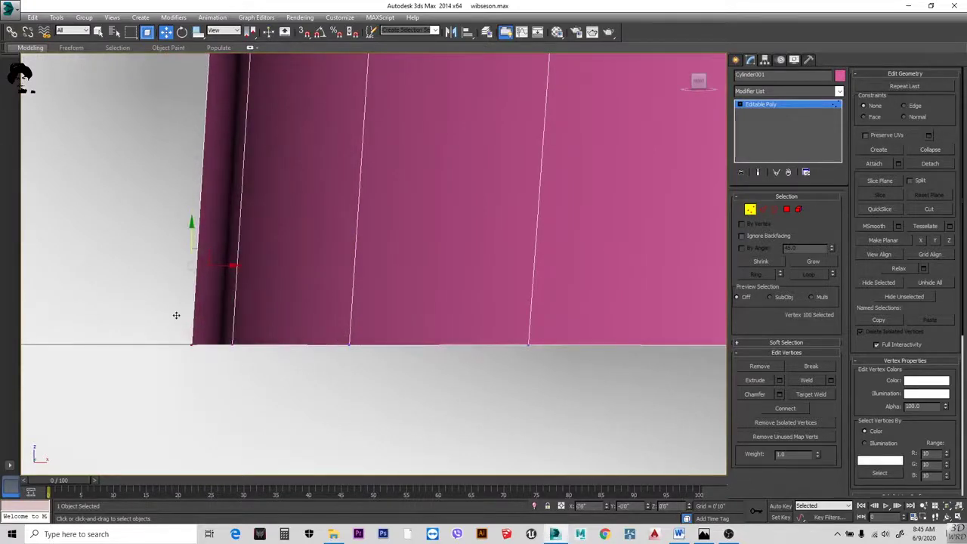
pyautogui.scroll(-10, 177, 314)
pyautogui.click(534, 336)
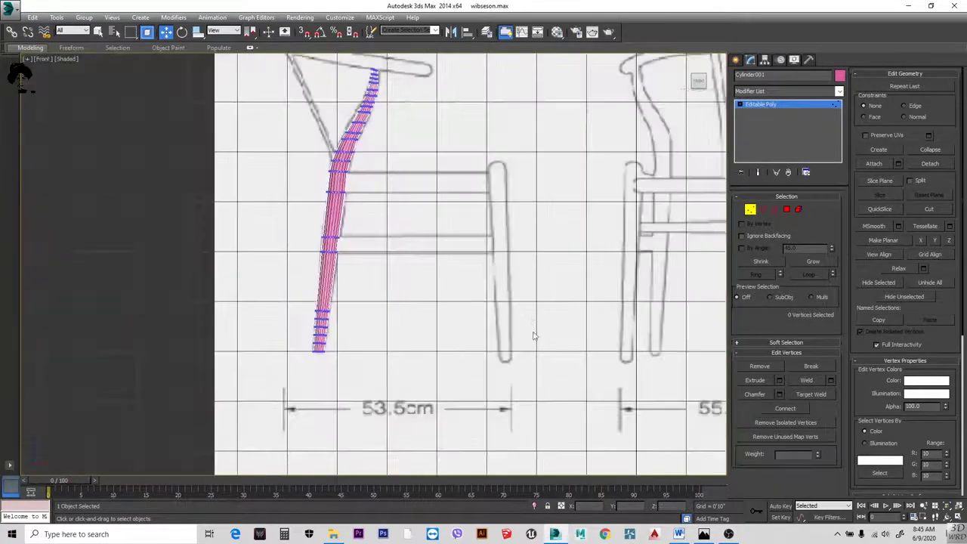
pyautogui.click(728, 534)
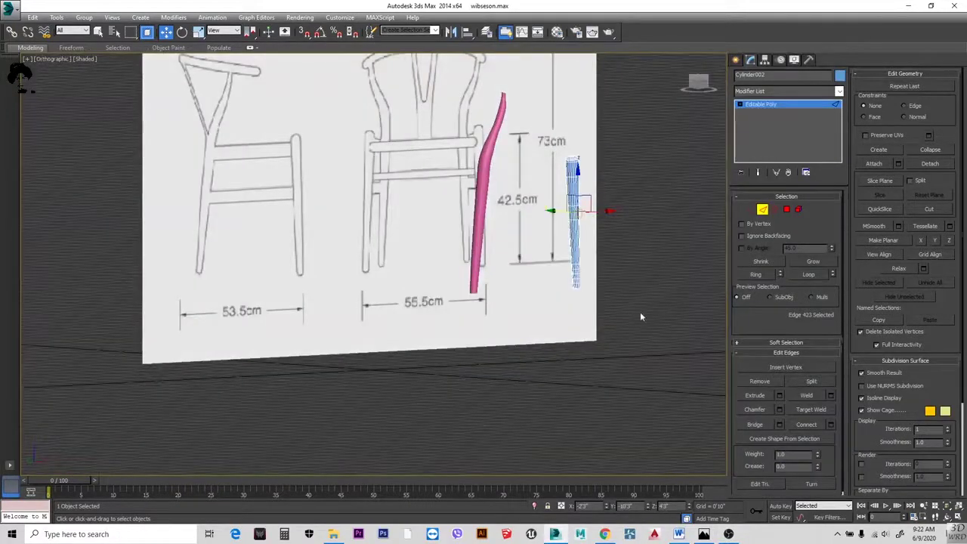
# - In the top view, select the straight blue leg as an element and move it along Y toward the curved leg's line
pyautogui.click(638, 311)
pyautogui.press('t')
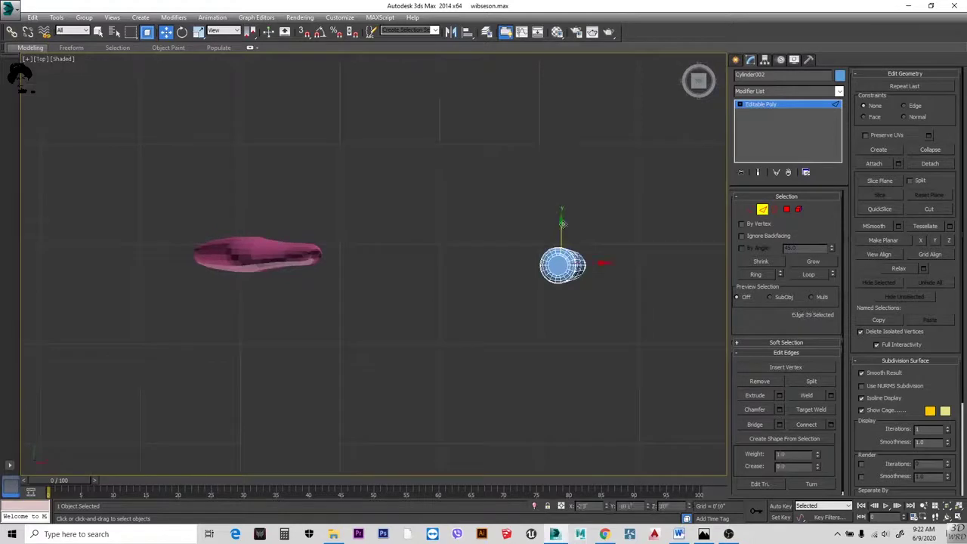
pyautogui.press('5')
pyautogui.moveTo(564, 231); pyautogui.dragTo(568, 212)
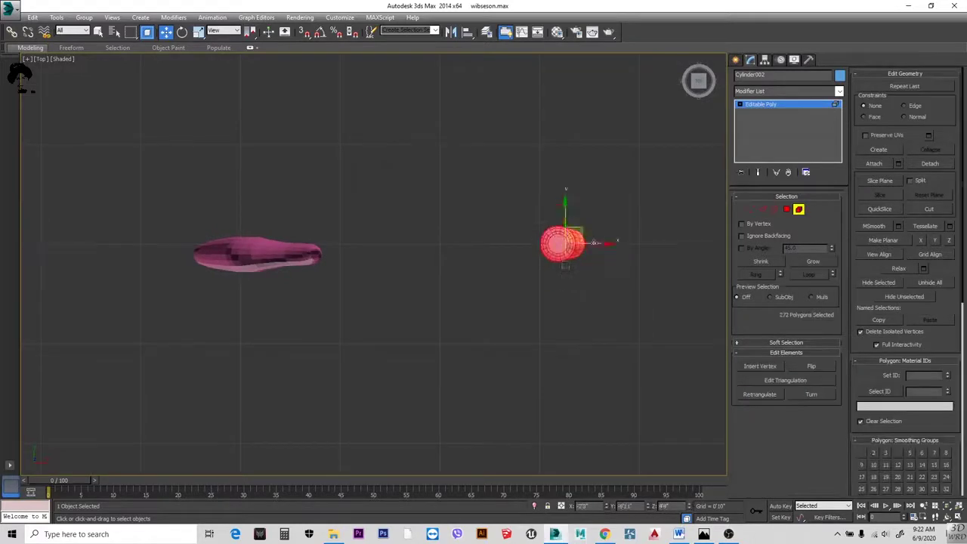
pyautogui.scroll(5, 518, 234)
pyautogui.scroll(-6, 350, 362)
pyautogui.click(350, 363)
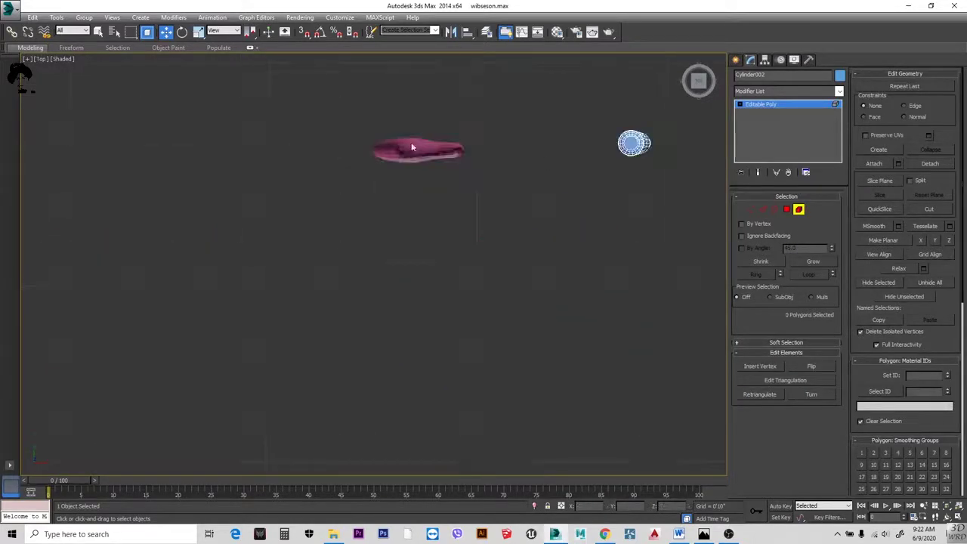
# - Delete the straight leg's polygons facing the curved leg between the two edge loops at the lower rail
pyautogui.click(411, 147)
pyautogui.scroll(8, 374, 150)
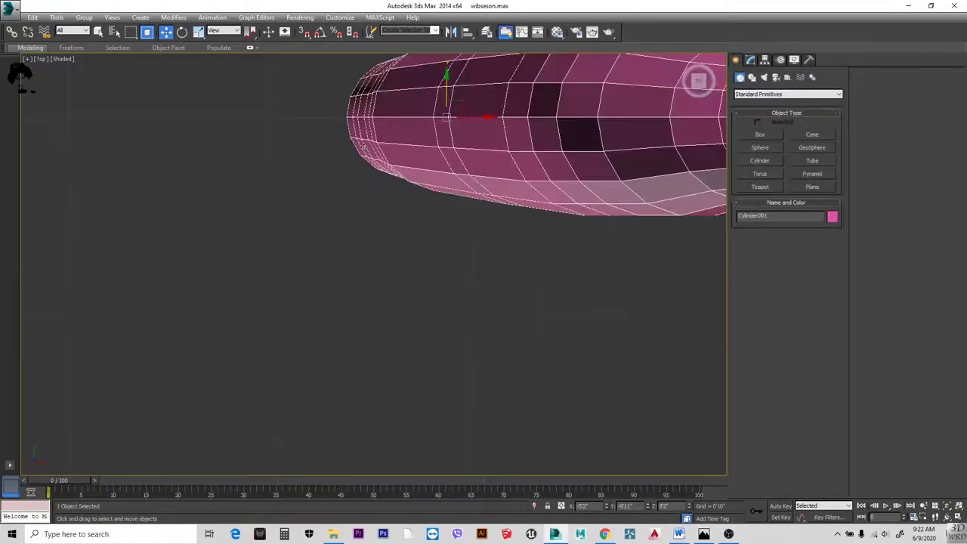
pyautogui.scroll(-10, 366, 147)
pyautogui.keyDown('alt'); pyautogui.moveTo(501, 233); pyautogui.dragTo(629, 225, button='middle'); pyautogui.keyUp('alt')
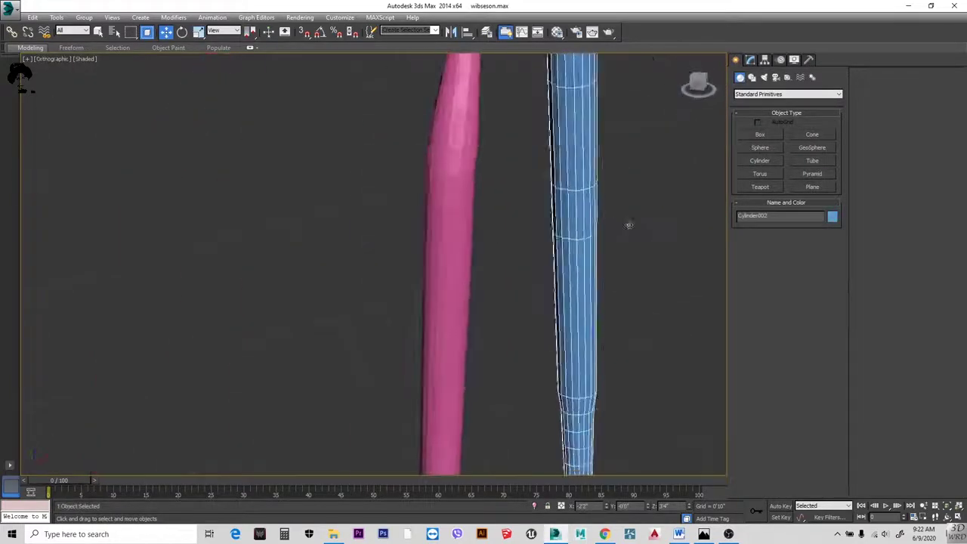
pyautogui.scroll(5, 629, 225)
pyautogui.click(750, 59)
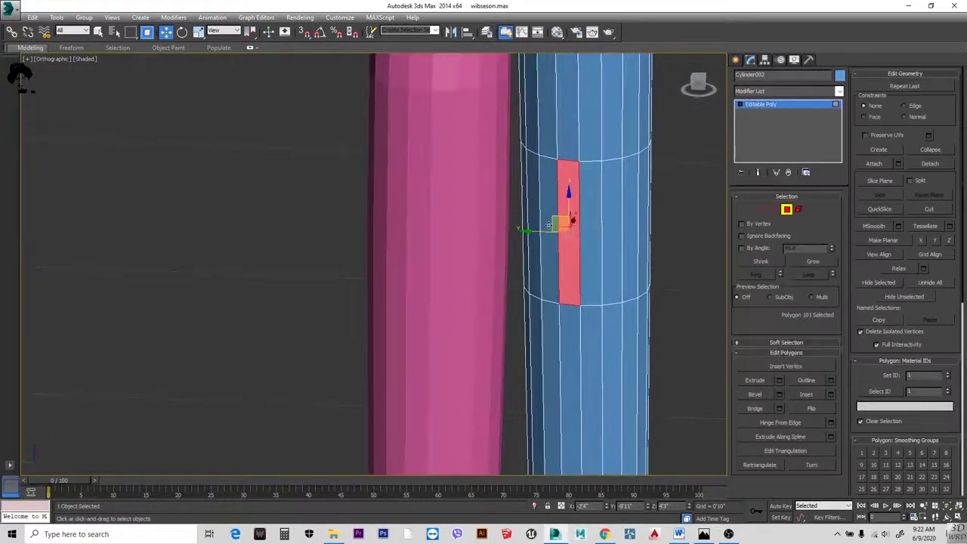
pyautogui.keyDown('ctrl'); pyautogui.click(594, 226); pyautogui.keyUp('ctrl')
pyautogui.hotkey('ctrl', 'd')
pyautogui.scroll(-5, 594, 294)
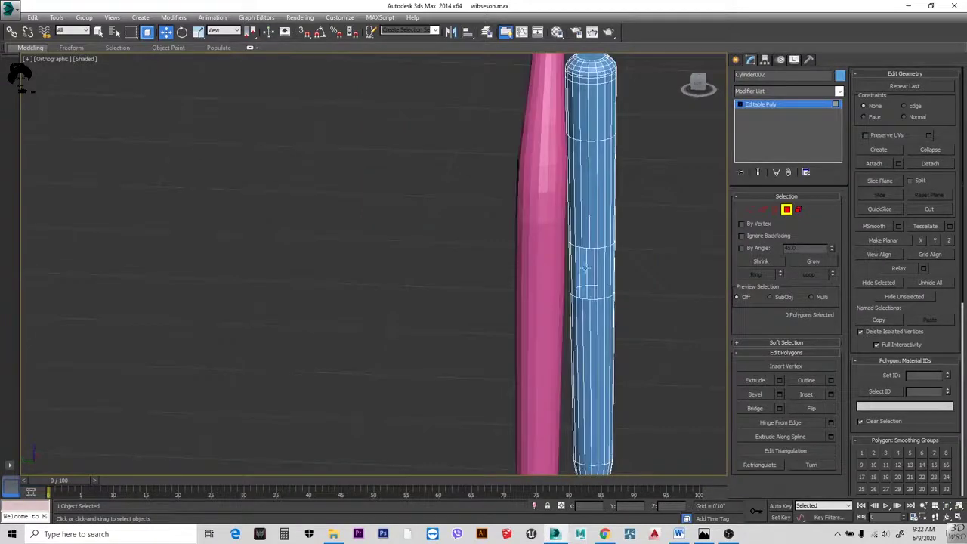
# - Select the curved leg and delete its polygons facing the straight leg between the lower rail's two edge loops
pyautogui.scroll(-4, 586, 268)
pyautogui.click(735, 59)
pyautogui.scroll(3, 643, 129)
pyautogui.click(643, 129)
pyautogui.scroll(3, 613, 147)
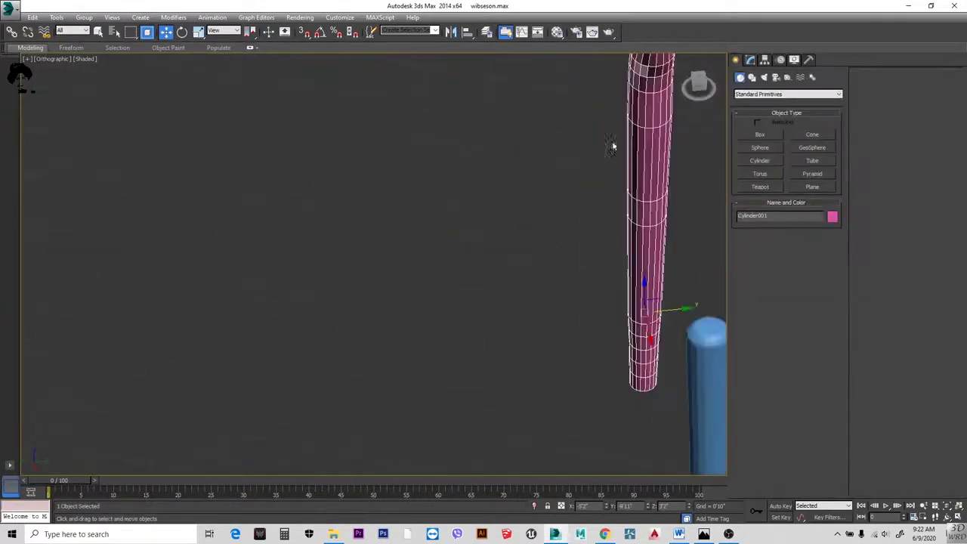
pyautogui.scroll(-2, 646, 286)
pyautogui.scroll(3, 609, 256)
pyautogui.scroll(-3, 602, 282)
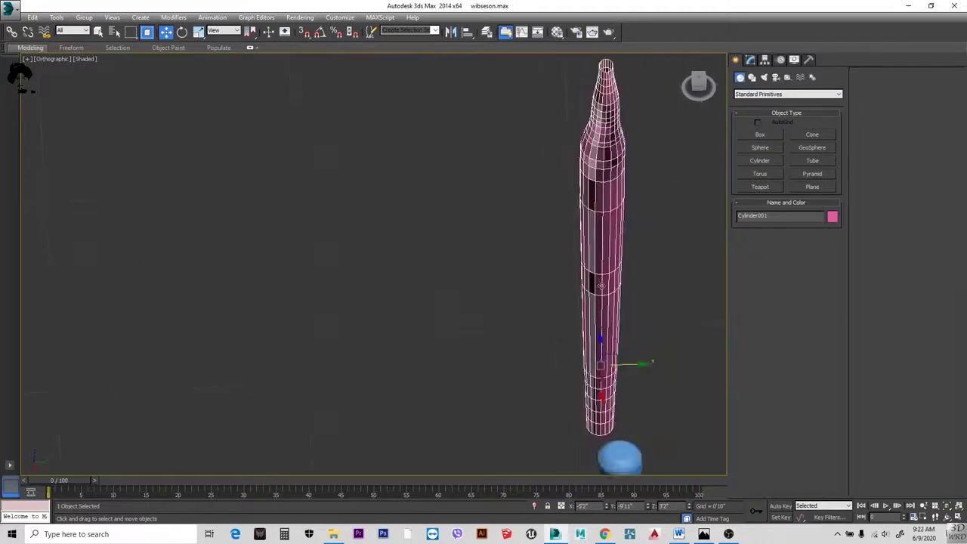
pyautogui.scroll(6, 609, 378)
pyautogui.scroll(-8, 483, 306)
pyautogui.keyDown('alt'); pyautogui.moveTo(412, 285); pyautogui.dragTo(201, 335, button='middle'); pyautogui.keyUp('alt')
pyautogui.scroll(5, 441, 357)
pyautogui.scroll(4, 441, 357)
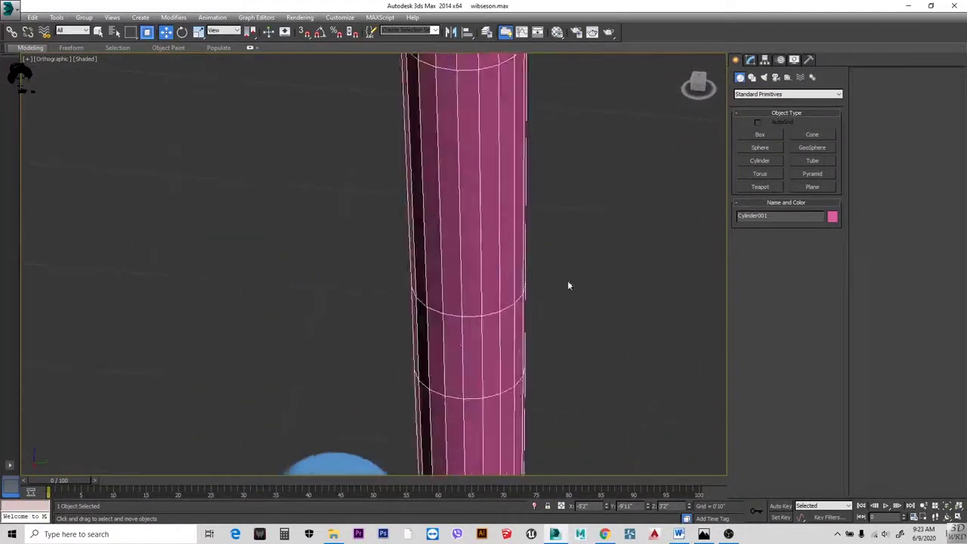
pyautogui.press('4')
pyautogui.click(456, 350)
pyautogui.press('Delete')
pyautogui.scroll(-2, 427, 348)
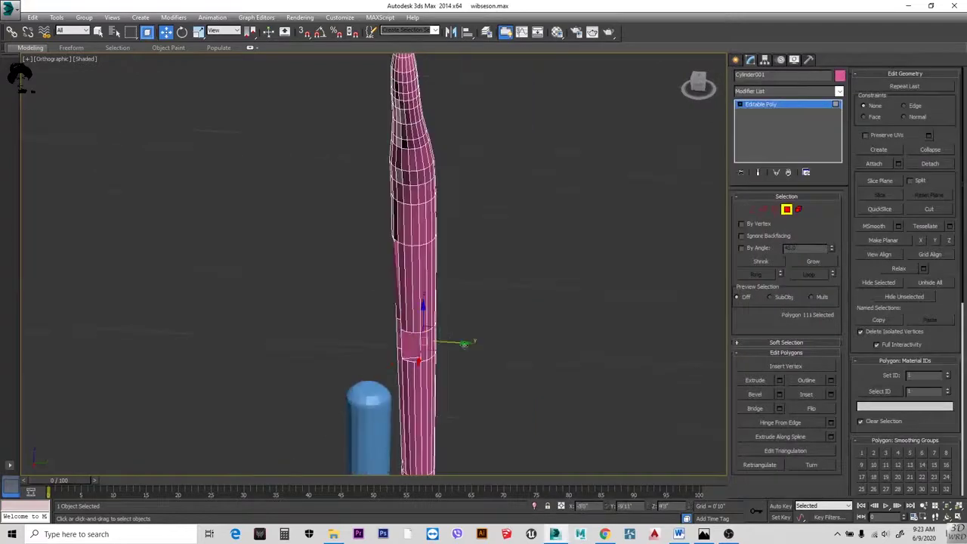
# - Select the border of the opening cut into the curved leg and compare it with the straight leg's opening
pyautogui.press('3')
pyautogui.scroll(2, 406, 355)
pyautogui.keyDown('alt'); pyautogui.moveTo(427, 389); pyautogui.dragTo(449, 311, button='middle'); pyautogui.keyUp('alt')
pyautogui.scroll(3, 449, 312)
pyautogui.scroll(-2, 425, 423)
pyautogui.keyDown('alt'); pyautogui.moveTo(425, 423); pyautogui.dragTo(555, 309, button='middle'); pyautogui.keyUp('alt')
pyautogui.scroll(-3, 536, 331)
pyautogui.scroll(3, 504, 336)
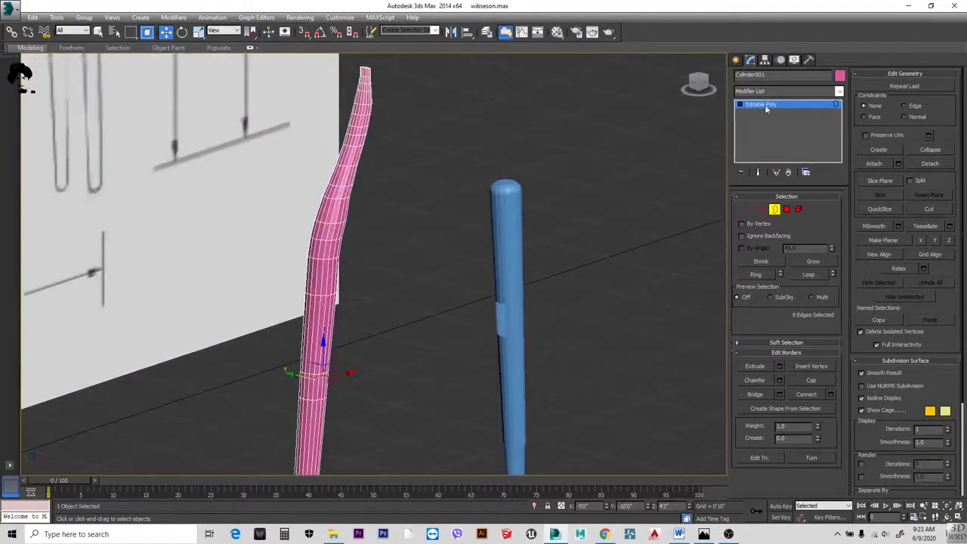
# - Select the straight leg and attach the curved leg to it as one editable poly
pyautogui.click(737, 60)
pyautogui.keyDown('ctrl'); pyautogui.click(506, 318); pyautogui.keyUp('ctrl')
pyautogui.keyDown('alt'); pyautogui.moveTo(507, 318); pyautogui.dragTo(442, 320, button='middle'); pyautogui.keyUp('alt')
pyautogui.scroll(5, 465, 330)
pyautogui.scroll(-5, 513, 273)
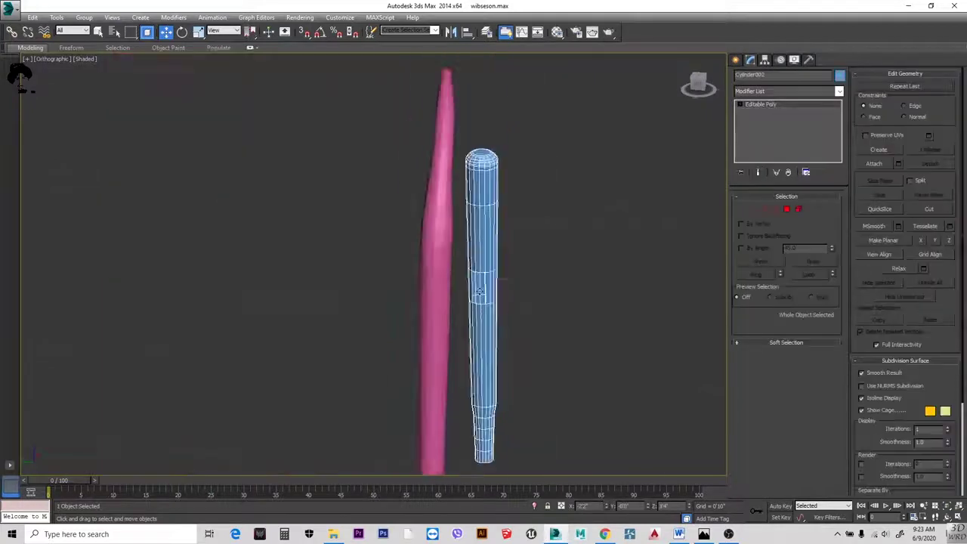
pyautogui.keyDown('alt'); pyautogui.moveTo(512, 274); pyautogui.dragTo(482, 260, button='middle'); pyautogui.keyUp('alt')
pyautogui.click(481, 260)
pyautogui.click(482, 260)
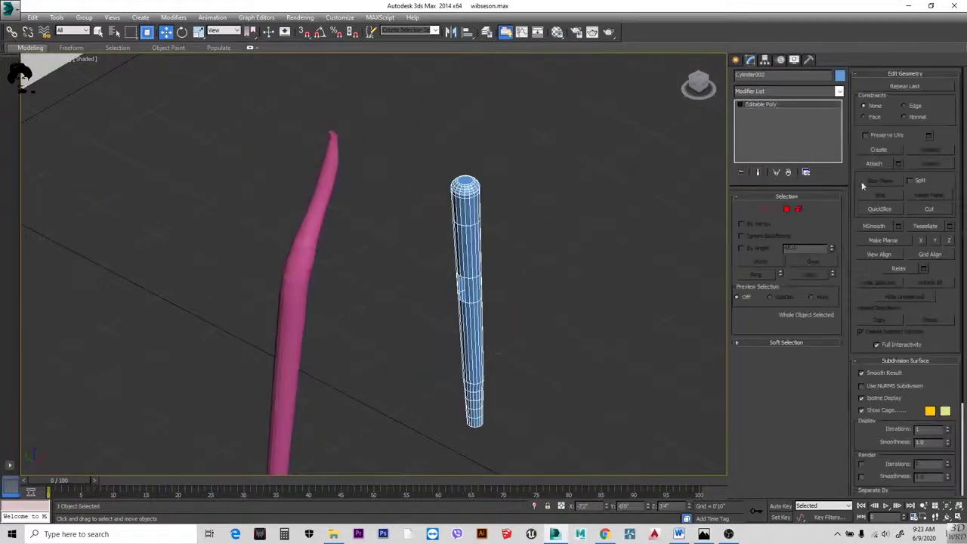
pyautogui.click(294, 271)
pyautogui.keyDown('alt'); pyautogui.moveTo(293, 271); pyautogui.dragTo(119, 249, button='middle'); pyautogui.keyUp('alt')
# - Select the borders of both leg openings and bridge them with 1 segment to form the lower rail
pyautogui.scroll(5, 380, 332)
pyautogui.press('3')
pyautogui.click(383, 340)
pyautogui.scroll(3, 119, 248)
pyautogui.click(831, 393)
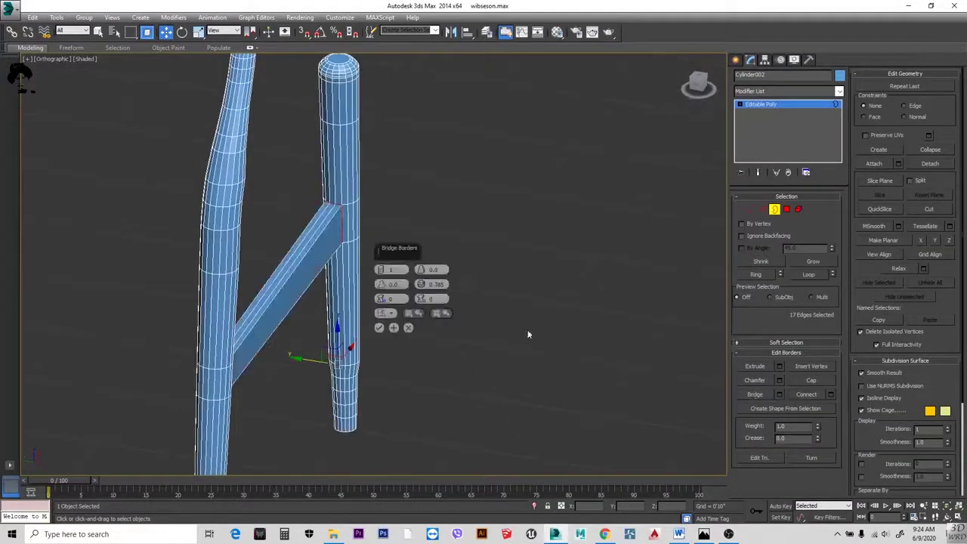
pyautogui.keyDown('alt'); pyautogui.moveTo(528, 335); pyautogui.dragTo(381, 329, button='middle'); pyautogui.keyUp('alt')
pyautogui.click(380, 327)
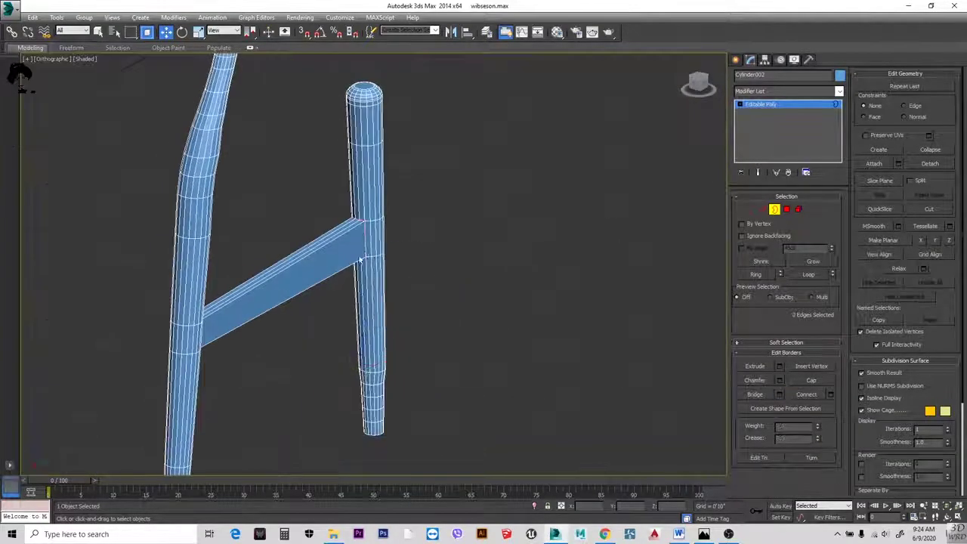
# - Lower the bottom vertices of the straight leg's foot in the front view until they lie level on the grid line
pyautogui.keyDown('alt'); pyautogui.moveTo(361, 260); pyautogui.dragTo(585, 272, button='middle'); pyautogui.keyUp('alt')
pyautogui.press('1')
pyautogui.scroll(10, 585, 272)
pyautogui.moveTo(317, 276); pyautogui.dragTo(391, 307)
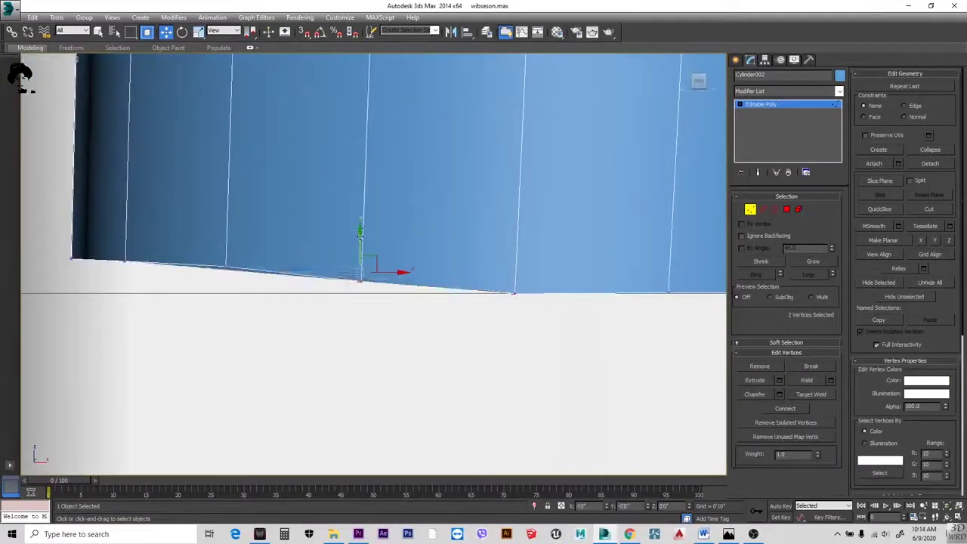
pyautogui.moveTo(361, 235); pyautogui.dragTo(362, 247)
pyautogui.moveTo(225, 226); pyautogui.dragTo(228, 256)
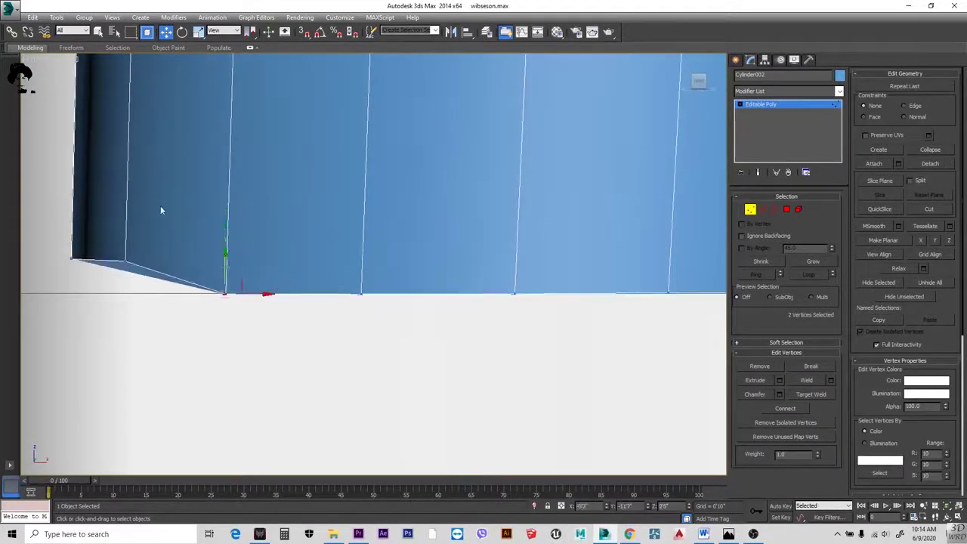
pyautogui.click(126, 261)
pyautogui.moveTo(126, 235); pyautogui.dragTo(127, 266)
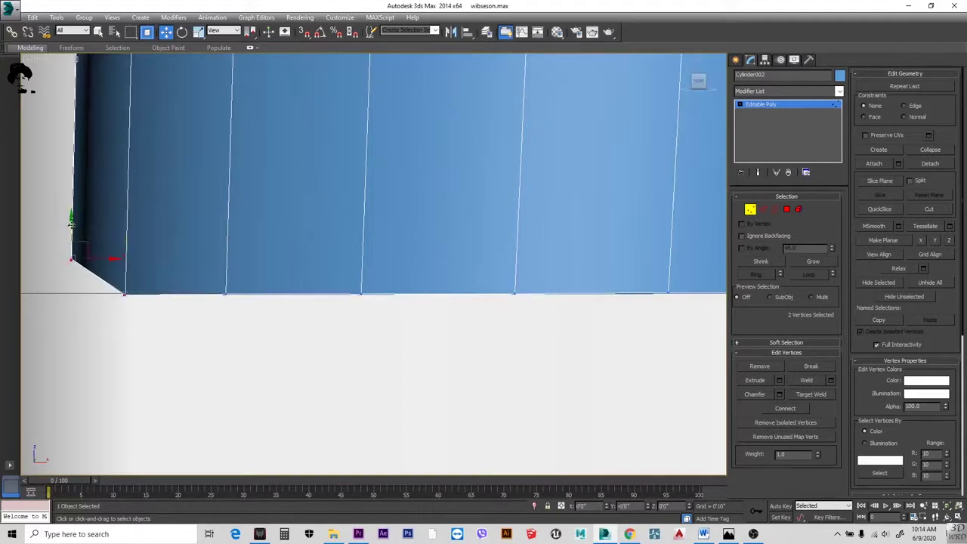
# - Align the bottom vertices of the curved leg's foot with the horizontal grid line to make the base flat
pyautogui.keyDown('alt'); pyautogui.moveTo(75, 217); pyautogui.dragTo(400, 301, button='middle'); pyautogui.keyUp('alt')
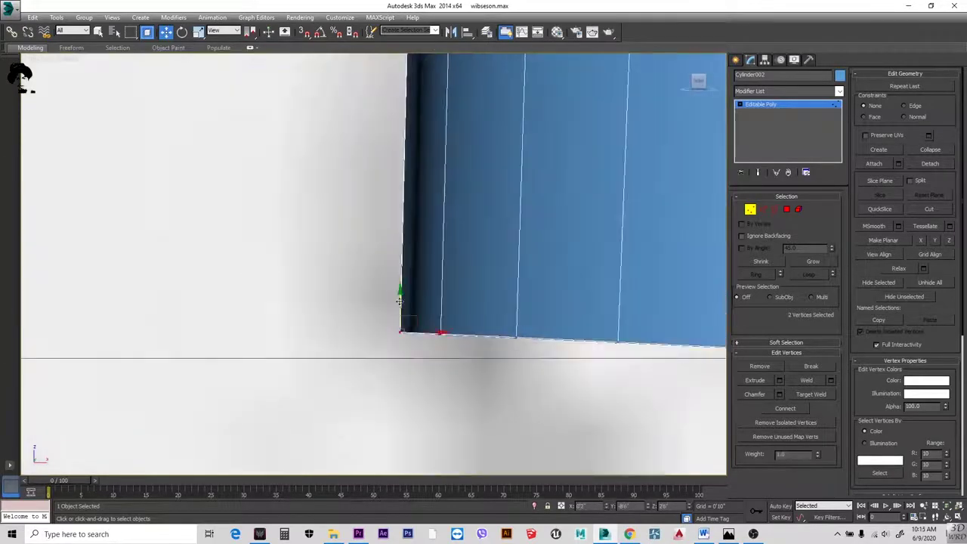
pyautogui.moveTo(400, 301); pyautogui.dragTo(441, 333)
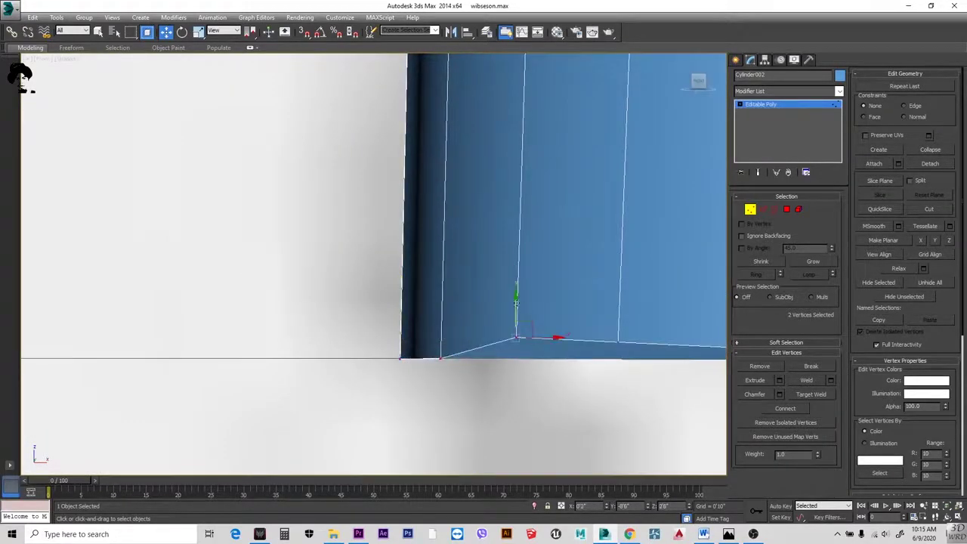
pyautogui.moveTo(516, 301); pyautogui.dragTo(518, 321)
pyautogui.click(620, 345)
pyautogui.keyDown('alt'); pyautogui.moveTo(620, 345); pyautogui.dragTo(454, 302, button='middle'); pyautogui.keyUp('alt')
pyautogui.click(554, 329)
pyautogui.moveTo(555, 291); pyautogui.dragTo(372, 286, button='middle')
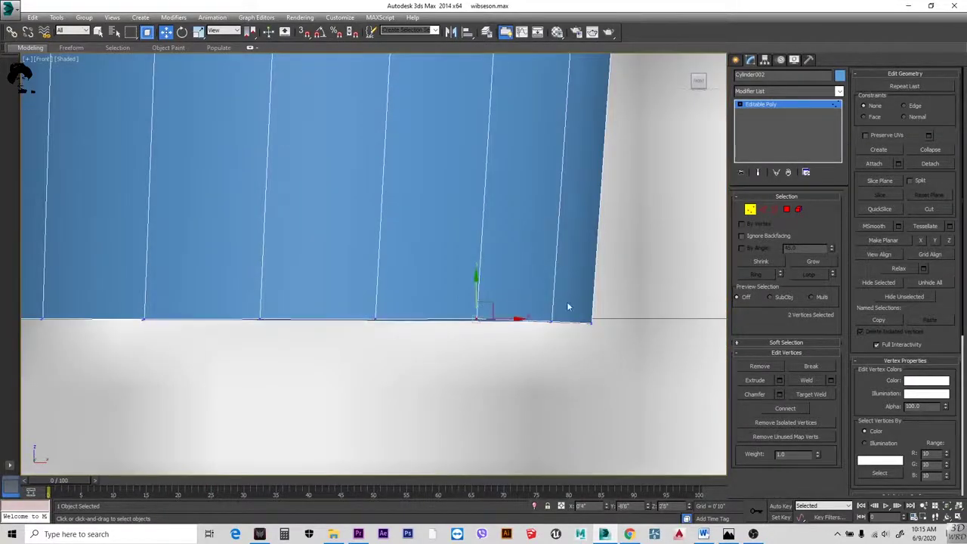
pyautogui.click(553, 318)
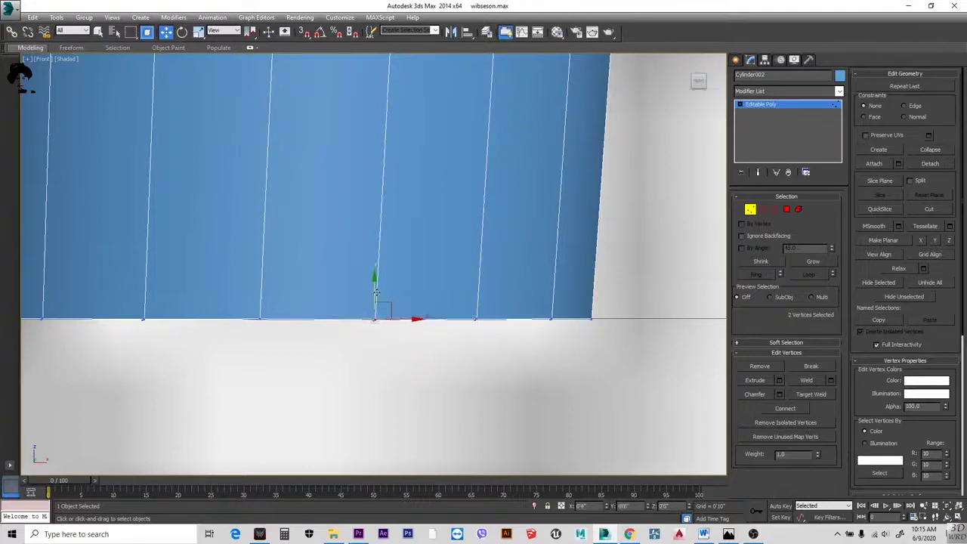
# - Shift the edge loops at the start of the curved leg's upper bend sideways to follow the front-view drawing
pyautogui.scroll(-8, 376, 291)
pyautogui.press('r')
pyautogui.scroll(3, 371, 172)
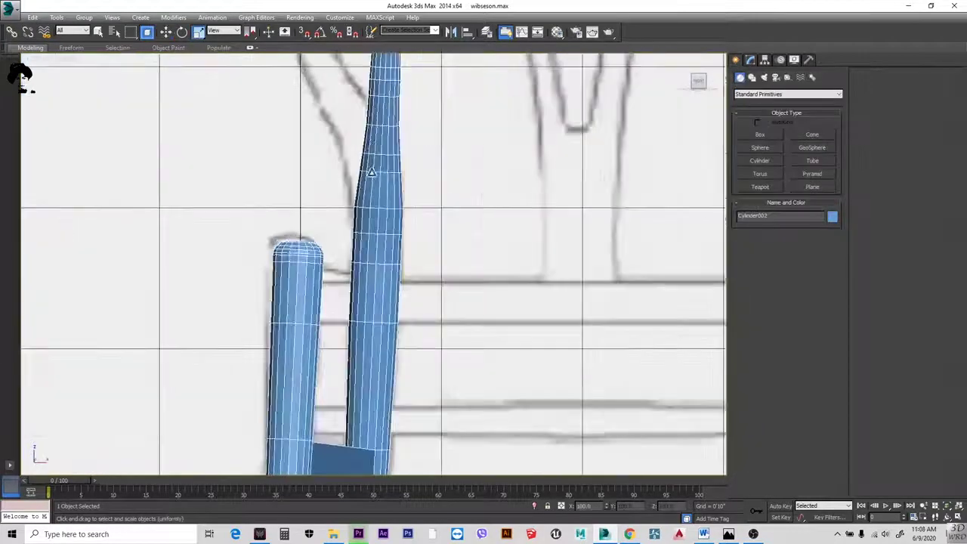
pyautogui.press('2')
pyautogui.press('w')
pyautogui.moveTo(415, 171); pyautogui.dragTo(407, 172)
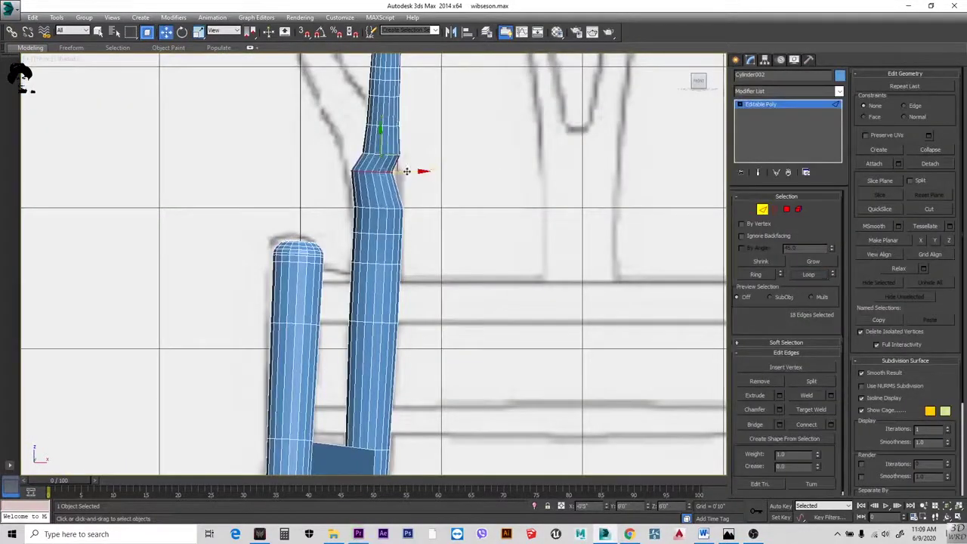
pyautogui.click(399, 169)
pyautogui.scroll(3, 400, 171)
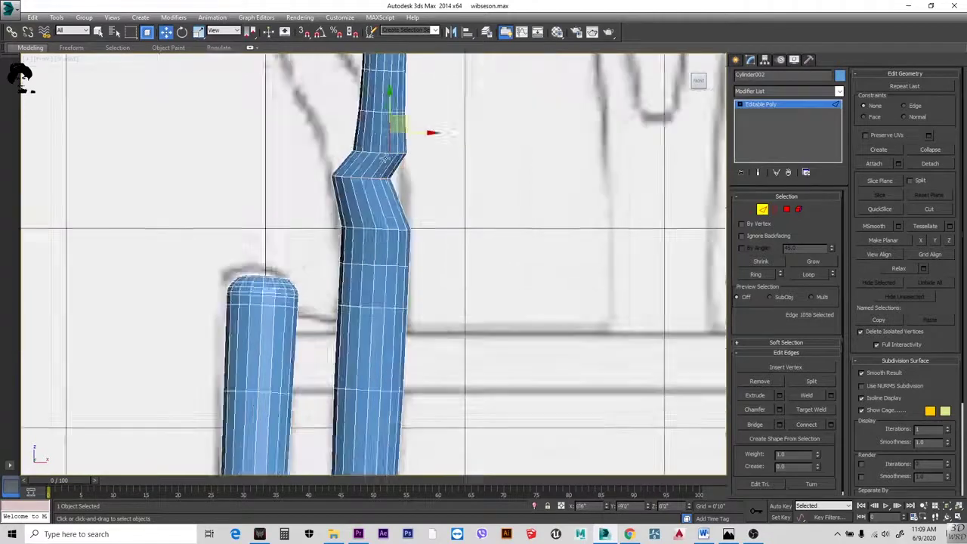
pyautogui.moveTo(408, 149); pyautogui.dragTo(364, 198)
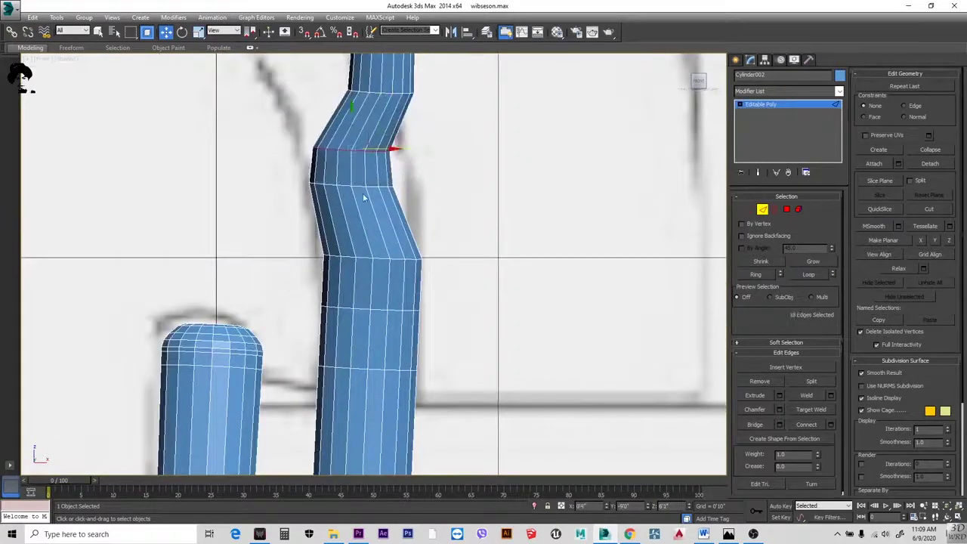
pyautogui.click(809, 274)
pyautogui.moveTo(363, 189); pyautogui.dragTo(363, 248, button='middle')
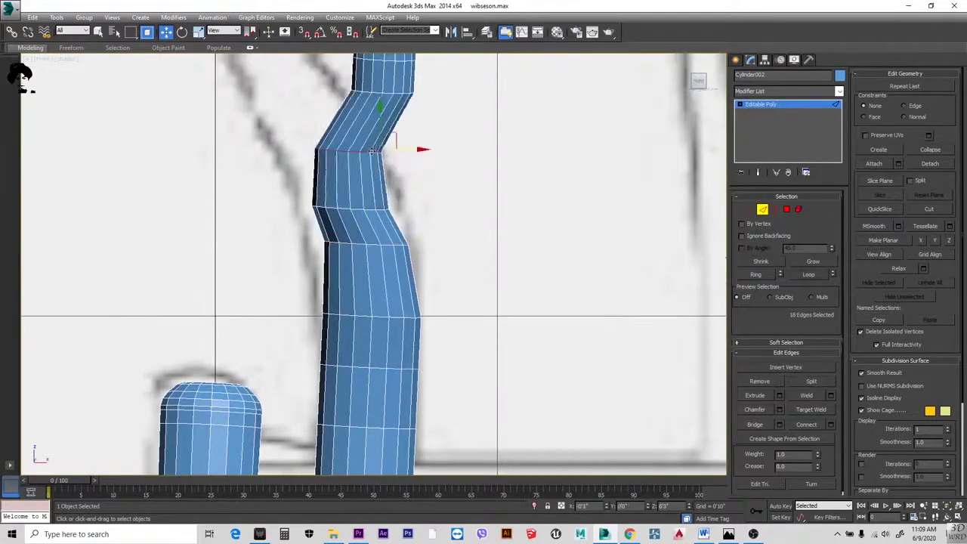
pyautogui.moveTo(372, 151); pyautogui.dragTo(355, 151)
# - Move the next edge loops above the bend outward to continue the curve along the front-view back post outline
pyautogui.click(412, 93)
pyautogui.moveTo(477, 134); pyautogui.dragTo(493, 214, button='middle')
pyautogui.moveTo(437, 173); pyautogui.dragTo(321, 134)
pyautogui.moveTo(321, 135); pyautogui.dragTo(423, 272, button='middle')
pyautogui.scroll(-2, 423, 272)
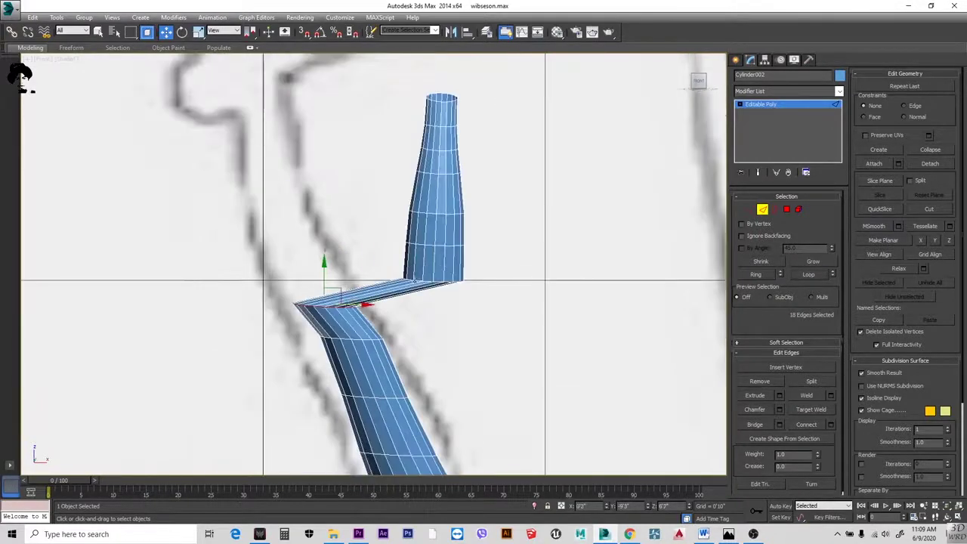
pyautogui.click(423, 272)
pyautogui.scroll(4, 423, 273)
pyautogui.scroll(-5, 584, 271)
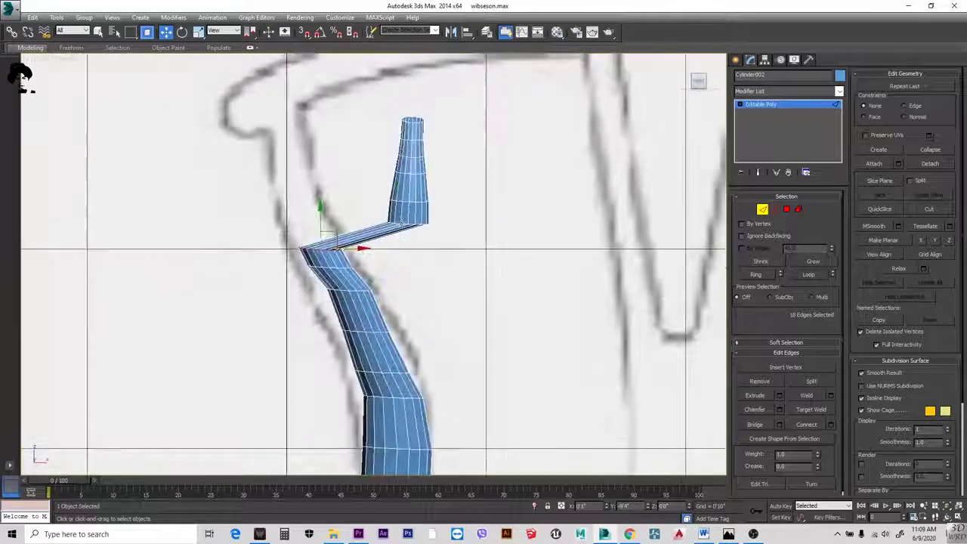
pyautogui.scroll(1, 327, 221)
# - Shift the remaining edge loops up to the curved leg's tip sideways into the post outline beneath the top rail
pyautogui.hotkey('ctrl', 'z')
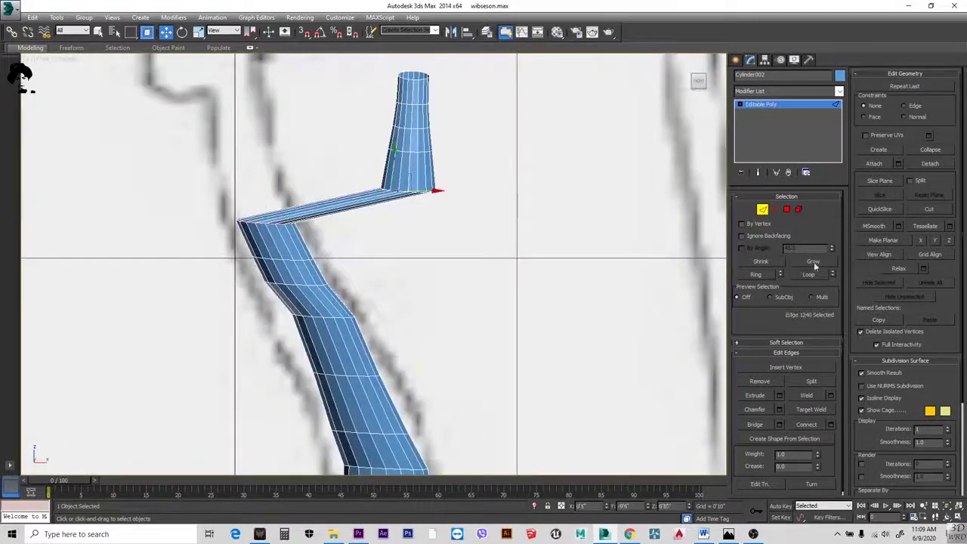
pyautogui.hotkey('ctrl', 'z')
pyautogui.hotkey('ctrl', 'z')
pyautogui.hotkey('ctrl', 'z')
pyautogui.hotkey('ctrl', 'z')
pyautogui.hotkey('ctrl', 'z')
pyautogui.hotkey('ctrl', 'z')
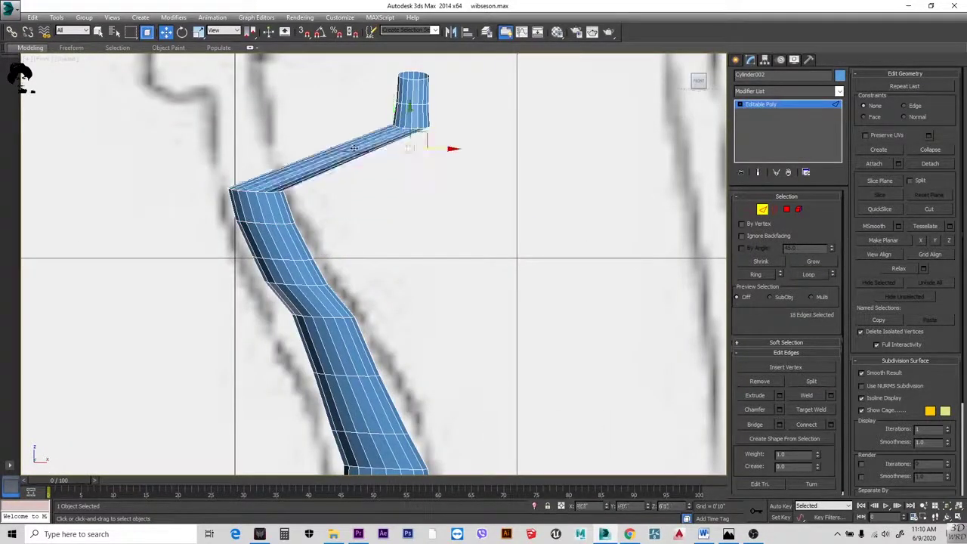
pyautogui.moveTo(284, 102); pyautogui.dragTo(388, 161, button='middle')
pyautogui.hotkey('ctrl', 'z')
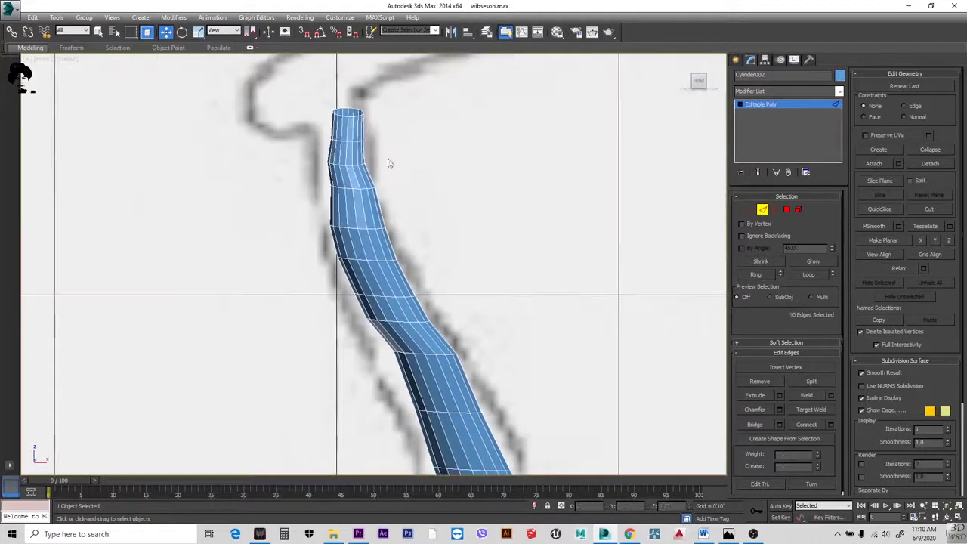
pyautogui.scroll(-2, 374, 198)
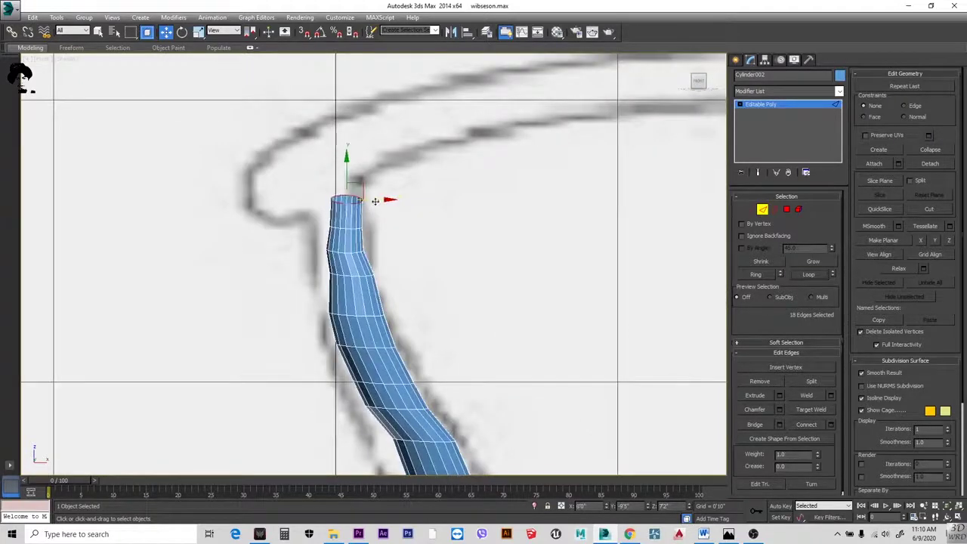
pyautogui.scroll(-2, 383, 227)
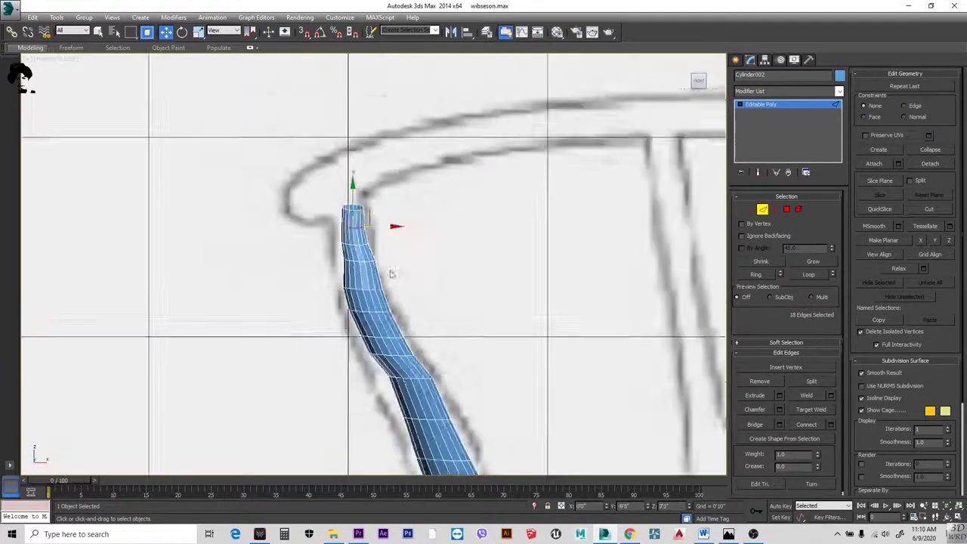
pyautogui.moveTo(389, 224); pyautogui.dragTo(380, 154, button='middle')
# - Move the edge loop at the kink midway along the curved leg's upper section sideways to smooth the curve
pyautogui.scroll(4, 375, 170)
pyautogui.scroll(-2, 368, 180)
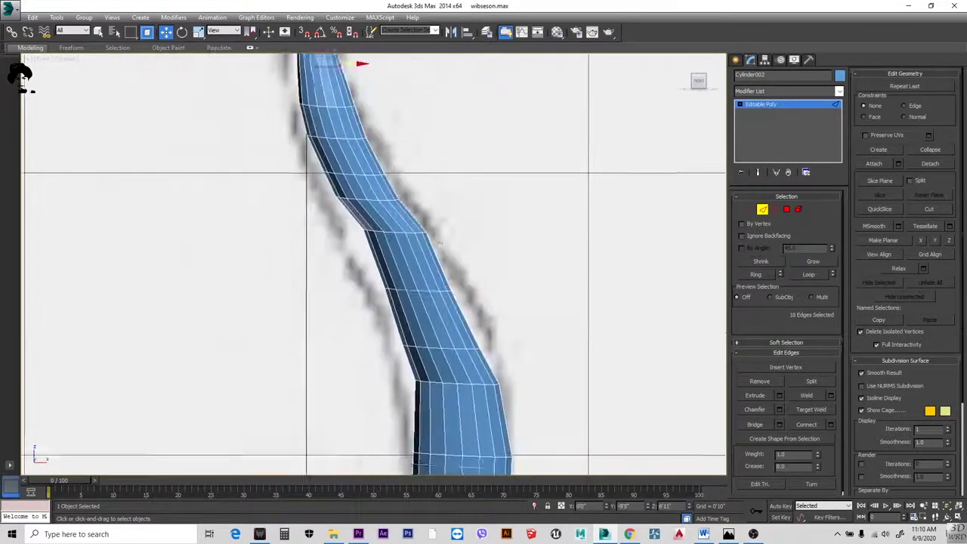
pyautogui.scroll(2, 448, 224)
pyautogui.moveTo(447, 225); pyautogui.dragTo(351, 263)
pyautogui.moveTo(431, 242); pyautogui.dragTo(417, 243)
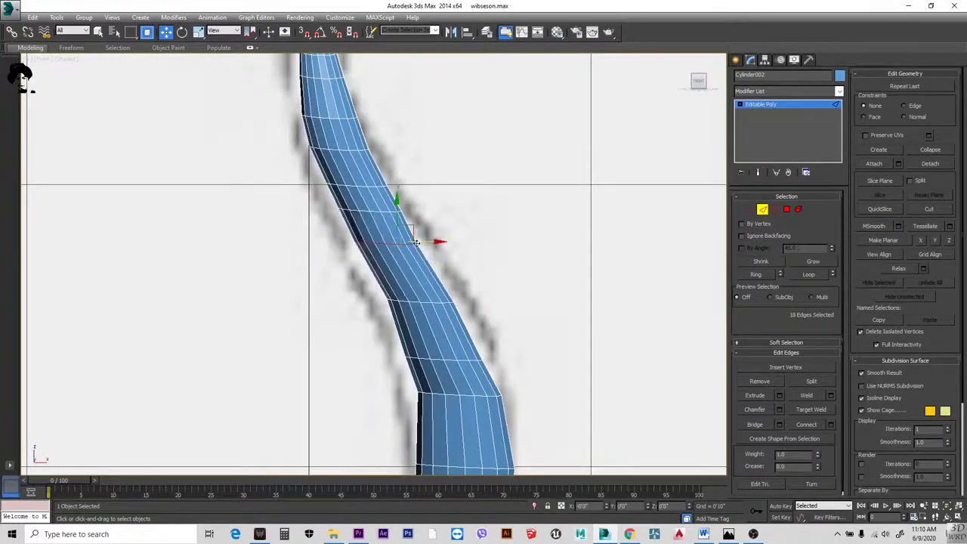
# - Examine the reshaped curved leg in the left view and its tip in the front view against the drawing
pyautogui.scroll(-4, 409, 228)
pyautogui.moveTo(409, 228)
pyautogui.keyDown('alt'); pyautogui.mouseDown(button='middle')
pyautogui.moveTo(534, 291)
pyautogui.moveTo(372, 300)
pyautogui.mouseUp(button='middle'); pyautogui.keyUp('alt')
pyautogui.press('l')
pyautogui.scroll(-3, 444, 269)
pyautogui.scroll(6, 529, 149)
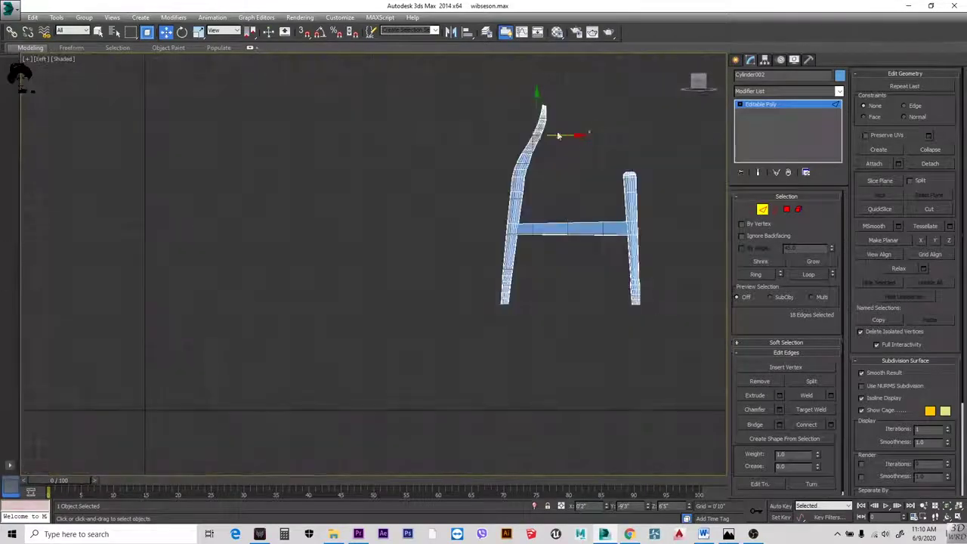
pyautogui.scroll(-3, 530, 149)
pyautogui.press('r')
pyautogui.scroll(8, 491, 151)
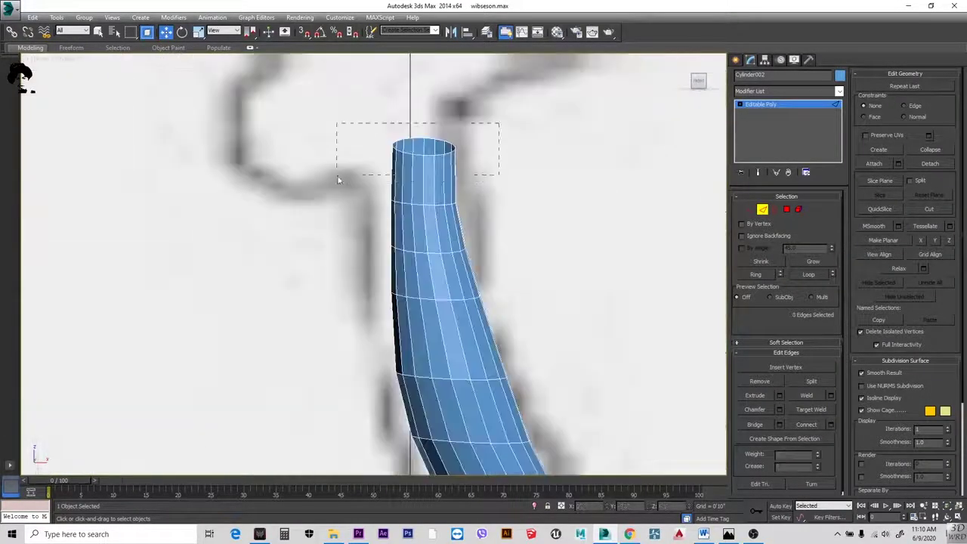
pyautogui.scroll(-2, 454, 151)
pyautogui.moveTo(453, 166); pyautogui.dragTo(452, 147, button='middle')
pyautogui.scroll(-4, 452, 147)
pyautogui.scroll(5, 454, 226)
# - Select all elements of the leg frame and rotate them about the vertical axis until the frame appears side-on
pyautogui.press('4')
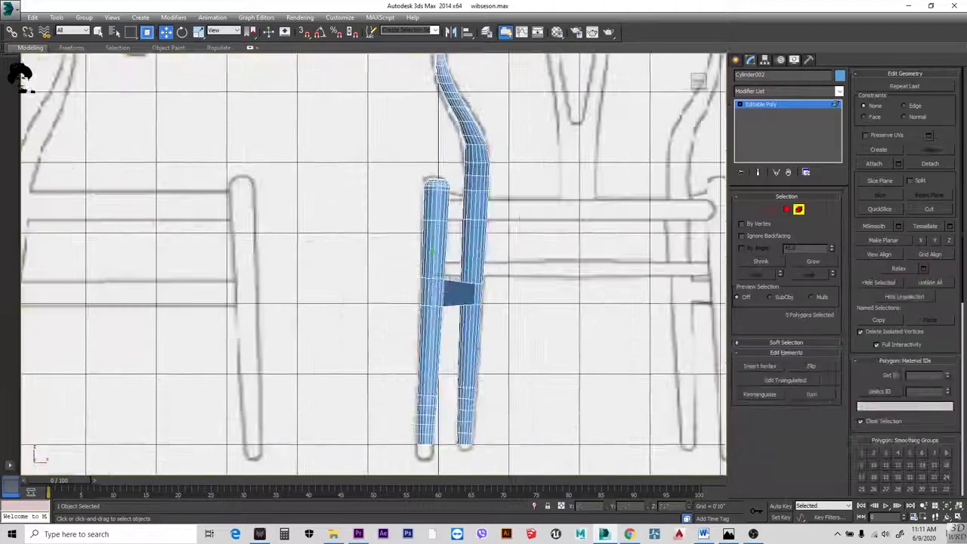
pyautogui.scroll(1, 533, 258)
pyautogui.scroll(-2, 533, 259)
pyautogui.hotkey('ctrl', 'a')
pyautogui.scroll(-3, 514, 265)
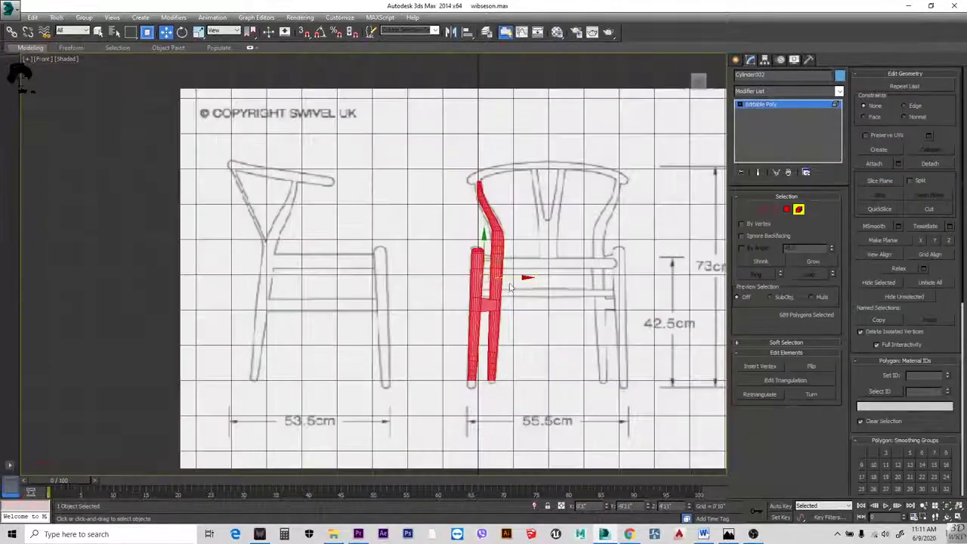
pyautogui.press('e')
pyautogui.moveTo(475, 269); pyautogui.dragTo(571, 277)
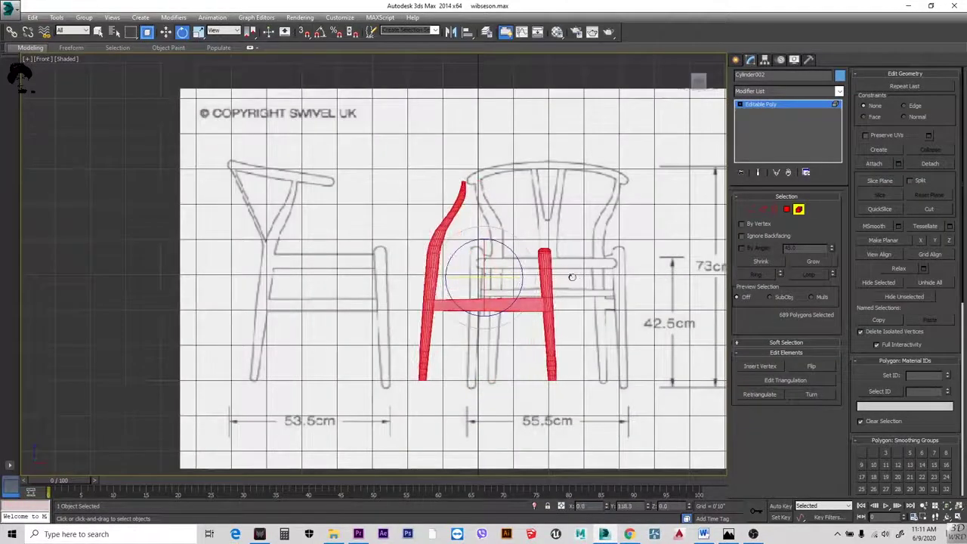
pyautogui.click(572, 277)
pyautogui.hotkey('ctrl', 'a')
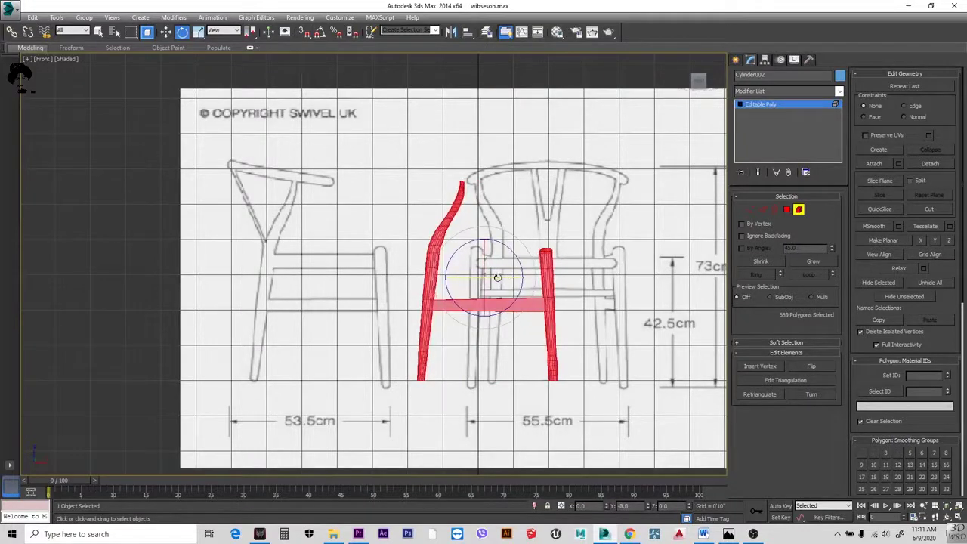
# - Try the rotated leg frame over the side-view drawing, and undo both the move and the rotation
pyautogui.press('w')
pyautogui.moveTo(487, 283); pyautogui.dragTo(320, 282)
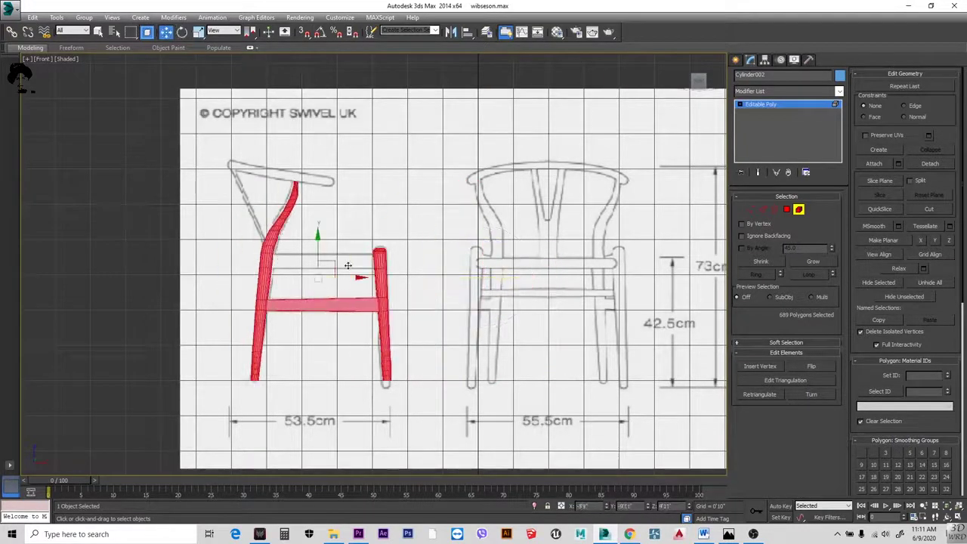
pyautogui.hotkey('ctrl', 'z')
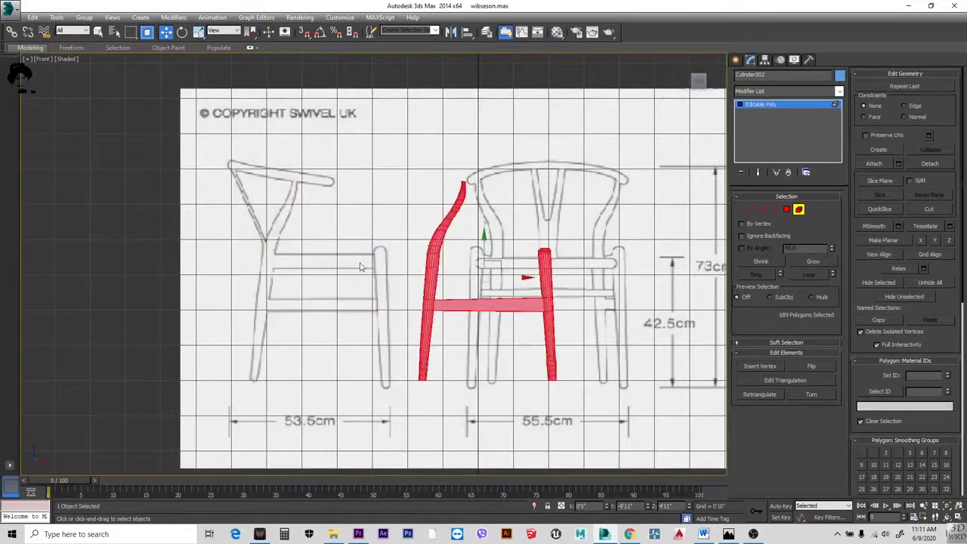
pyautogui.hotkey('ctrl', 'z')
# - Select the edge loop midway along the curved leg's upper section and compare the leg's profile with the front-view drawing
pyautogui.scroll(5, 448, 246)
pyautogui.keyDown('alt'); pyautogui.moveTo(447, 245); pyautogui.dragTo(486, 291, button='middle'); pyautogui.keyUp('alt')
pyautogui.press('f')
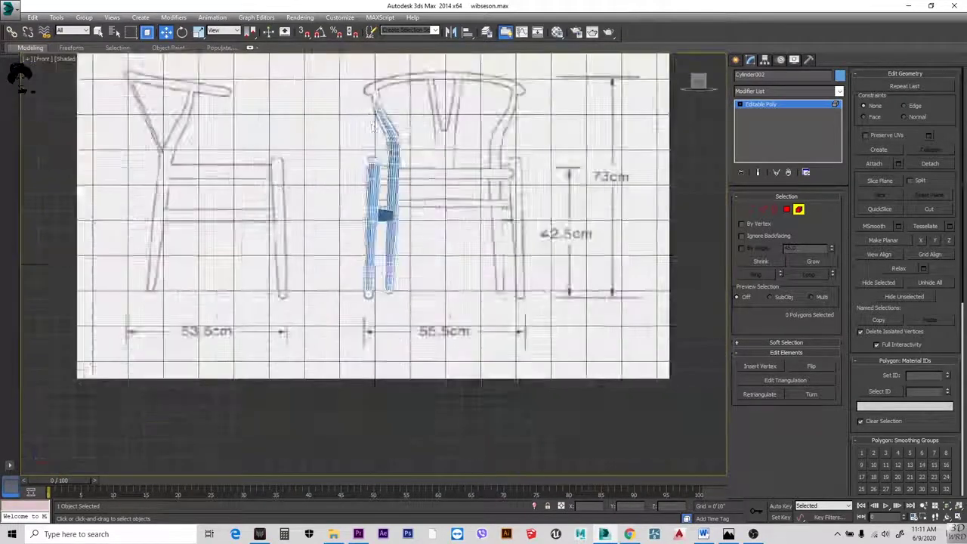
pyautogui.scroll(10, 356, 192)
pyautogui.moveTo(563, 366); pyautogui.dragTo(508, 233, button='middle')
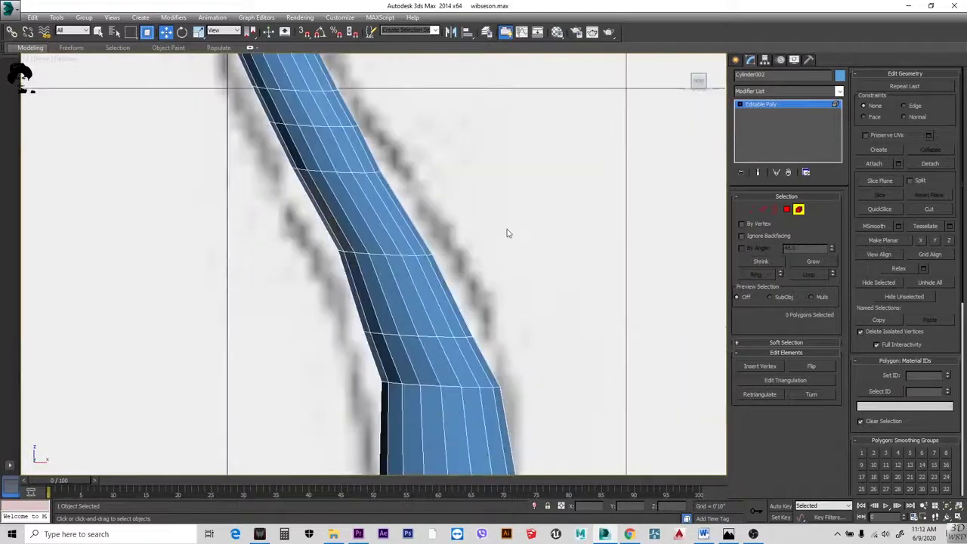
pyautogui.press('2')
pyautogui.doubleClick(439, 248)
pyautogui.scroll(-3, 357, 232)
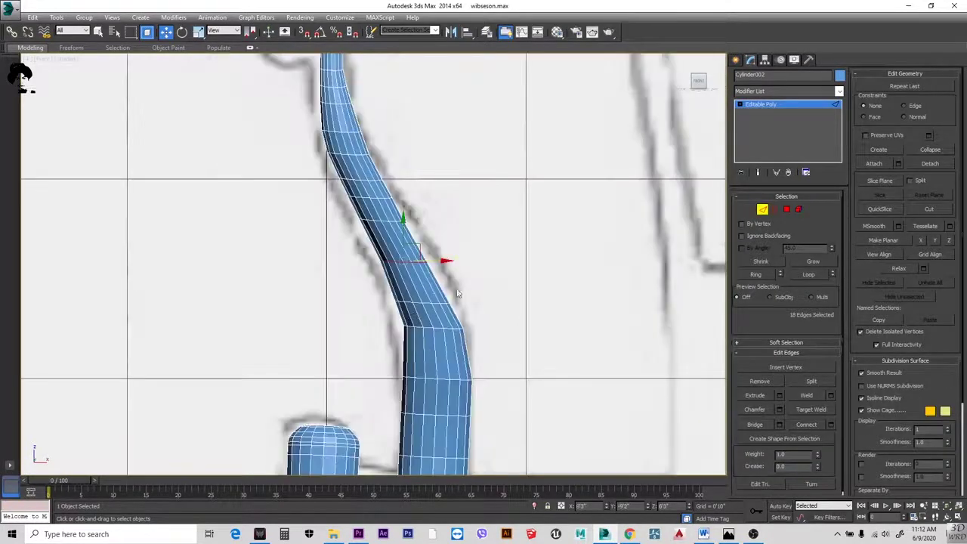
pyautogui.scroll(-6, 357, 232)
pyautogui.scroll(2, 357, 232)
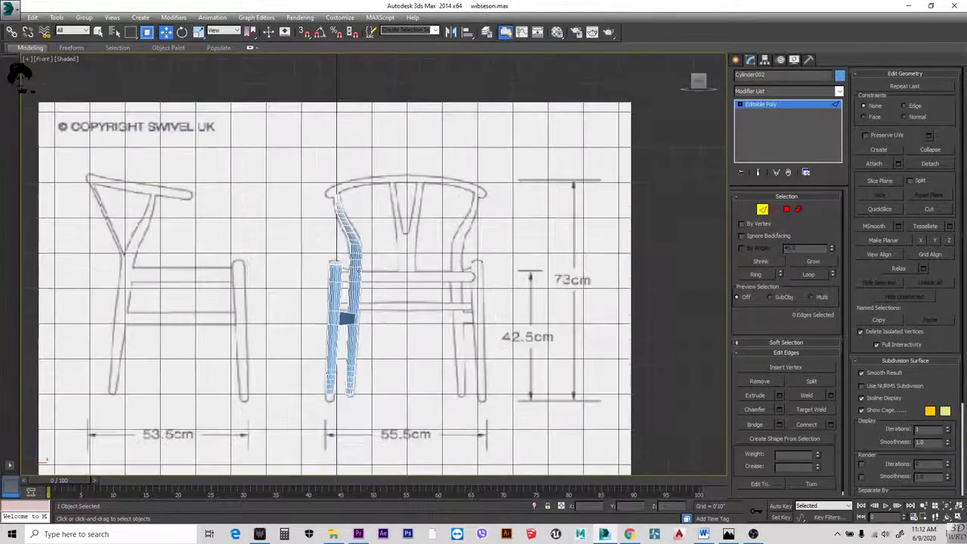
# - Shift edge loops along the curved leg's upper bend sideways to follow the back post in the front-view drawing
pyautogui.click(799, 210)
pyautogui.scroll(2, 340, 253)
pyautogui.scroll(-4, 355, 284)
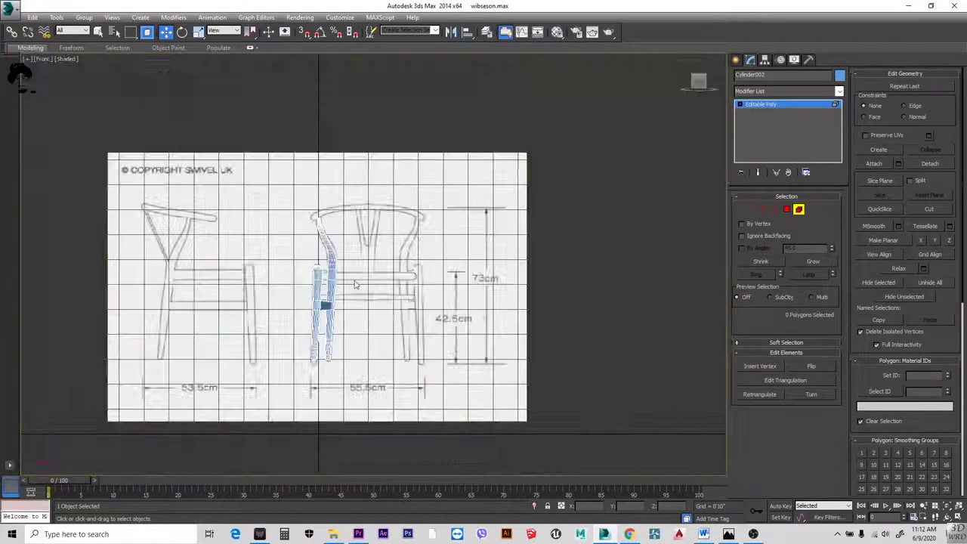
pyautogui.scroll(2, 320, 272)
pyautogui.scroll(2, 431, 270)
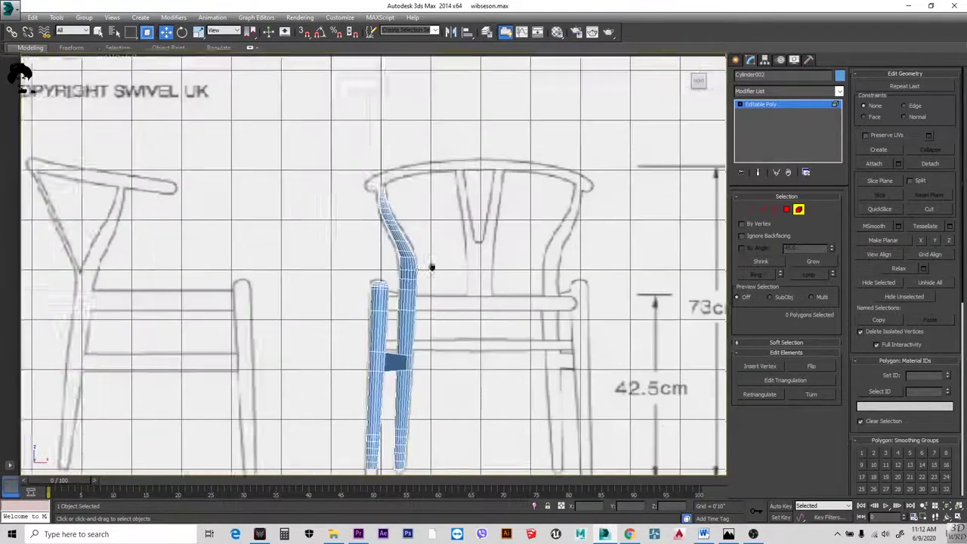
pyautogui.moveTo(432, 270); pyautogui.dragTo(513, 236, button='middle')
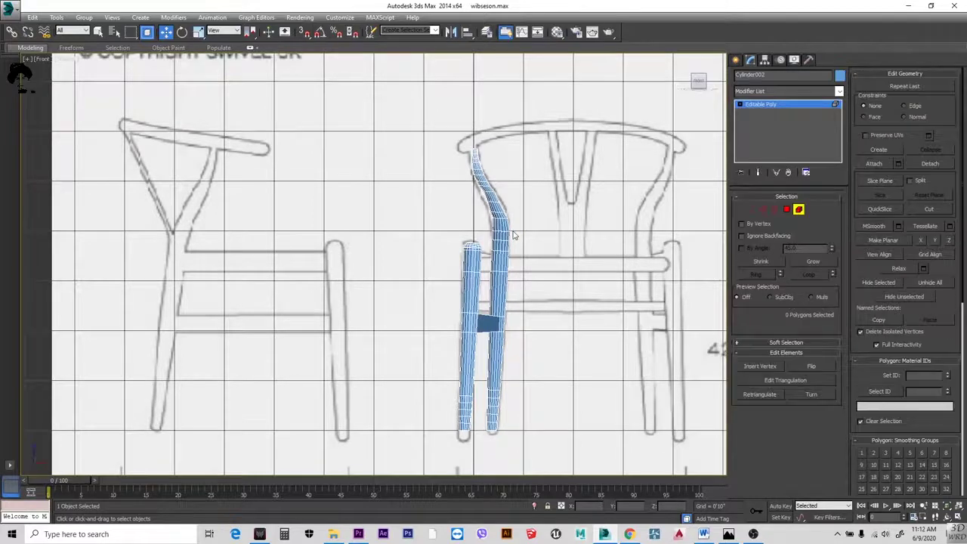
pyautogui.scroll(5, 481, 161)
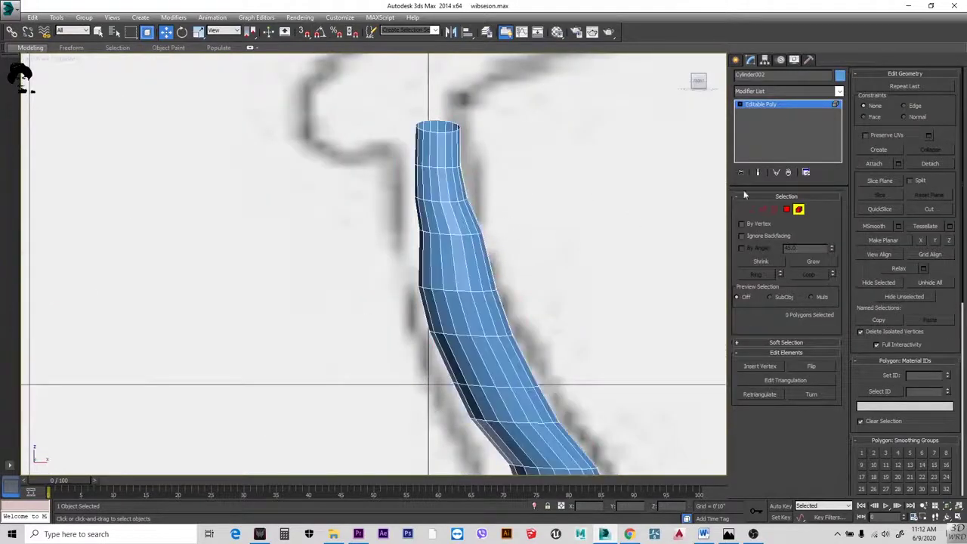
pyautogui.press('2')
pyautogui.scroll(-3, 512, 248)
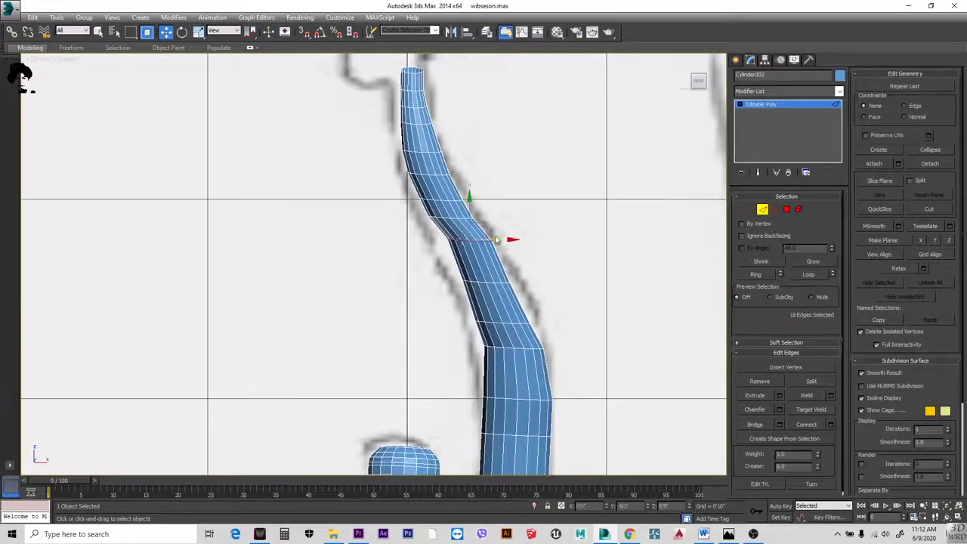
pyautogui.scroll(2, 497, 240)
pyautogui.moveTo(497, 241); pyautogui.dragTo(446, 188, button='middle')
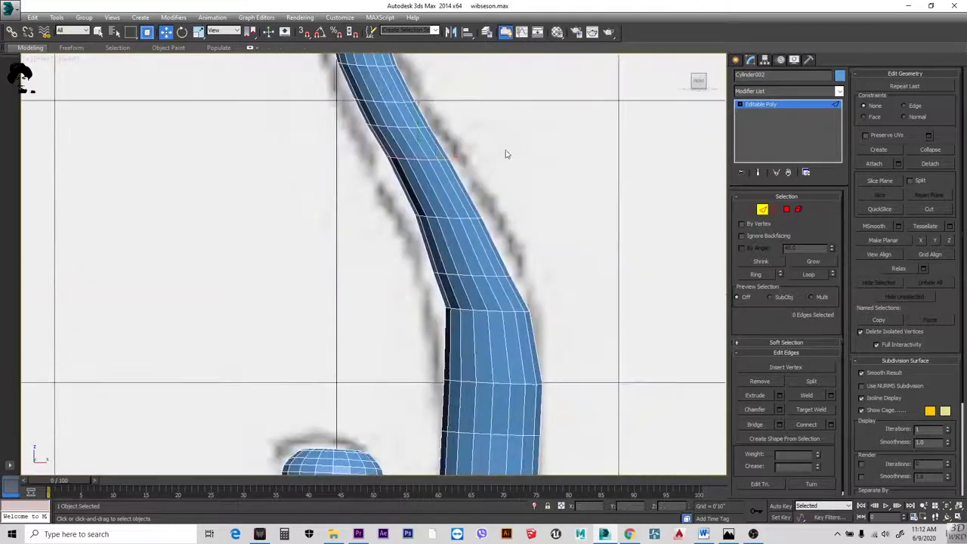
pyautogui.click(540, 254)
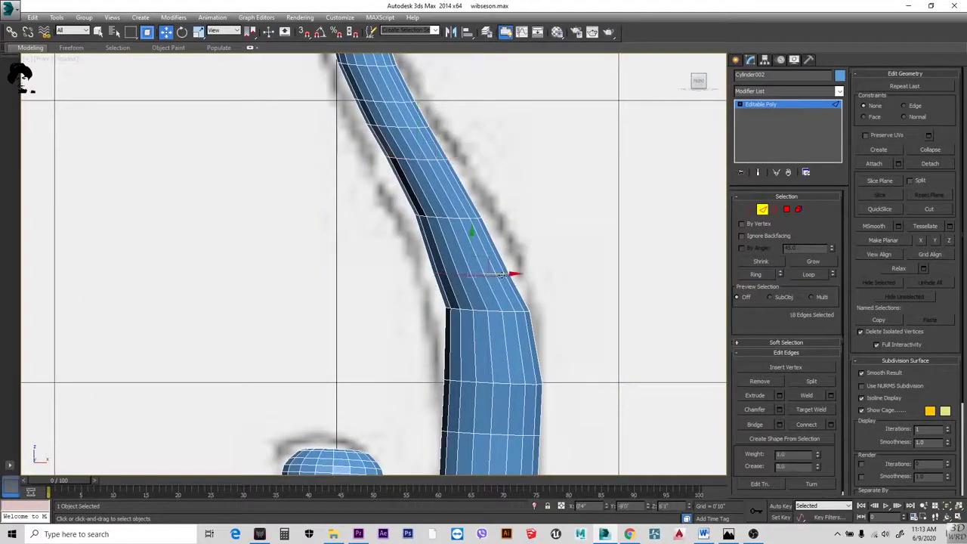
pyautogui.click(552, 287)
# - Select the whole leg frame, rotate it side-on about the vertical axis and move it over the side-view chair drawing
pyautogui.scroll(-10, 458, 261)
pyautogui.press('5')
pyautogui.click(434, 338)
pyautogui.press('e')
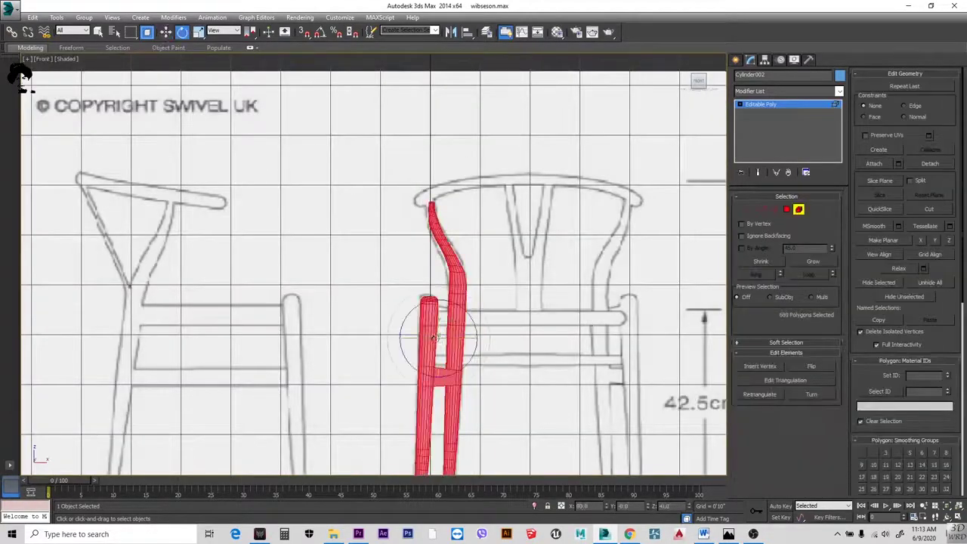
pyautogui.moveTo(435, 338); pyautogui.dragTo(464, 337)
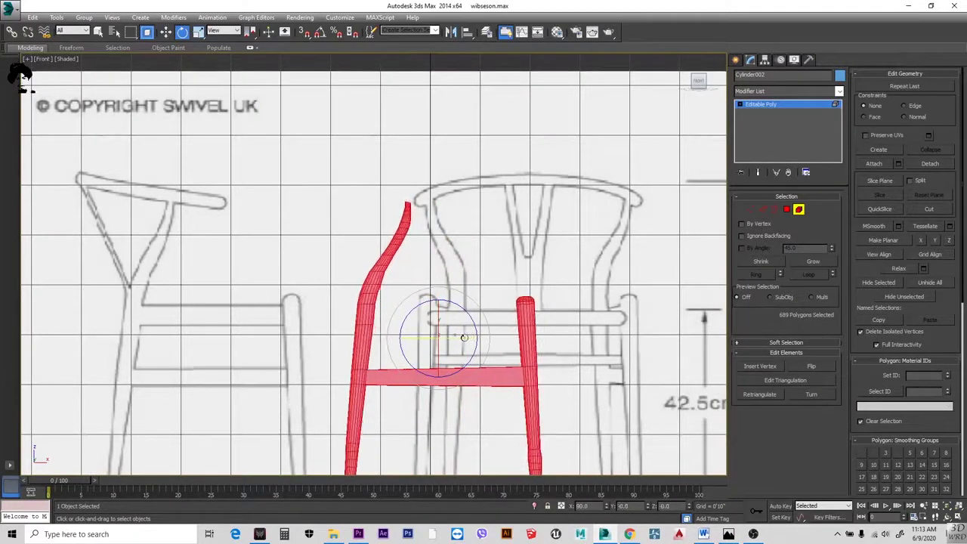
pyautogui.press('t')
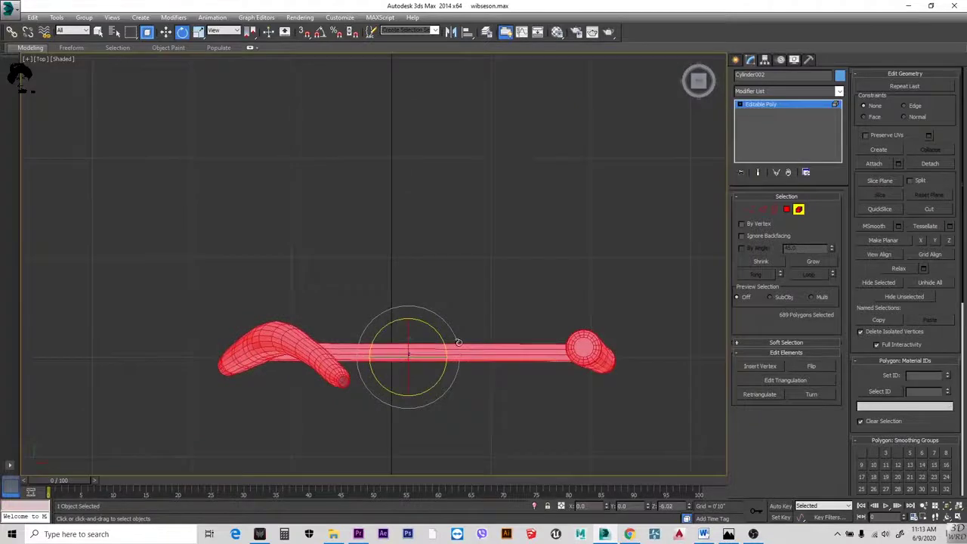
pyautogui.press('f')
pyautogui.moveTo(448, 291); pyautogui.dragTo(214, 291)
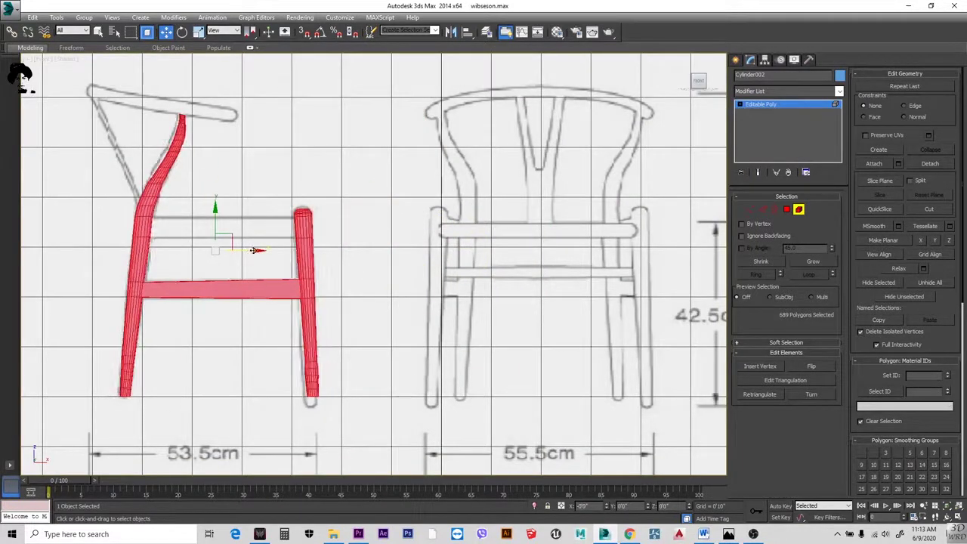
pyautogui.click(287, 360)
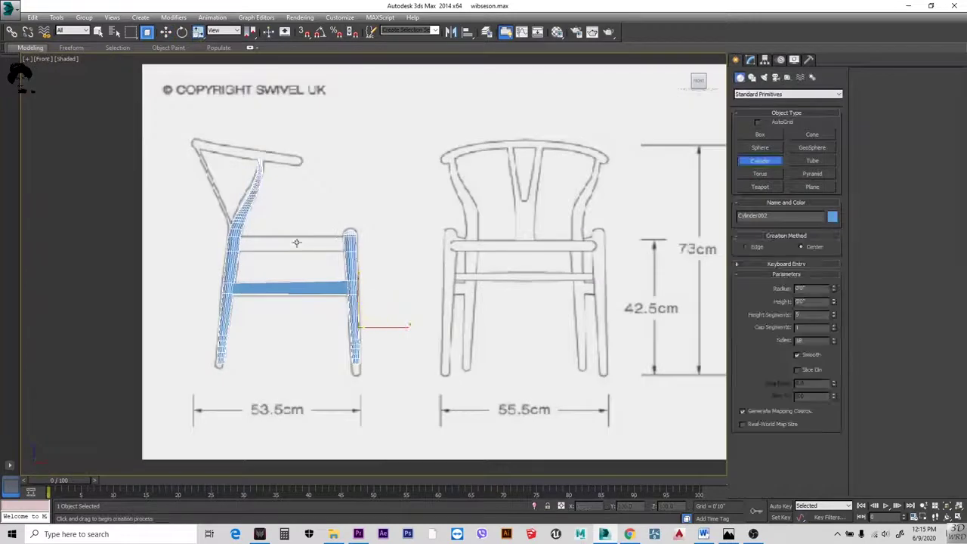
# - Create a small cylinder on the side view's upper seat rail and rotate it to lie horizontally along the rail
pyautogui.moveTo(297, 243); pyautogui.dragTo(300, 240)
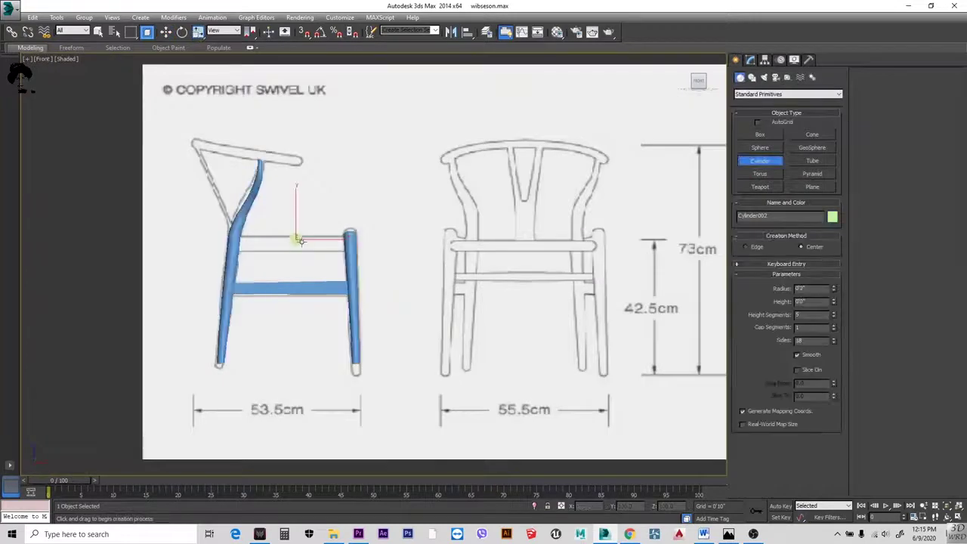
pyautogui.scroll(10, 296, 243)
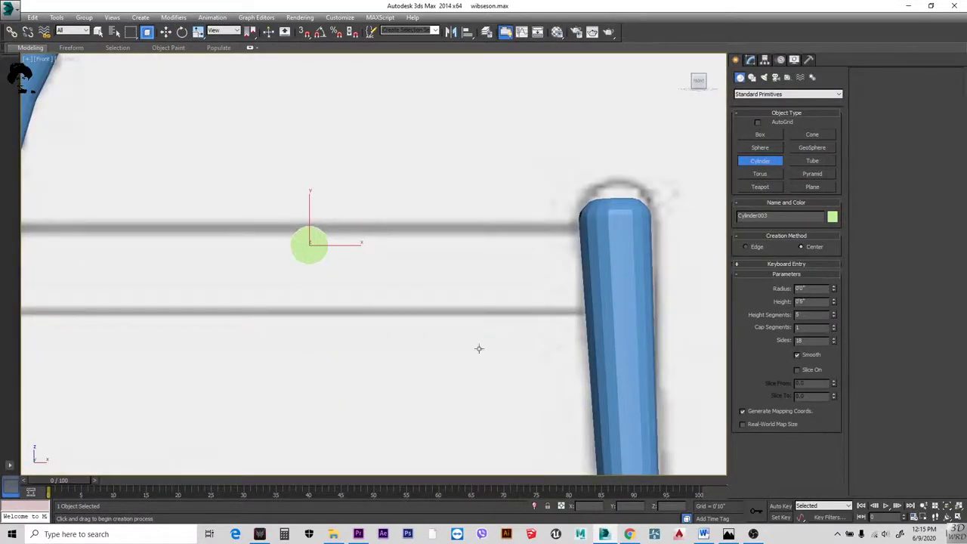
pyautogui.press('e')
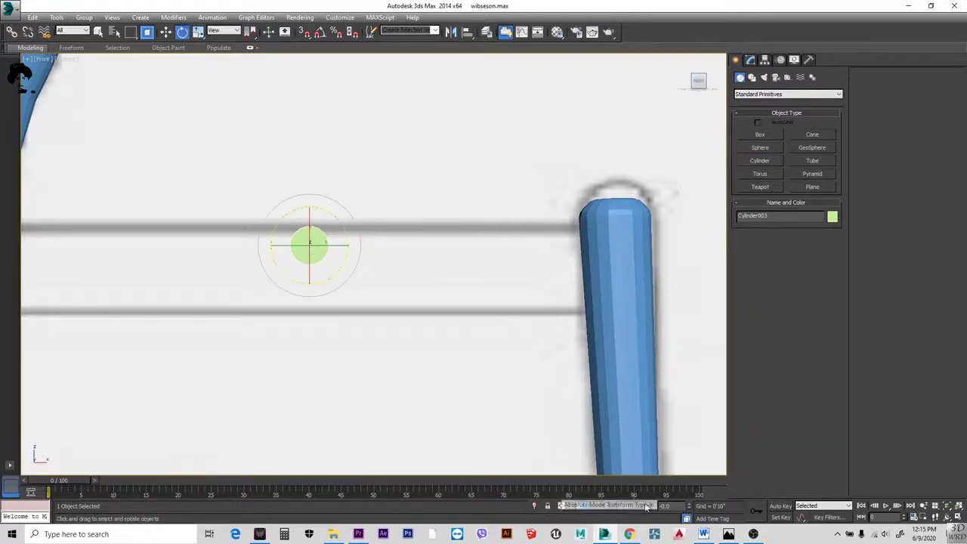
pyautogui.moveTo(325, 273); pyautogui.dragTo(284, 240)
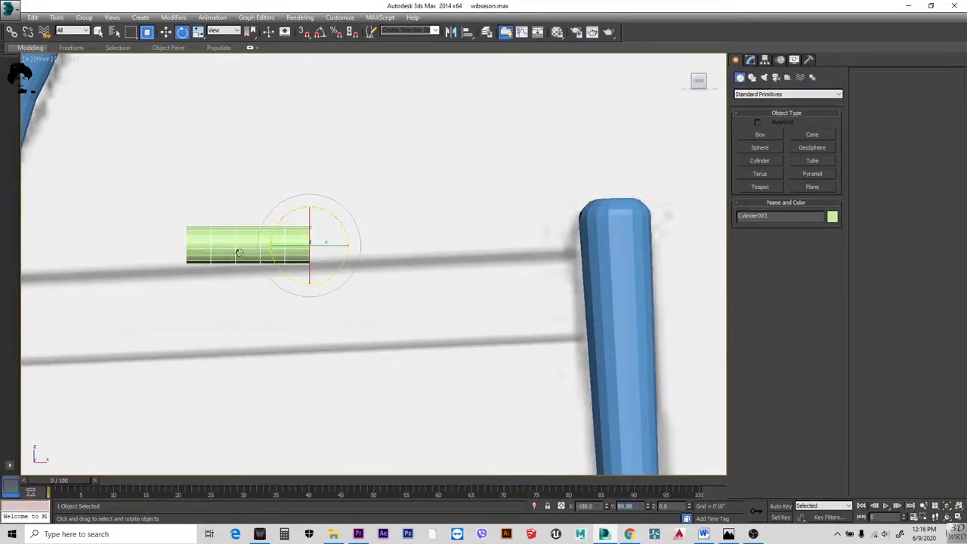
pyautogui.press('w')
# - Position the cylinder along the drawn seat rail near the front leg and convert it to an editable poly
pyautogui.scroll(-4, 280, 250)
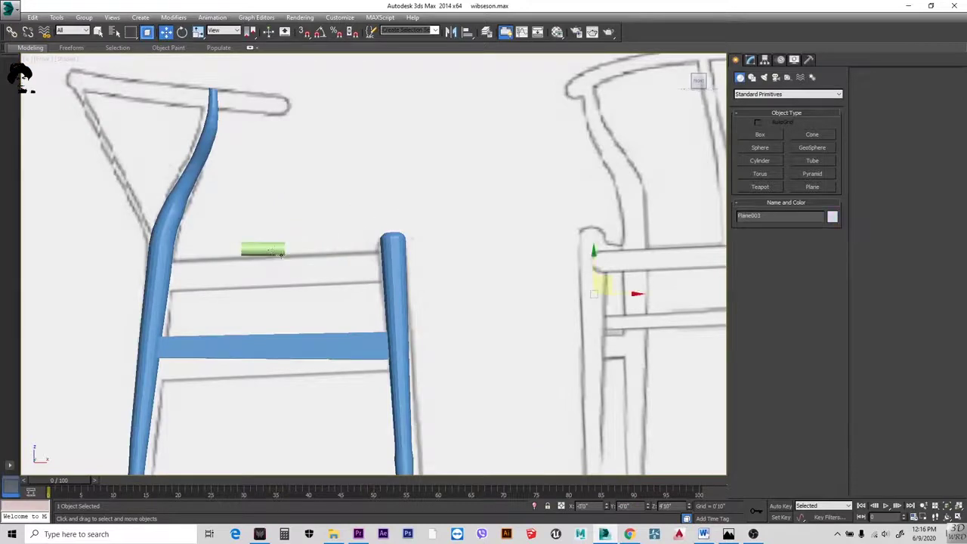
pyautogui.scroll(-4, 280, 252)
pyautogui.press('f')
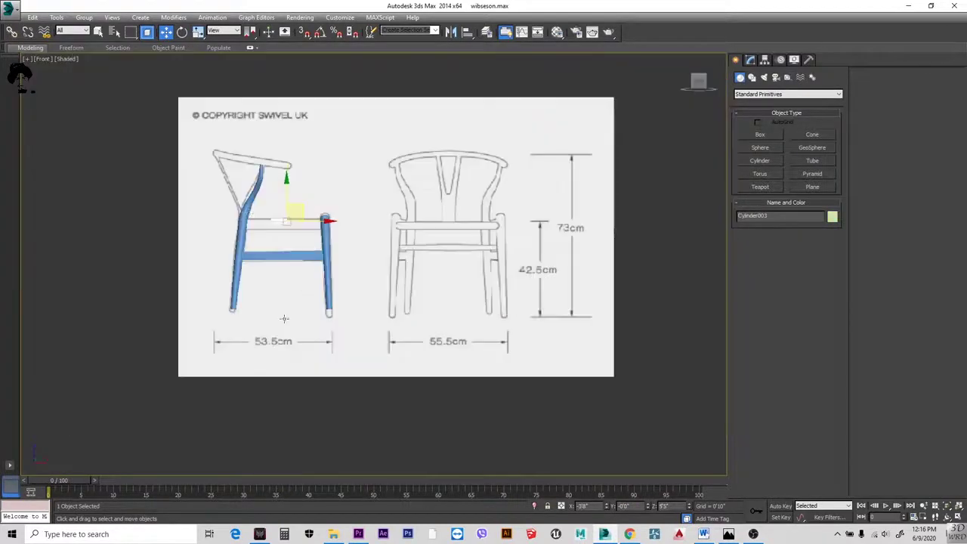
pyautogui.scroll(5, 257, 222)
pyautogui.press('e')
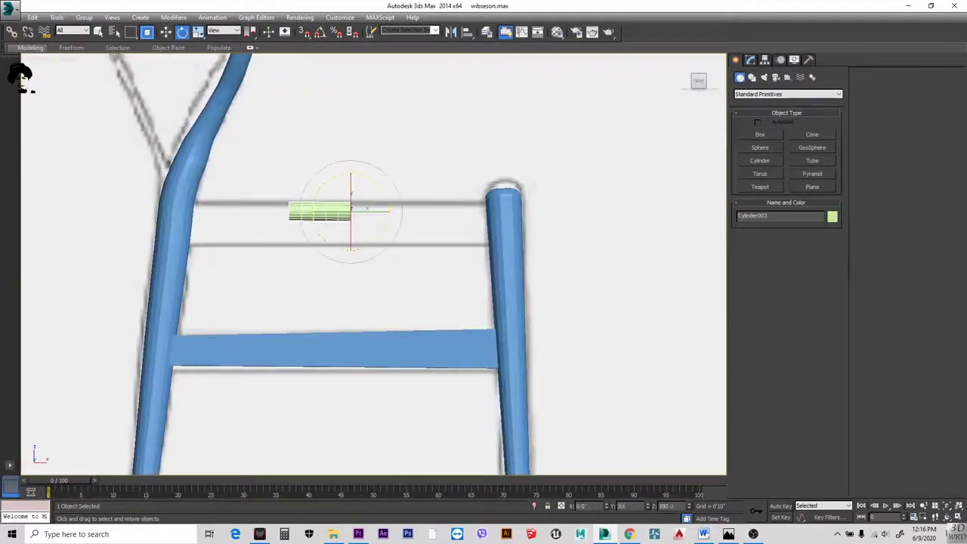
pyautogui.scroll(4, 506, 229)
pyautogui.moveTo(462, 219); pyautogui.dragTo(365, 233)
pyautogui.click(524, 239)
pyautogui.click(439, 234)
pyautogui.rightClick(399, 227)
pyautogui.click(529, 319)
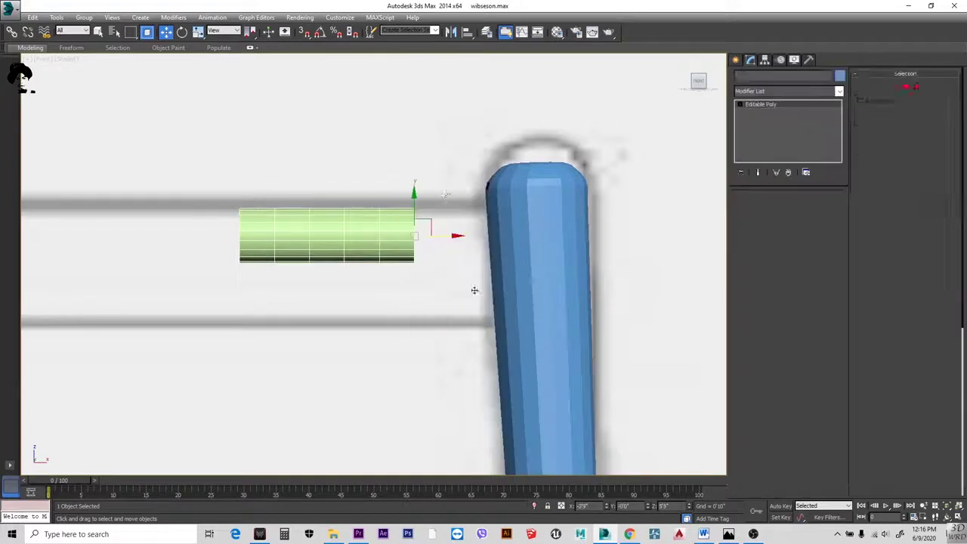
# - Remove the cylinder's end caps and stretch its open borders to reach the front leg and the curved back leg
pyautogui.press('3')
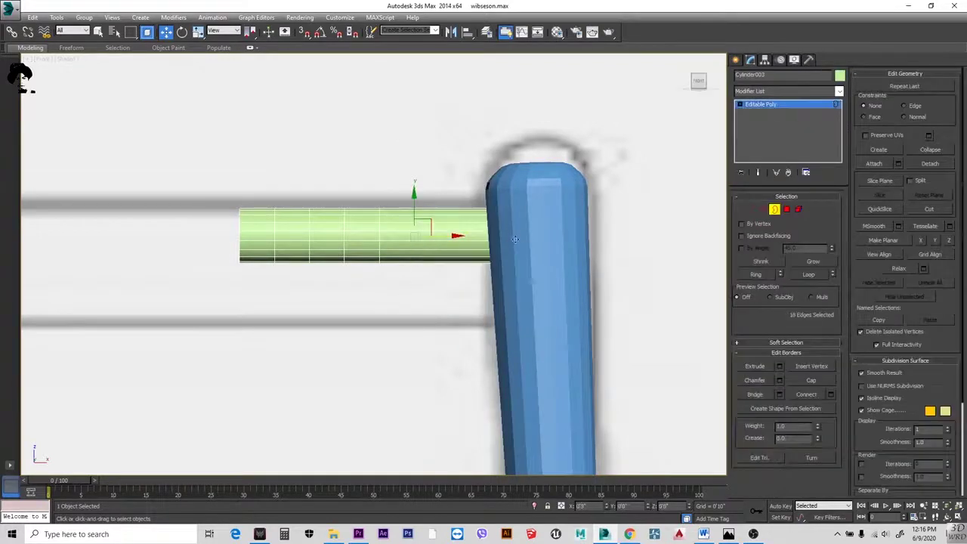
pyautogui.scroll(-3, 287, 196)
pyautogui.press('4')
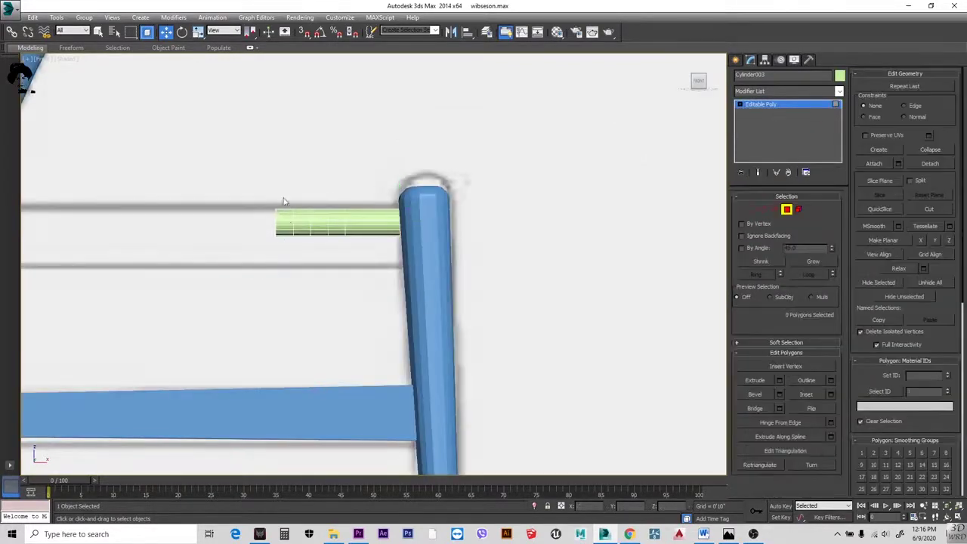
pyautogui.press('3')
pyautogui.scroll(-5, 286, 186)
pyautogui.scroll(5, 445, 204)
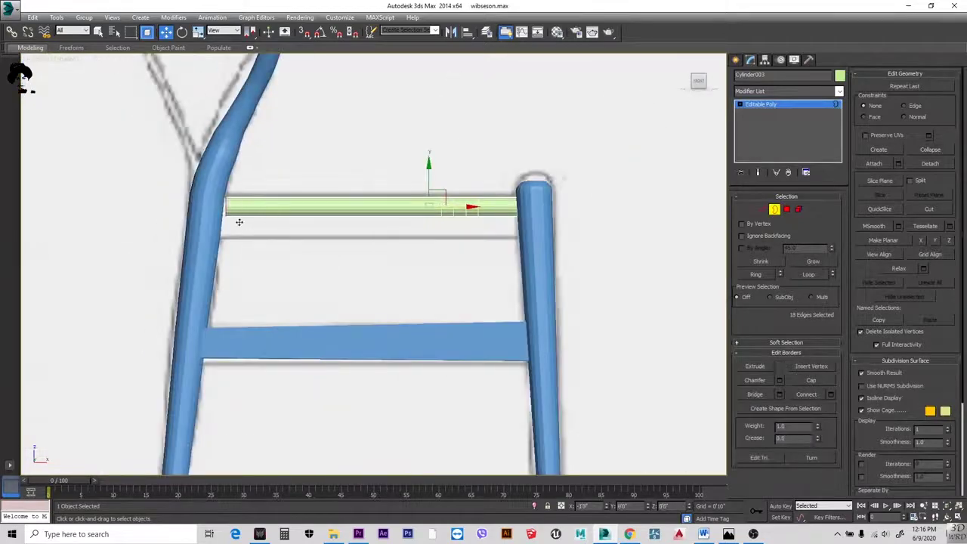
# - Select the seat rail element and move it in depth from the drawing plane to the leg frame
pyautogui.keyDown('alt'); pyautogui.moveTo(532, 208); pyautogui.dragTo(713, 204, button='middle'); pyautogui.keyUp('alt')
pyautogui.click(799, 209)
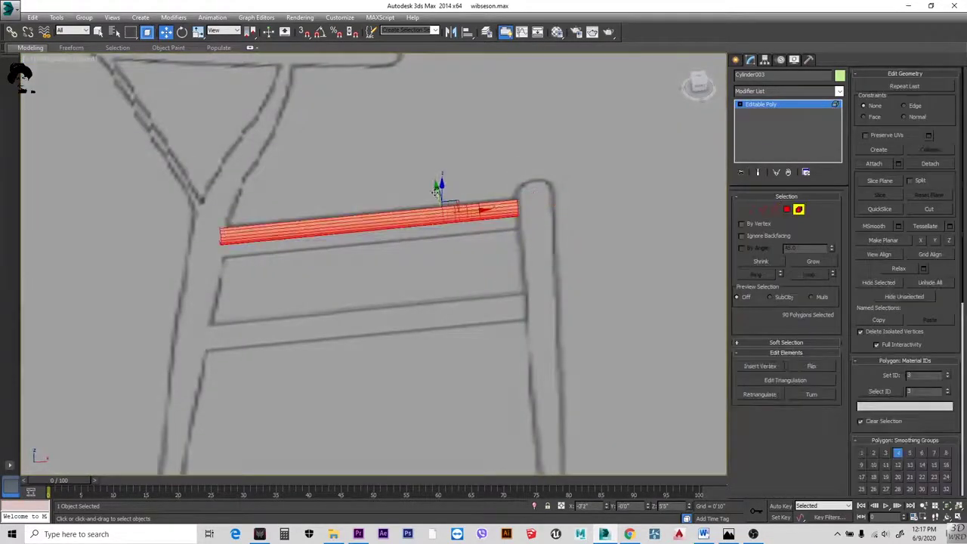
pyautogui.scroll(-5, 436, 190)
pyautogui.scroll(4, 441, 212)
pyautogui.scroll(5, 485, 343)
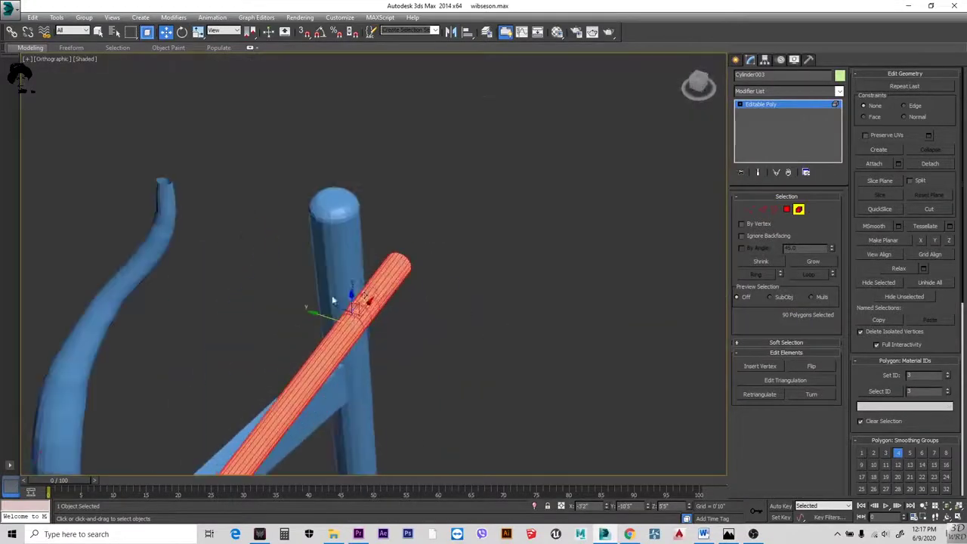
pyautogui.keyDown('alt'); pyautogui.moveTo(335, 302); pyautogui.dragTo(326, 339, button='middle'); pyautogui.keyUp('alt')
pyautogui.press('f')
# - Extend the seat rail's front border into the front leg
pyautogui.scroll(5, 318, 145)
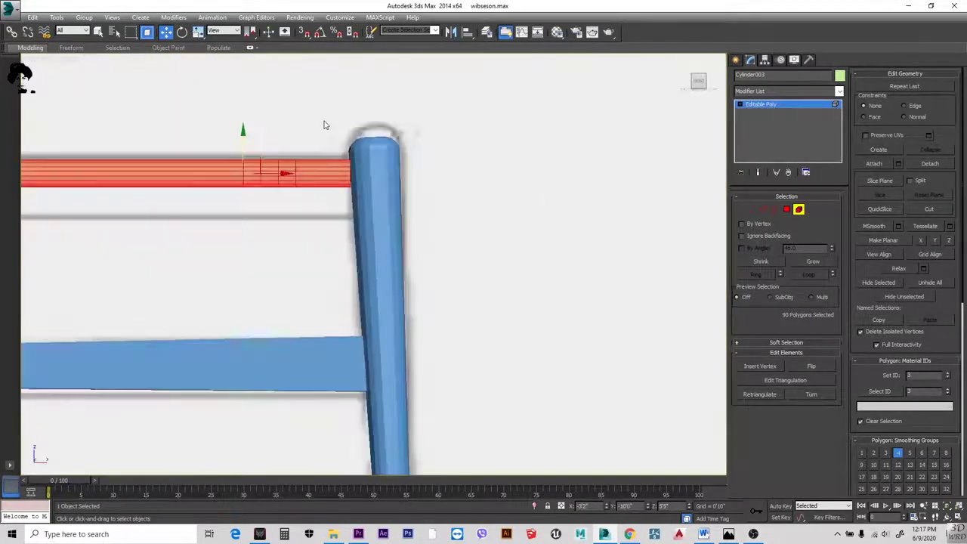
pyautogui.press('3')
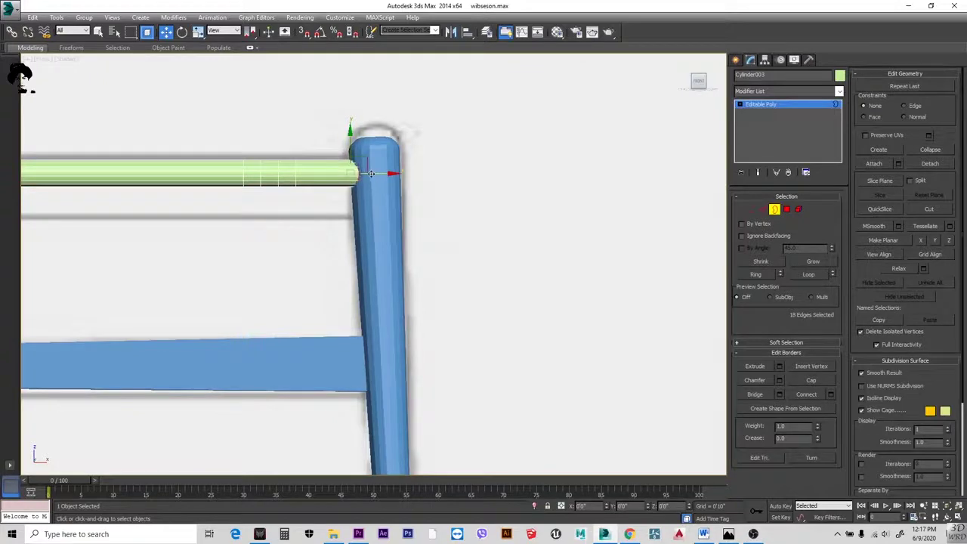
pyautogui.scroll(-3, 325, 180)
# - Shift the seat rail element sideways in line with the legs and check its joint with the curved leg
pyautogui.keyDown('alt'); pyautogui.moveTo(271, 216); pyautogui.dragTo(391, 269, button='middle'); pyautogui.keyUp('alt')
pyautogui.click(801, 210)
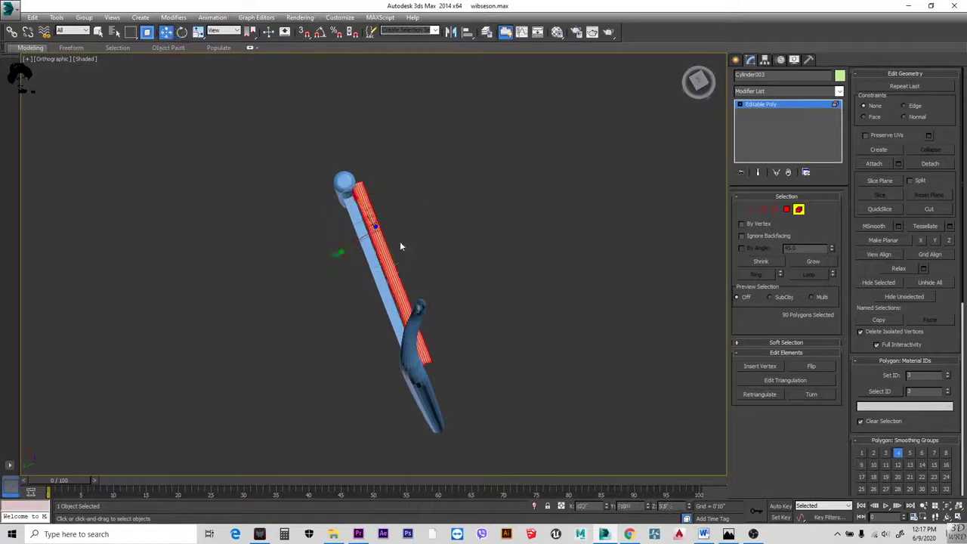
pyautogui.moveTo(400, 246); pyautogui.dragTo(343, 250)
pyautogui.scroll(5, 423, 299)
pyautogui.keyDown('alt'); pyautogui.moveTo(423, 298); pyautogui.dragTo(254, 231, button='middle'); pyautogui.keyUp('alt')
pyautogui.scroll(4, 585, 213)
pyautogui.scroll(-5, 585, 212)
pyautogui.scroll(4, 254, 231)
pyautogui.click(223, 266)
pyautogui.scroll(4, 189, 198)
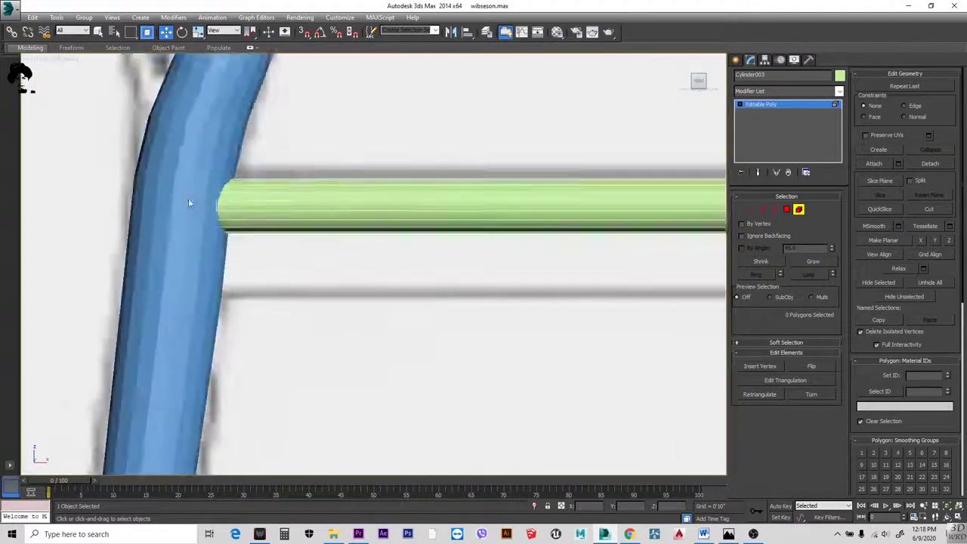
# - Attach the leg frame to the seat rail so both form one editable poly
pyautogui.scroll(-5, 227, 219)
pyautogui.press('1')
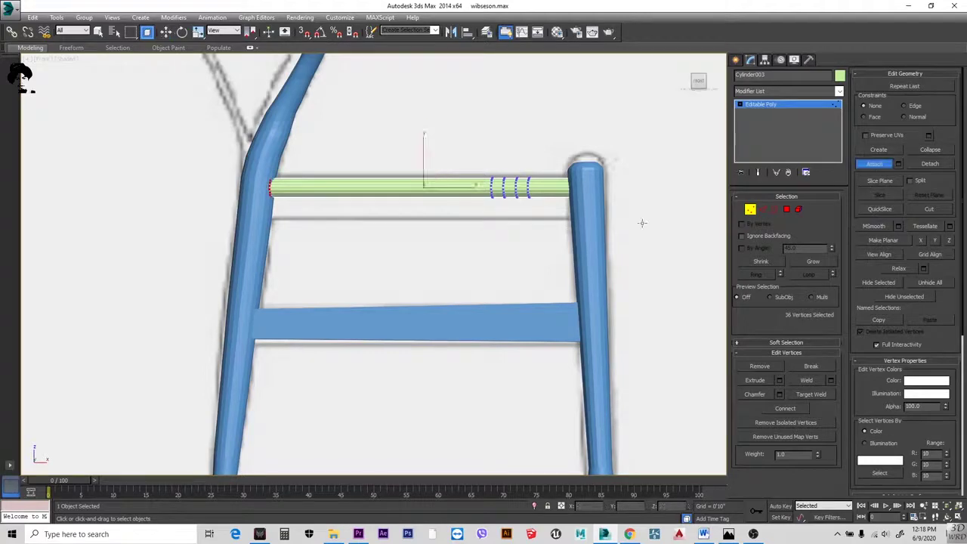
pyautogui.click(597, 204)
pyautogui.press('f')
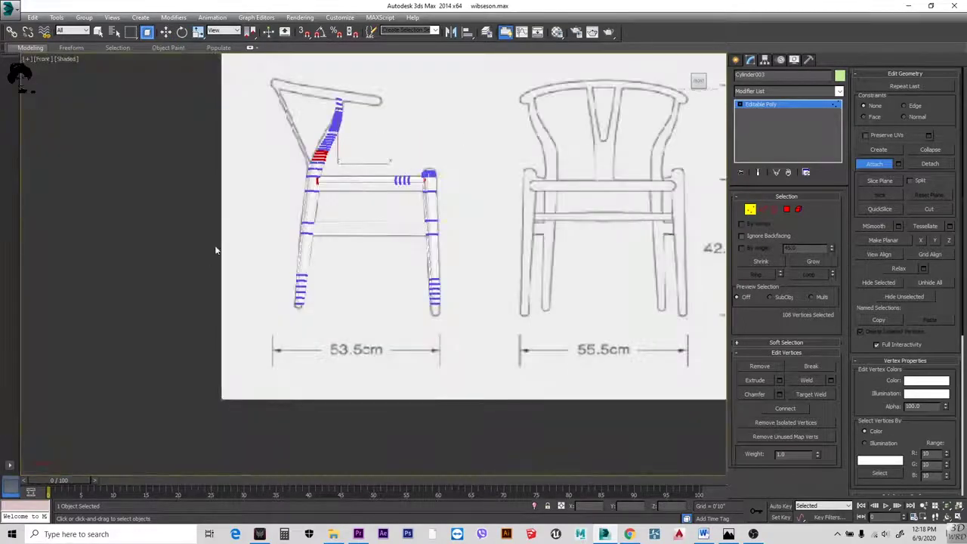
# - Select all elements of the combined leg and rail frame
pyautogui.press('p')
pyautogui.press('z')
pyautogui.press('4')
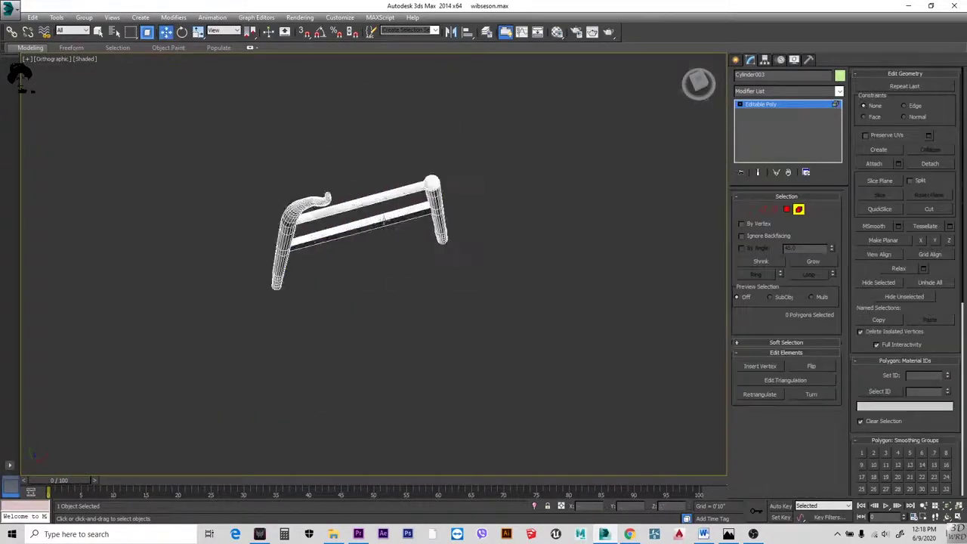
pyautogui.press('f')
pyautogui.hotkey('ctrl', 'a')
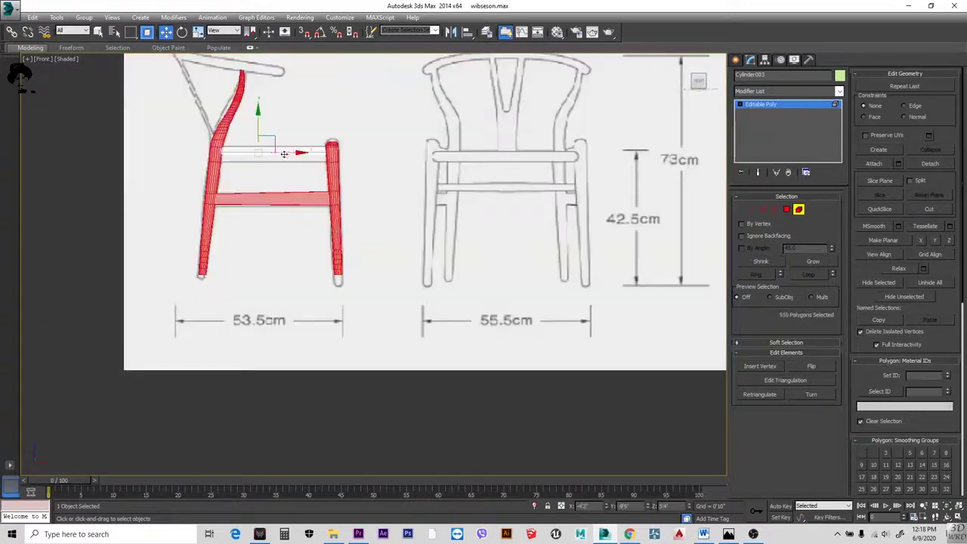
pyautogui.keyDown('alt'); pyautogui.moveTo(349, 198); pyautogui.dragTo(332, 227, button='middle'); pyautogui.keyUp('alt')
# - Change the combined frame's object color to pale lavender and clear the element selection
pyautogui.click(840, 76)
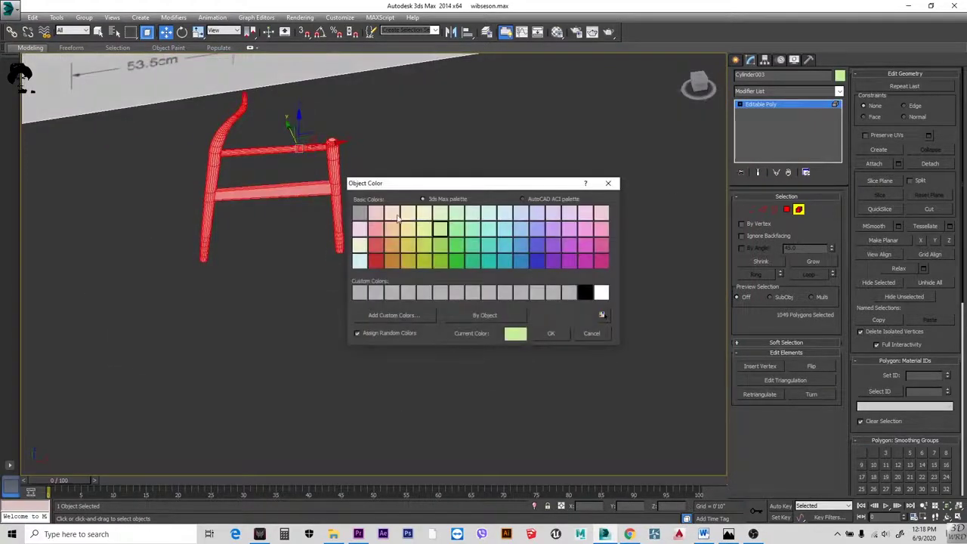
pyautogui.click(539, 215)
pyautogui.click(551, 333)
pyautogui.click(408, 276)
pyautogui.press('z')
pyautogui.scroll(10, 404, 275)
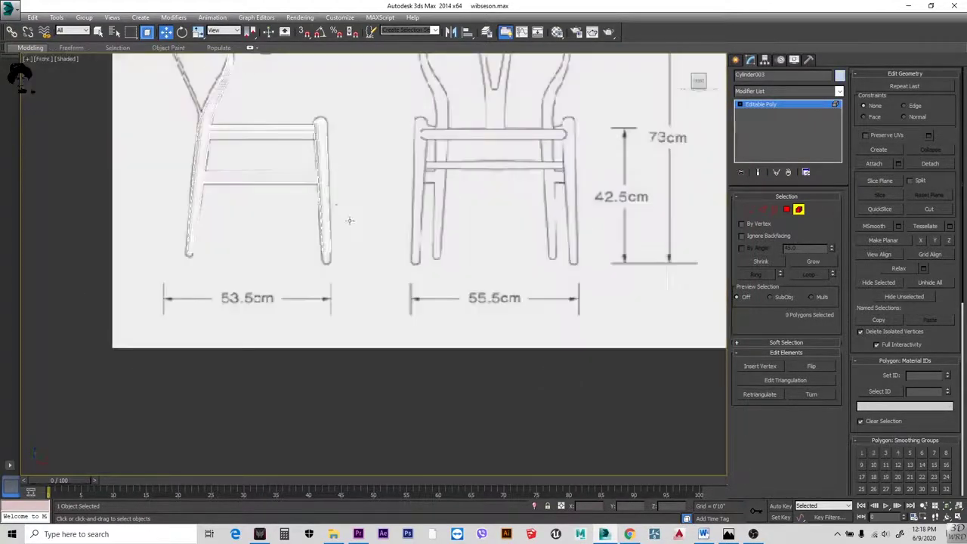
# - Change the seat rail's object color to light green
pyautogui.click(384, 256)
pyautogui.click(333, 246)
pyautogui.click(840, 76)
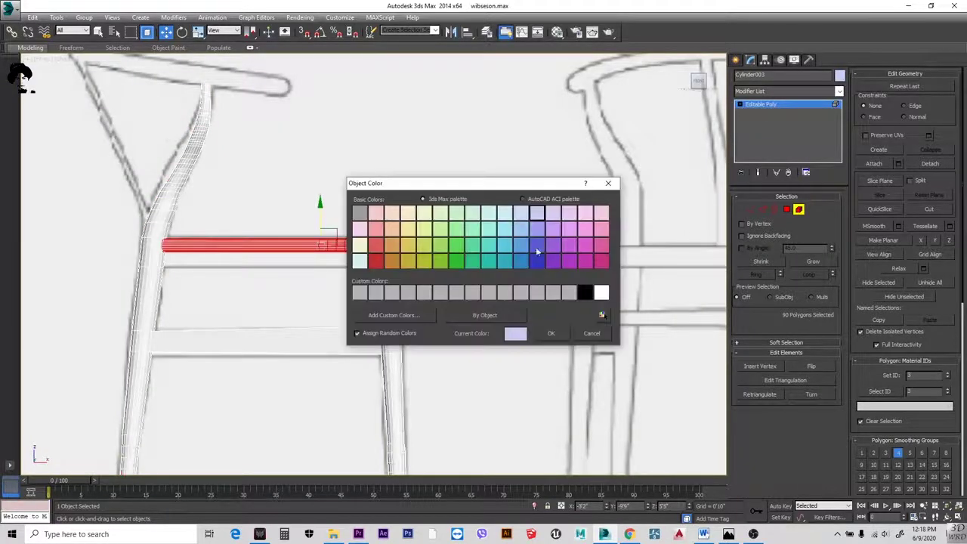
pyautogui.click(551, 334)
pyautogui.press('z')
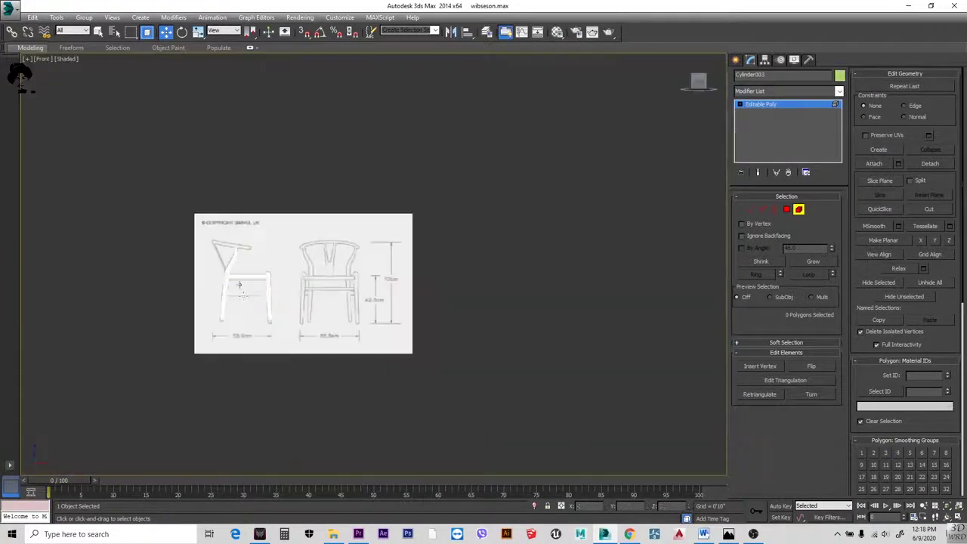
# - Attach the blue leg frame to the green seat rail as one editable poly
pyautogui.scroll(5, 227, 263)
pyautogui.click(225, 263)
pyautogui.scroll(10, 200, 259)
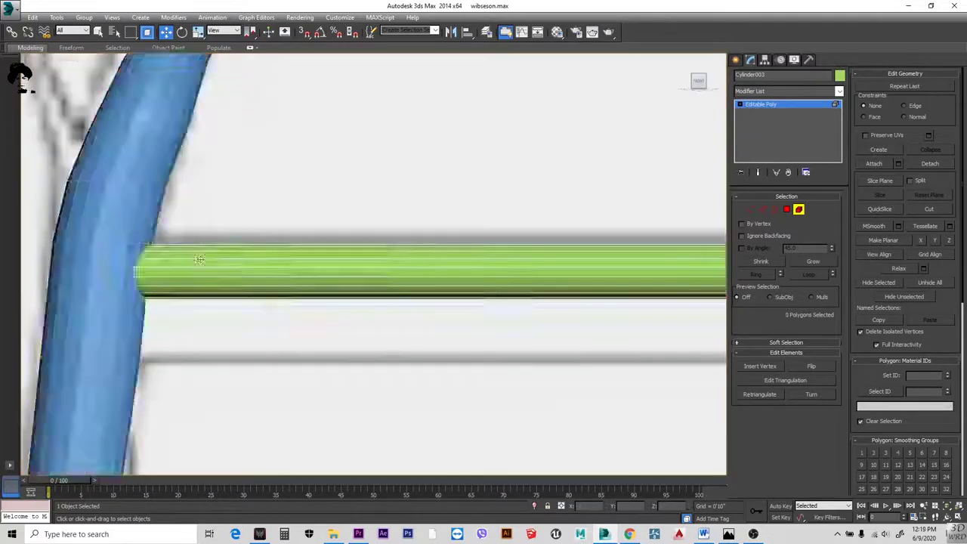
pyautogui.scroll(-5, 202, 253)
pyautogui.scroll(5, 316, 242)
pyautogui.click(317, 241)
pyautogui.press('1')
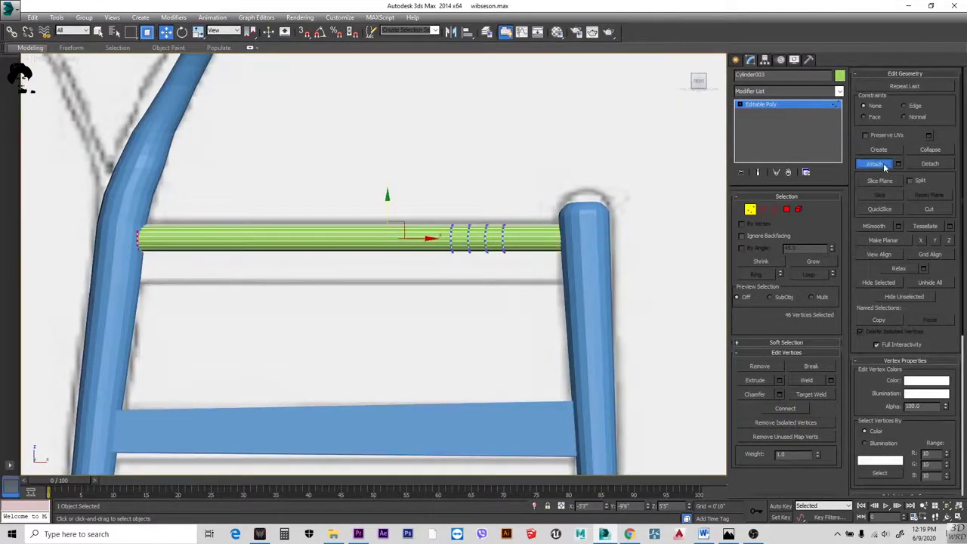
pyautogui.scroll(-10, 422, 440)
# - Select every element of the combined frame except the seat rail
pyautogui.press('4')
pyautogui.hotkey('ctrl', 'a')
pyautogui.scroll(8, 356, 300)
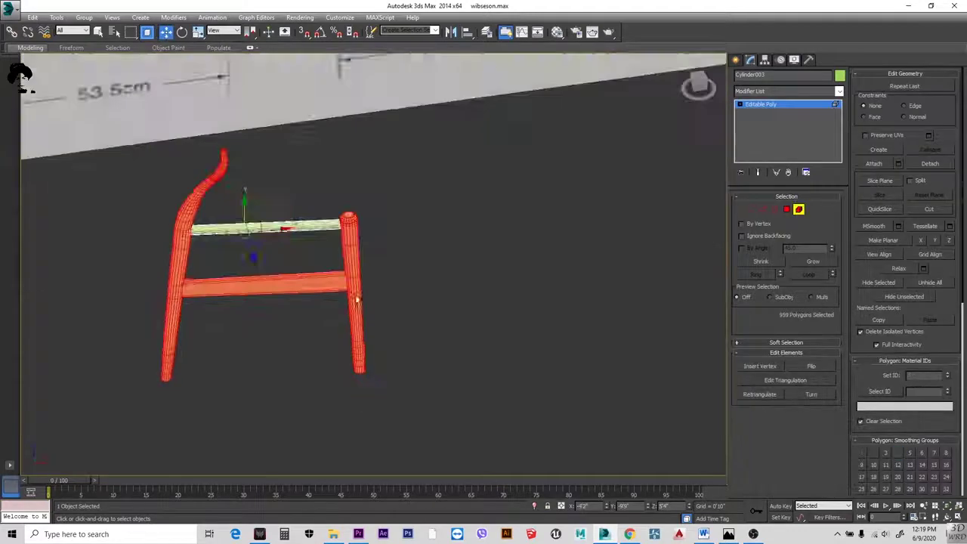
pyautogui.scroll(-8, 396, 262)
pyautogui.hotkey('ctrl', 'z')
pyautogui.scroll(10, 381, 198)
pyautogui.scroll(-6, 390, 211)
pyautogui.click(390, 212)
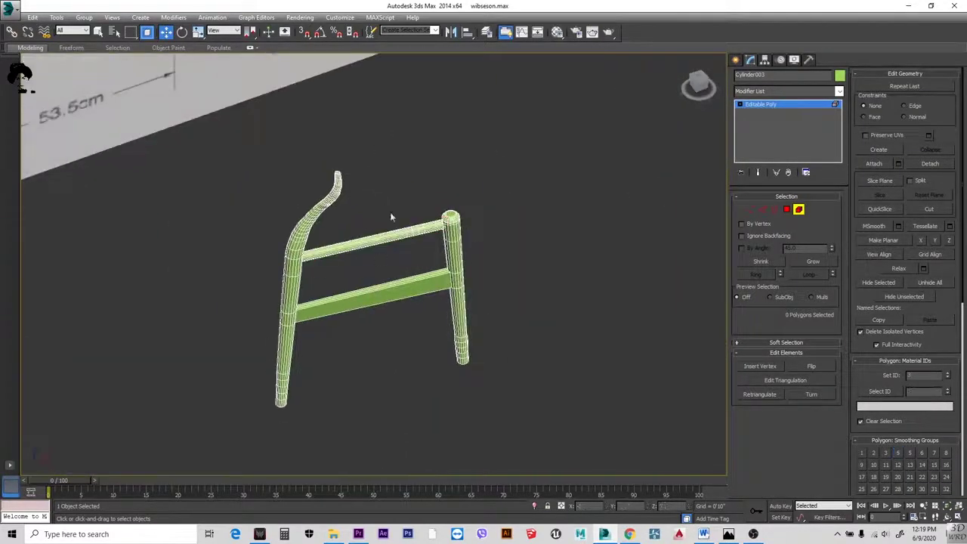
pyautogui.scroll(1, 514, 229)
pyautogui.hotkey('ctrl', 'a')
pyautogui.keyDown('alt'); pyautogui.click(437, 230); pyautogui.keyUp('alt')
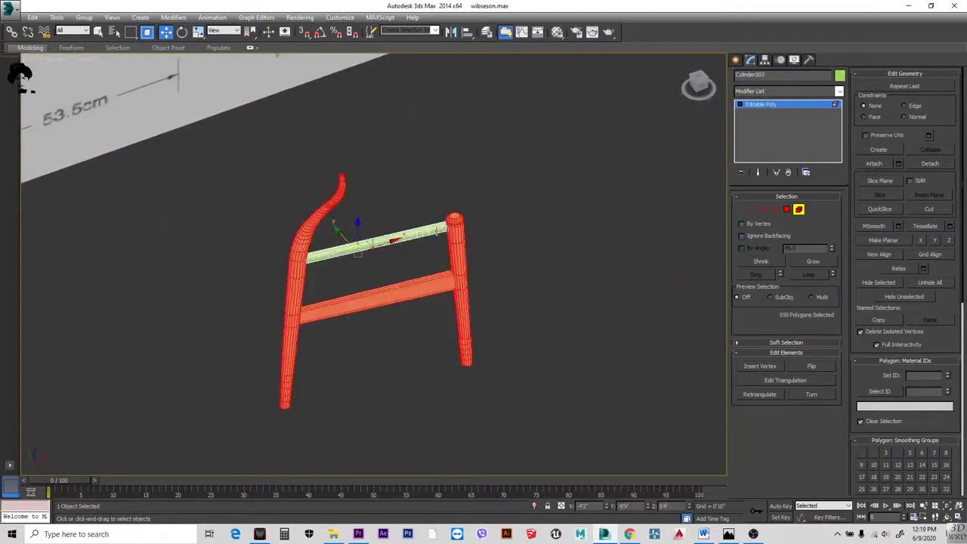
# - Select the whole frame, rotate it slightly about its vertical axis and check the angle from above
pyautogui.press('f')
pyautogui.scroll(2, 332, 171)
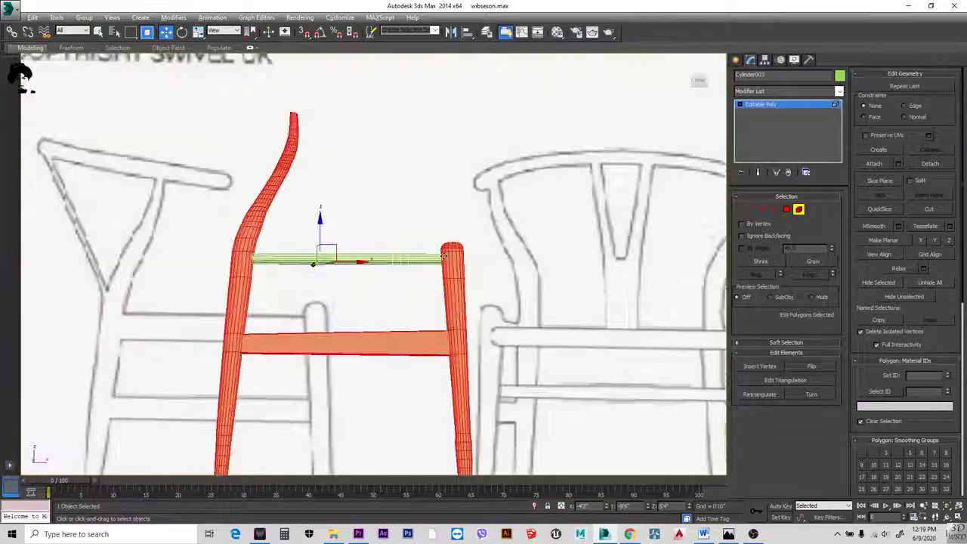
pyautogui.scroll(-5, 333, 171)
pyautogui.scroll(3, 332, 171)
pyautogui.scroll(3, 451, 197)
pyautogui.scroll(-4, 494, 352)
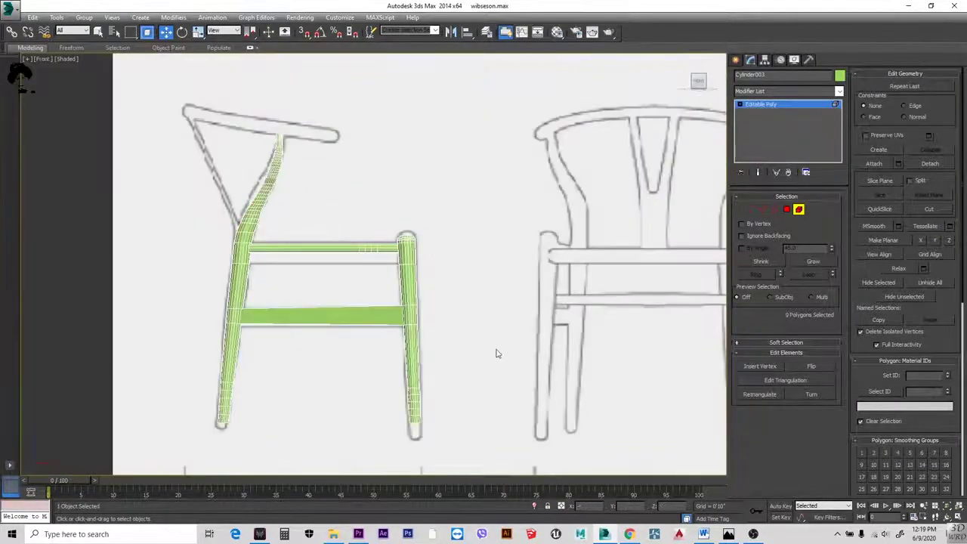
pyautogui.hotkey('ctrl', 'a')
pyautogui.press('e')
pyautogui.moveTo(495, 199); pyautogui.dragTo(543, 266)
pyautogui.press('t')
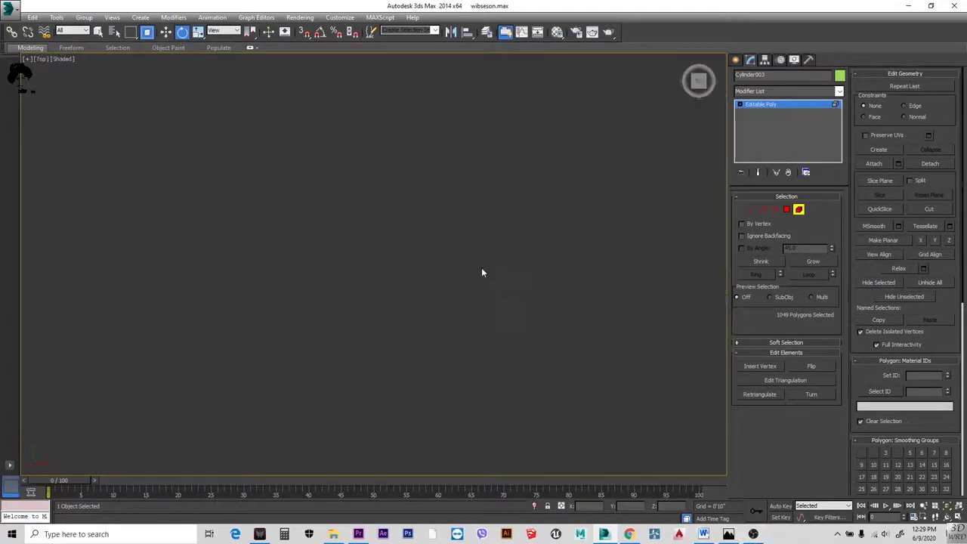
pyautogui.click(484, 285)
pyautogui.scroll(10, 483, 285)
pyautogui.scroll(-8, 408, 250)
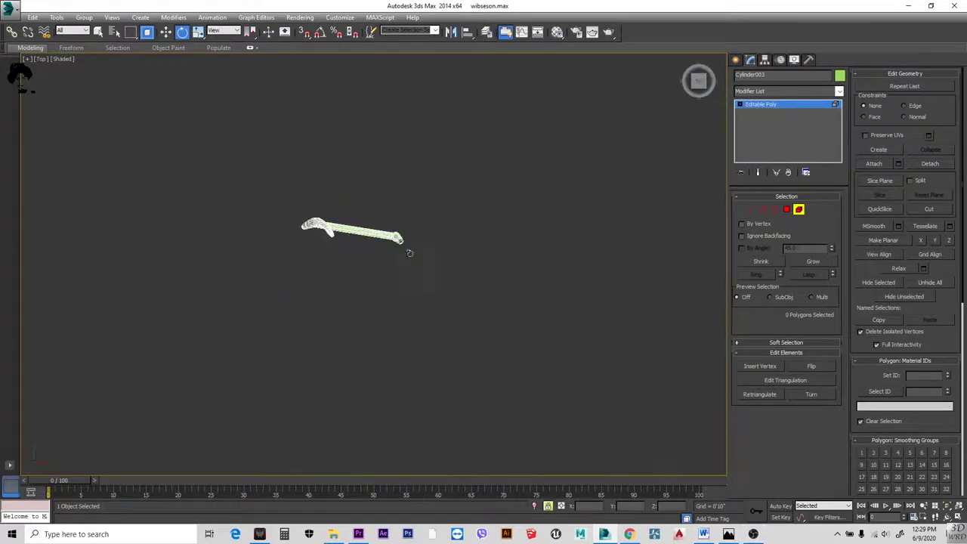
pyautogui.press('f')
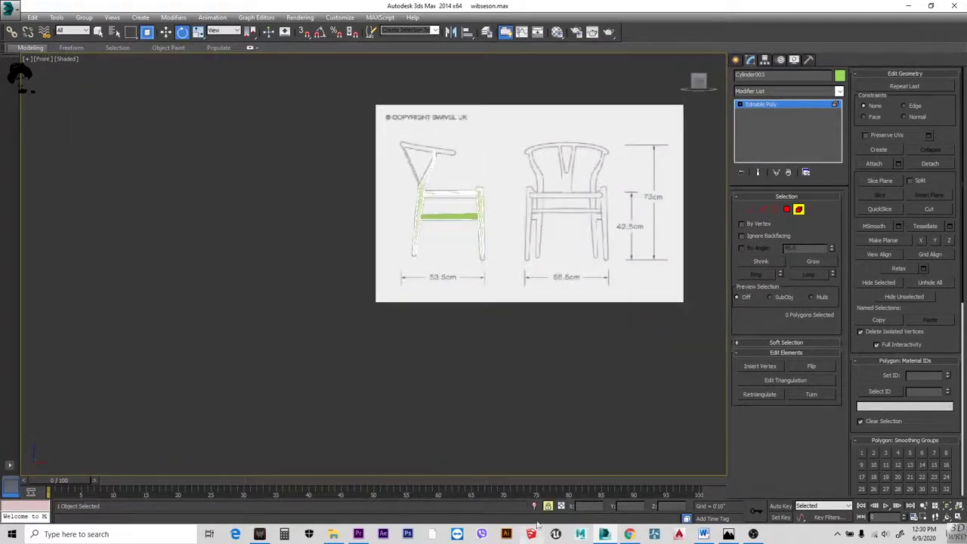
# - Turn the whole frame further about its vertical axis and move it over the left chair legs of the front-view drawing
pyautogui.hotkey('ctrl', 'z')
pyautogui.moveTo(490, 196); pyautogui.dragTo(442, 214)
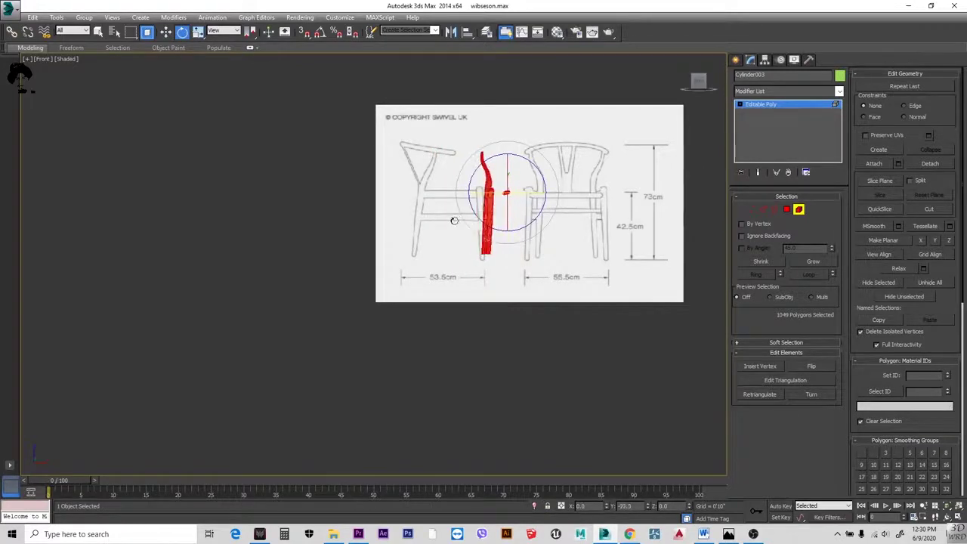
pyautogui.moveTo(550, 198); pyautogui.dragTo(428, 202)
pyautogui.scroll(4, 492, 203)
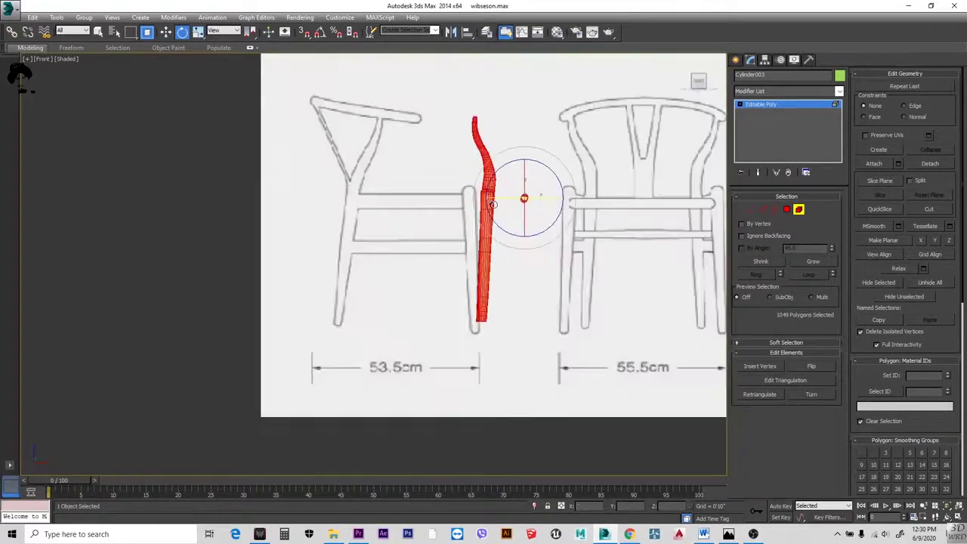
pyautogui.moveTo(552, 198); pyautogui.dragTo(629, 204)
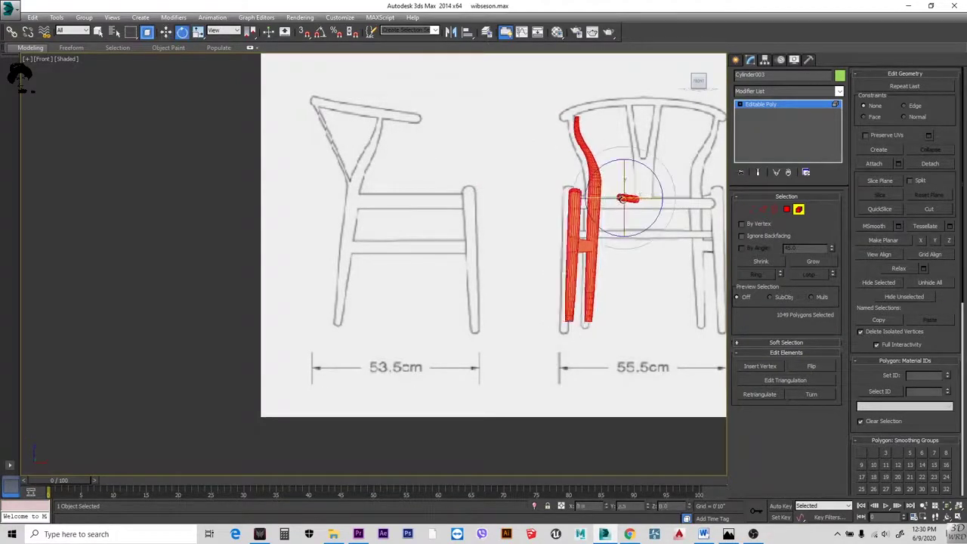
# - Nudge the leg frame elements sideways onto the left legs of the front-view drawing, leaving the seat rail in place
pyautogui.press('w')
pyautogui.hotkey('ctrl', 'z')
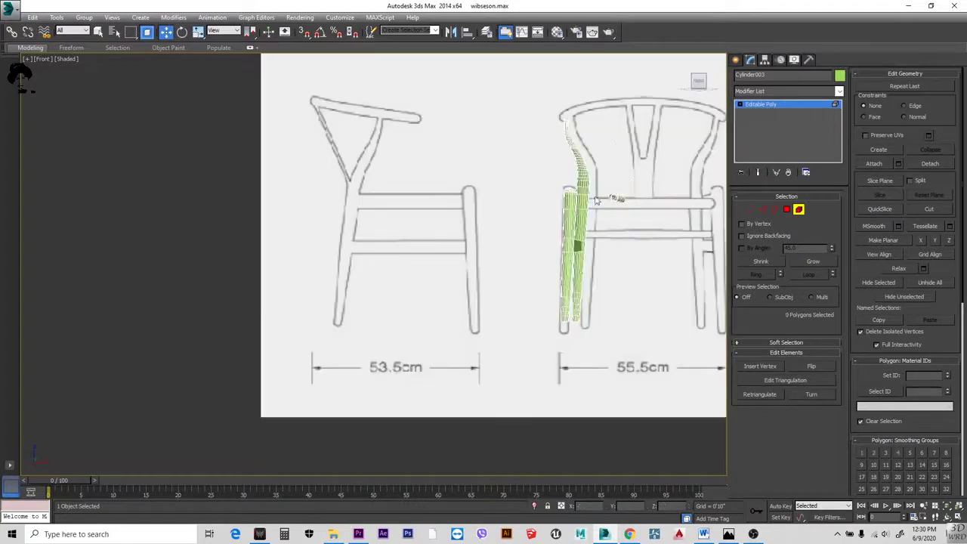
pyautogui.press('e')
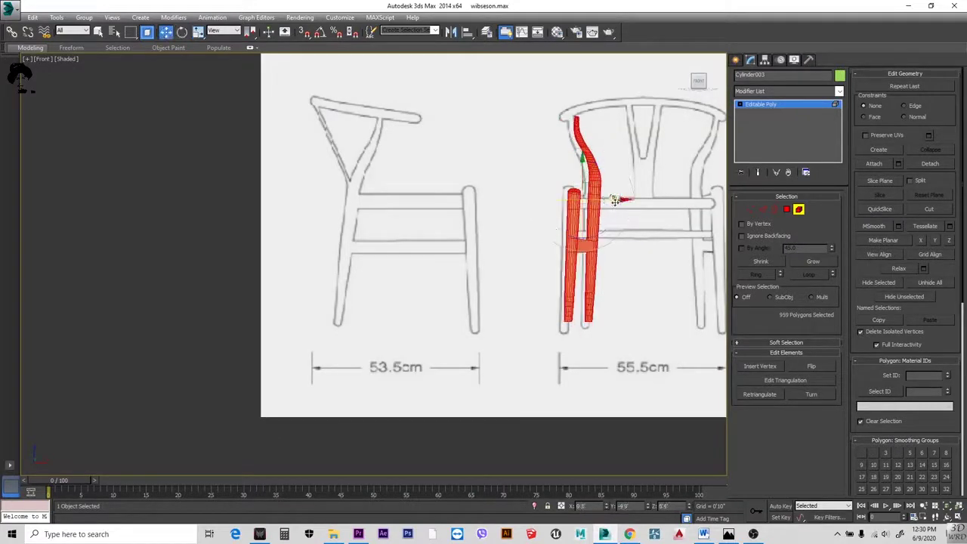
pyautogui.moveTo(615, 200); pyautogui.dragTo(612, 204)
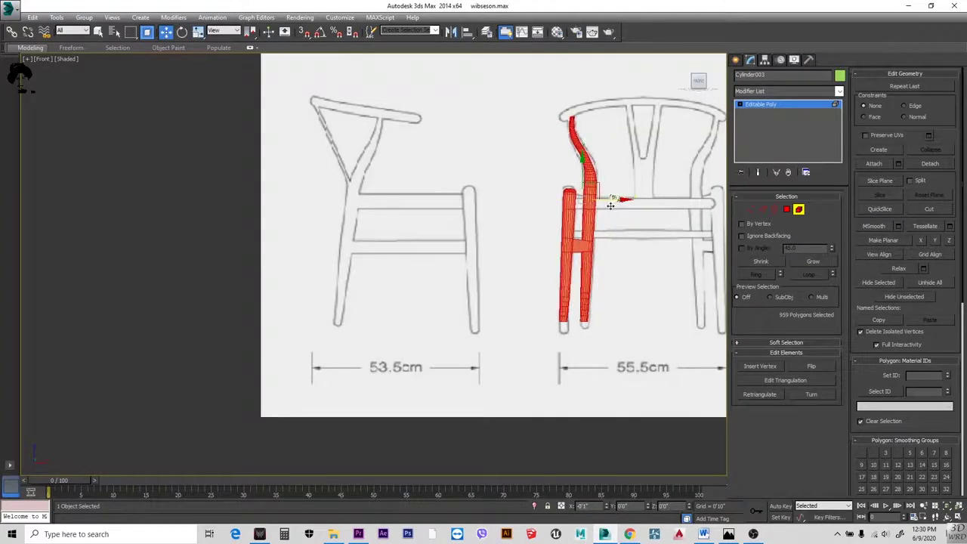
pyautogui.hotkey('ctrl', 'z')
pyautogui.click(598, 206)
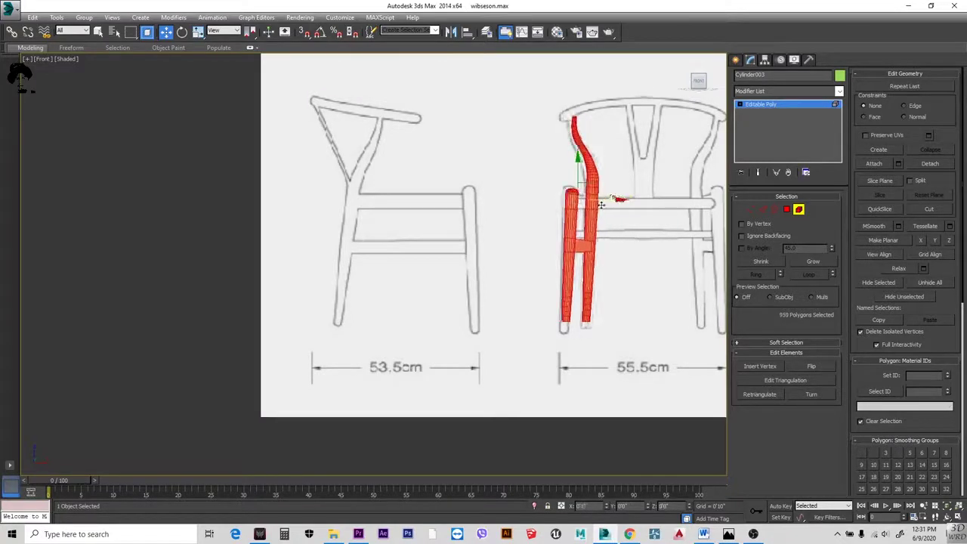
pyautogui.hotkey('ctrl', 'z')
# - Move and slightly turn the seat rail element so it lines up between the two legs
pyautogui.press('t')
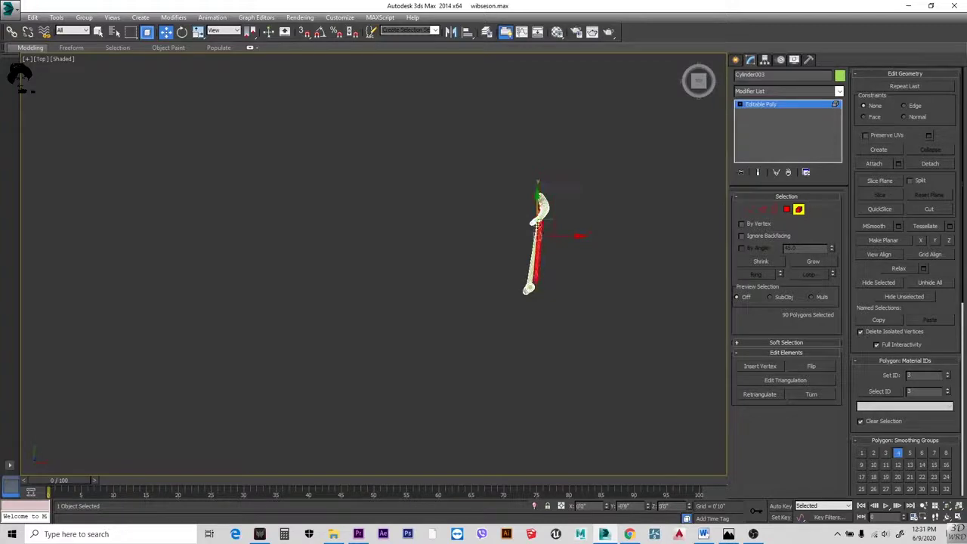
pyautogui.press('f')
pyautogui.scroll(5, 559, 249)
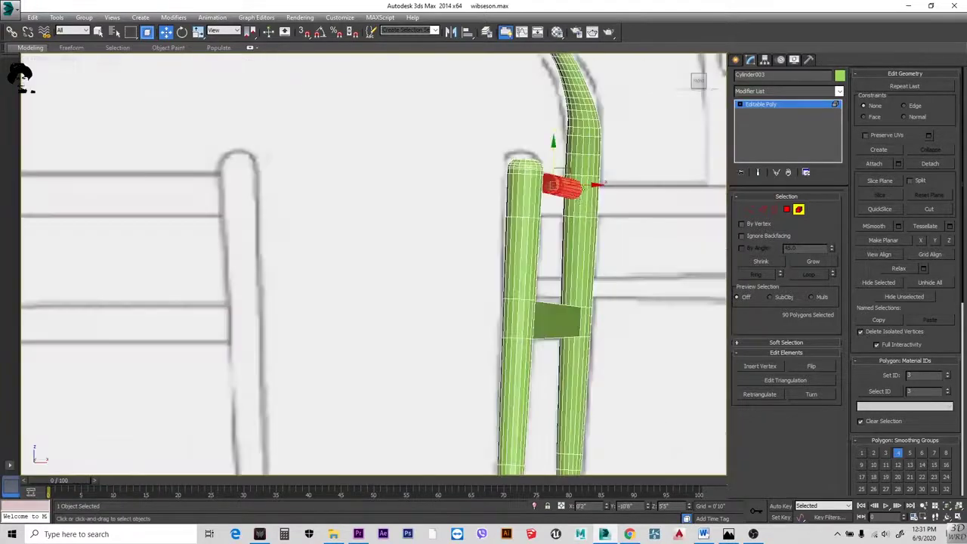
pyautogui.press('l')
pyautogui.scroll(8, 496, 231)
pyautogui.scroll(-3, 454, 263)
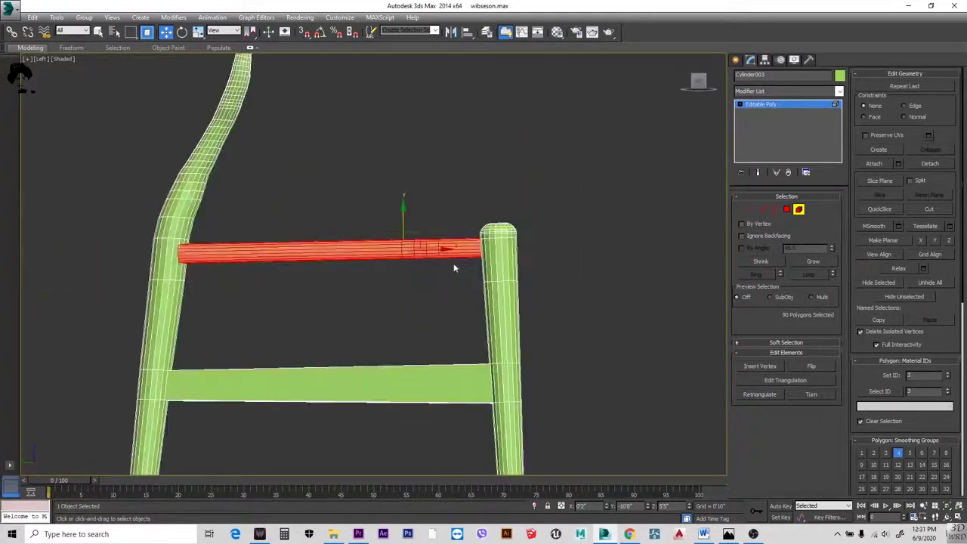
pyautogui.keyDown('alt'); pyautogui.moveTo(453, 263); pyautogui.dragTo(488, 307, button='middle'); pyautogui.keyUp('alt')
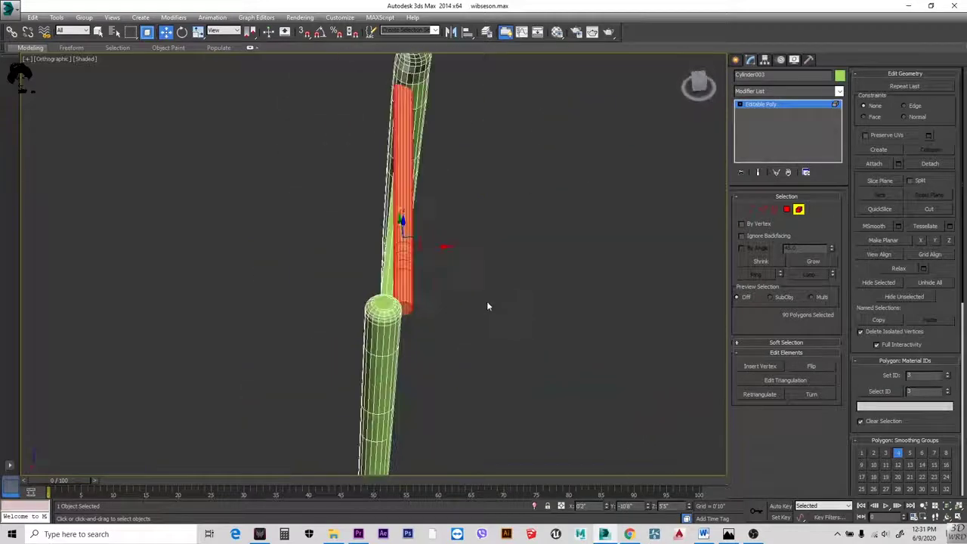
pyautogui.moveTo(438, 263); pyautogui.dragTo(424, 243)
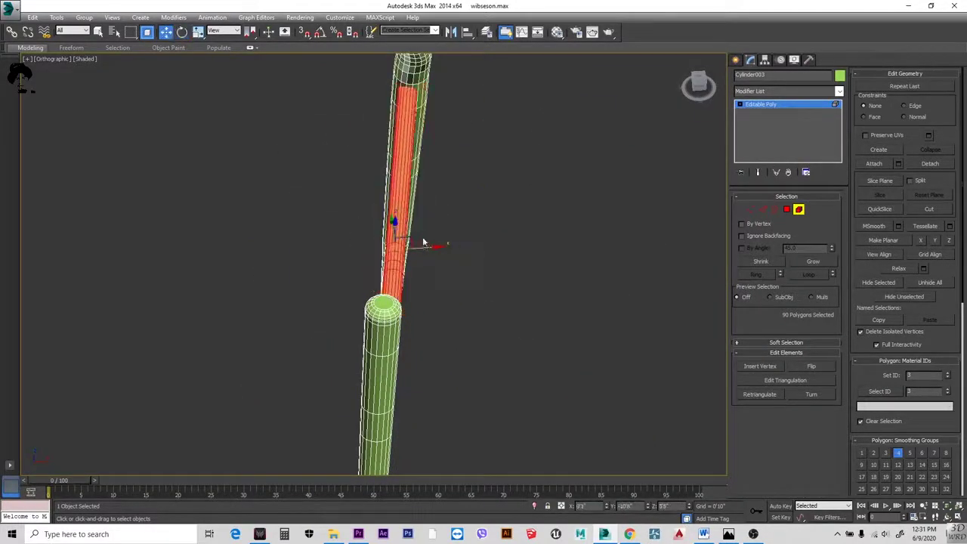
# - Examine how the seat rail's ends meet the front leg and the curved leg from both sides
pyautogui.press('l')
pyautogui.scroll(-5, 539, 234)
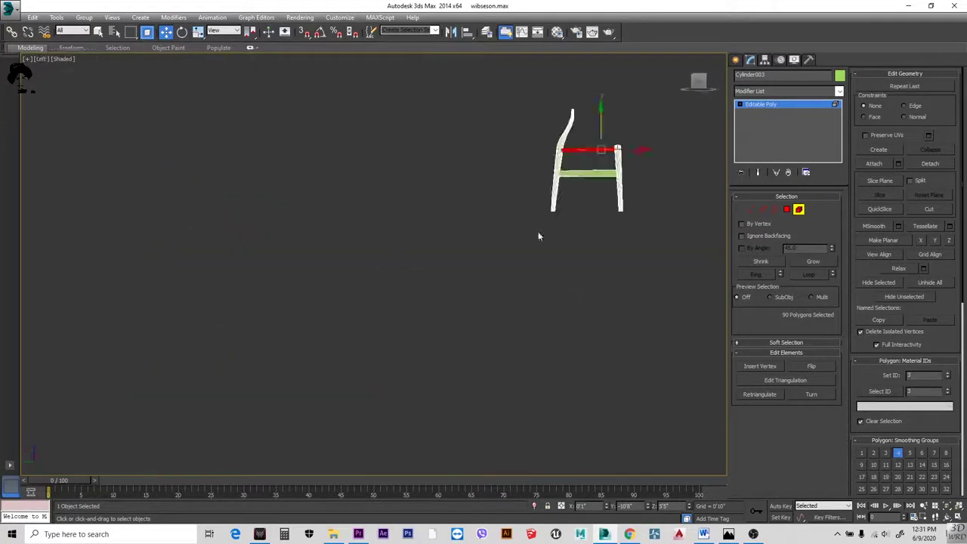
pyautogui.scroll(6, 605, 151)
pyautogui.press('v')
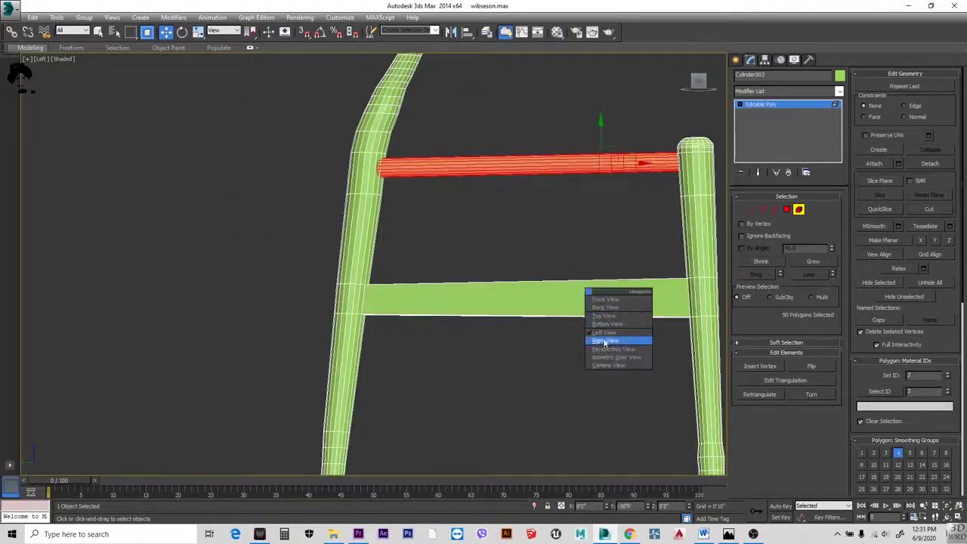
pyautogui.click(604, 341)
pyautogui.scroll(4, 378, 189)
pyautogui.scroll(-4, 378, 212)
pyautogui.click(173, 192)
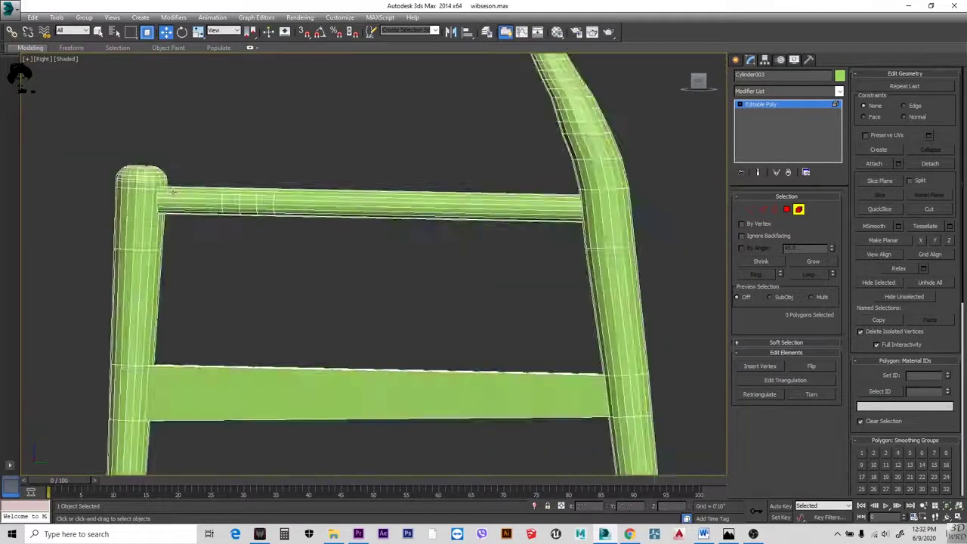
pyautogui.scroll(3, 172, 193)
pyautogui.click(172, 193)
pyautogui.keyDown('alt'); pyautogui.moveTo(172, 193); pyautogui.dragTo(171, 242, button='middle'); pyautogui.keyUp('alt')
pyautogui.scroll(6, 171, 242)
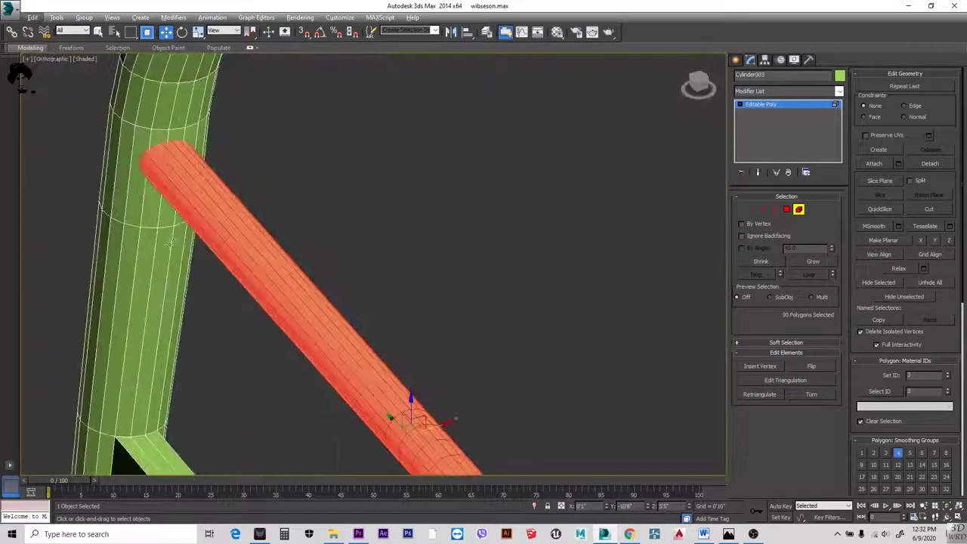
pyautogui.press('l')
pyautogui.scroll(2, 373, 255)
pyautogui.click(373, 254)
pyautogui.scroll(-5, 374, 255)
pyautogui.scroll(5, 431, 197)
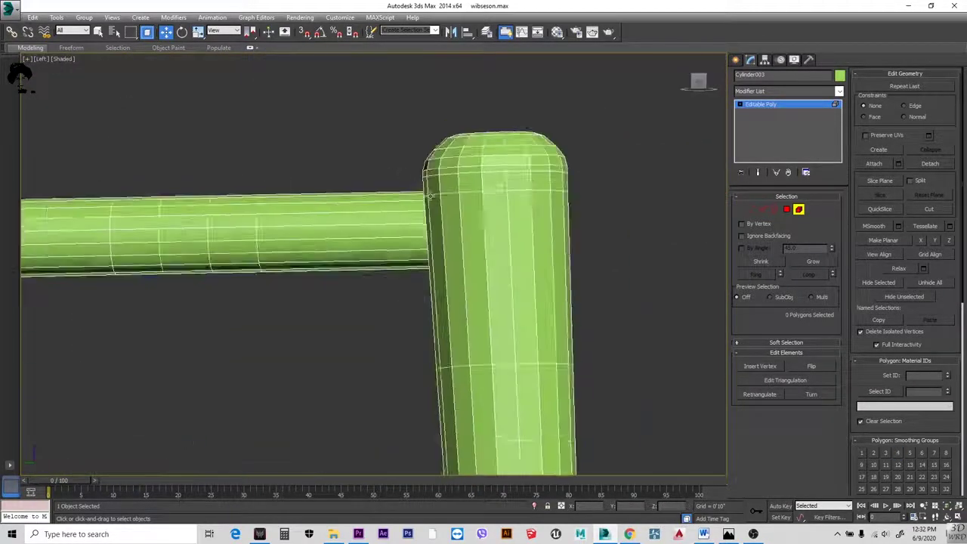
# - Extend the seat rail by pulling the open border at its end into the front leg
pyautogui.click(430, 194)
pyautogui.scroll(-3, 380, 248)
pyautogui.keyDown('alt'); pyautogui.moveTo(380, 249); pyautogui.dragTo(260, 234, button='middle'); pyautogui.keyUp('alt')
pyautogui.scroll(6, 259, 233)
pyautogui.click(240, 208)
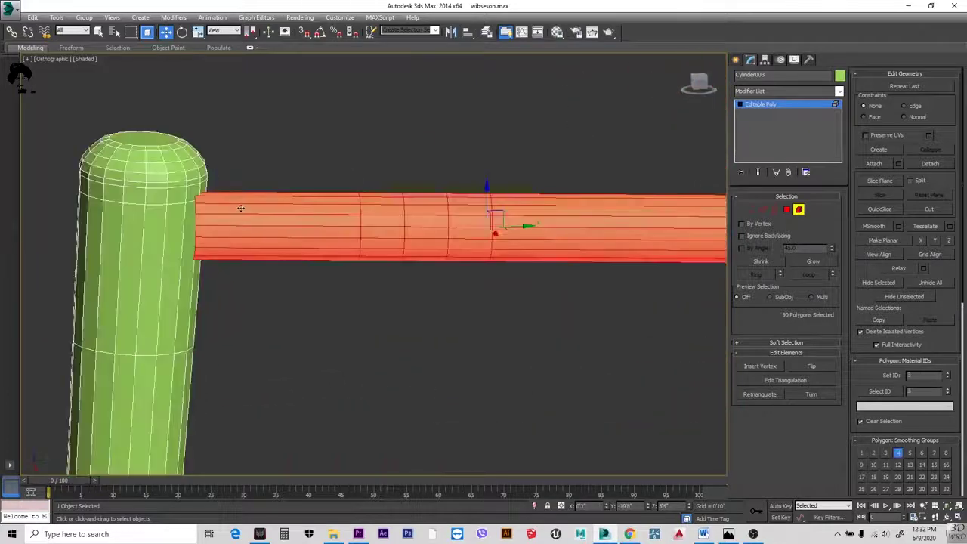
pyautogui.press('3')
pyautogui.scroll(2, 196, 227)
pyautogui.click(189, 219)
pyautogui.moveTo(192, 226)
pyautogui.keyDown('shift'); pyautogui.mouseDown()
pyautogui.moveTo(157, 237)
pyautogui.moveTo(189, 238)
pyautogui.mouseUp(); pyautogui.keyUp('shift')
pyautogui.keyDown('alt'); pyautogui.moveTo(189, 237); pyautogui.dragTo(283, 279, button='middle'); pyautogui.keyUp('alt')
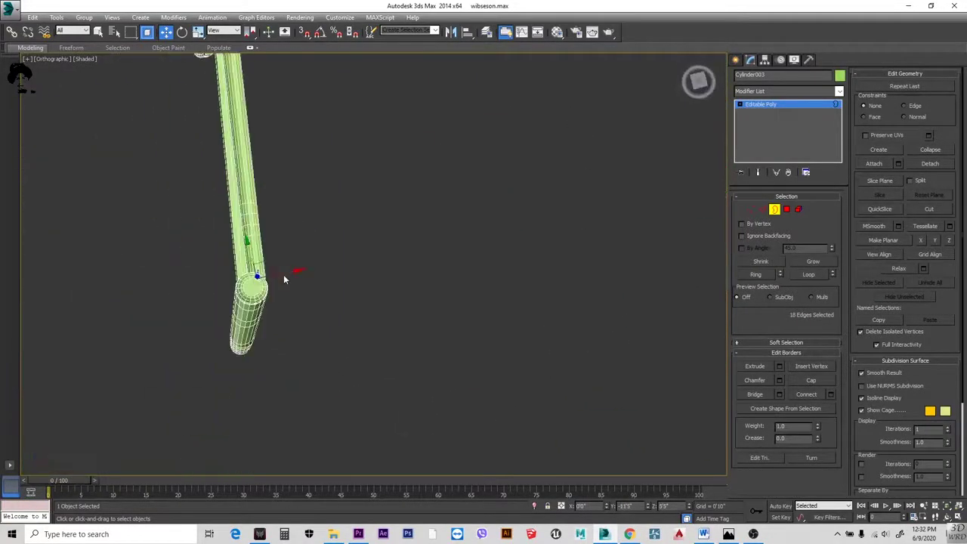
# - Rotate the seat rail element slightly in top view so it follows the line between the legs
pyautogui.press('t')
pyautogui.scroll(4, 540, 221)
pyautogui.click(799, 210)
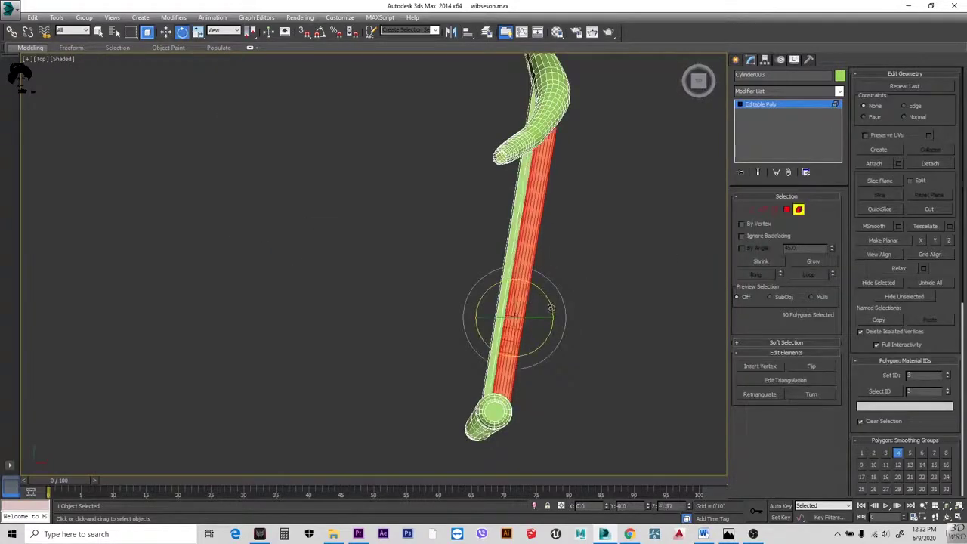
pyautogui.moveTo(554, 305); pyautogui.dragTo(534, 316)
# - Examine the rotated seat rail's fit against the front leg and the curved leg, close up at both ends
pyautogui.keyDown('alt'); pyautogui.moveTo(533, 316); pyautogui.dragTo(469, 227, button='middle'); pyautogui.keyUp('alt')
pyautogui.scroll(5, 514, 332)
pyautogui.scroll(-5, 514, 333)
pyautogui.scroll(5, 469, 226)
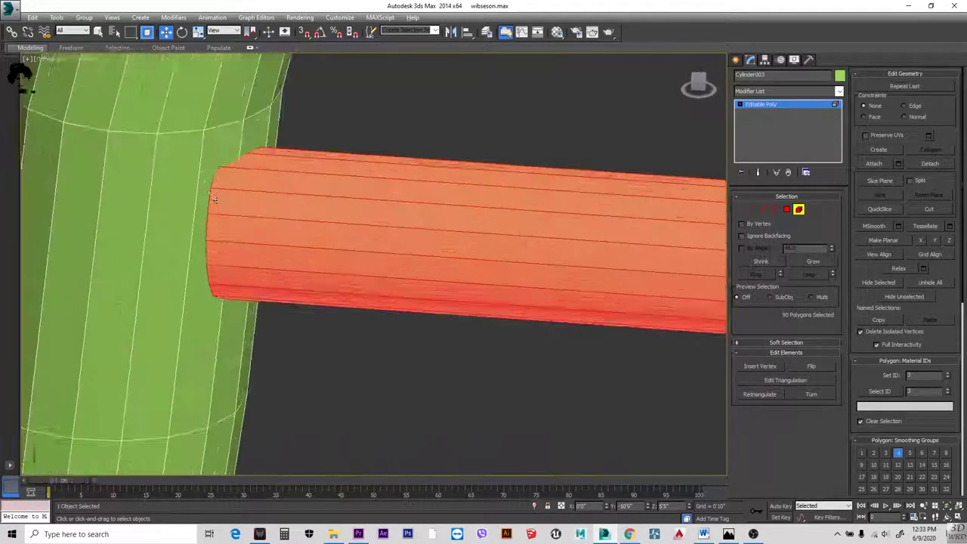
pyautogui.scroll(-4, 358, 189)
pyautogui.keyDown('alt'); pyautogui.moveTo(359, 188); pyautogui.dragTo(488, 202, button='middle'); pyautogui.keyUp('alt')
pyautogui.scroll(-4, 401, 201)
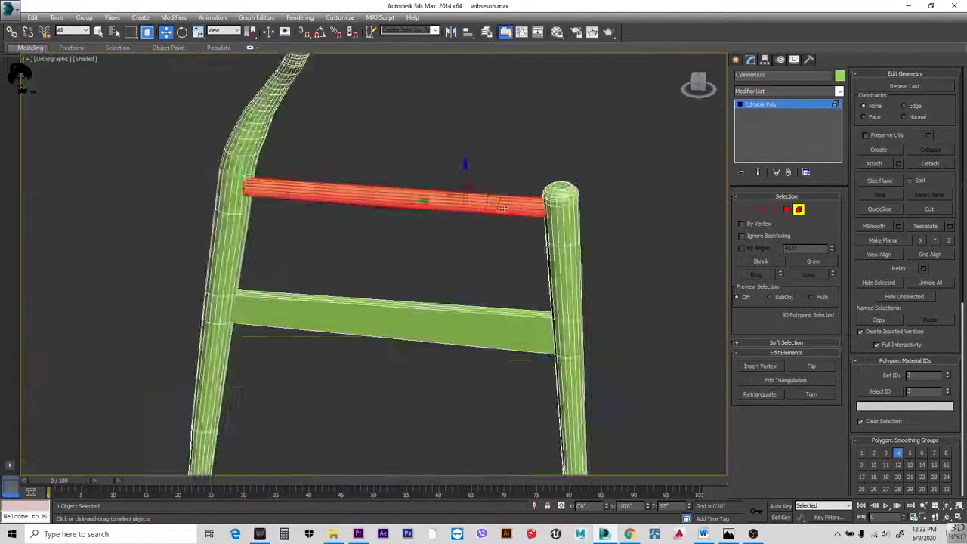
pyautogui.scroll(6, 423, 196)
pyautogui.scroll(-5, 448, 175)
pyautogui.scroll(-2, 448, 175)
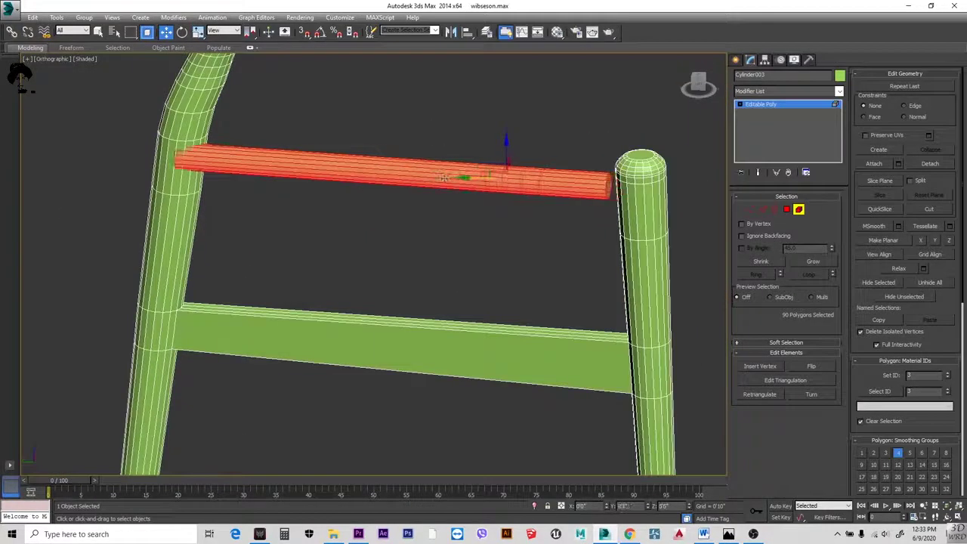
pyautogui.keyDown('alt'); pyautogui.moveTo(458, 174); pyautogui.dragTo(427, 185, button='middle'); pyautogui.keyUp('alt')
pyautogui.keyDown('alt'); pyautogui.moveTo(506, 209); pyautogui.dragTo(559, 234, button='middle'); pyautogui.keyUp('alt')
pyautogui.scroll(3, 530, 231)
pyautogui.scroll(-2, 530, 231)
pyautogui.scroll(4, 560, 235)
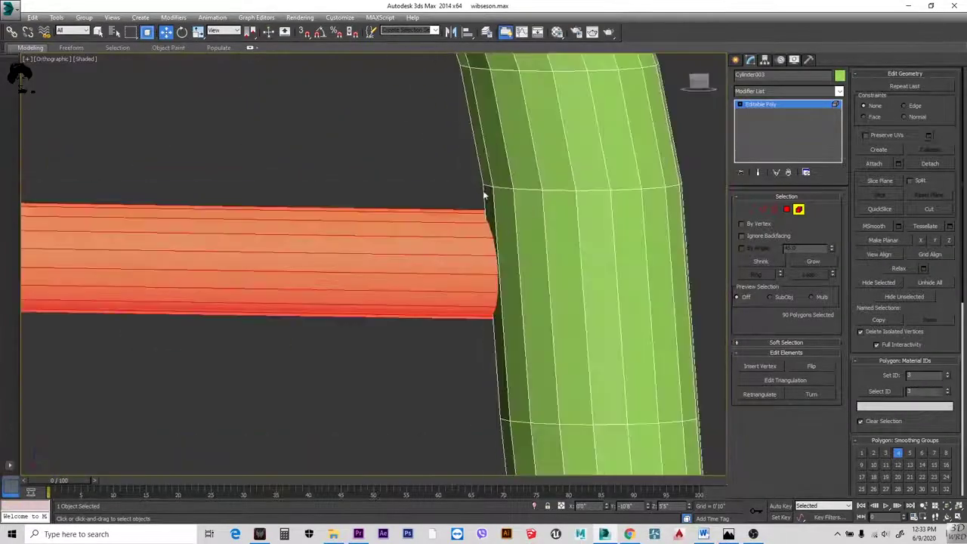
pyautogui.scroll(-5, 597, 237)
pyautogui.scroll(5, 597, 236)
pyautogui.scroll(-5, 260, 244)
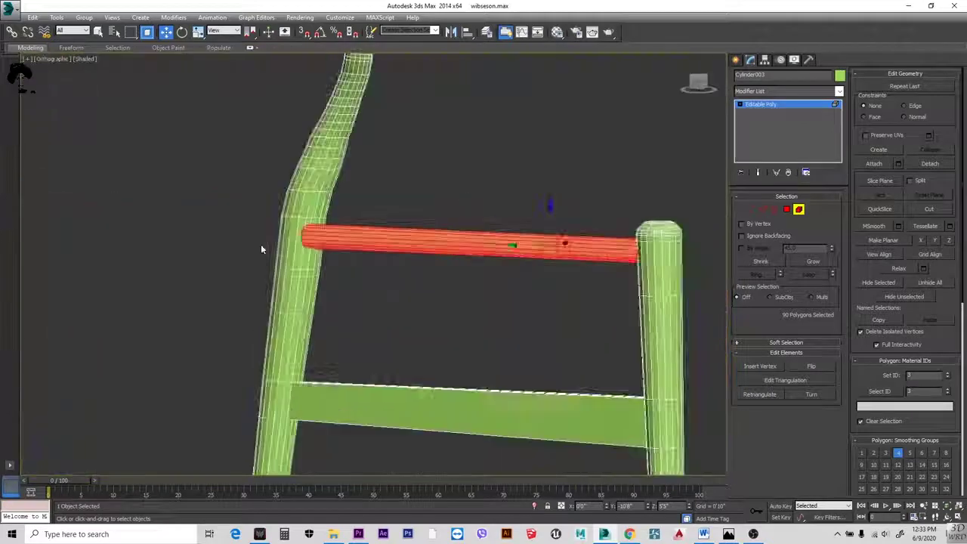
pyautogui.scroll(5, 401, 199)
pyautogui.scroll(-5, 401, 199)
pyautogui.keyDown('alt'); pyautogui.moveTo(412, 222); pyautogui.dragTo(393, 219, button='middle'); pyautogui.keyUp('alt')
pyautogui.scroll(5, 362, 201)
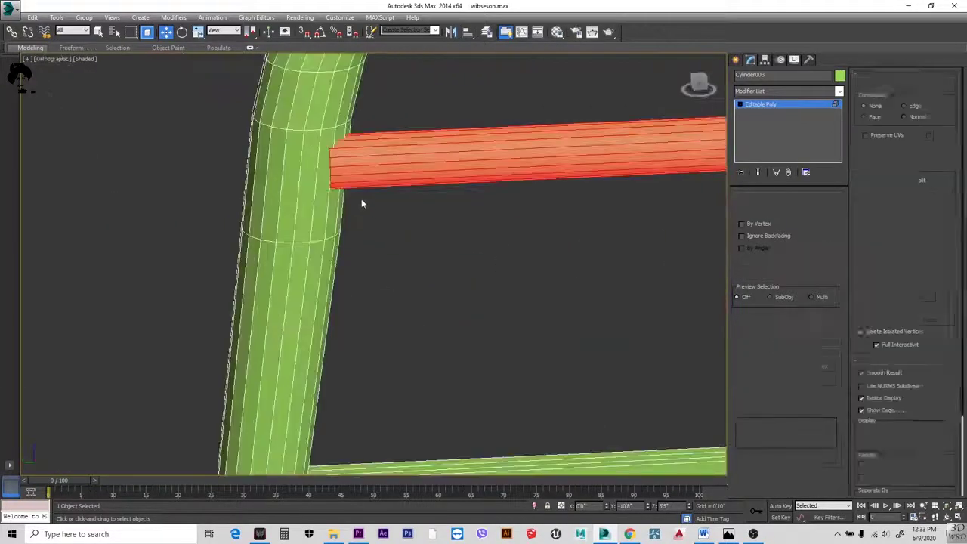
# - Pull the open border at the seat rail's rear end into the curved leg
pyautogui.press('3')
pyautogui.click(302, 143)
pyautogui.keyDown('alt'); pyautogui.moveTo(303, 144); pyautogui.dragTo(378, 343, button='middle'); pyautogui.keyUp('alt')
pyautogui.scroll(-3, 303, 146)
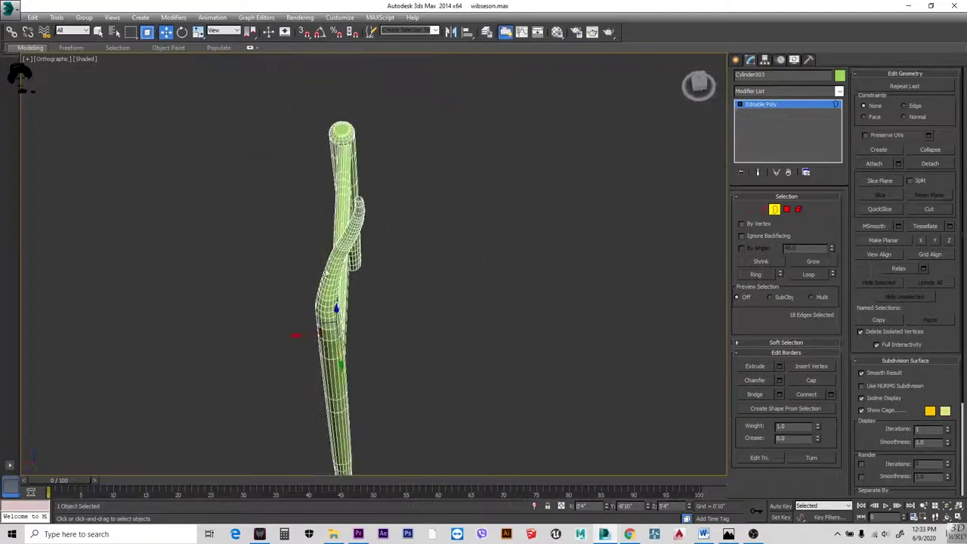
# - Rotate the whole seat rail element slightly so both ends line up with the two legs
pyautogui.press('4')
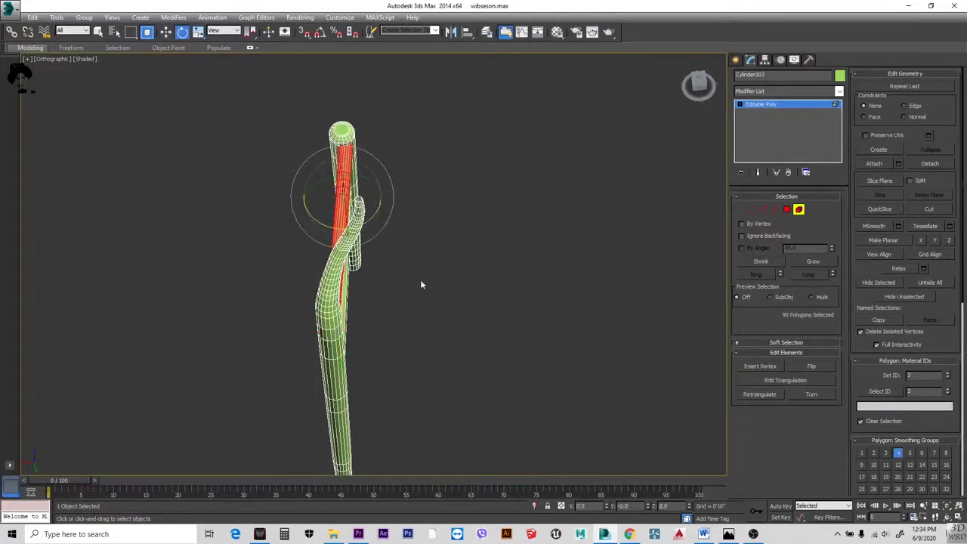
pyautogui.keyDown('alt'); pyautogui.moveTo(422, 285); pyautogui.dragTo(230, 216, button='middle'); pyautogui.keyUp('alt')
pyautogui.scroll(3, 401, 261)
pyautogui.scroll(-2, 386, 242)
pyautogui.scroll(-2, 370, 224)
pyautogui.scroll(4, 333, 200)
pyautogui.scroll(-4, 333, 201)
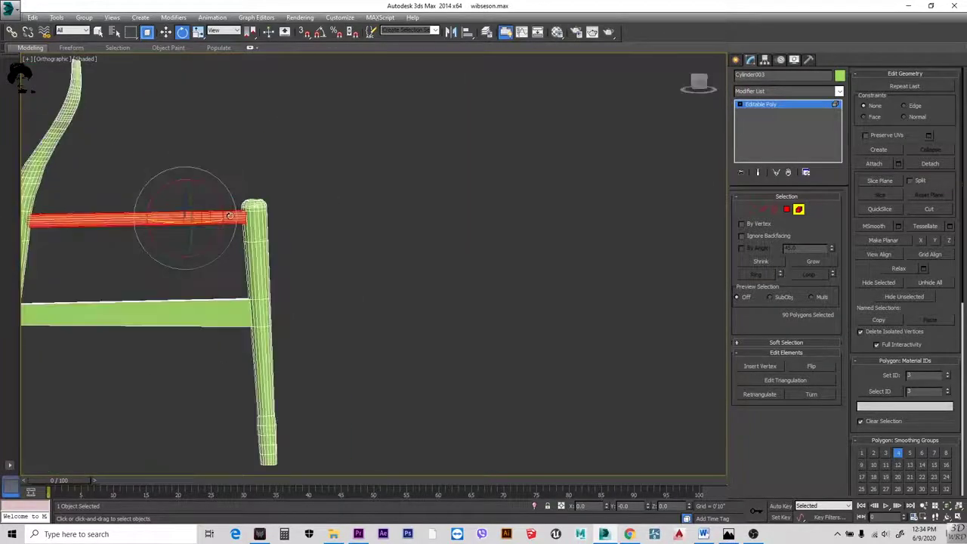
# - Extend the seat rail's front end by moving its open border further into the front leg
pyautogui.scroll(3, 230, 216)
pyautogui.press('5')
pyautogui.press('4')
pyautogui.press('w')
pyautogui.press('3')
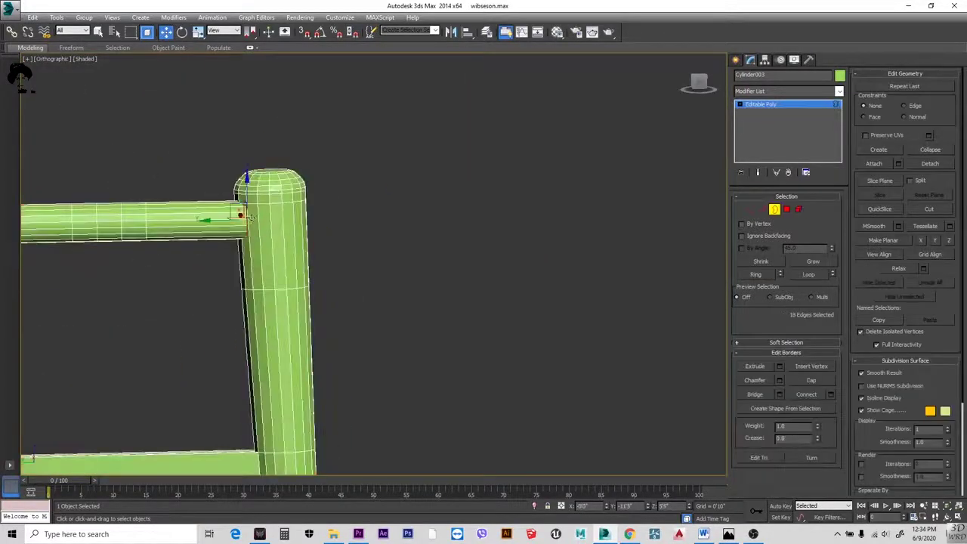
pyautogui.scroll(-3, 242, 215)
pyautogui.scroll(3, 215, 201)
pyautogui.scroll(-4, 216, 201)
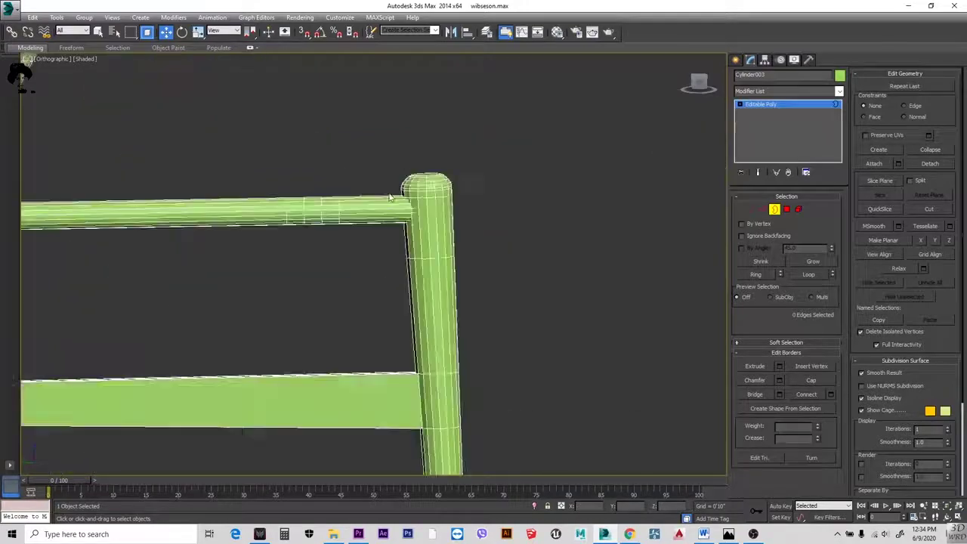
pyautogui.click(325, 296)
# - Adjust the seat rail's open border at the curved leg in the left view so it sits inside the leg
pyautogui.keyDown('alt'); pyautogui.moveTo(325, 296); pyautogui.dragTo(572, 183, button='middle'); pyautogui.keyUp('alt')
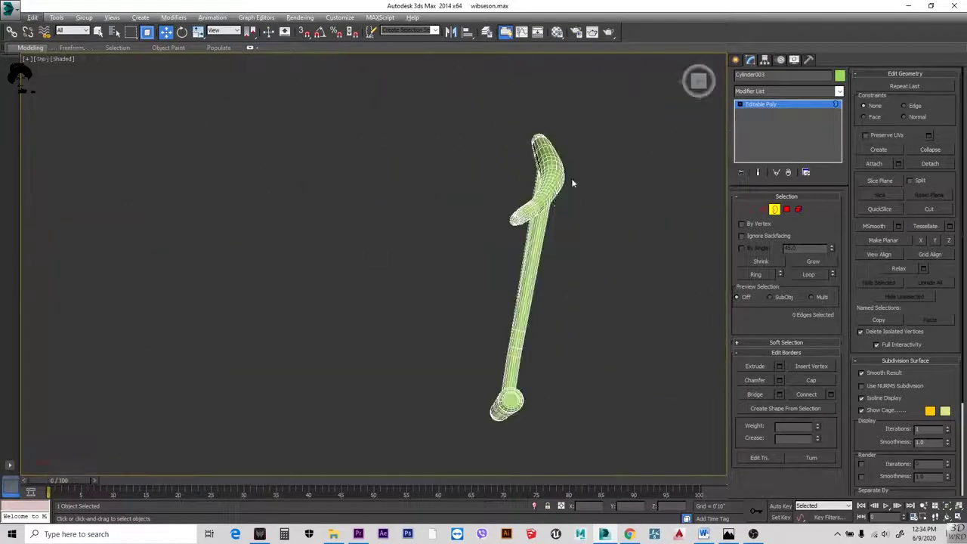
pyautogui.scroll(3, 522, 231)
pyautogui.keyDown('alt'); pyautogui.moveTo(511, 365); pyautogui.dragTo(424, 317, button='middle'); pyautogui.keyUp('alt')
pyautogui.press('l')
pyautogui.scroll(-4, 518, 153)
pyautogui.scroll(6, 313, 199)
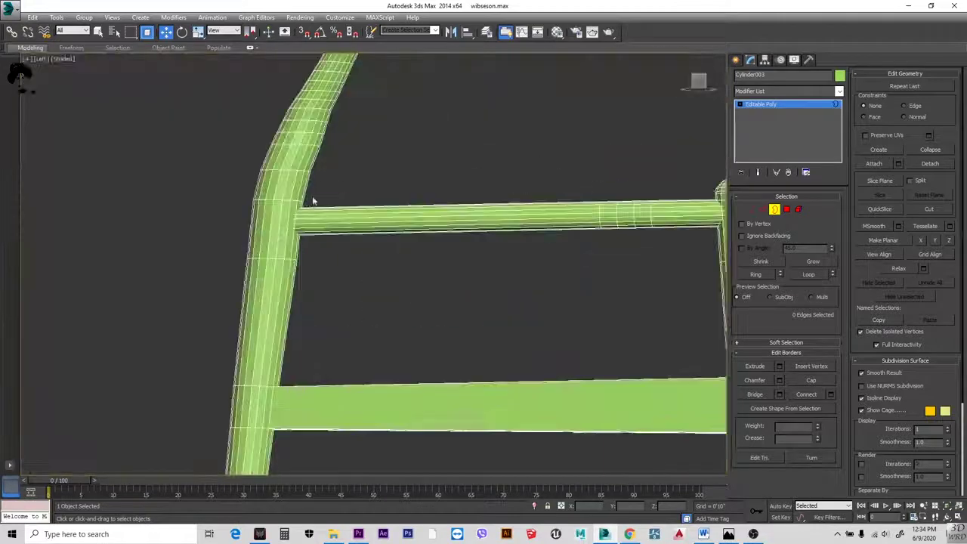
pyautogui.doubleClick(330, 219)
pyautogui.scroll(1, 496, 272)
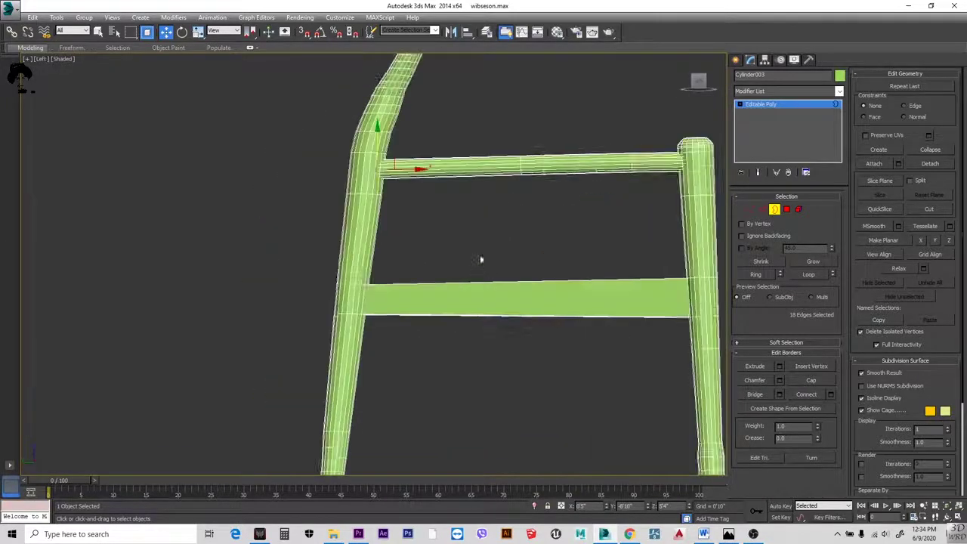
pyautogui.press('l')
# - Copy the horizontal front seat rail downward in the front view to start a lower stretcher between the front legs
pyautogui.scroll(10, 114, 254)
pyautogui.scroll(-2, 389, 300)
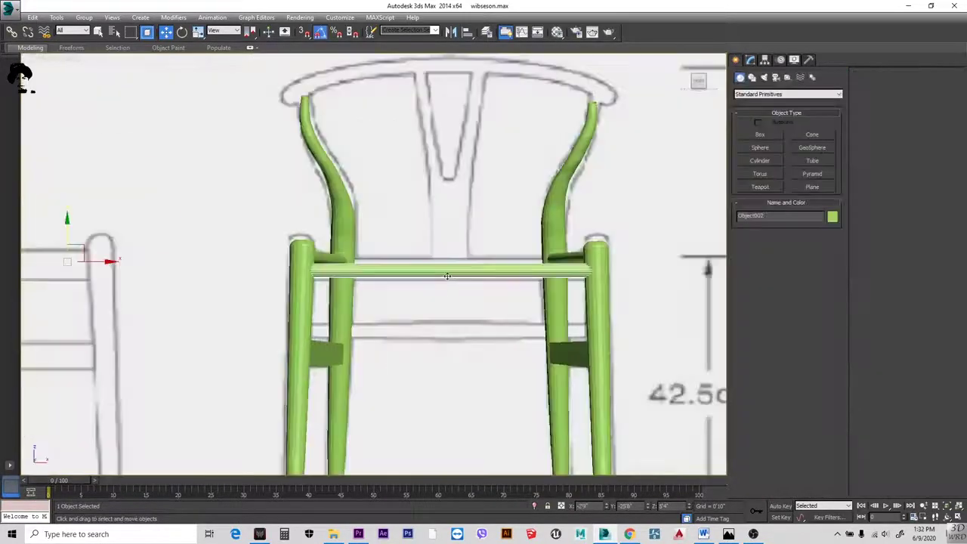
pyautogui.click(750, 58)
pyautogui.press('4')
pyautogui.keyDown('shift'); pyautogui.moveTo(472, 251); pyautogui.dragTo(472, 325); pyautogui.keyUp('shift')
pyautogui.press('Return')
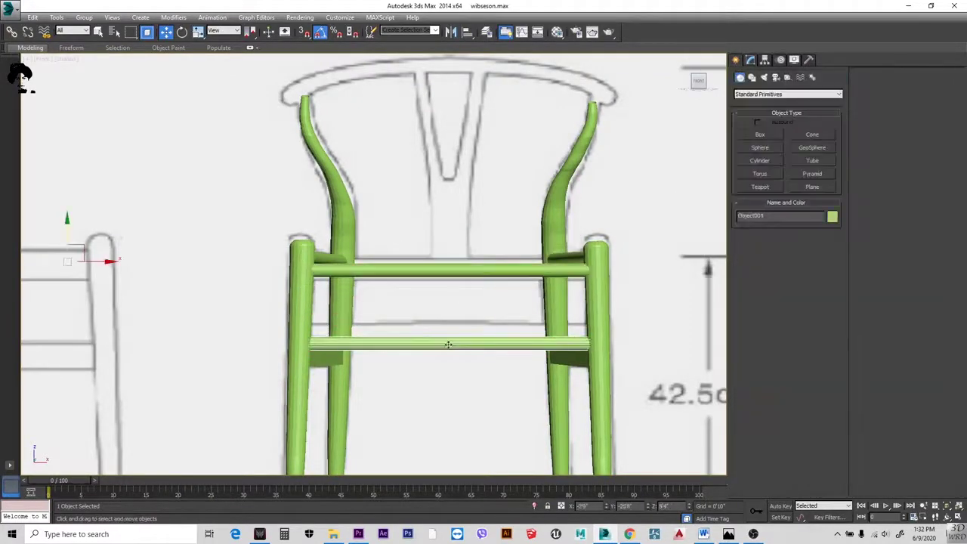
# - Move the open borders at both ends of the copied rail inward, leaving only a short centre piece
pyautogui.moveTo(621, 342); pyautogui.dragTo(498, 345)
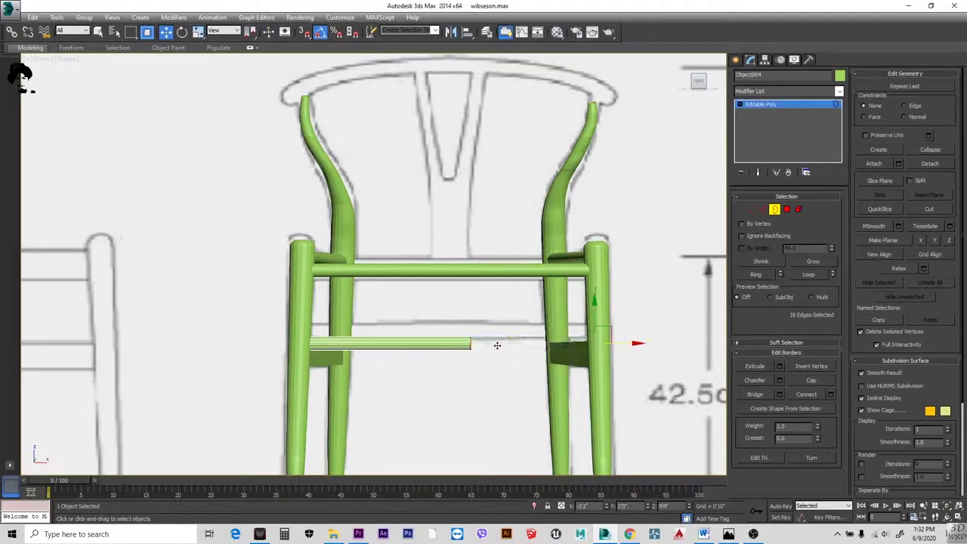
pyautogui.moveTo(341, 344); pyautogui.dragTo(435, 344)
pyautogui.scroll(5, 458, 346)
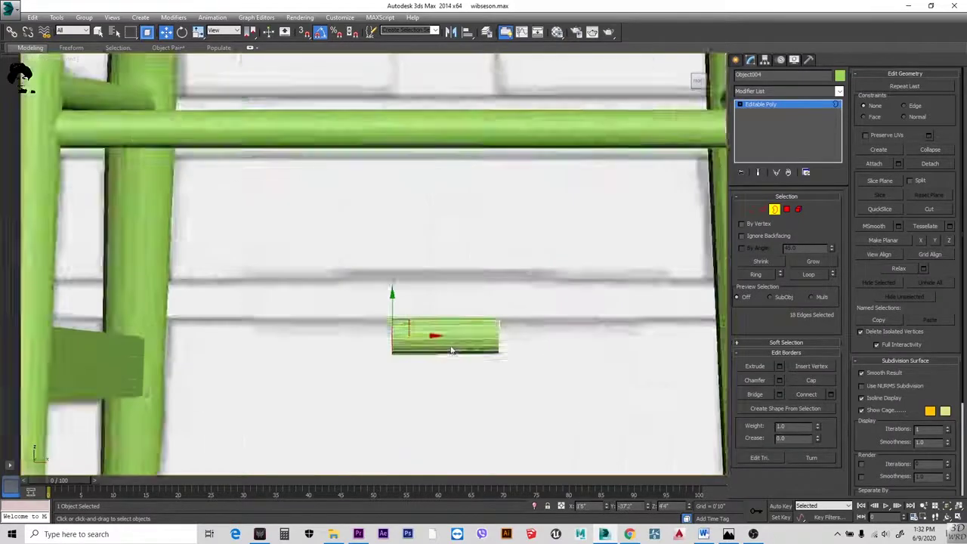
pyautogui.scroll(-5, 458, 344)
pyautogui.scroll(3, 458, 339)
# - Extend the centre piece's right border in successive segments, scaling each smaller, until the tapered stretcher meets the right front leg
pyautogui.moveTo(509, 310); pyautogui.dragTo(481, 372)
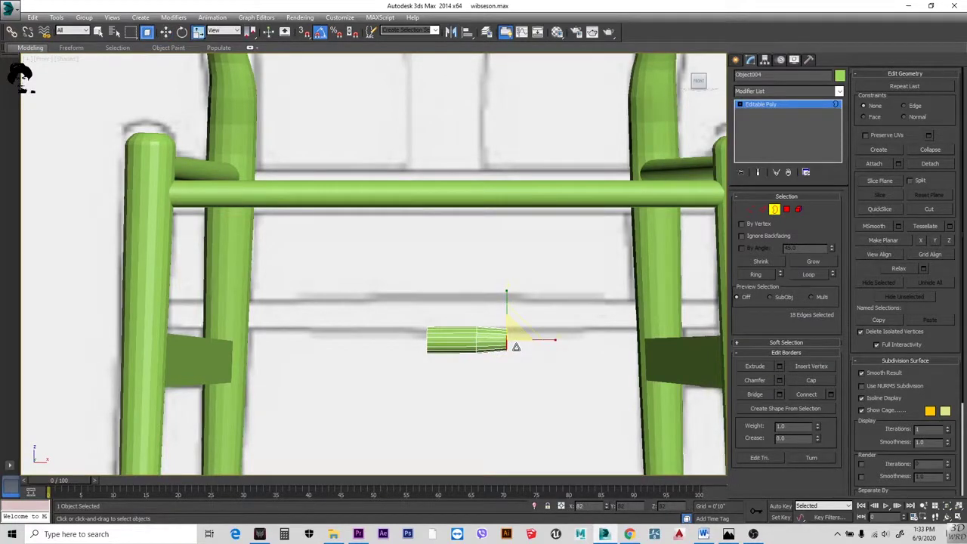
pyautogui.press('w')
pyautogui.moveTo(527, 342); pyautogui.dragTo(597, 339)
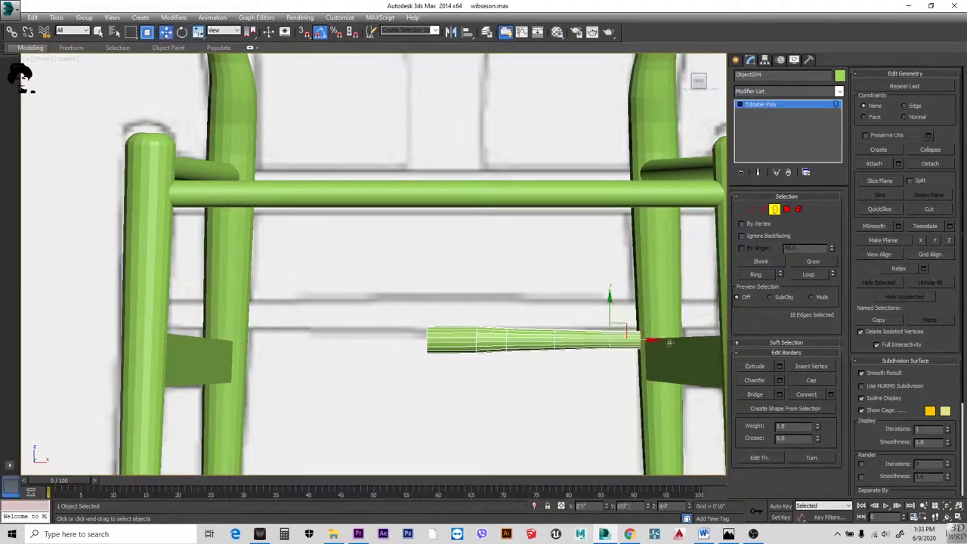
pyautogui.moveTo(656, 344); pyautogui.dragTo(544, 343, button='middle')
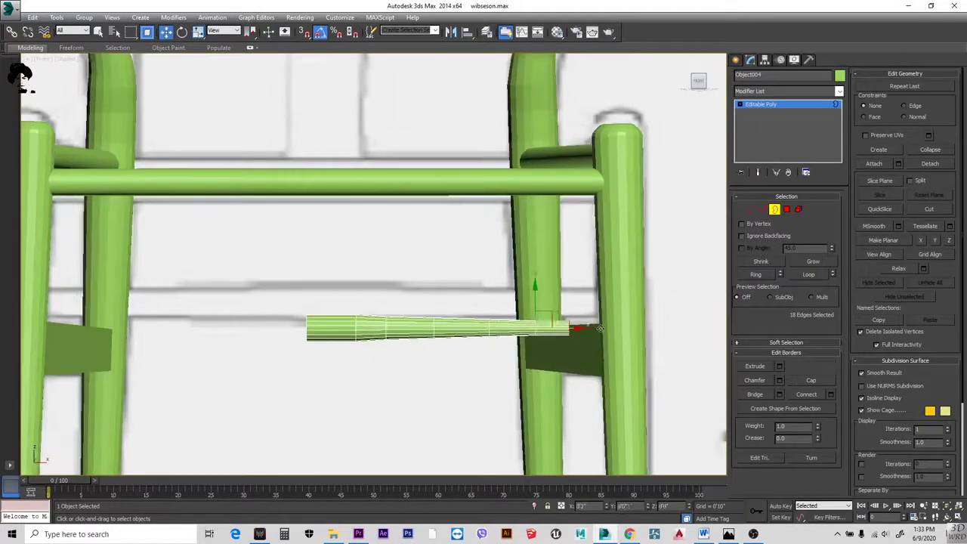
pyautogui.scroll(2, 581, 324)
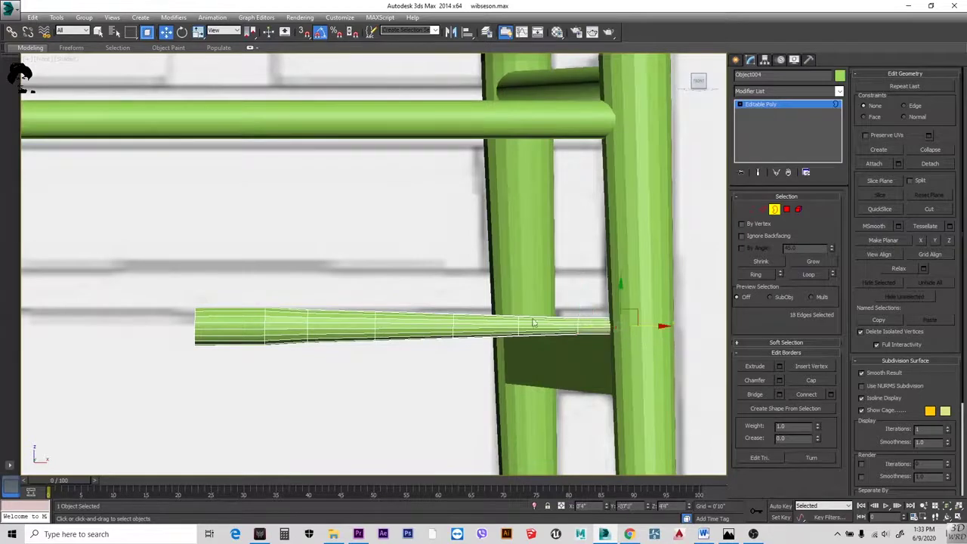
pyautogui.scroll(-2, 532, 324)
# - Extend the stretcher's left border in matching segments, scaling each smaller, until it meets the left front leg
pyautogui.click(307, 293)
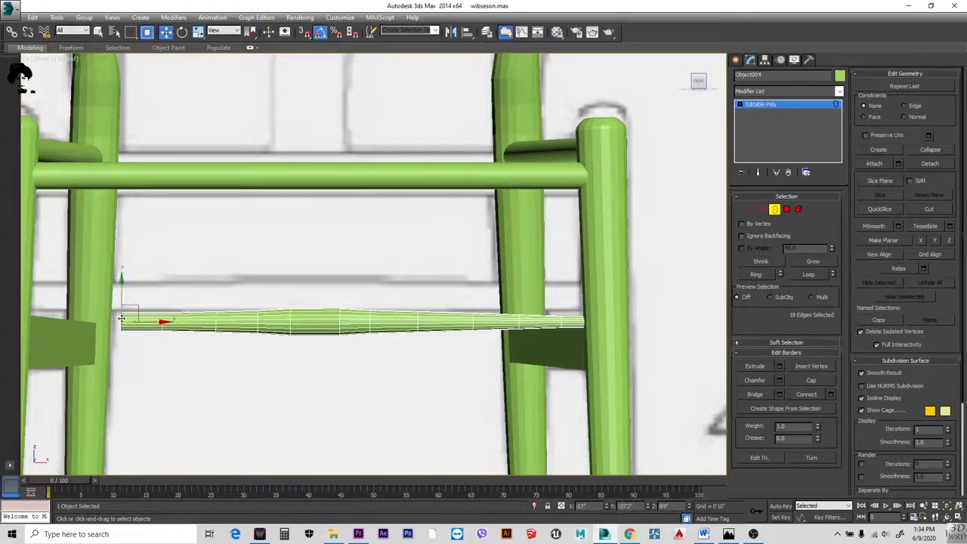
pyautogui.press('r')
pyautogui.moveTo(123, 327); pyautogui.dragTo(93, 324)
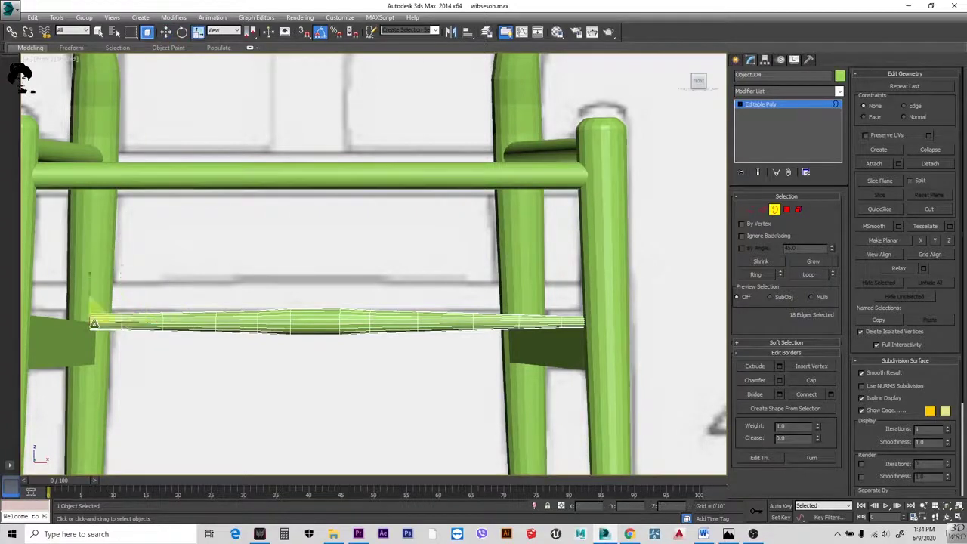
pyautogui.moveTo(91, 323); pyautogui.dragTo(205, 373, button='middle')
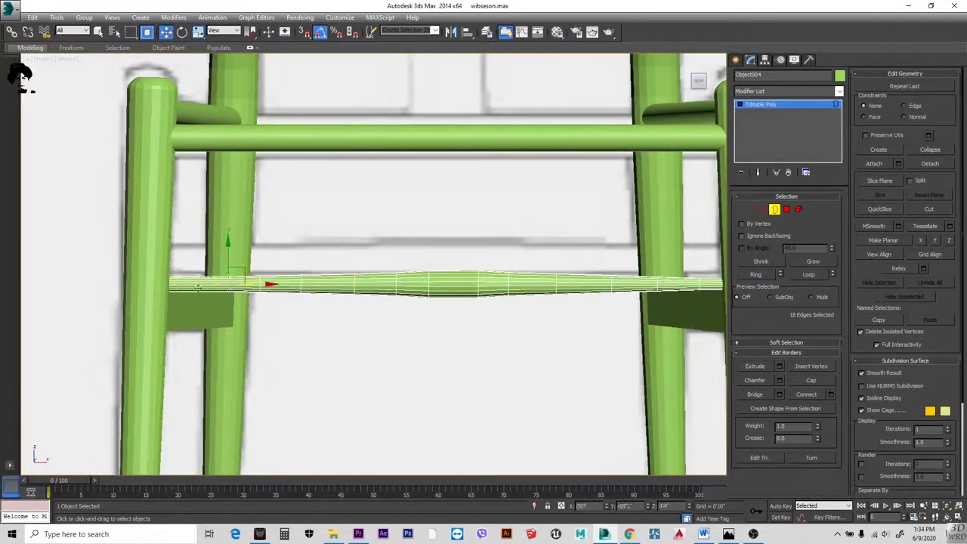
# - Select the edge loop near the stretcher's left end and adjust it to even out the taper
pyautogui.press('2')
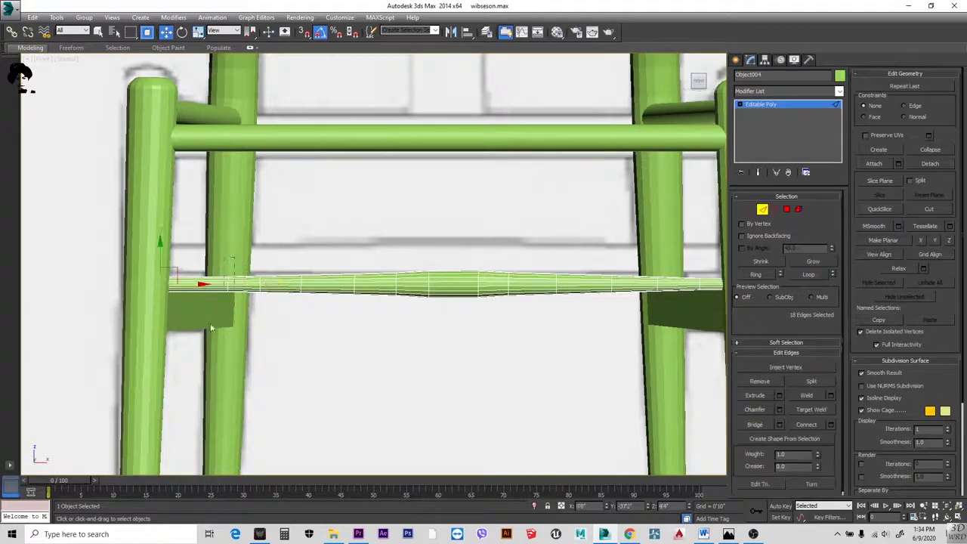
pyautogui.press('w')
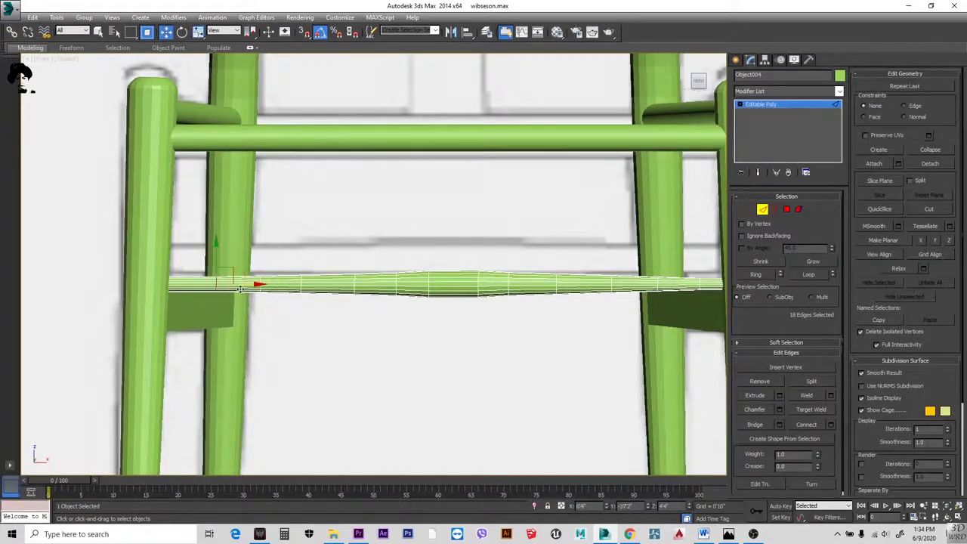
pyautogui.press('q')
pyautogui.click(224, 274)
# - Select the edges of the stretcher's right half and shift them in depth relative to the seat rail above
pyautogui.scroll(-5, 244, 302)
pyautogui.keyDown('alt'); pyautogui.moveTo(244, 303); pyautogui.dragTo(194, 378, button='middle'); pyautogui.keyUp('alt')
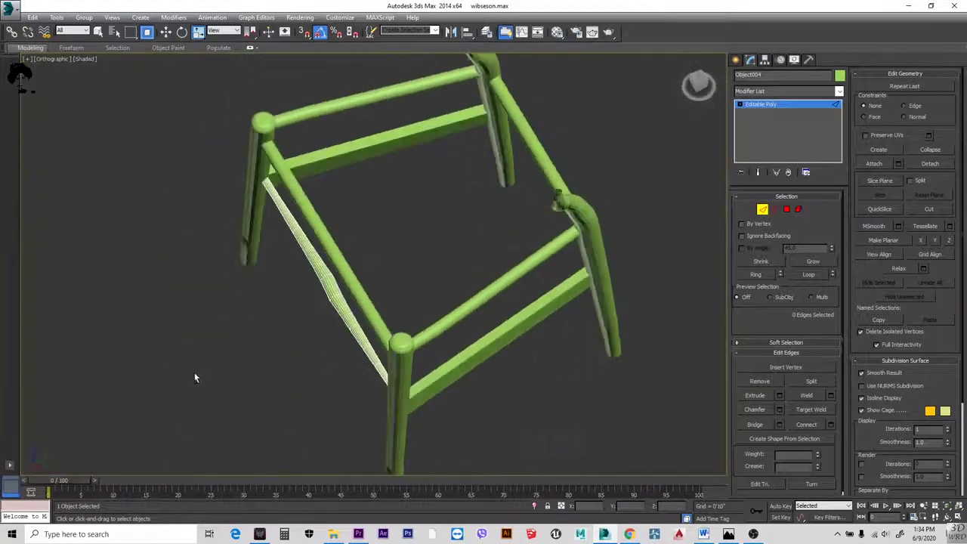
pyautogui.scroll(8, 341, 315)
pyautogui.keyDown('alt'); pyautogui.moveTo(341, 315); pyautogui.dragTo(415, 258, button='middle'); pyautogui.keyUp('alt')
pyautogui.scroll(-5, 396, 347)
pyautogui.moveTo(391, 330); pyautogui.dragTo(391, 331)
pyautogui.keyDown('alt'); pyautogui.moveTo(420, 310); pyautogui.dragTo(610, 245, button='middle'); pyautogui.keyUp('alt')
pyautogui.press('w')
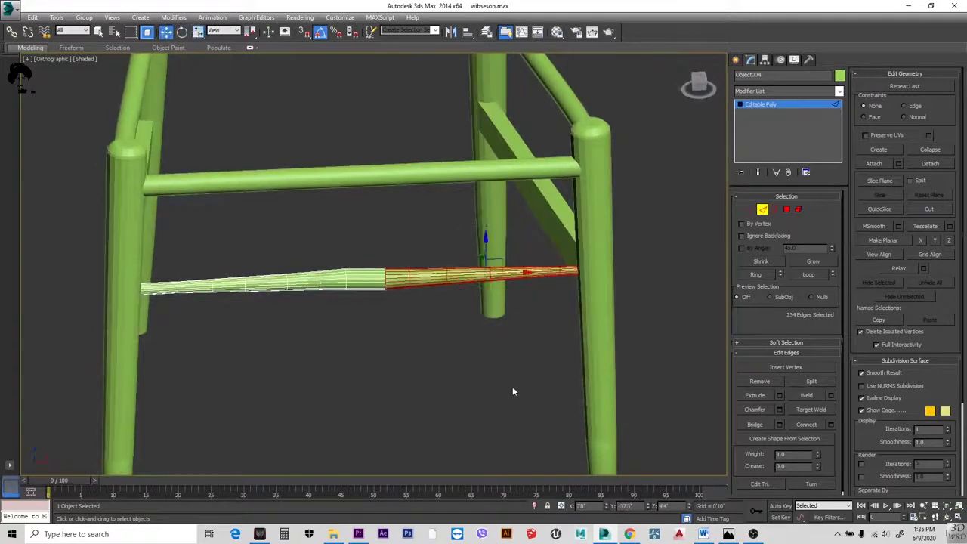
pyautogui.keyDown('alt'); pyautogui.moveTo(511, 391); pyautogui.dragTo(492, 250, button='middle'); pyautogui.keyUp('alt')
pyautogui.moveTo(492, 250); pyautogui.dragTo(492, 237)
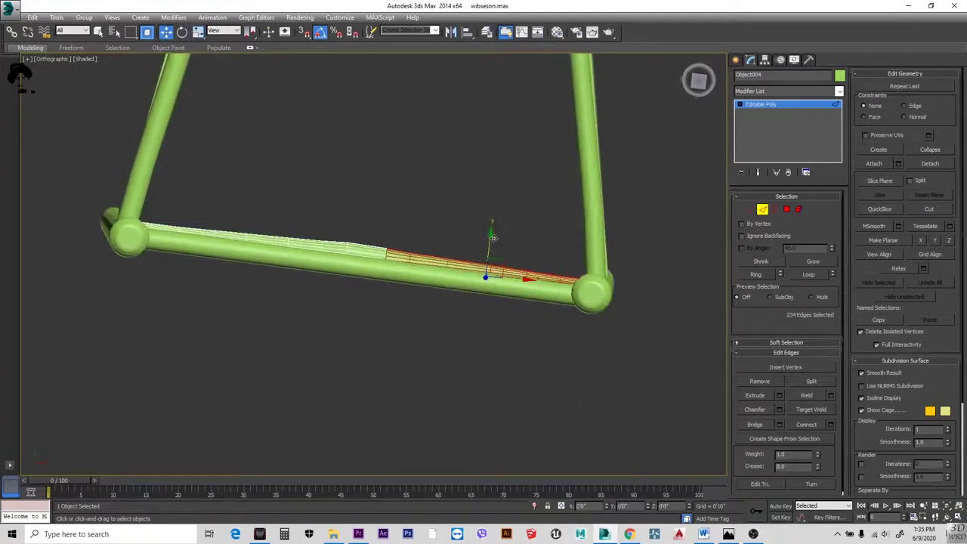
# - Select the whole tapered stretcher element, move it in depth to line up between the front legs, and deselect it
pyautogui.keyDown('alt'); pyautogui.moveTo(499, 326); pyautogui.dragTo(625, 287, button='middle'); pyautogui.keyUp('alt')
pyautogui.click(624, 287)
pyautogui.click(800, 210)
pyautogui.click(501, 324)
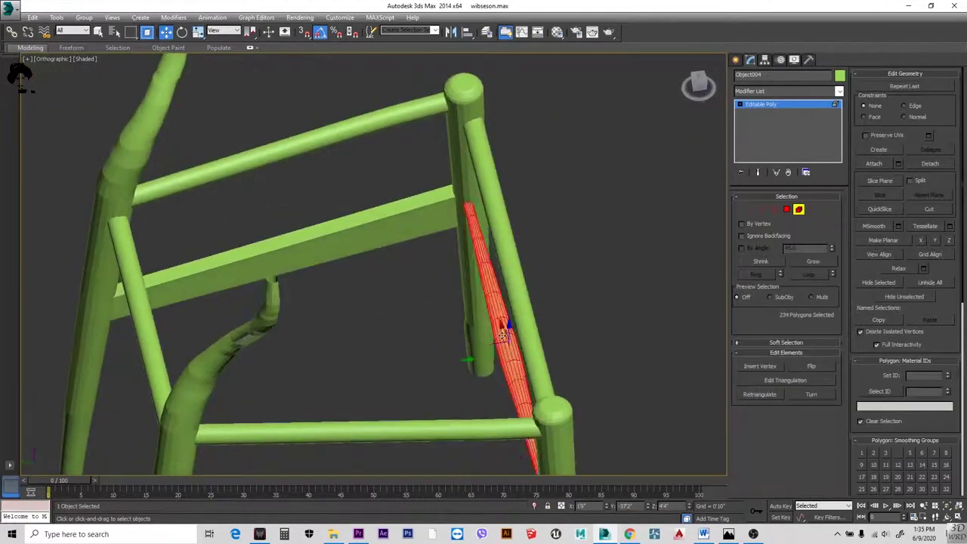
pyautogui.keyDown('alt'); pyautogui.moveTo(501, 324); pyautogui.dragTo(426, 293, button='middle'); pyautogui.keyUp('alt')
pyautogui.click(463, 264)
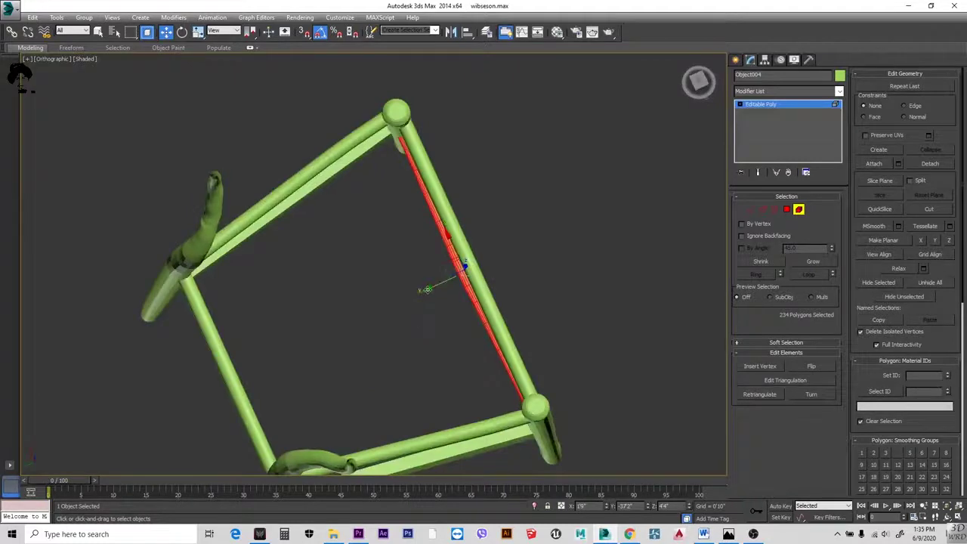
pyautogui.keyDown('alt'); pyautogui.moveTo(462, 264); pyautogui.dragTo(423, 317, button='middle'); pyautogui.keyUp('alt')
pyautogui.scroll(4, 501, 273)
pyautogui.scroll(-5, 372, 257)
pyautogui.click(372, 257)
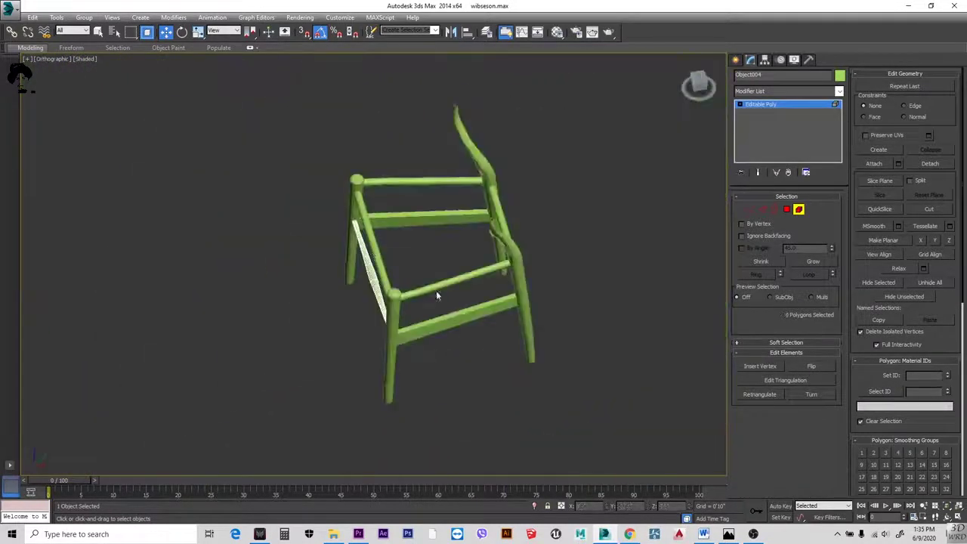
pyautogui.click(733, 60)
# - Clone the tapered front stretcher element as a separate object and place the copy low between the back legs
pyautogui.scroll(5, 398, 245)
pyautogui.keyDown('alt'); pyautogui.moveTo(398, 244); pyautogui.dragTo(448, 410, button='middle'); pyautogui.keyUp('alt')
pyautogui.scroll(-10, 447, 410)
pyautogui.scroll(8, 400, 358)
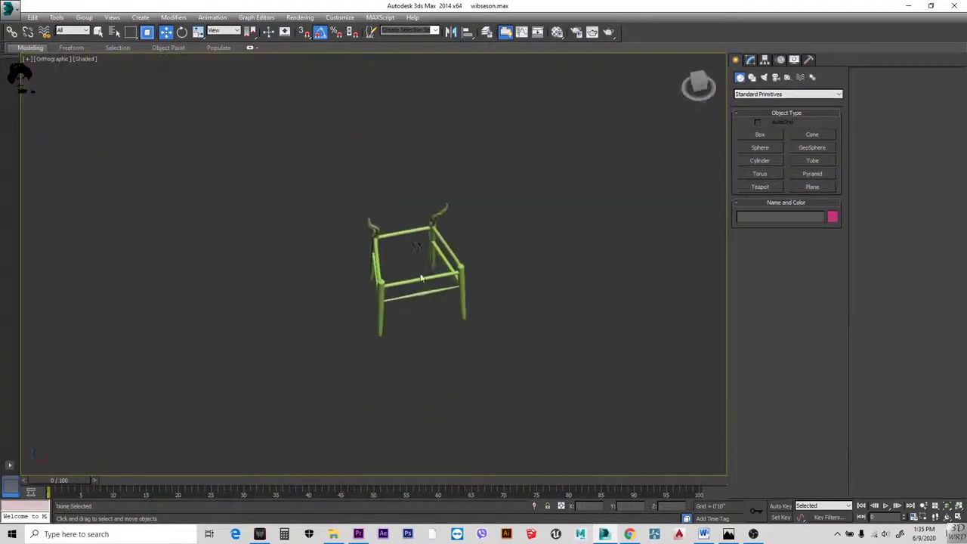
pyautogui.hotkey('ctrl', 'z')
pyautogui.hotkey('ctrl', 'z')
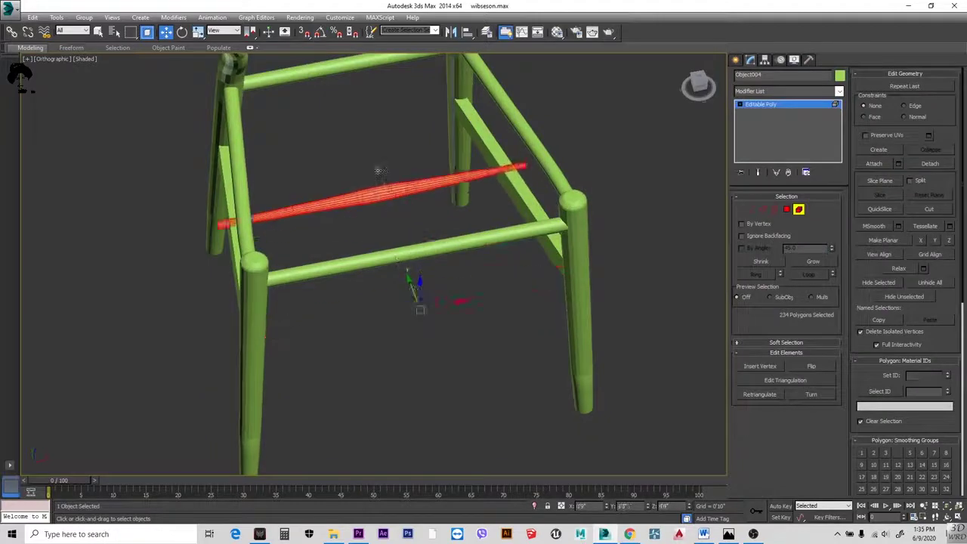
pyautogui.hotkey('ctrl', 'y')
pyautogui.keyDown('shift'); pyautogui.moveTo(406, 276); pyautogui.dragTo(333, 60); pyautogui.keyUp('shift')
pyautogui.click(534, 277)
# - Select the copied stretcher for edge editing and shift the edge loops around its thickest part closer together
pyautogui.moveTo(533, 278)
pyautogui.keyDown('alt'); pyautogui.mouseDown(button='middle')
pyautogui.moveTo(407, 282)
pyautogui.moveTo(466, 344)
pyautogui.mouseUp(button='middle'); pyautogui.keyUp('alt')
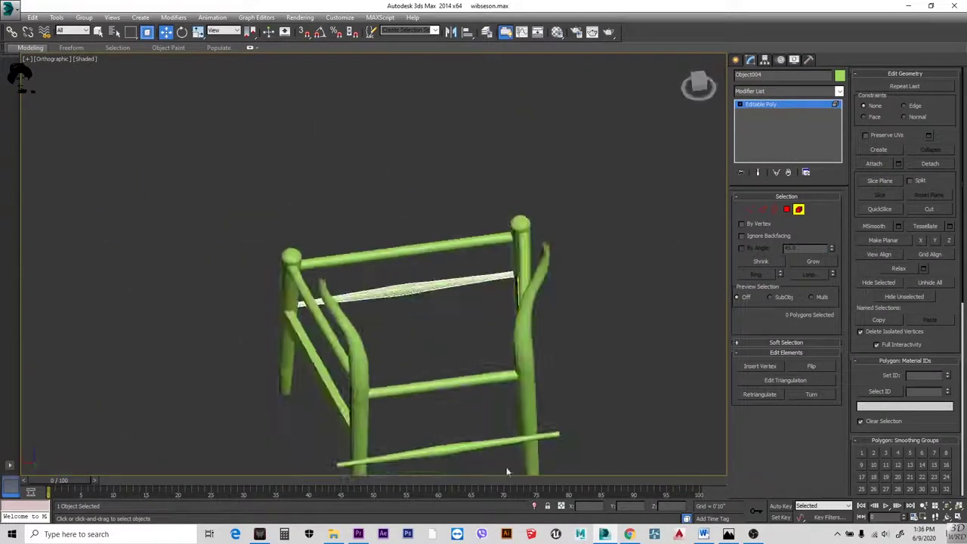
pyautogui.scroll(5, 466, 343)
pyautogui.scroll(2, 327, 359)
pyautogui.scroll(-4, 401, 308)
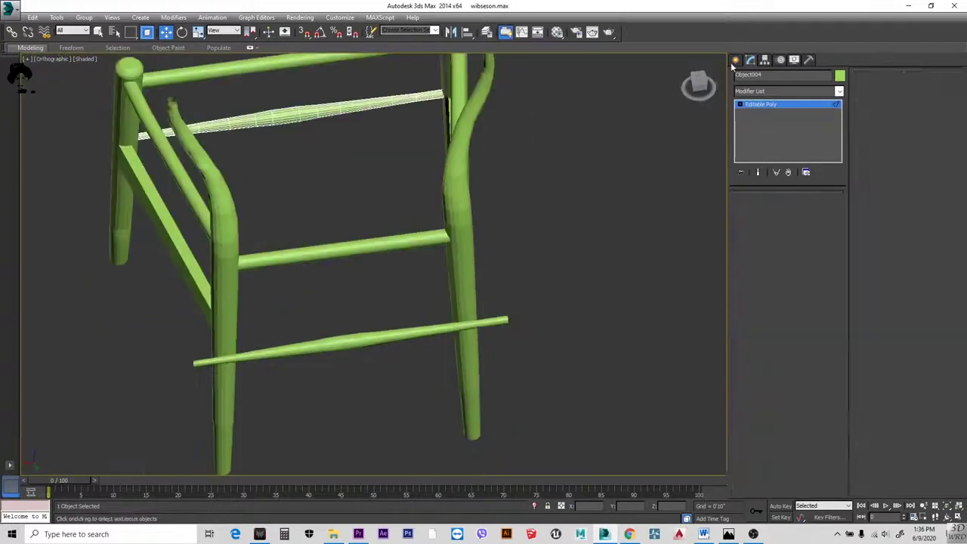
pyautogui.click(338, 342)
pyautogui.scroll(3, 338, 344)
pyautogui.press('2')
pyautogui.keyDown('alt'); pyautogui.moveTo(338, 344); pyautogui.dragTo(481, 294, button='middle'); pyautogui.keyUp('alt')
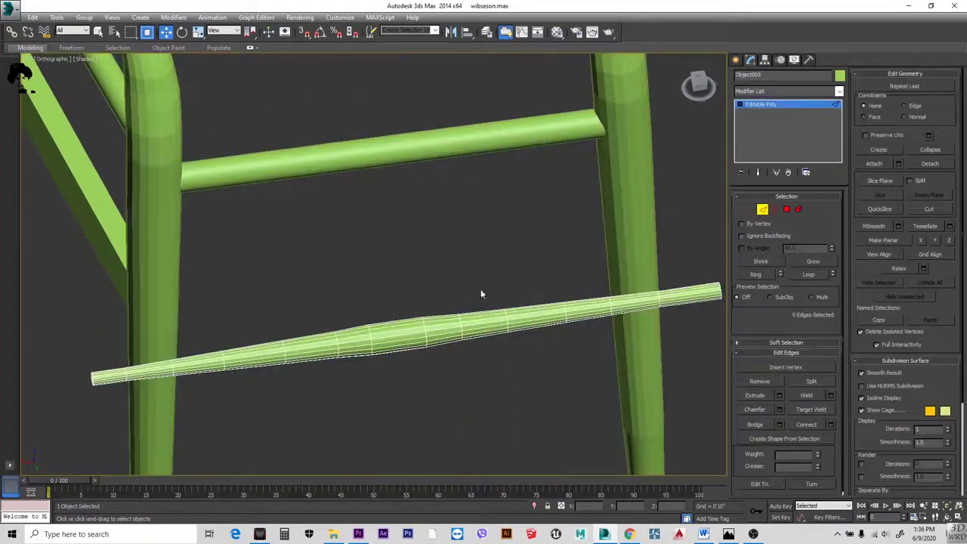
pyautogui.click(361, 325)
pyautogui.click(367, 401)
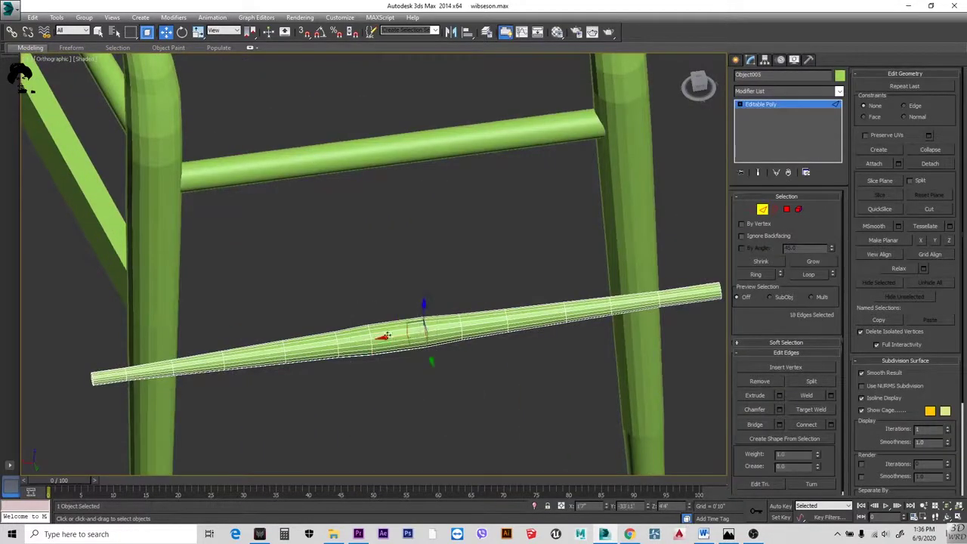
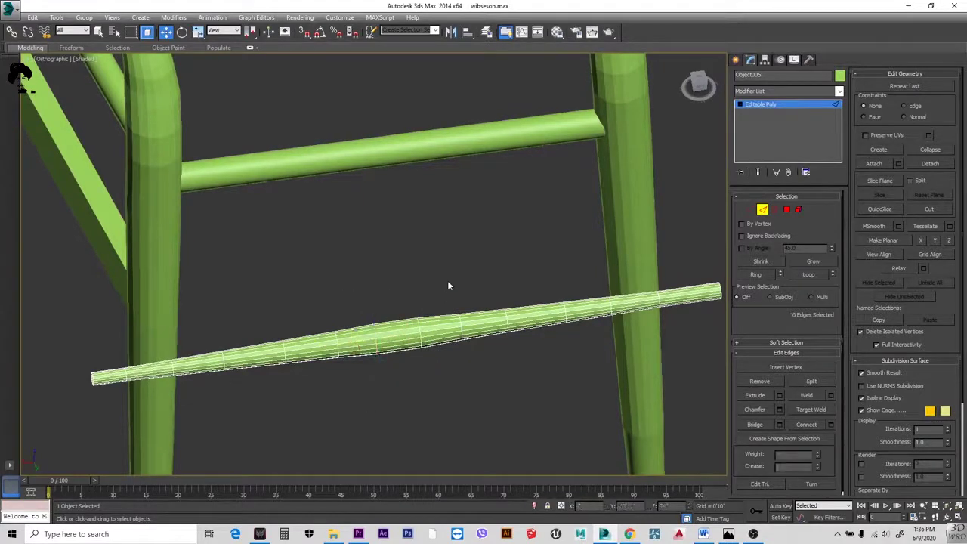
# - Select the edges across the copied stretcher's middle section and scale them down toward its centre
pyautogui.click(393, 334)
pyautogui.moveTo(604, 264); pyautogui.dragTo(266, 409)
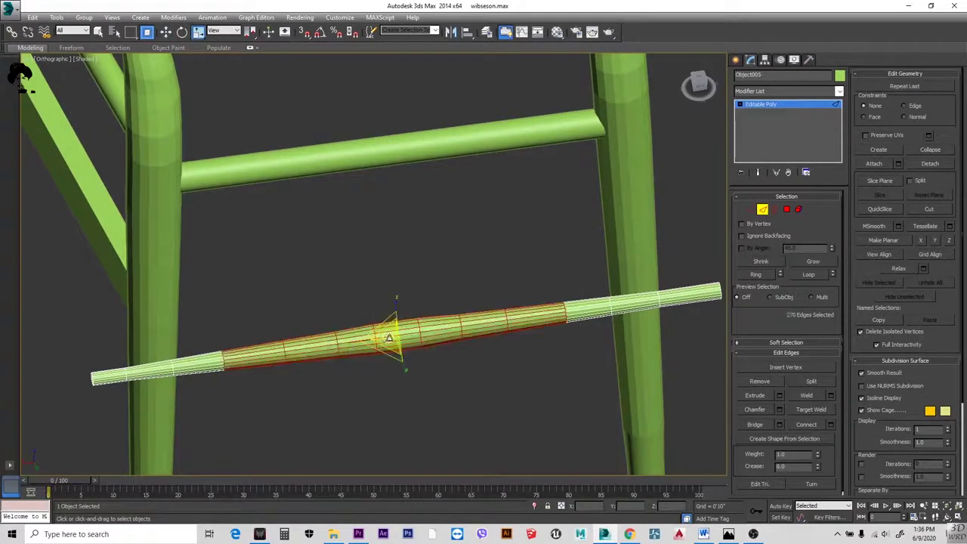
pyautogui.moveTo(388, 337); pyautogui.dragTo(380, 353)
pyautogui.click(245, 347)
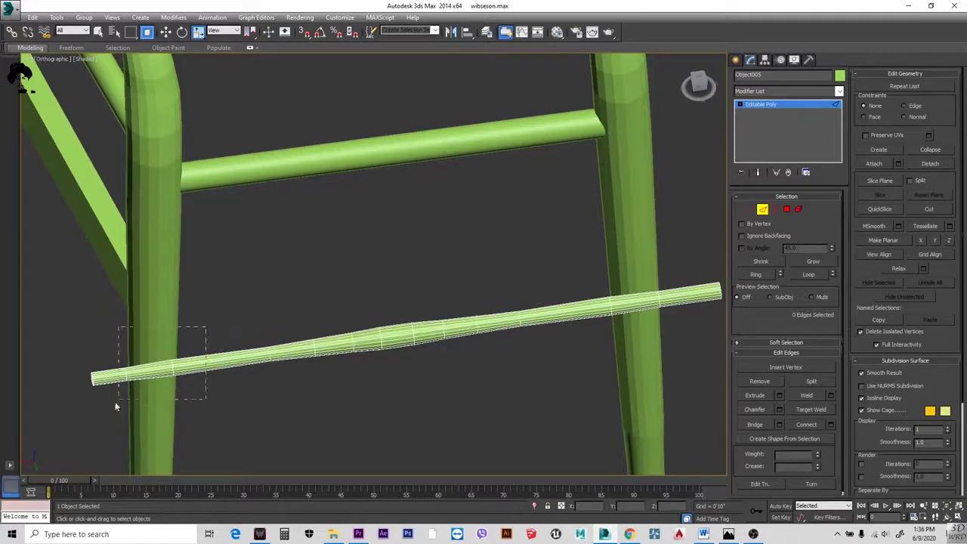
# - Move the stretcher's left end edges inward to the left back leg and scale the nearby loops to smooth the taper
pyautogui.moveTo(115, 406); pyautogui.dragTo(175, 373)
pyautogui.press('w')
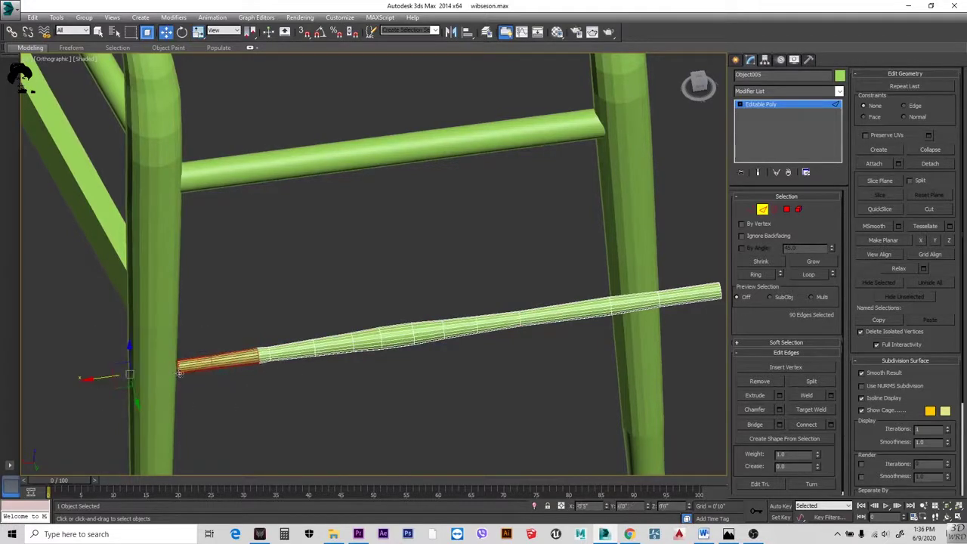
pyautogui.click(204, 382)
pyautogui.scroll(2, 233, 387)
pyautogui.scroll(2, 238, 371)
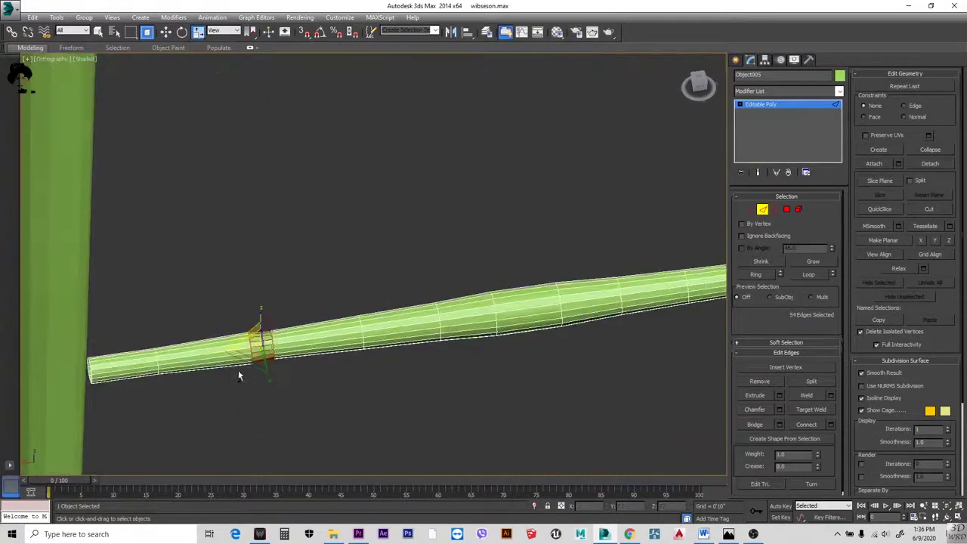
pyautogui.moveTo(236, 398); pyautogui.dragTo(106, 391)
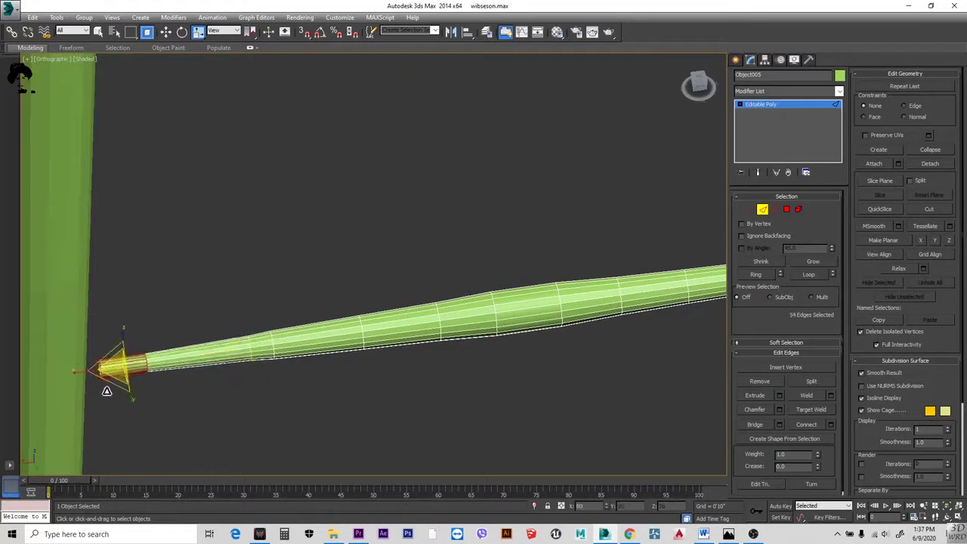
# - Move the stretcher's right end edges inward to the right back leg and scale the adjacent edge loops to match the taper
pyautogui.moveTo(121, 359); pyautogui.dragTo(535, 277, button='middle')
pyautogui.moveTo(535, 277); pyautogui.dragTo(335, 304)
pyautogui.press('w')
pyautogui.click(259, 345)
pyautogui.press('r')
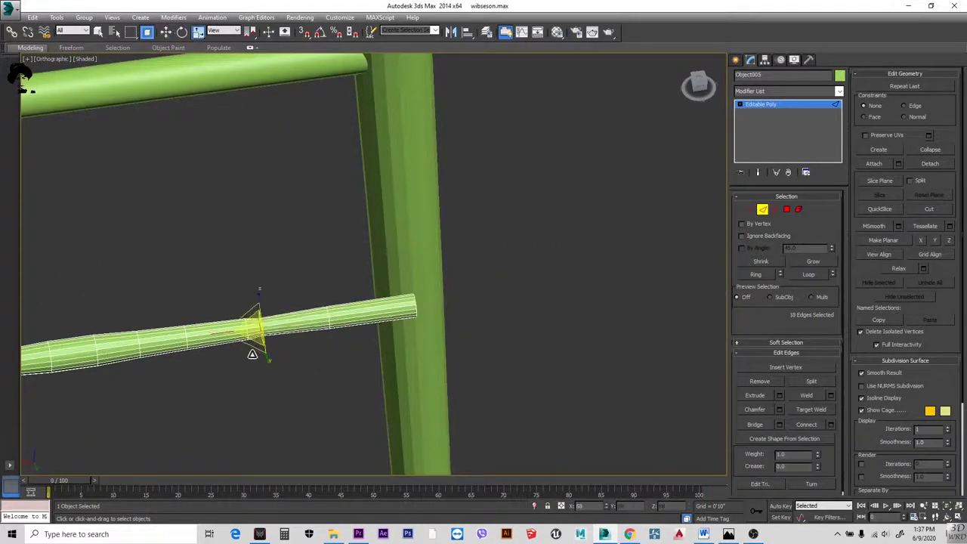
pyautogui.click(385, 320)
pyautogui.press('w')
pyautogui.moveTo(385, 320); pyautogui.dragTo(316, 333)
pyautogui.press('r')
pyautogui.keyDown('alt'); pyautogui.moveTo(315, 334); pyautogui.dragTo(314, 261, button='middle'); pyautogui.keyUp('alt')
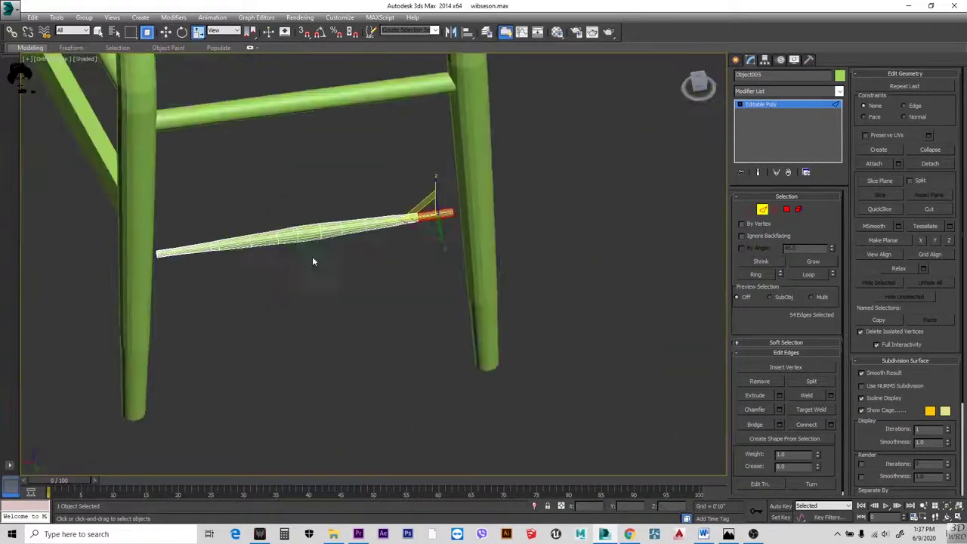
# - Isolate the rung between the rear legs and scale its central edge loops to slim the bulge
pyautogui.hotkey('alt', 'q')
pyautogui.scroll(-5, 324, 164)
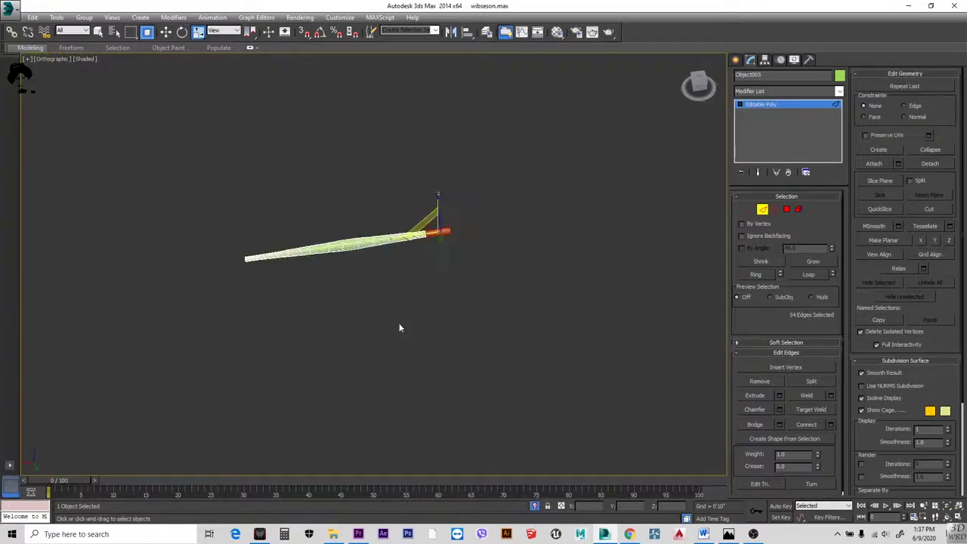
pyautogui.keyDown('alt'); pyautogui.moveTo(399, 328); pyautogui.dragTo(182, 298, button='middle'); pyautogui.keyUp('alt')
pyautogui.click(382, 238)
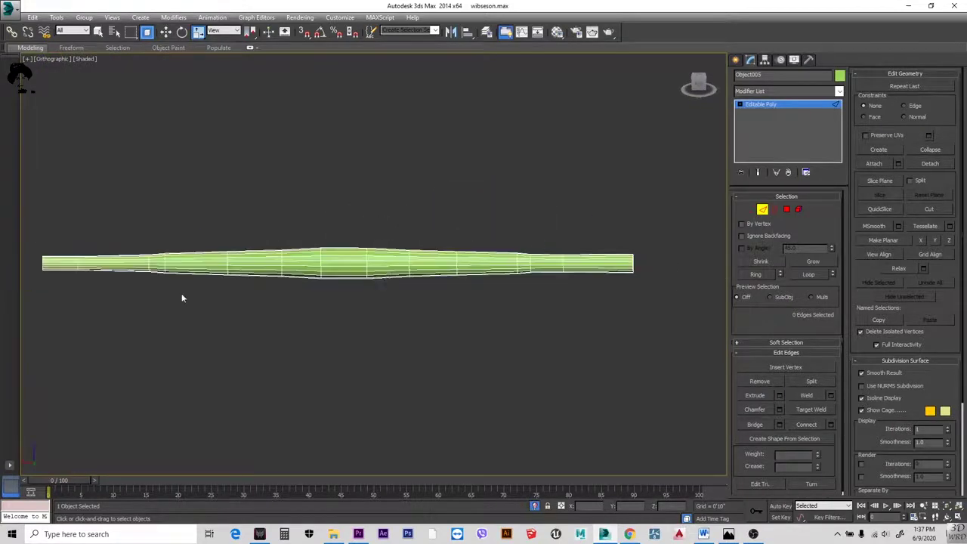
pyautogui.click(342, 262)
pyautogui.click(461, 211)
pyautogui.moveTo(287, 308); pyautogui.dragTo(285, 307)
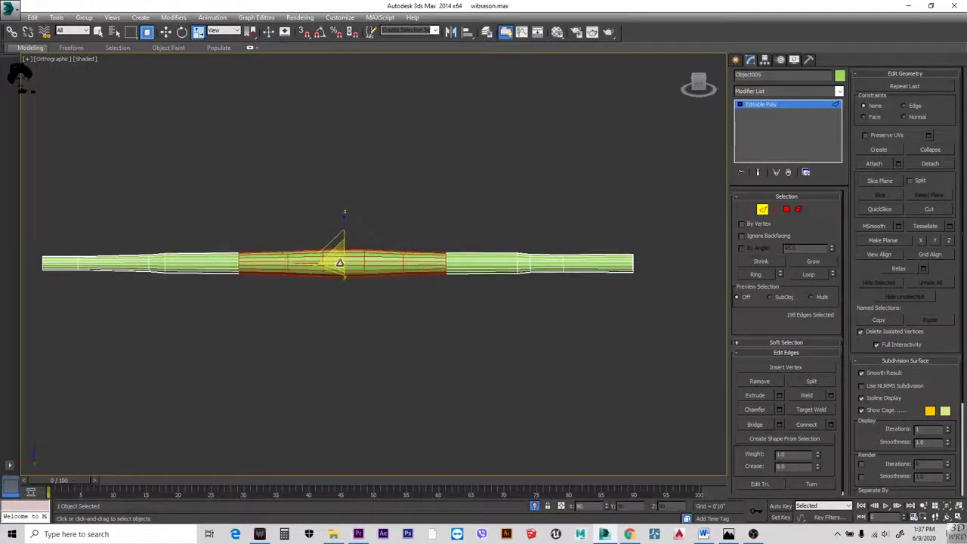
# - Scale the edge loops near one end and at the middle of the rung to refine its taper, leaving isolation
pyautogui.moveTo(511, 249); pyautogui.dragTo(524, 277)
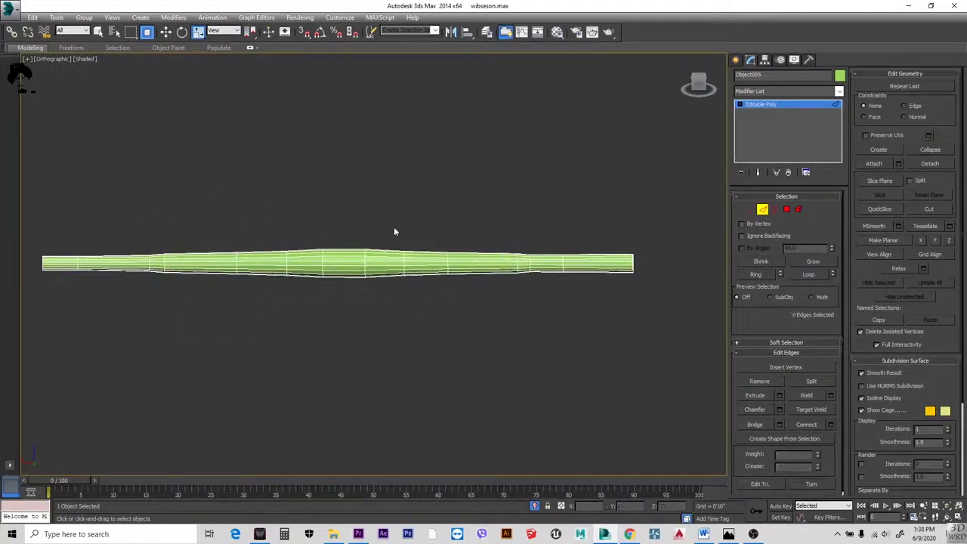
pyautogui.click(335, 262)
pyautogui.moveTo(672, 242); pyautogui.dragTo(612, 305)
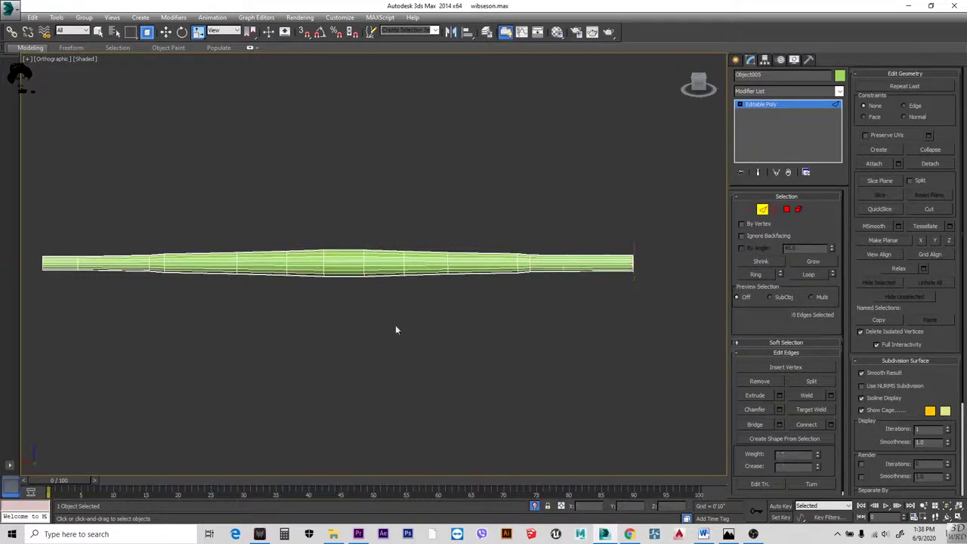
pyautogui.keyDown('alt'); pyautogui.moveTo(427, 400); pyautogui.dragTo(428, 352, button='middle'); pyautogui.keyUp('alt')
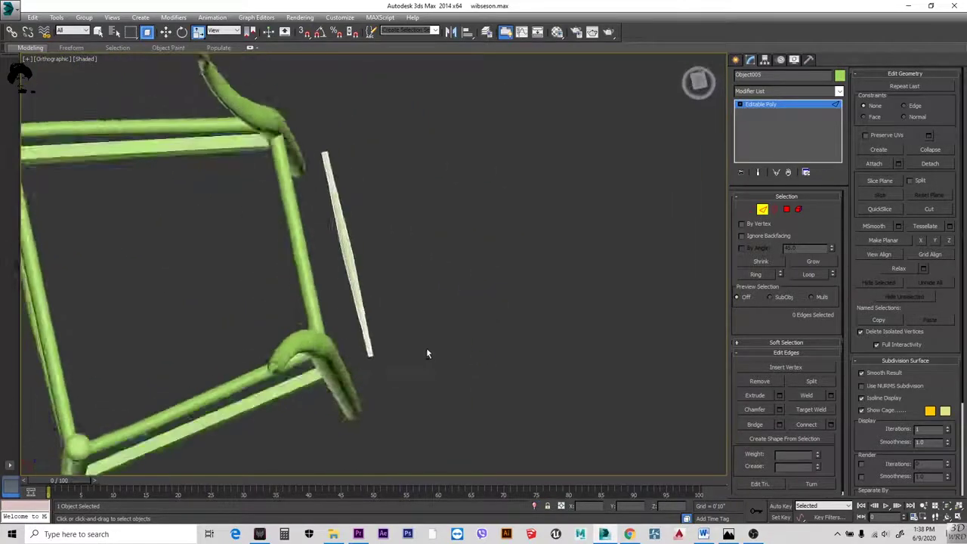
# - Select the whole rung element and move it into line between the two rear legs
pyautogui.click(799, 209)
pyautogui.click(343, 254)
pyautogui.press('w')
pyautogui.keyDown('alt'); pyautogui.moveTo(384, 245); pyautogui.dragTo(333, 268, button='middle'); pyautogui.keyUp('alt')
pyautogui.scroll(3, 325, 268)
pyautogui.scroll(-5, 340, 274)
# - Select the open border at the rung's short end and extend it to meet the rear leg
pyautogui.press('3')
pyautogui.scroll(8, 405, 257)
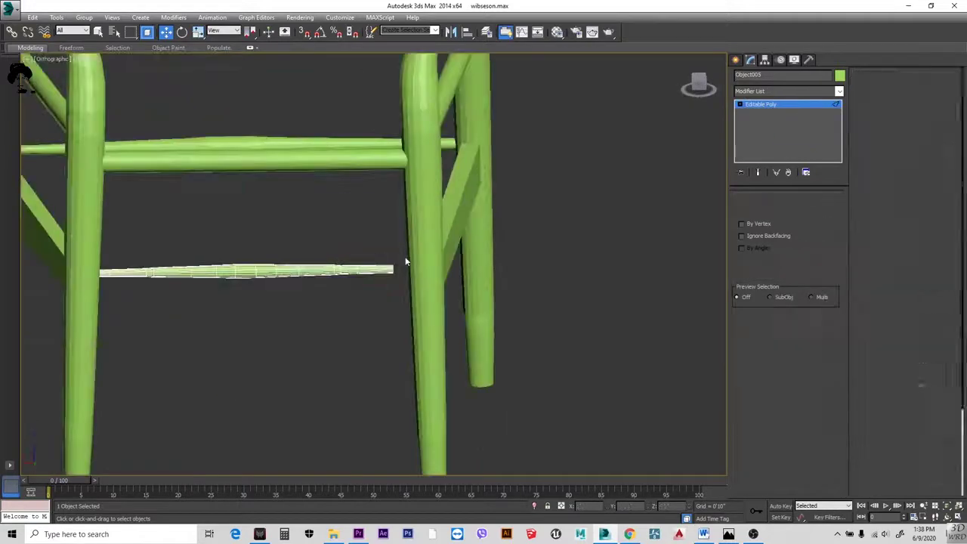
pyautogui.keyDown('alt'); pyautogui.moveTo(402, 247); pyautogui.dragTo(667, 218, button='middle'); pyautogui.keyUp('alt')
pyautogui.scroll(-5, 443, 266)
pyautogui.scroll(6, 430, 257)
pyautogui.scroll(5, 667, 217)
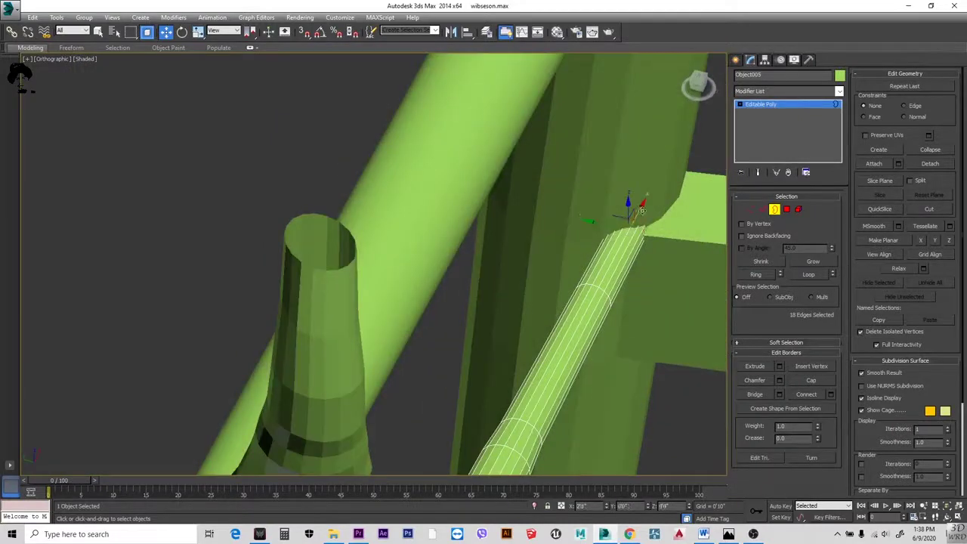
pyautogui.scroll(-5, 523, 218)
# - Select the entire rear rung element and lower it between the rear legs, below the side stretchers
pyautogui.press('4')
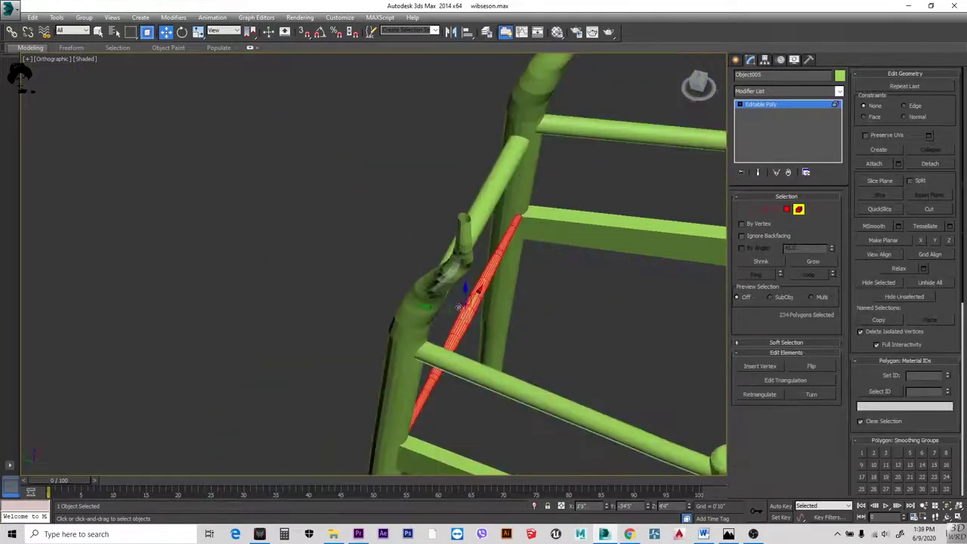
pyautogui.keyDown('alt'); pyautogui.moveTo(425, 323); pyautogui.dragTo(555, 292, button='middle'); pyautogui.keyUp('alt')
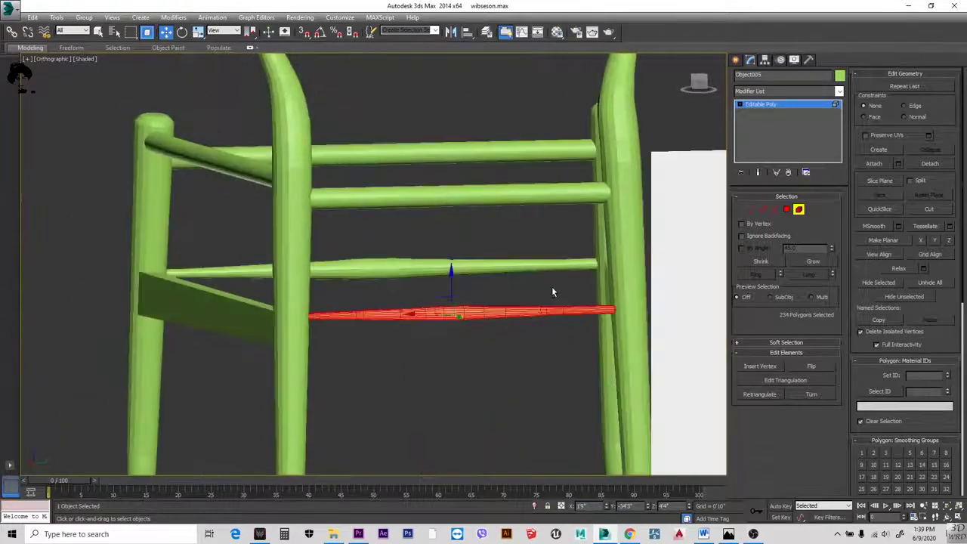
pyautogui.scroll(-5, 484, 257)
pyautogui.scroll(4, 406, 224)
pyautogui.moveTo(406, 224)
pyautogui.mouseDown()
pyautogui.moveTo(406, 263)
pyautogui.moveTo(407, 252)
pyautogui.mouseUp()
pyautogui.press('f')
pyautogui.press('u')
pyautogui.scroll(3, 367, 218)
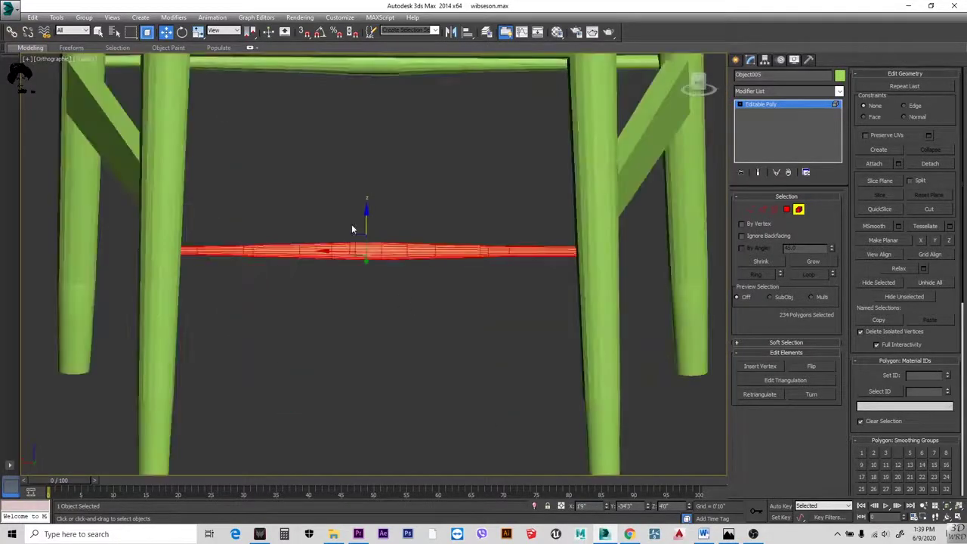
pyautogui.moveTo(368, 216); pyautogui.dragTo(368, 247)
pyautogui.keyDown('alt'); pyautogui.moveTo(368, 247); pyautogui.dragTo(512, 322, button='middle'); pyautogui.keyUp('alt')
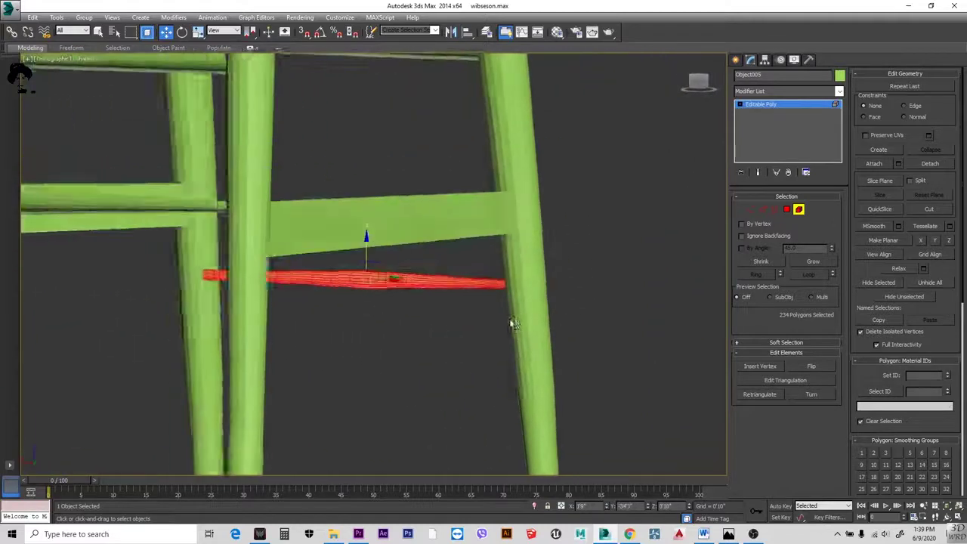
# - Select all polygons of the front rung and raise it closer to the front seat rail
pyautogui.scroll(-5, 454, 276)
pyautogui.scroll(2, 454, 276)
pyautogui.click(737, 61)
pyautogui.press('f')
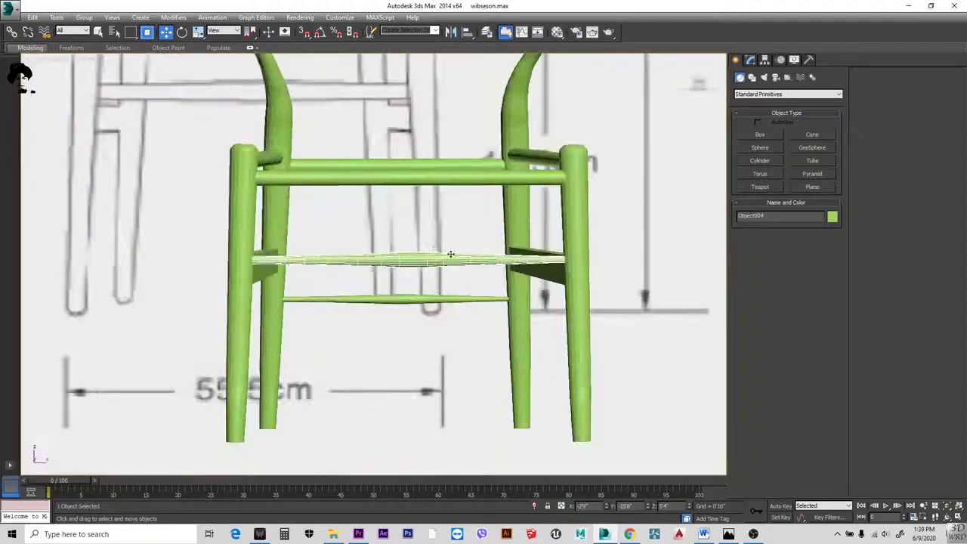
pyautogui.press('4')
pyautogui.hotkey('ctrl', 'a')
pyautogui.scroll(4, 424, 257)
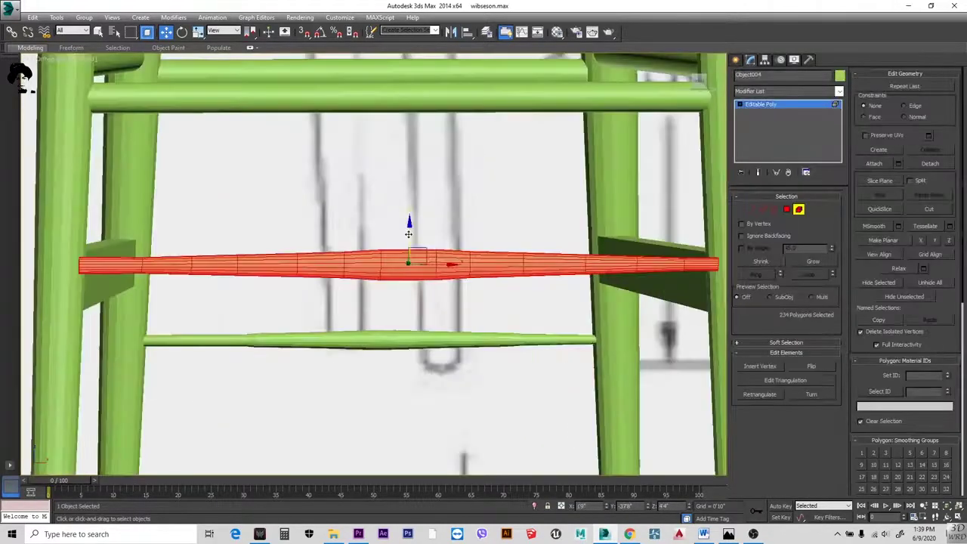
pyautogui.moveTo(424, 234); pyautogui.dragTo(425, 185)
pyautogui.scroll(-4, 390, 377)
pyautogui.scroll(2, 396, 362)
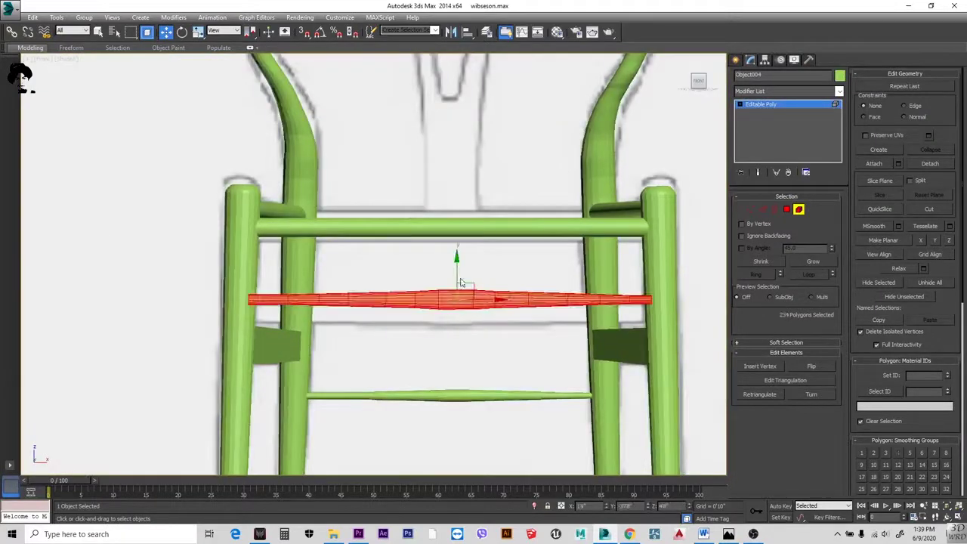
pyautogui.moveTo(455, 271); pyautogui.dragTo(460, 257)
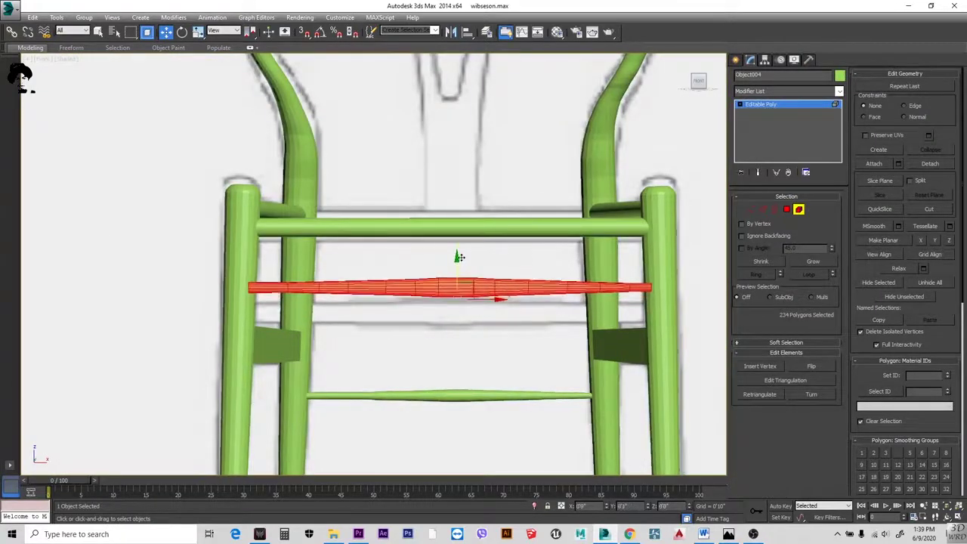
# - Fine-tune the front rung's height between the front legs and clear the selection
pyautogui.keyDown('alt'); pyautogui.moveTo(447, 338); pyautogui.dragTo(459, 285, button='middle'); pyautogui.keyUp('alt')
pyautogui.scroll(8, 529, 272)
pyautogui.scroll(-5, 448, 252)
pyautogui.keyDown('alt'); pyautogui.moveTo(448, 251); pyautogui.dragTo(398, 272, button='middle'); pyautogui.keyUp('alt')
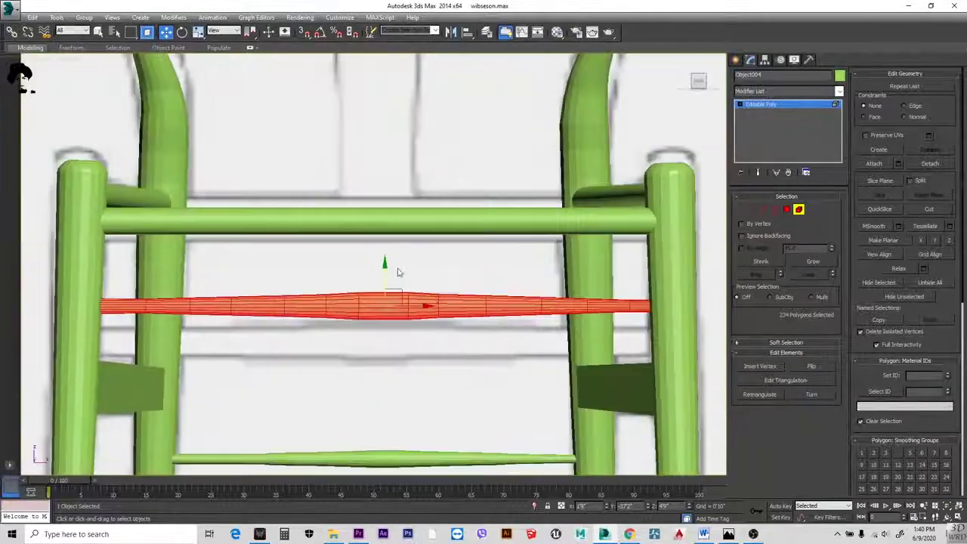
pyautogui.moveTo(398, 272)
pyautogui.mouseDown()
pyautogui.moveTo(387, 267)
pyautogui.moveTo(384, 284)
pyautogui.mouseUp()
pyautogui.click(371, 368)
# - Examine the chair frame from several angles, checking how the front and rear rungs meet the legs
pyautogui.scroll(-6, 330, 372)
pyautogui.keyDown('alt'); pyautogui.moveTo(331, 371); pyautogui.dragTo(615, 228, button='middle'); pyautogui.keyUp('alt')
pyautogui.scroll(10, 390, 322)
pyautogui.scroll(-8, 454, 302)
pyautogui.scroll(6, 270, 358)
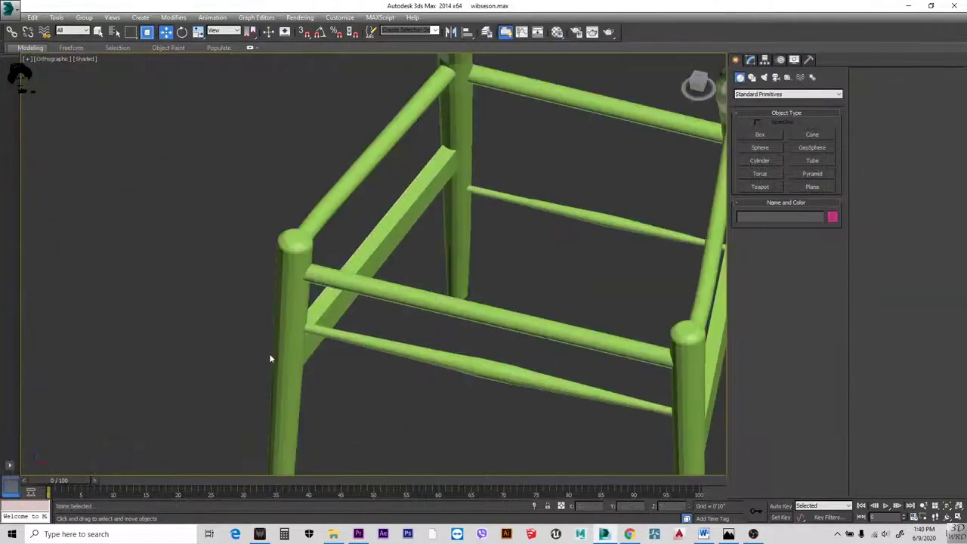
pyautogui.scroll(-6, 270, 358)
pyautogui.moveTo(270, 358); pyautogui.dragTo(411, 315, button='middle')
pyautogui.scroll(8, 271, 271)
pyautogui.click(279, 299)
pyautogui.scroll(3, 290, 335)
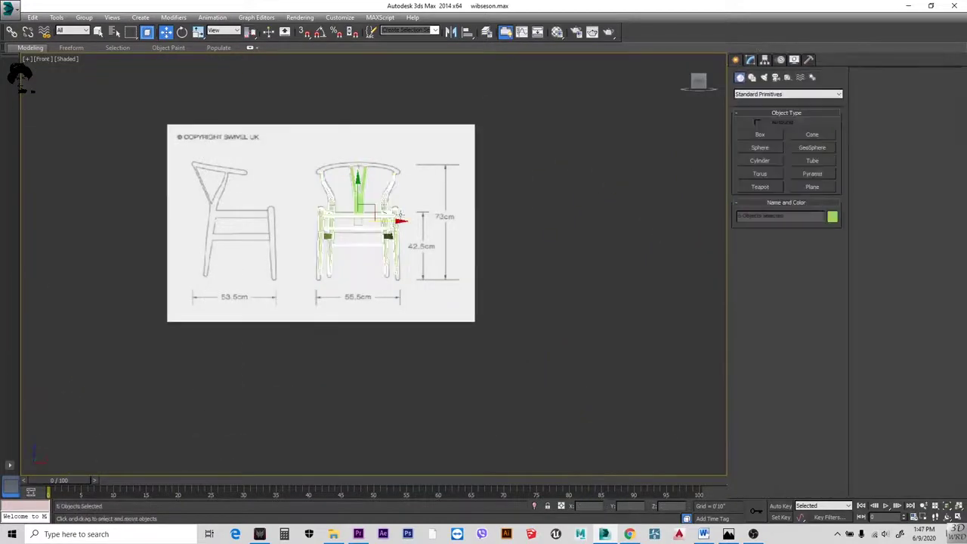
# - Move the six selected chair parts onto the side-view drawing, rotate them to side profile and align the legs with it
pyautogui.moveTo(391, 238); pyautogui.dragTo(278, 237)
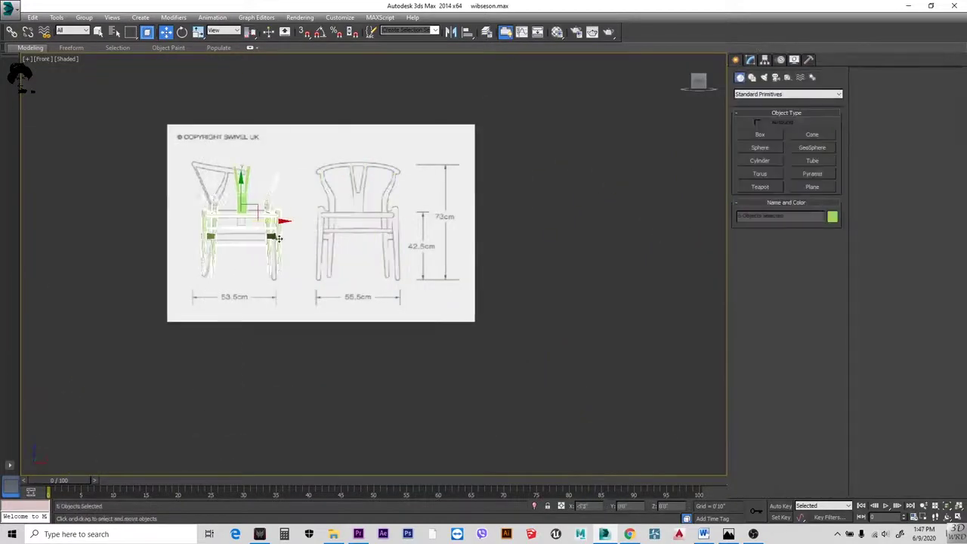
pyautogui.press('e')
pyautogui.scroll(6, 323, 242)
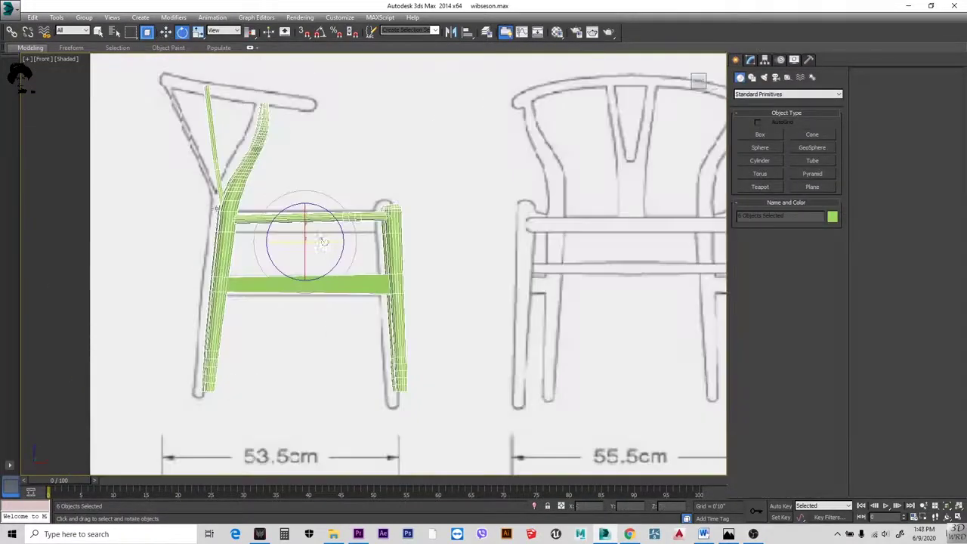
pyautogui.moveTo(327, 242); pyautogui.dragTo(337, 241)
pyautogui.press('w')
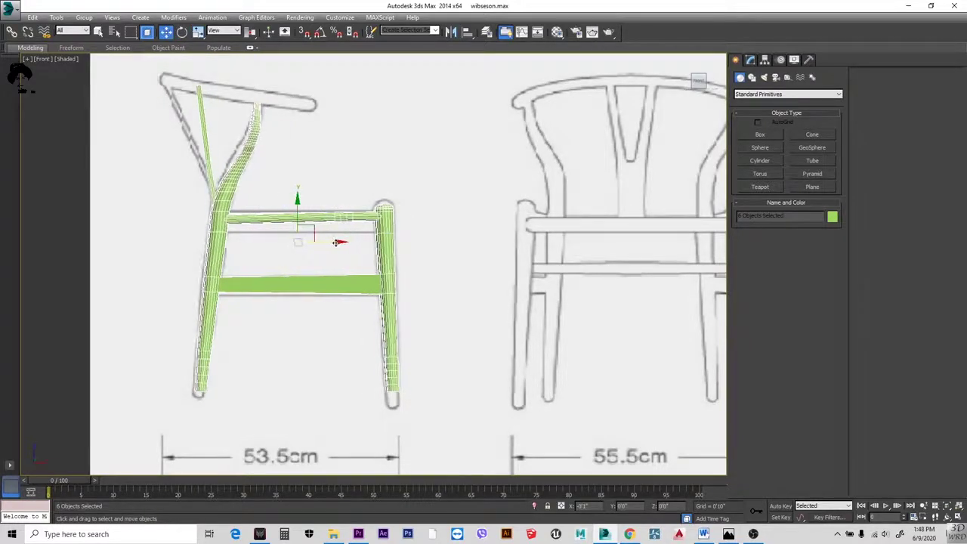
# - Select the backrest splat and move its top edges back to the rear end of the drawn top rail
pyautogui.click(340, 123)
pyautogui.click(388, 237)
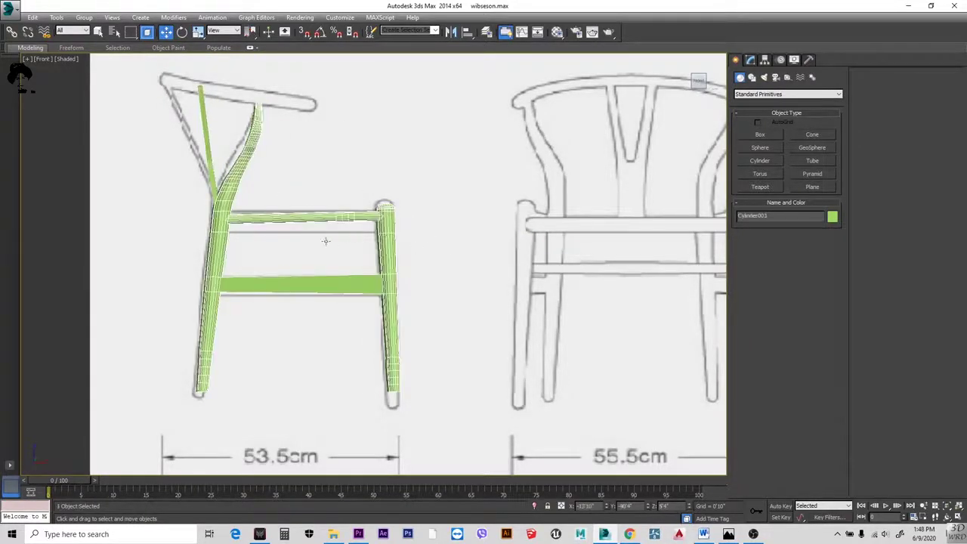
pyautogui.scroll(-4, 371, 252)
pyautogui.click(322, 203)
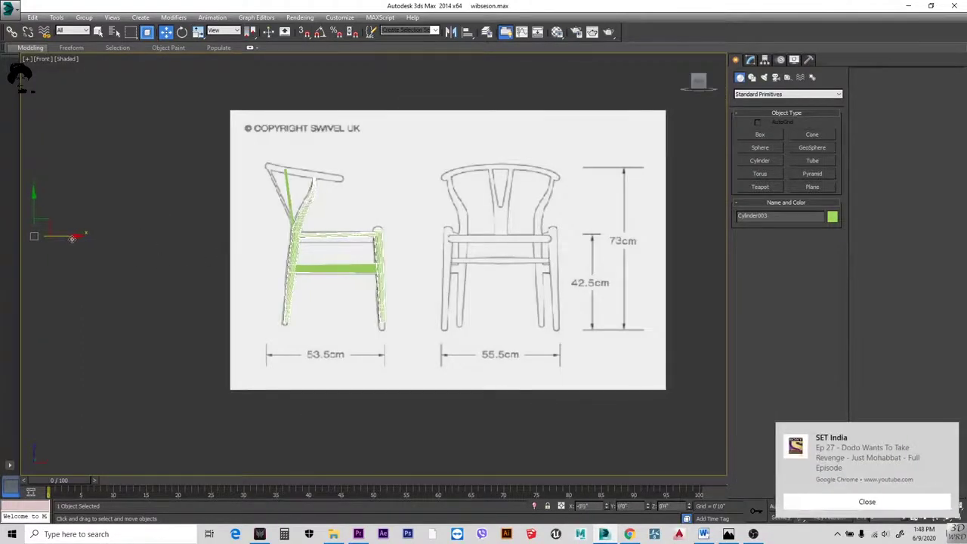
pyautogui.click(294, 242)
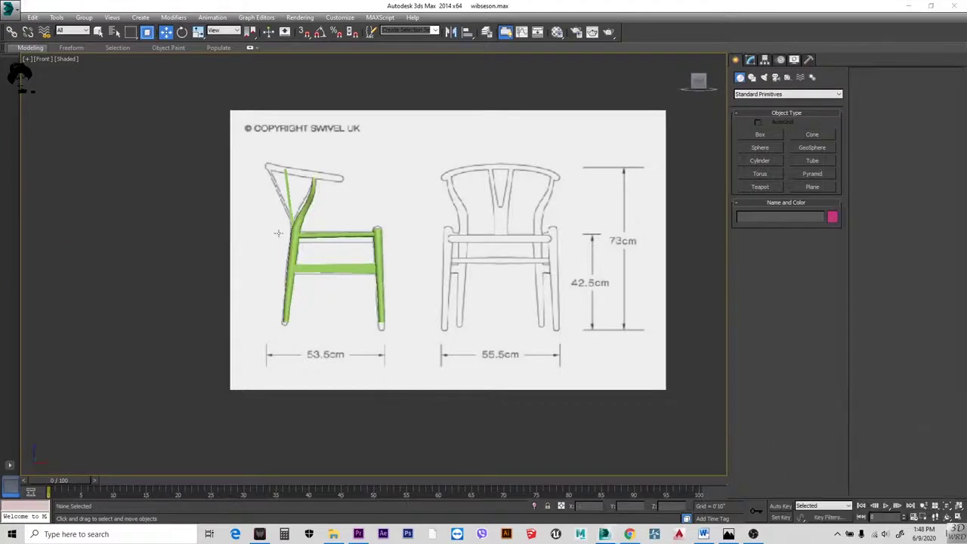
pyautogui.scroll(8, 285, 174)
pyautogui.click(342, 302)
pyautogui.click(306, 285)
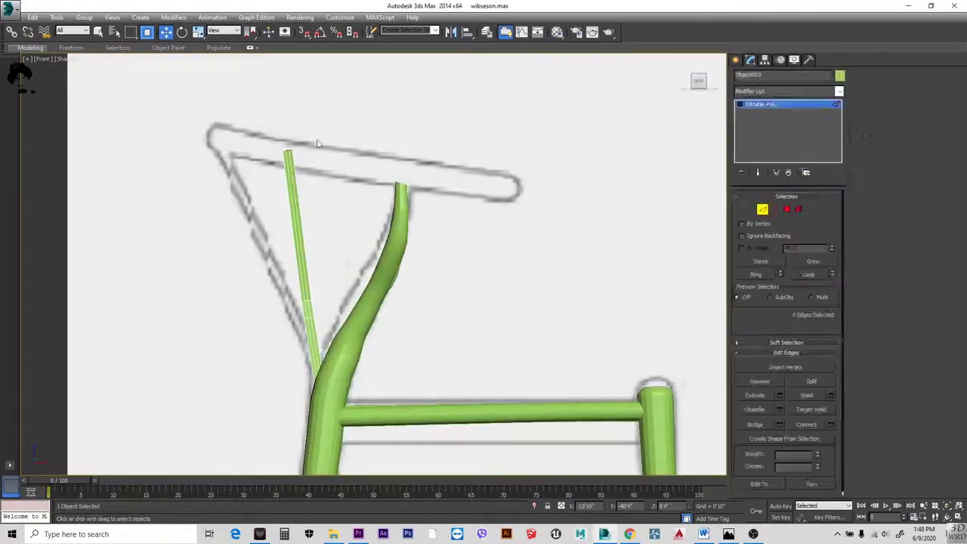
pyautogui.moveTo(287, 159); pyautogui.dragTo(244, 163)
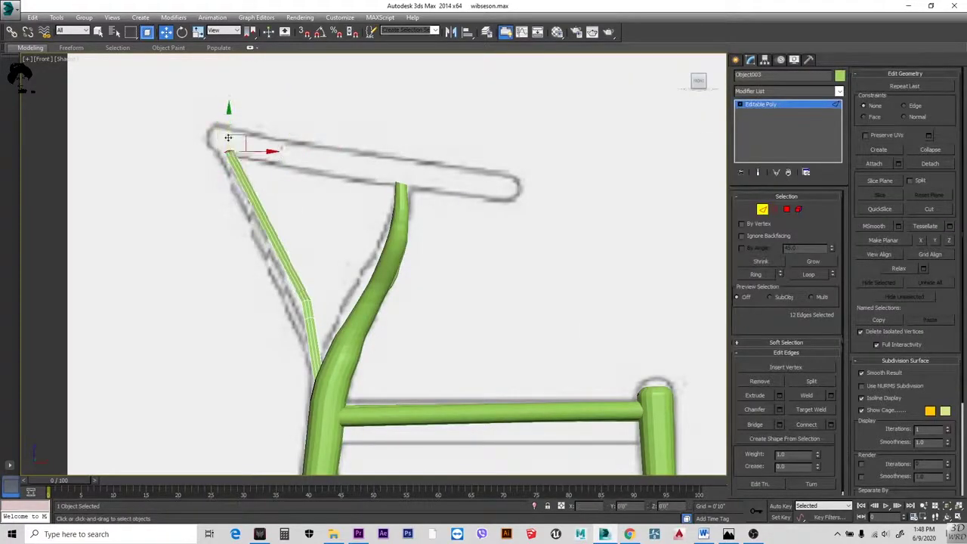
# - Move the edges at the splat's lower bend backward to follow the slanted line in the side-view drawing
pyautogui.moveTo(299, 295); pyautogui.dragTo(325, 315)
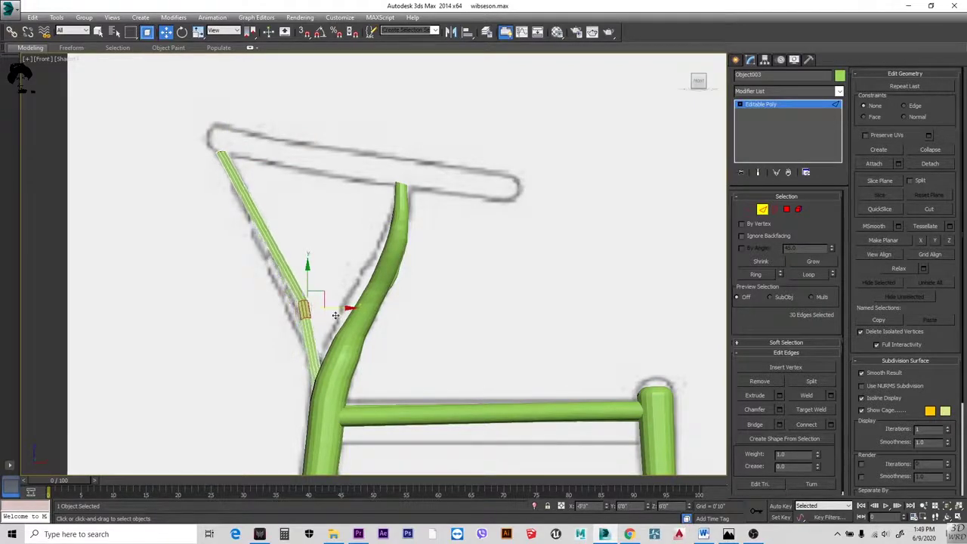
pyautogui.scroll(-5, 263, 300)
pyautogui.scroll(6, 263, 300)
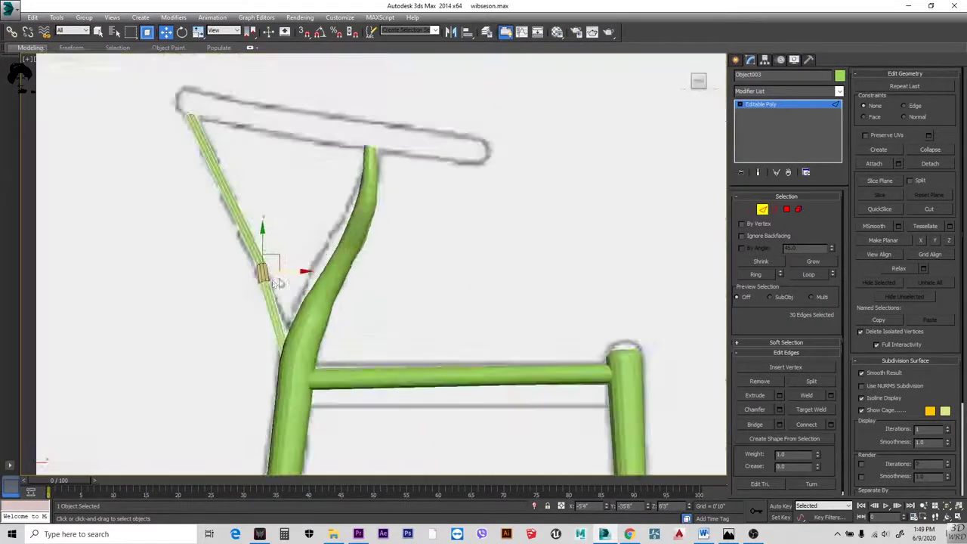
pyautogui.scroll(2, 297, 236)
pyautogui.scroll(-4, 296, 236)
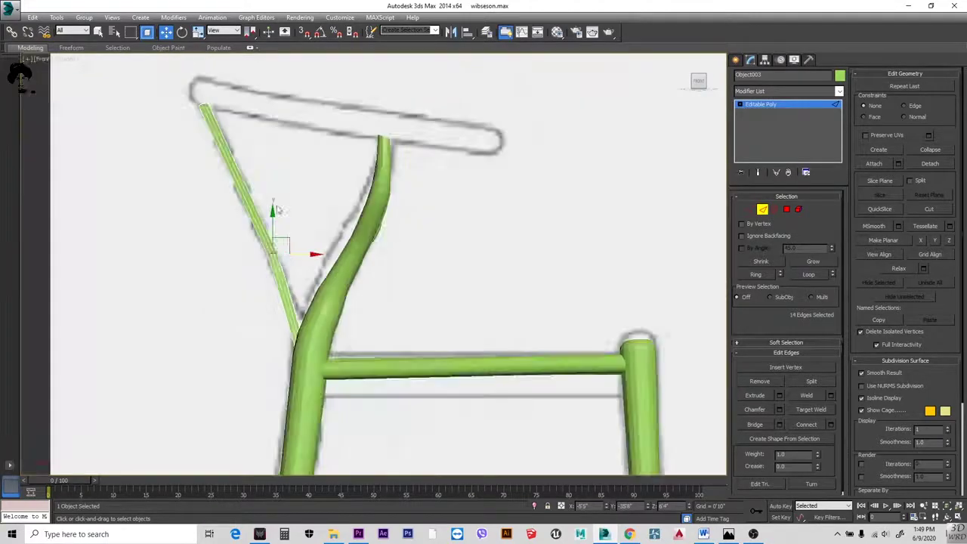
# - Adjust the splat's top edges and the lower edge row at its bend to follow the slanted line in the side-view drawing
pyautogui.scroll(4, 193, 102)
pyautogui.click(202, 147)
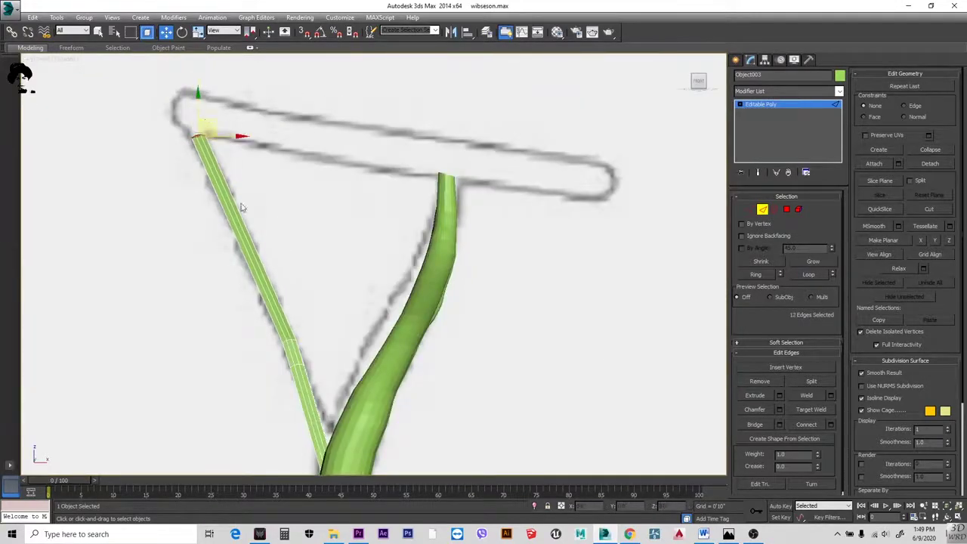
pyautogui.scroll(3, 242, 208)
pyautogui.click(266, 266)
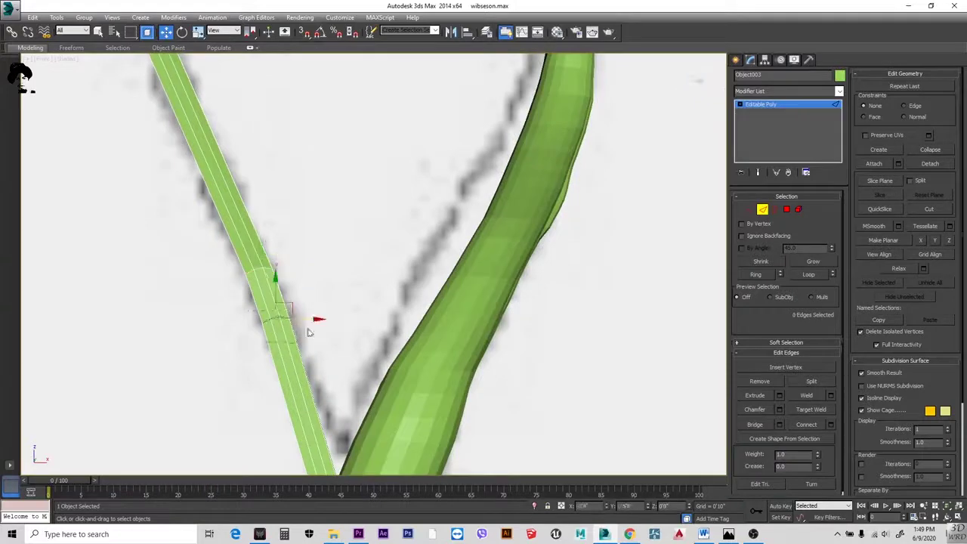
pyautogui.scroll(-5, 283, 295)
pyautogui.scroll(3, 276, 302)
pyautogui.scroll(2, 277, 301)
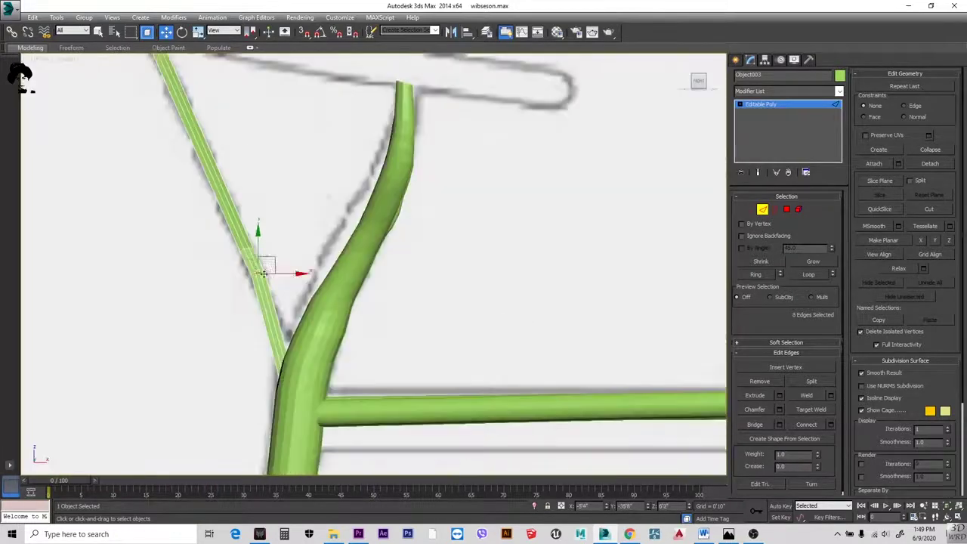
# - Shift the upper and lower edge rows at the splat's bend to smooth the kink in its side profile
pyautogui.click(272, 275)
pyautogui.scroll(3, 266, 281)
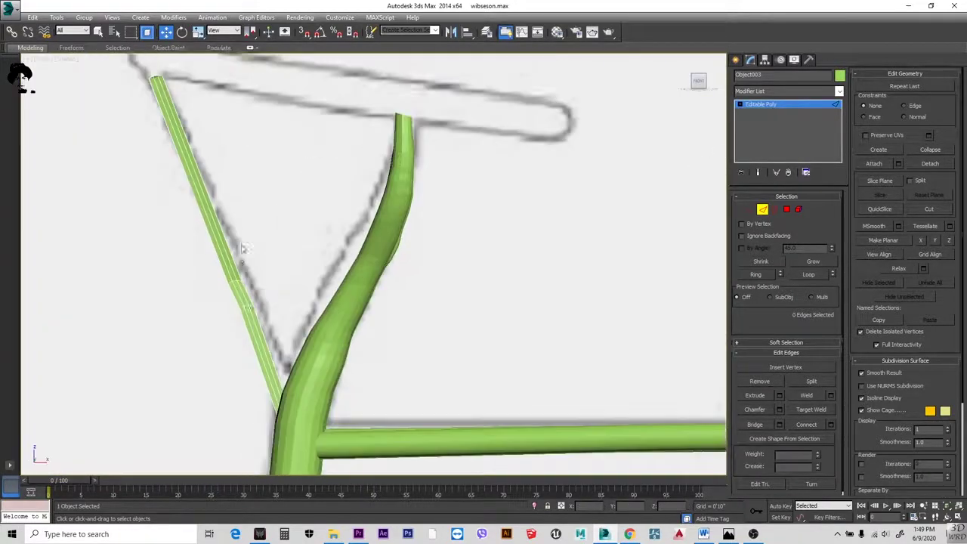
pyautogui.click(262, 286)
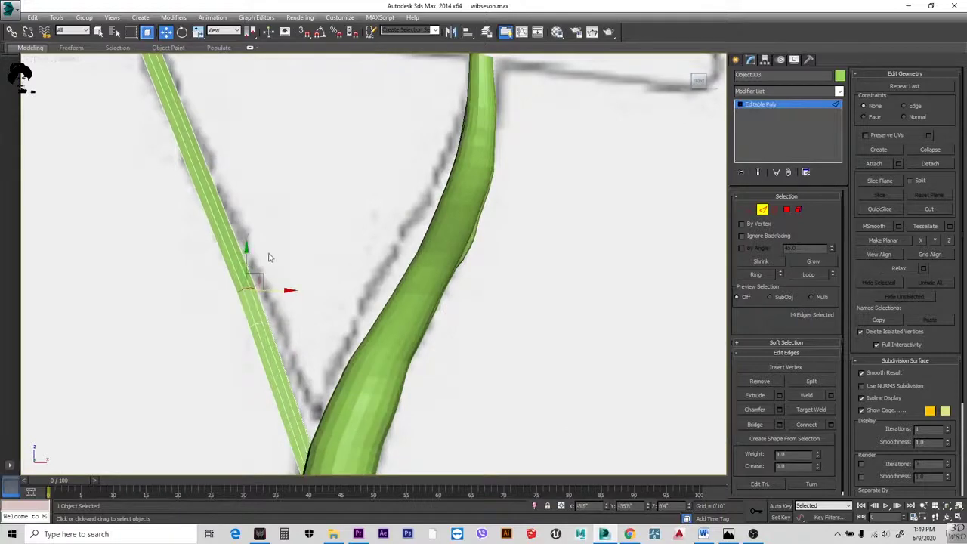
pyautogui.scroll(-3, 268, 258)
pyautogui.scroll(3, 278, 307)
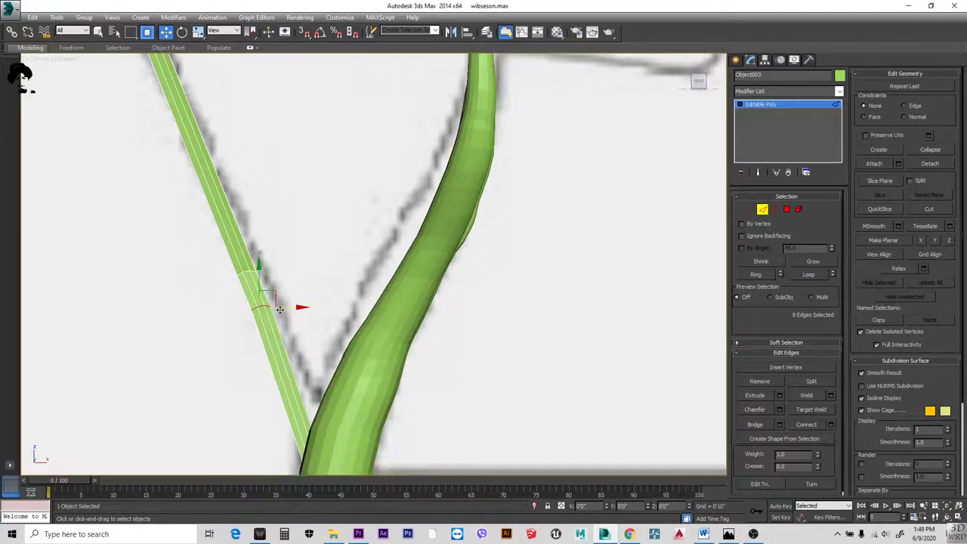
pyautogui.scroll(-2, 294, 254)
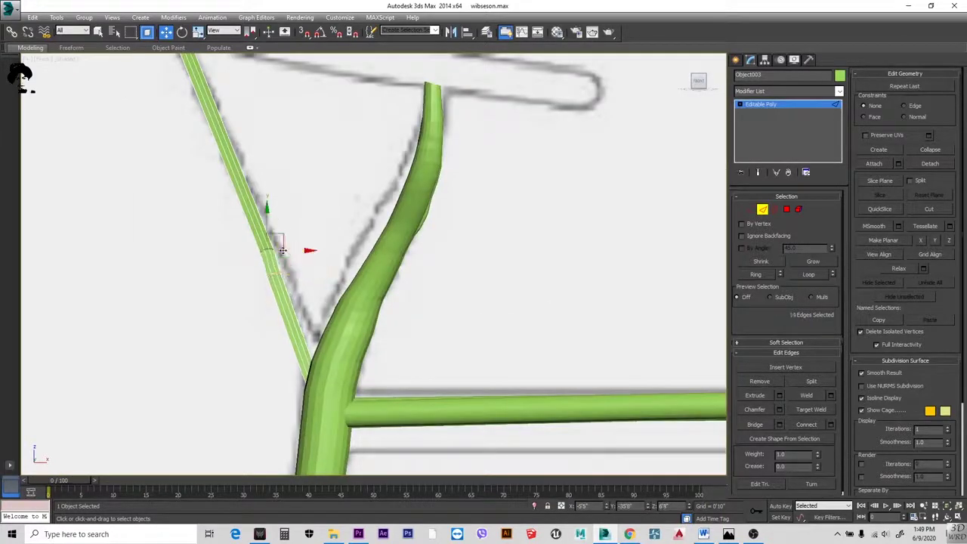
# - Fine-tune the upper edge row at the splat's bend for a continuous slope, then view the chair from an angle
pyautogui.scroll(-4, 287, 250)
pyautogui.click(255, 244)
pyautogui.scroll(5, 298, 264)
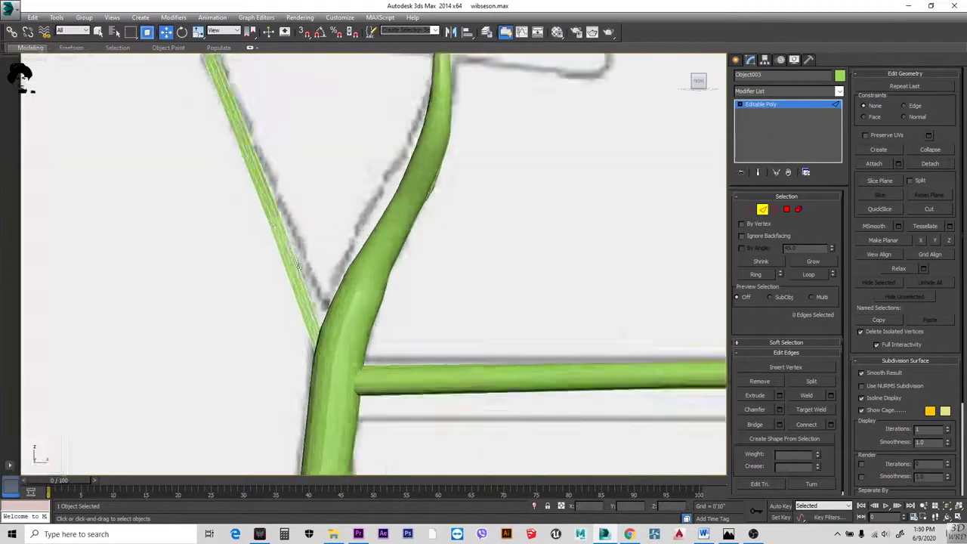
pyautogui.scroll(2, 297, 265)
pyautogui.doubleClick(291, 221)
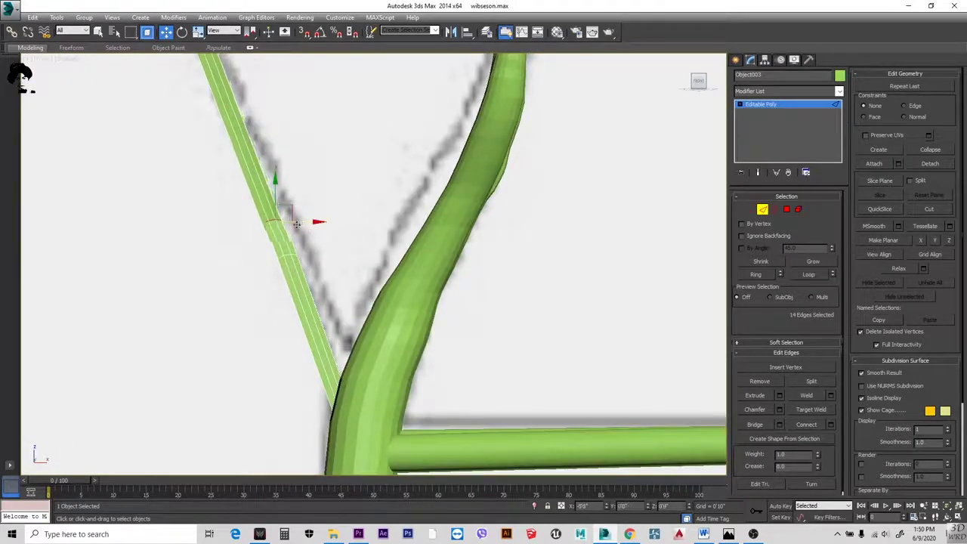
pyautogui.click(326, 192)
pyautogui.scroll(-4, 327, 192)
pyautogui.scroll(3, 325, 227)
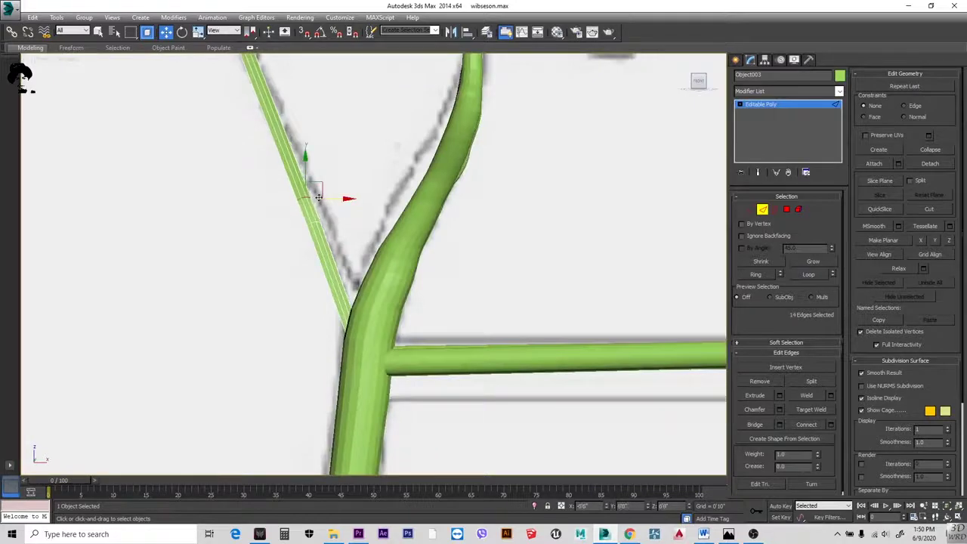
pyautogui.scroll(-3, 350, 190)
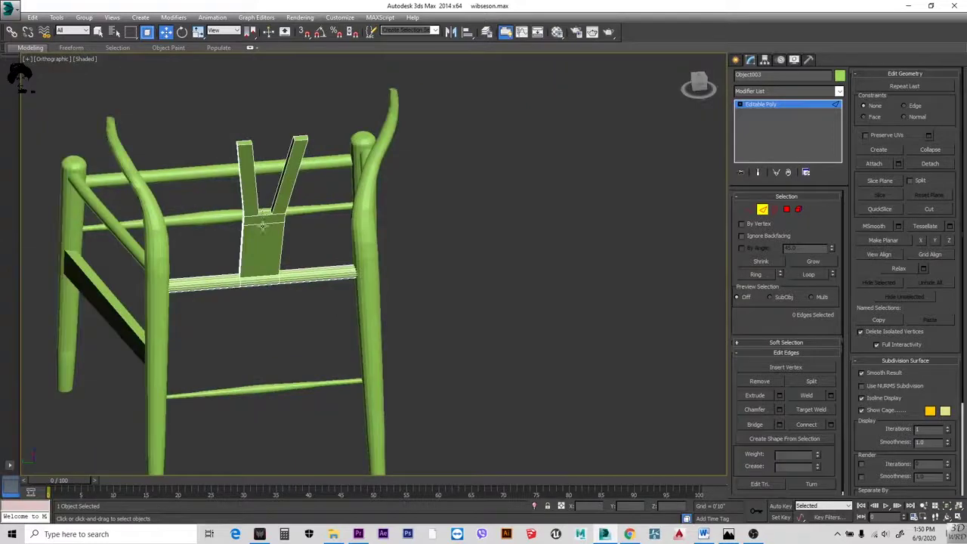
pyautogui.scroll(-5, 262, 226)
pyautogui.keyDown('alt'); pyautogui.moveTo(262, 225); pyautogui.dragTo(306, 279, button='middle'); pyautogui.keyUp('alt')
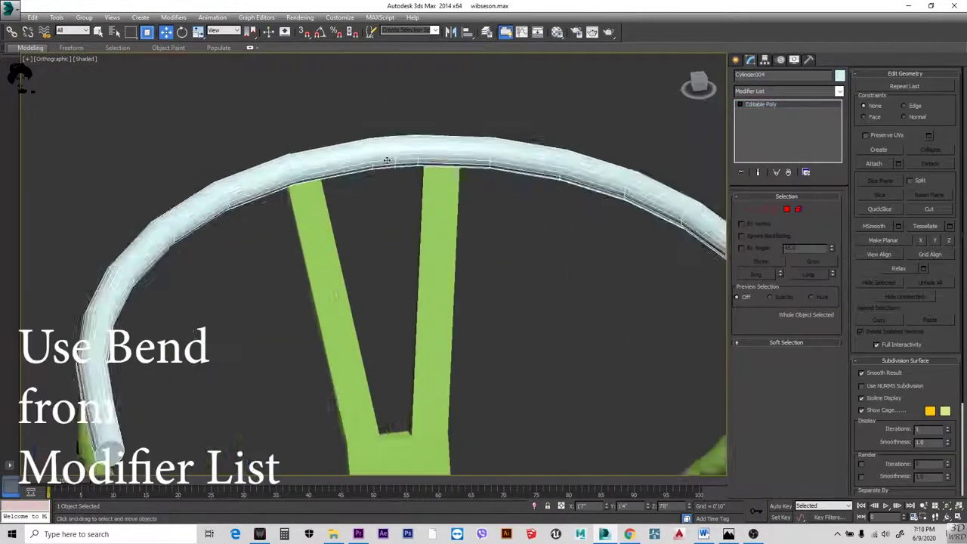
# - Select the neighbouring lengthwise edge loops along the inner face of the bent cylinder that forms the top rail
pyautogui.scroll(3, 478, 134)
pyautogui.click(808, 274)
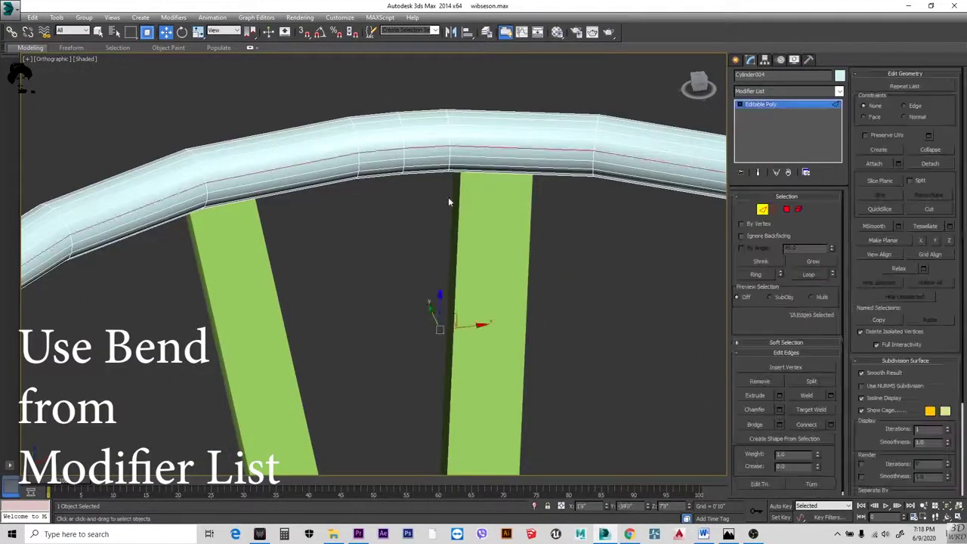
pyautogui.scroll(3, 291, 164)
pyautogui.scroll(-4, 425, 277)
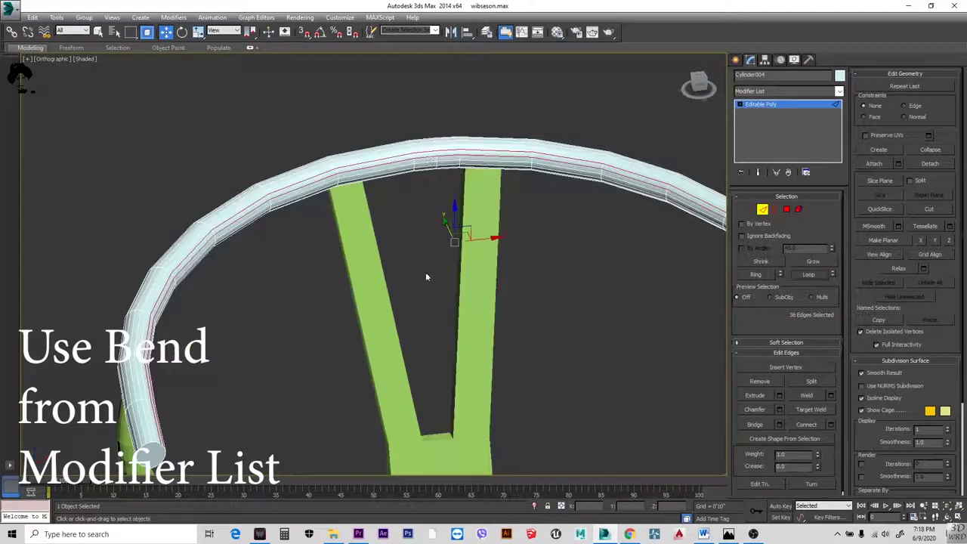
pyautogui.moveTo(630, 234); pyautogui.dragTo(484, 152, button='middle')
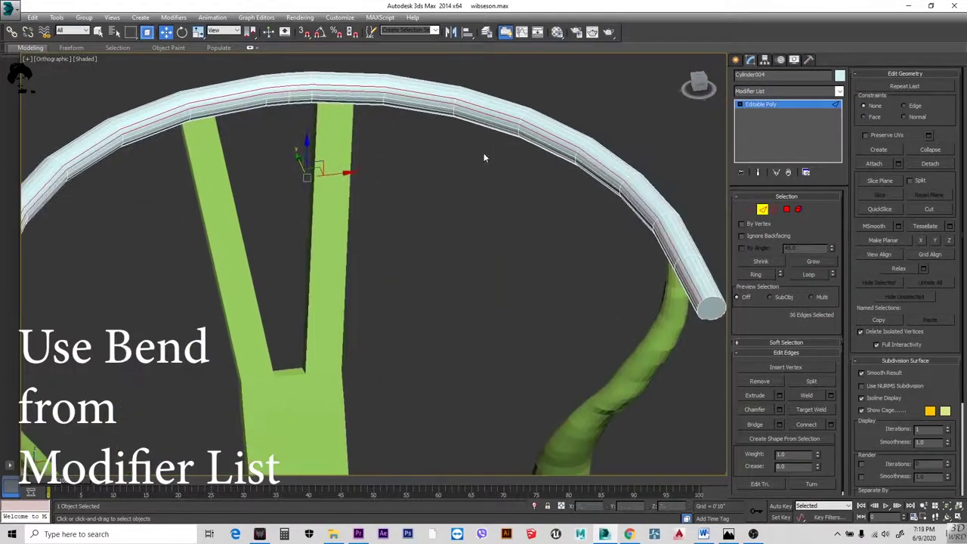
pyautogui.scroll(2, 680, 273)
pyautogui.scroll(-4, 605, 231)
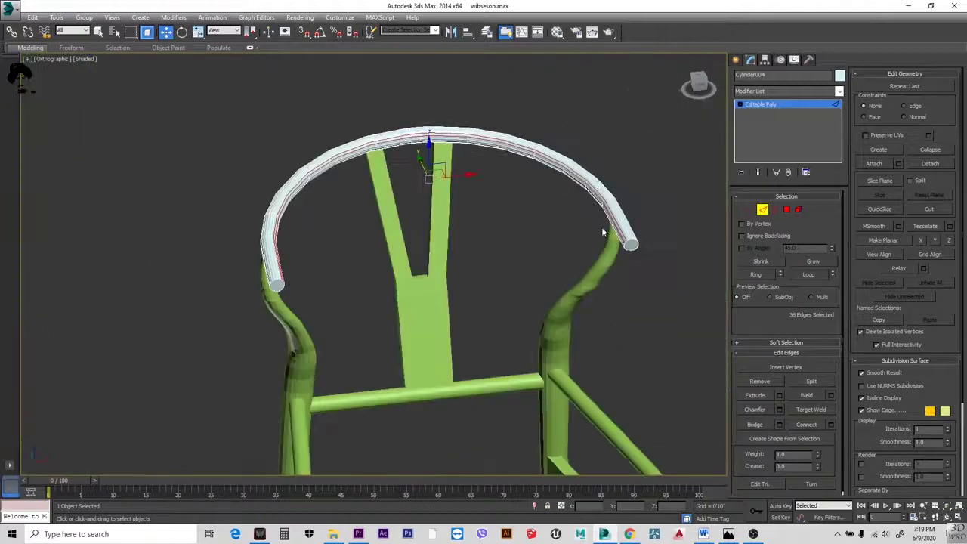
pyautogui.scroll(6, 393, 198)
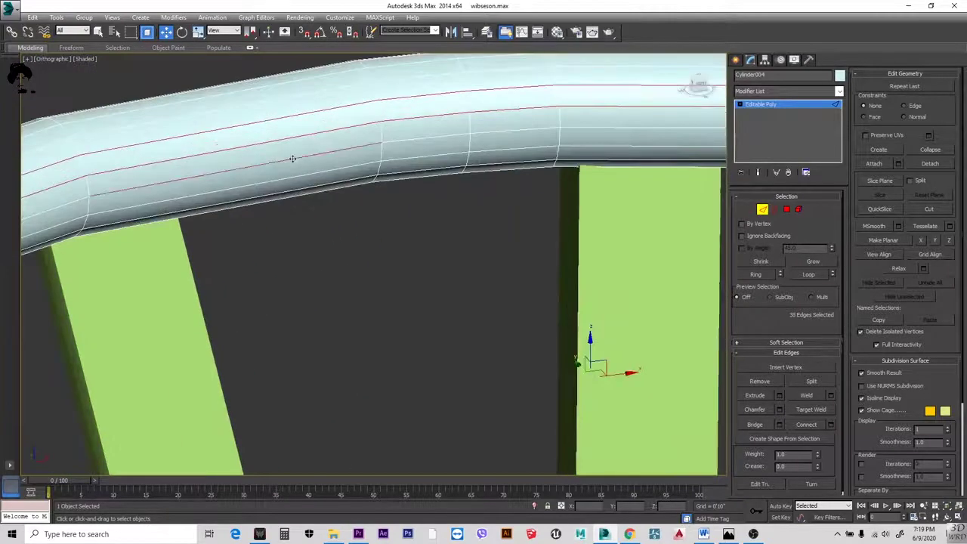
pyautogui.scroll(-3, 442, 210)
pyautogui.keyDown('alt'); pyautogui.moveTo(443, 210); pyautogui.dragTo(427, 140, button='middle'); pyautogui.keyUp('alt')
pyautogui.scroll(5, 427, 148)
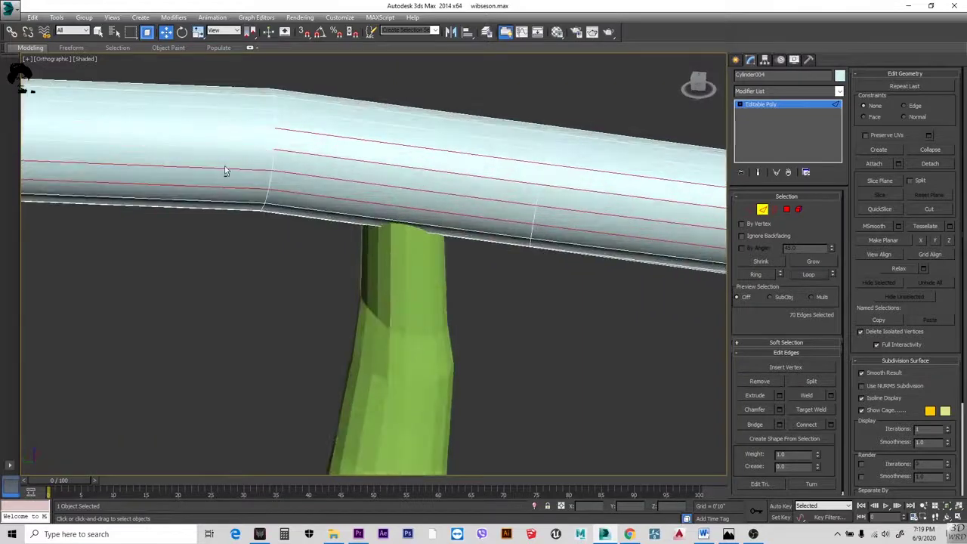
# - Deselect the inner-face edge segments near both ends of the top rail, keeping only its curved back portion
pyautogui.scroll(-5, 227, 187)
pyautogui.scroll(5, 302, 204)
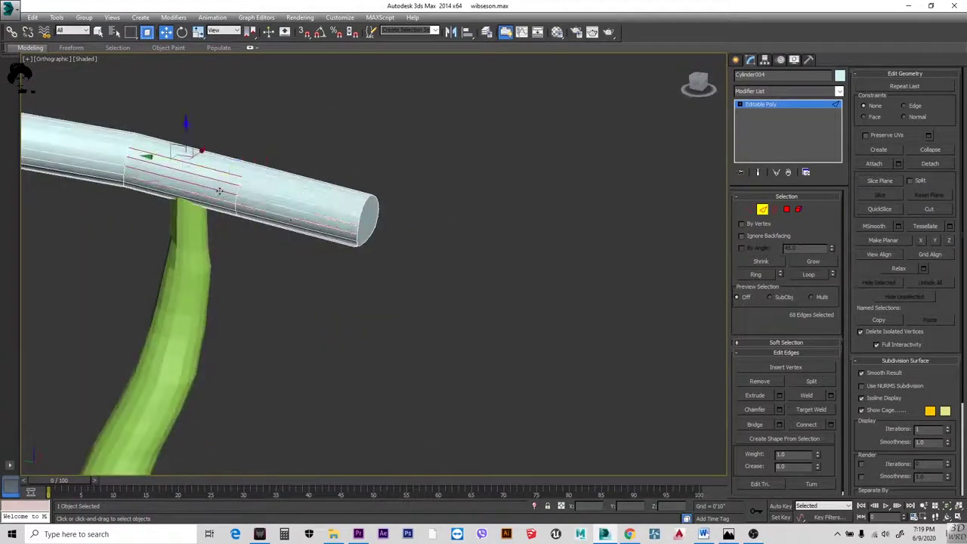
pyautogui.scroll(-3, 219, 191)
pyautogui.keyDown('alt'); pyautogui.moveTo(295, 183); pyautogui.dragTo(264, 163, button='middle'); pyautogui.keyUp('alt')
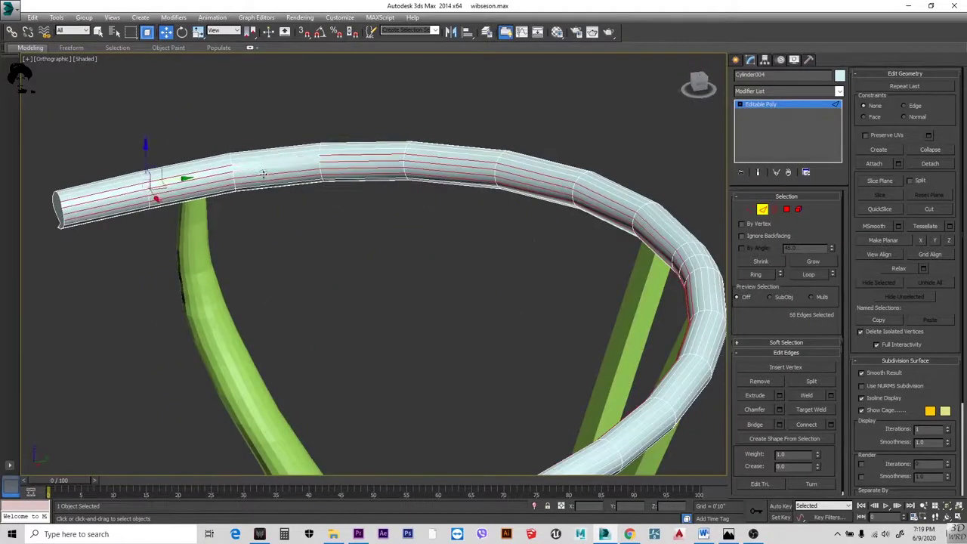
pyautogui.keyDown('alt'); pyautogui.moveTo(90, 208); pyautogui.dragTo(337, 228, button='middle'); pyautogui.keyUp('alt')
pyautogui.scroll(3, 198, 203)
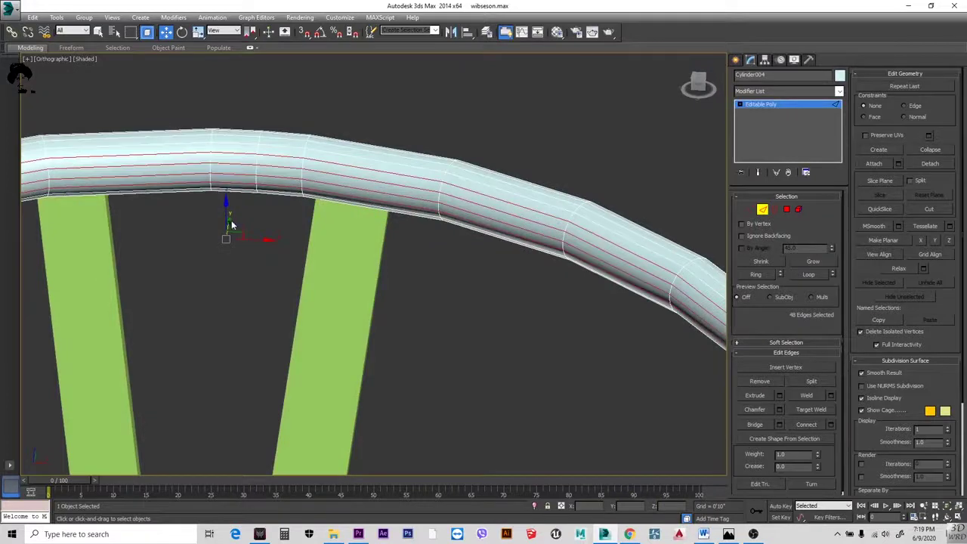
# - Shift the selected inner edges slightly along the Y axis toward the back of the rail, and clear the edge selection
pyautogui.keyDown('alt'); pyautogui.moveTo(238, 209); pyautogui.dragTo(338, 211, button='middle'); pyautogui.keyUp('alt')
pyautogui.keyDown('alt'); pyautogui.moveTo(182, 229); pyautogui.dragTo(176, 228, button='middle'); pyautogui.keyUp('alt')
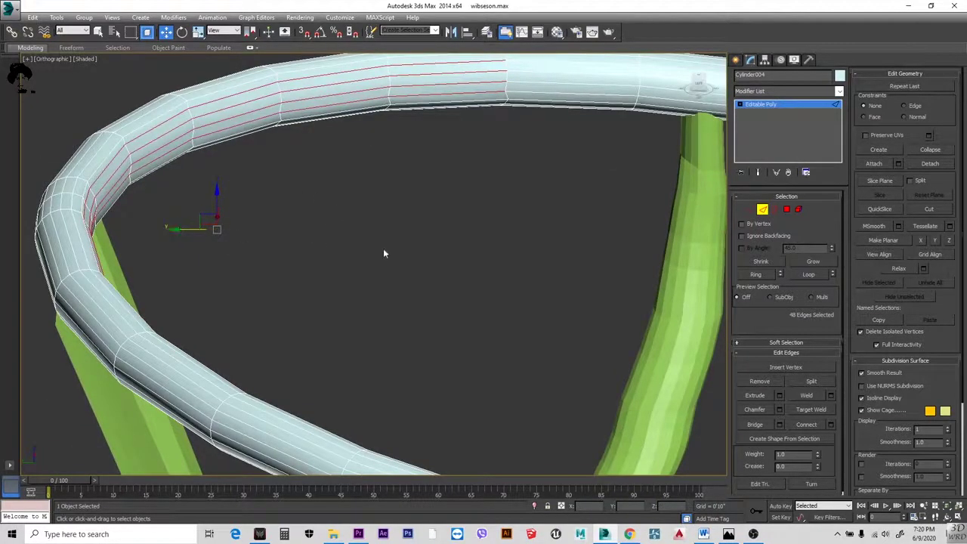
pyautogui.click(388, 220)
pyautogui.scroll(-5, 389, 220)
pyautogui.keyDown('alt'); pyautogui.moveTo(389, 220); pyautogui.dragTo(537, 240, button='middle'); pyautogui.keyUp('alt')
pyautogui.press('super')
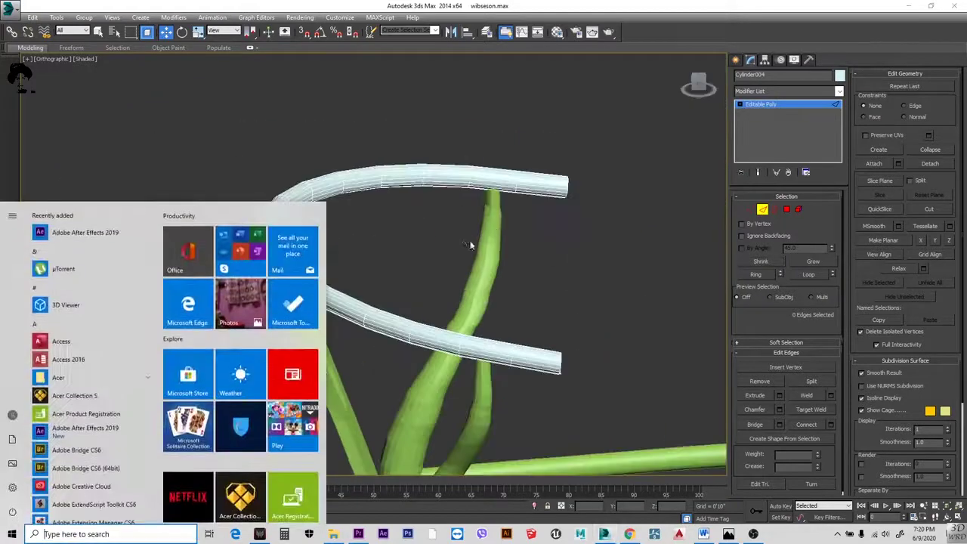
pyautogui.press('Escape')
# - Select the lengthwise edge loops along the outer face of the top rail
pyautogui.scroll(6, 263, 194)
pyautogui.scroll(-5, 367, 238)
pyautogui.scroll(6, 297, 285)
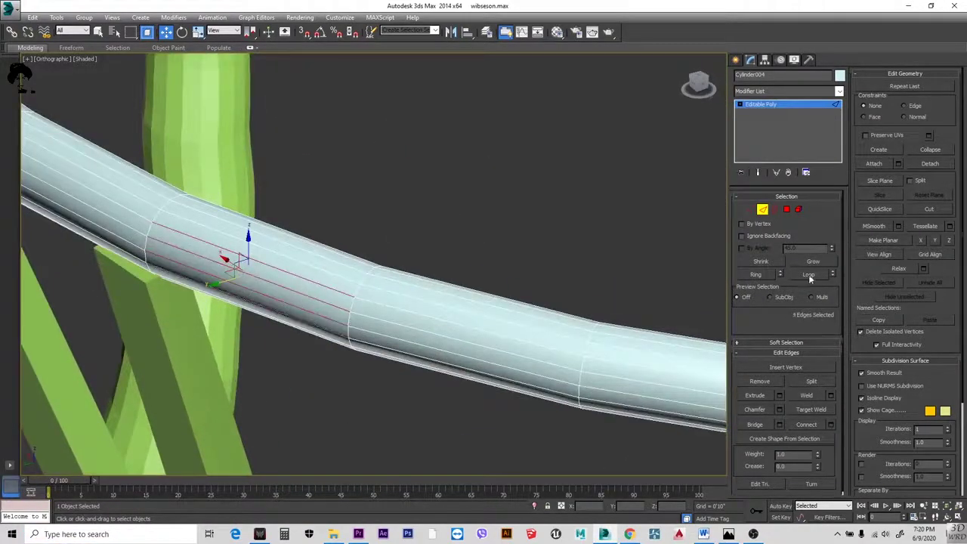
pyautogui.click(810, 275)
pyautogui.scroll(-5, 257, 273)
pyautogui.scroll(5, 257, 274)
# - Remove the outer-face edge segments near both ends of the top rail from the selection
pyautogui.keyDown('alt'); pyautogui.click(279, 272); pyautogui.keyUp('alt')
pyautogui.scroll(3, 280, 272)
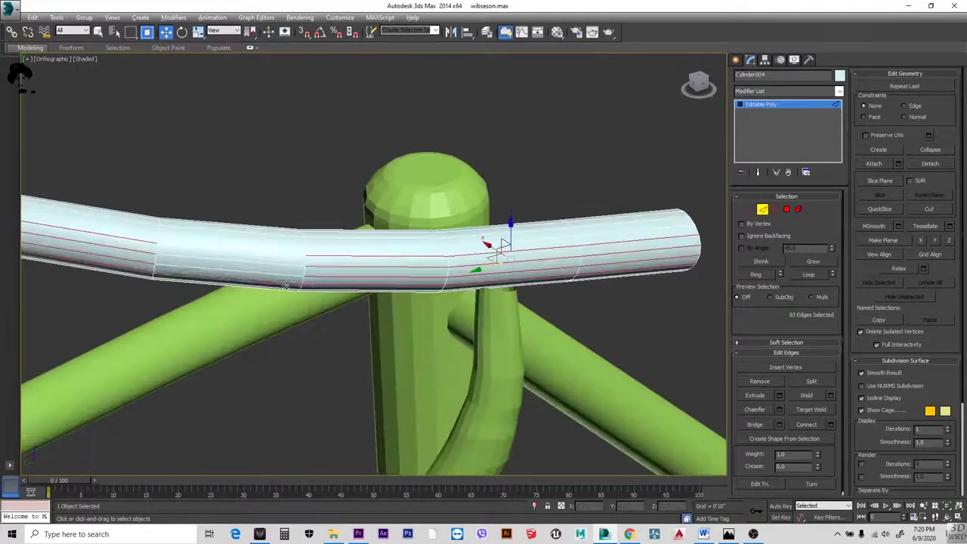
pyautogui.keyDown('alt'); pyautogui.click(326, 273); pyautogui.keyUp('alt')
pyautogui.keyDown('alt'); pyautogui.click(397, 268); pyautogui.keyUp('alt')
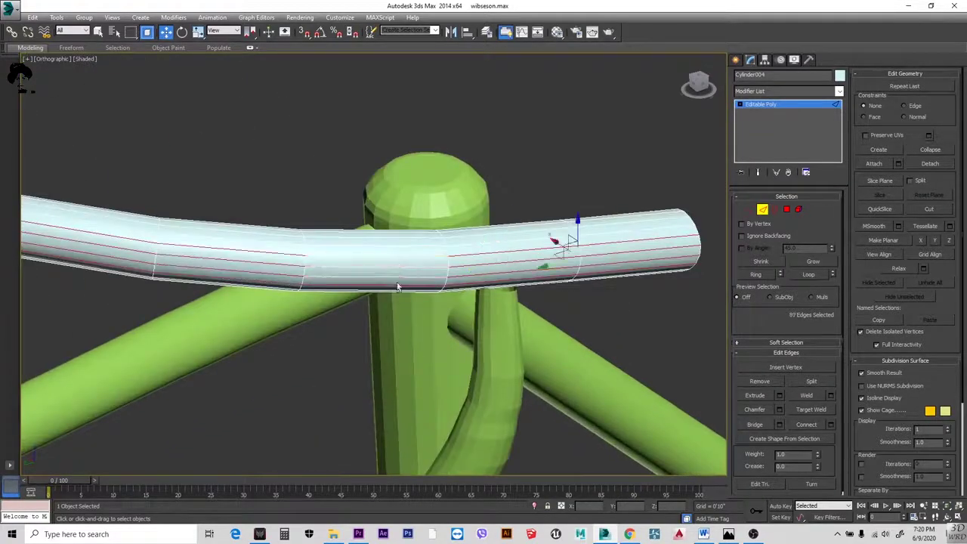
pyautogui.keyDown('alt'); pyautogui.click(588, 256); pyautogui.keyUp('alt')
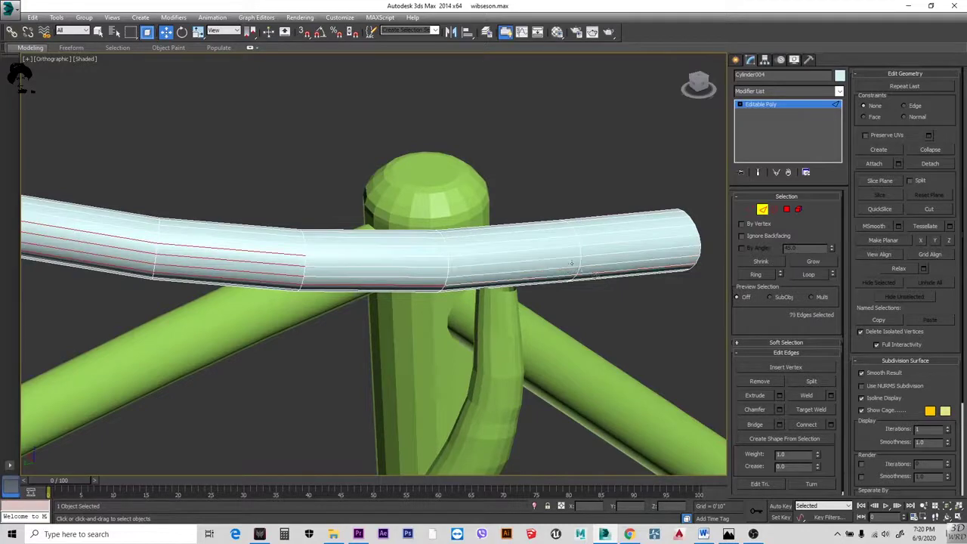
pyautogui.scroll(-5, 572, 263)
pyautogui.keyDown('alt'); pyautogui.moveTo(553, 260); pyautogui.dragTo(453, 219, button='middle'); pyautogui.keyUp('alt')
pyautogui.scroll(5, 437, 206)
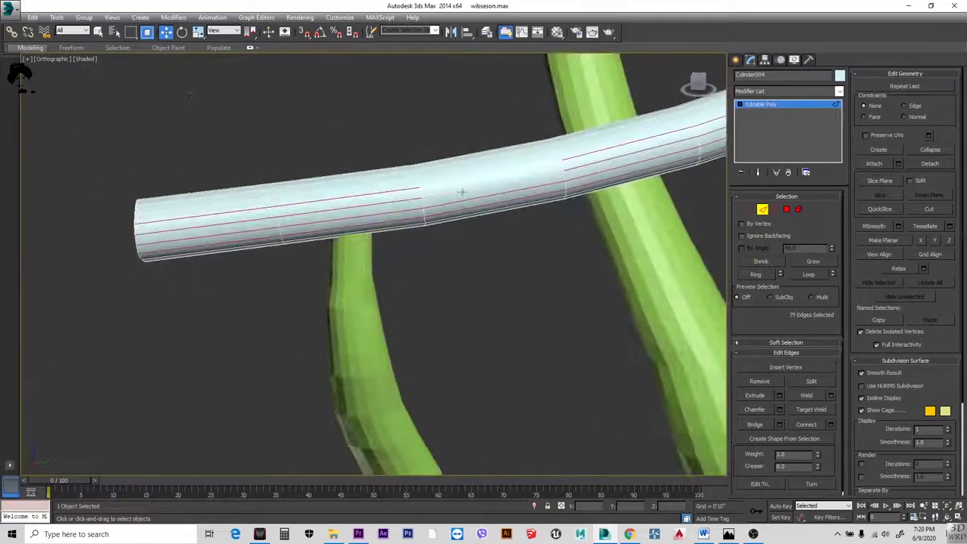
pyautogui.keyDown('alt'); pyautogui.doubleClick(266, 229); pyautogui.keyUp('alt')
# - Move the selected outer edges of the top rail's curved back portion along the Y axis
pyautogui.scroll(-4, 266, 228)
pyautogui.keyDown('alt'); pyautogui.moveTo(266, 229); pyautogui.dragTo(363, 182, button='middle'); pyautogui.keyUp('alt')
pyautogui.scroll(4, 428, 145)
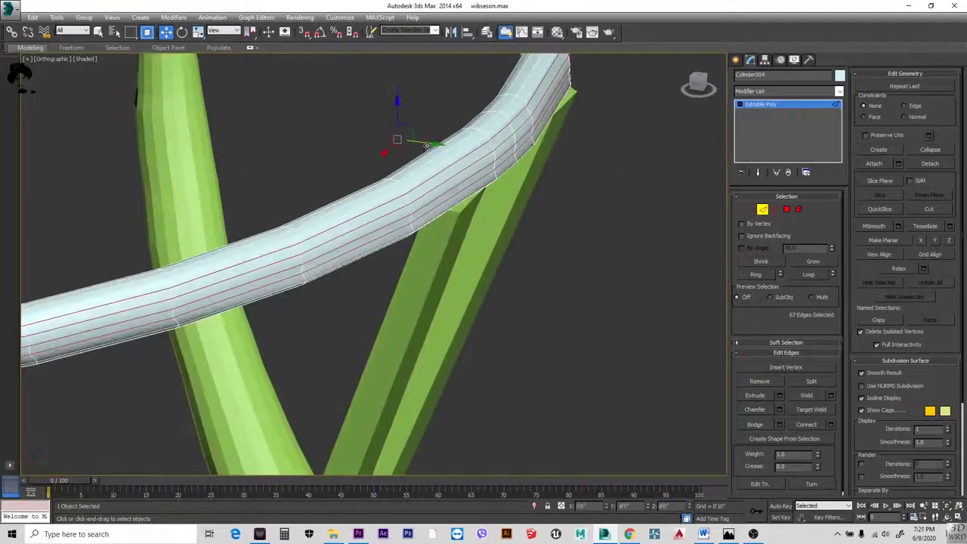
pyautogui.scroll(-4, 446, 157)
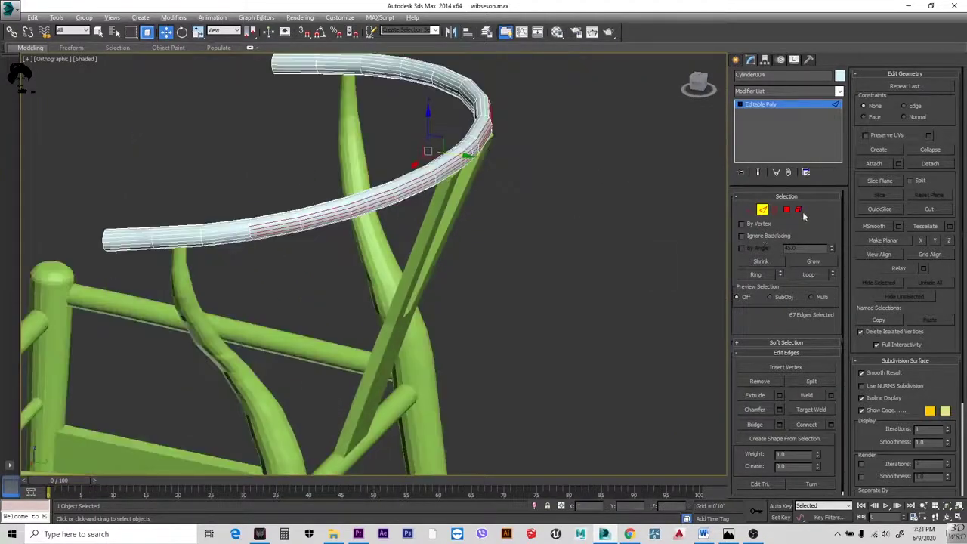
# - Leave edge editing, deselect the top rail and examine how it meets the splat and the rear legs
pyautogui.press('4')
pyautogui.scroll(4, 291, 231)
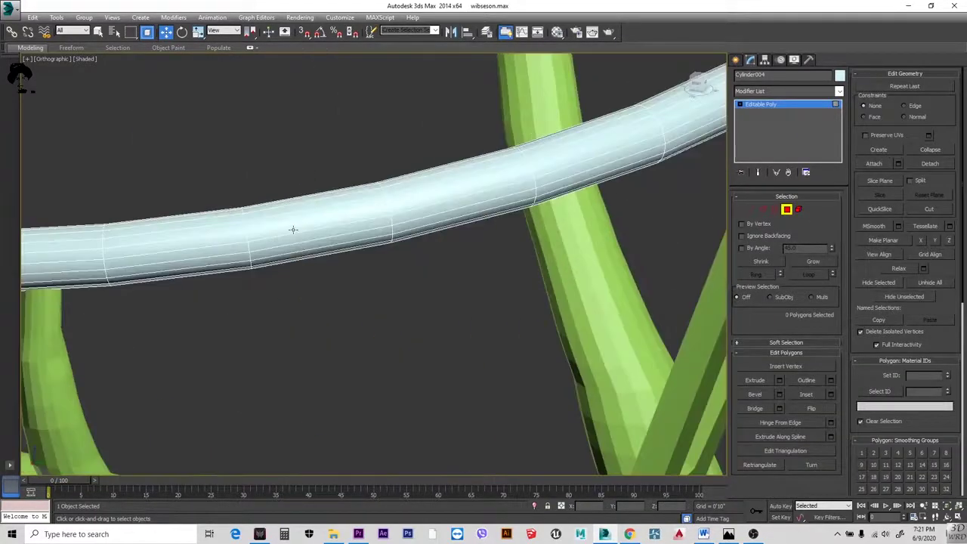
pyautogui.scroll(-4, 293, 230)
pyautogui.keyDown('alt'); pyautogui.moveTo(280, 262); pyautogui.dragTo(553, 173, button='middle'); pyautogui.keyUp('alt')
pyautogui.scroll(3, 237, 141)
pyautogui.click(237, 140)
pyautogui.scroll(-2, 323, 179)
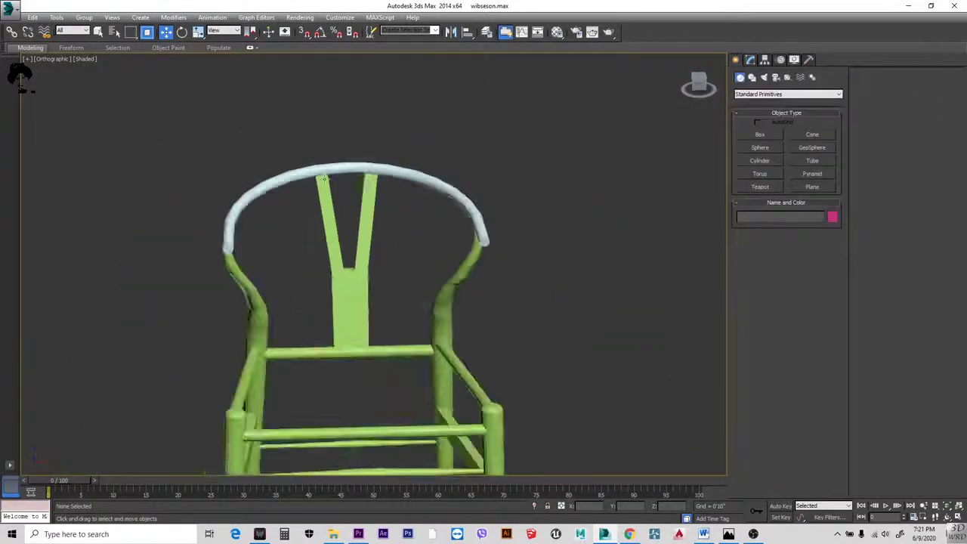
# - Select the entire top rail at element level and inspect its curve and fit from above and from the front
pyautogui.moveTo(323, 179); pyautogui.dragTo(168, 222, button='middle')
pyautogui.scroll(-4, 415, 275)
pyautogui.click(168, 222)
pyautogui.scroll(5, 168, 222)
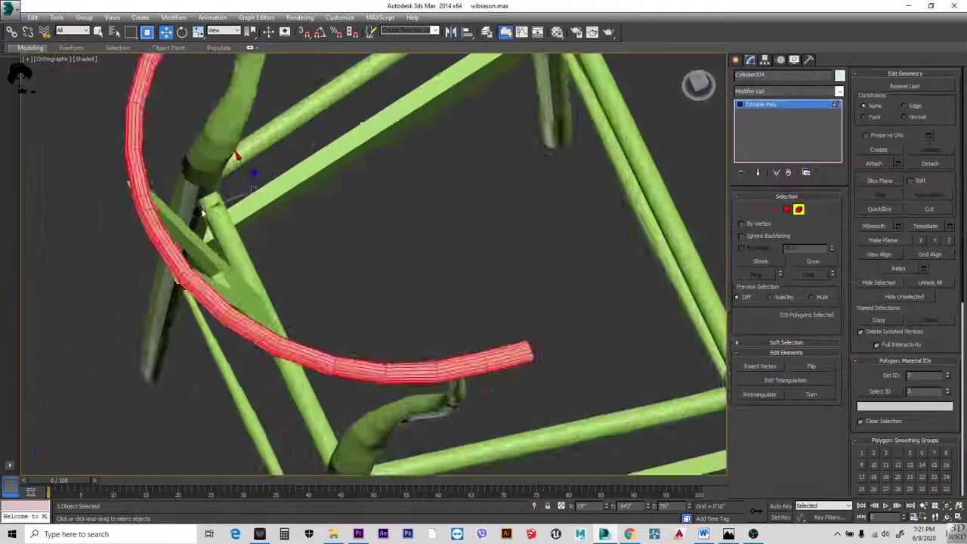
pyautogui.scroll(4, 203, 213)
pyautogui.keyDown('alt'); pyautogui.moveTo(268, 189); pyautogui.dragTo(510, 270, button='middle'); pyautogui.keyUp('alt')
pyautogui.scroll(2, 264, 171)
pyautogui.scroll(-2, 265, 172)
# - Attach the legs, splat, seat rails and stretchers to the top rail to form one frame object
pyautogui.press('1')
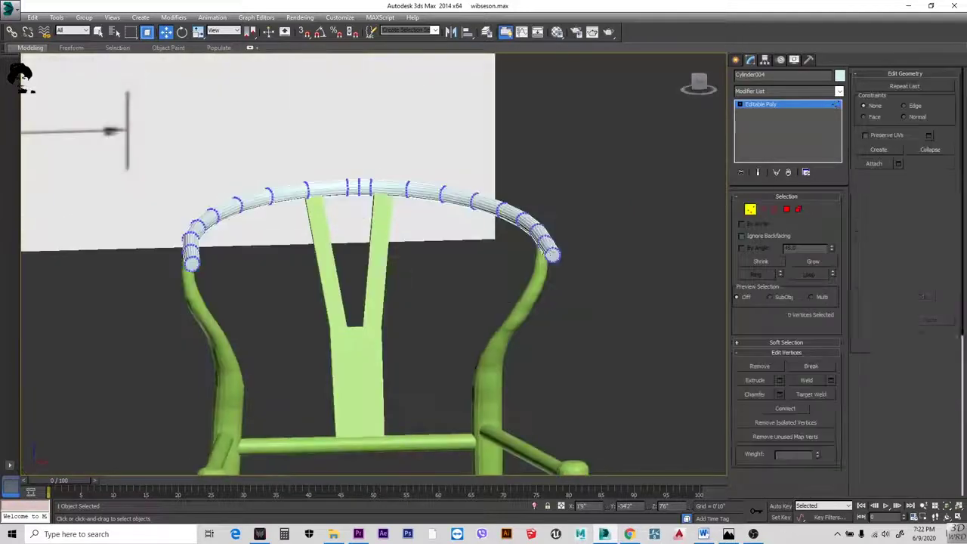
pyautogui.click(521, 300)
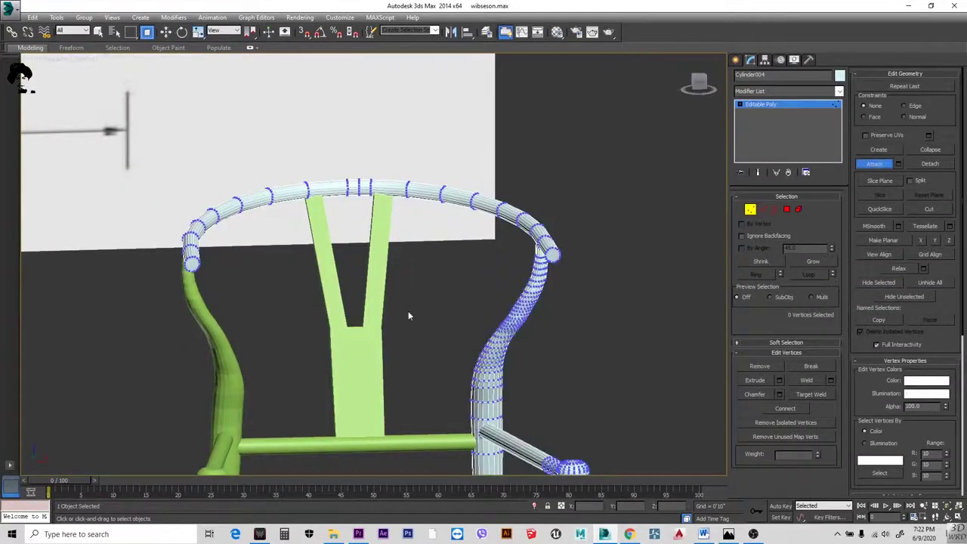
pyautogui.click(409, 313)
pyautogui.click(212, 372)
pyautogui.scroll(-5, 278, 369)
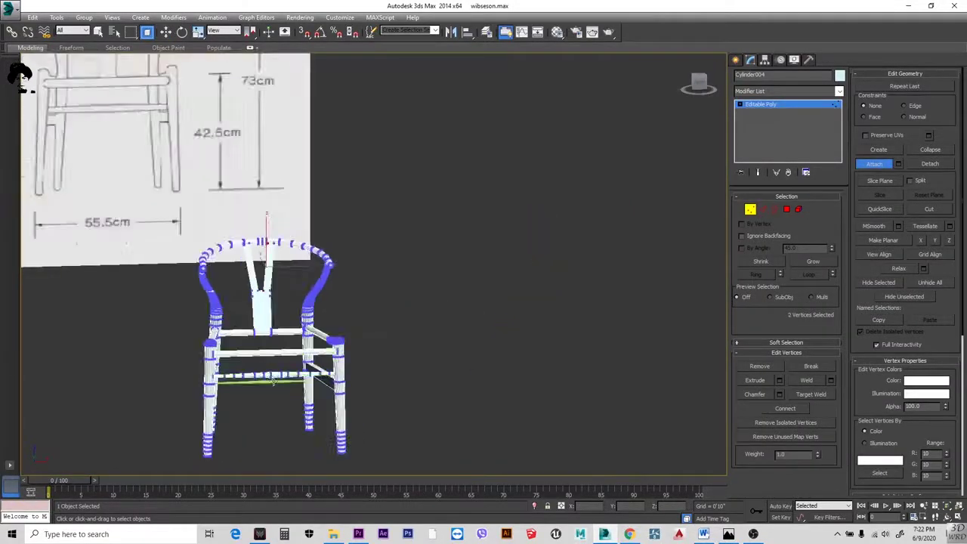
pyautogui.scroll(6, 457, 319)
pyautogui.scroll(-4, 482, 277)
# - Create a box for the seat in the top view, about 1'5" wide, between the chair's legs
pyautogui.click(736, 59)
pyautogui.scroll(-4, 454, 332)
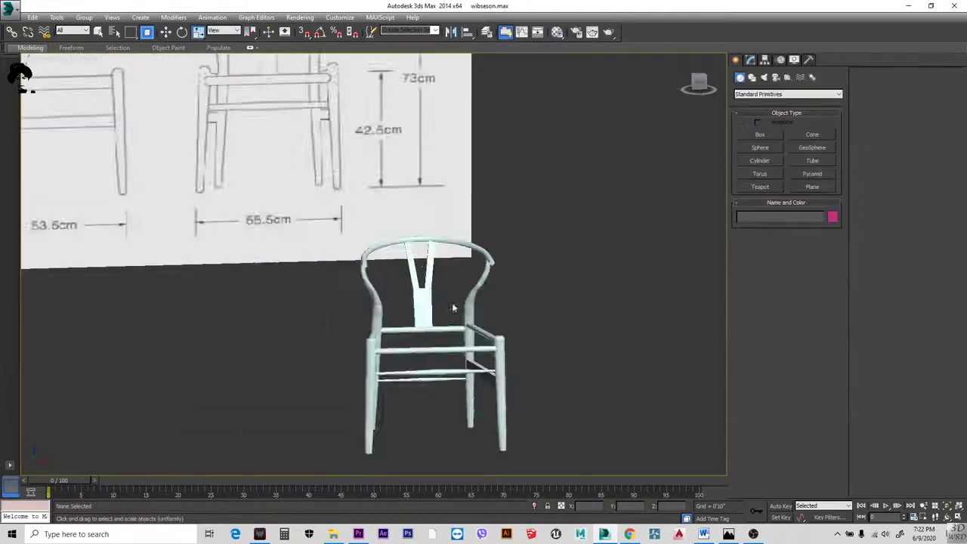
pyautogui.scroll(4, 462, 334)
pyautogui.moveTo(572, 143); pyautogui.dragTo(266, 408)
pyautogui.scroll(-3, 475, 444)
pyautogui.keyDown('alt'); pyautogui.moveTo(474, 445); pyautogui.dragTo(426, 285, button='middle'); pyautogui.keyUp('alt')
pyautogui.press('f')
pyautogui.scroll(-3, 719, 258)
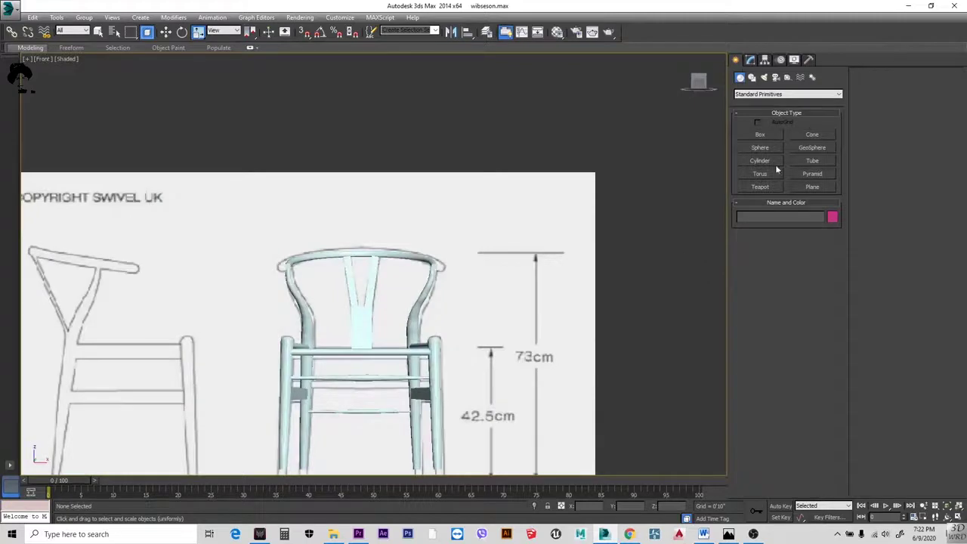
pyautogui.click(760, 135)
pyautogui.scroll(-3, 449, 287)
pyautogui.press('t')
pyautogui.moveTo(281, 355); pyautogui.dragTo(368, 256)
pyautogui.press('f')
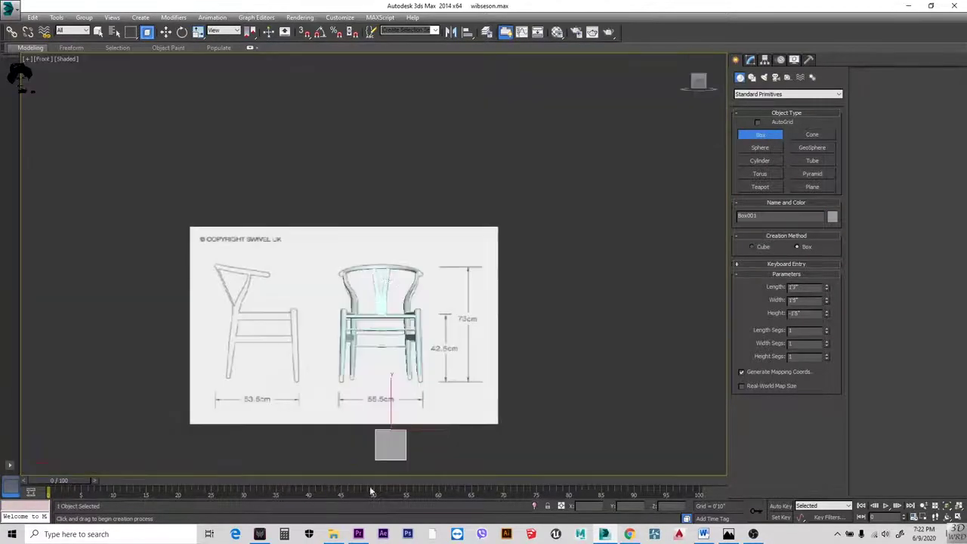
# - Raise the seat box to the chair's lower backrest in the front view and thin its height to -0'1"
pyautogui.scroll(-2, 378, 370)
pyautogui.scroll(4, 379, 353)
pyautogui.press('w')
pyautogui.moveTo(379, 353); pyautogui.dragTo(378, 161)
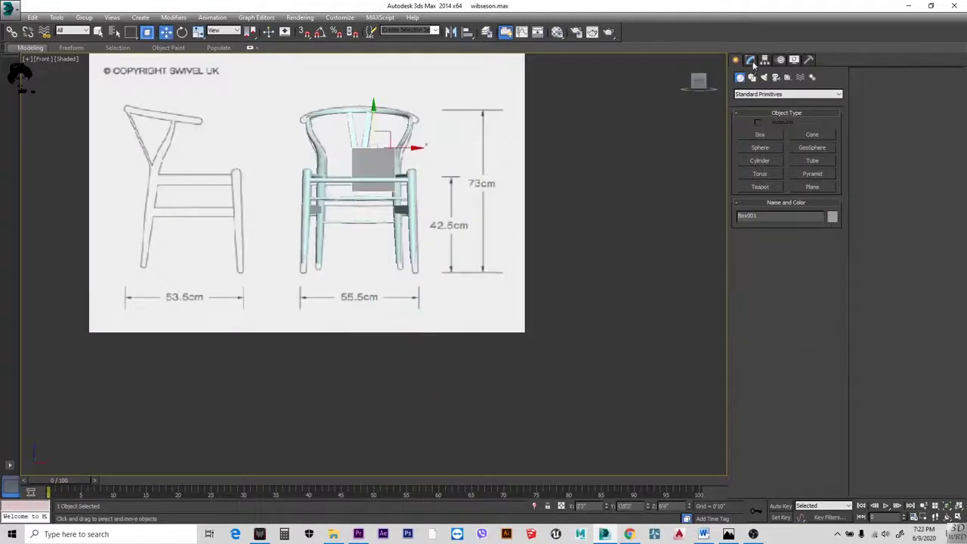
pyautogui.click(751, 60)
pyautogui.moveTo(827, 253); pyautogui.dragTo(817, 189)
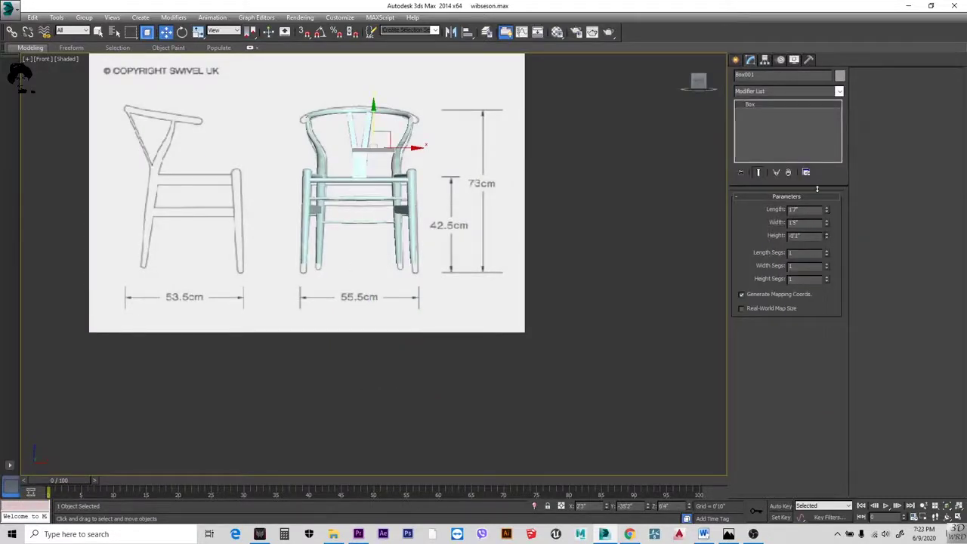
# - Enlarge the seat box to about 2'8" long and 3'5" wide, covering the area between the seat rails
pyautogui.press('t')
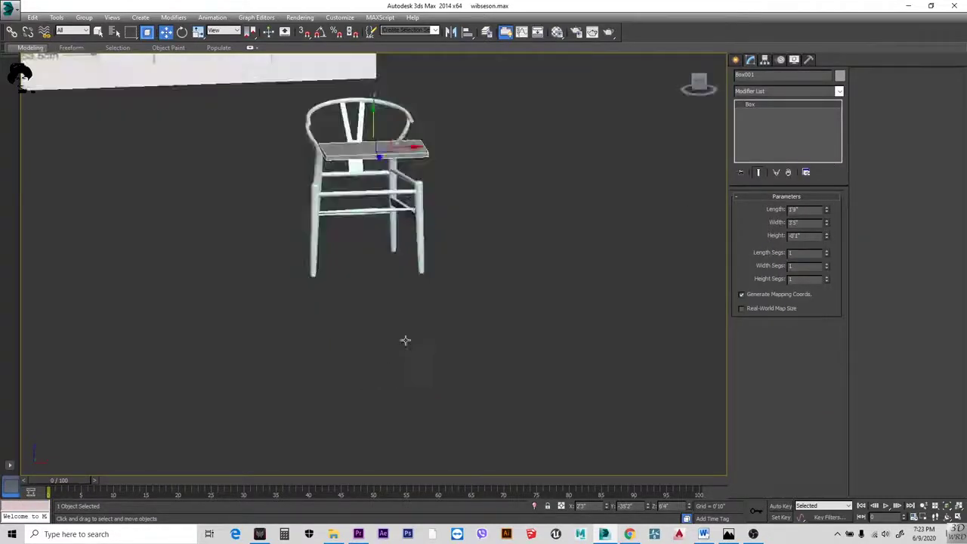
pyautogui.moveTo(828, 224); pyautogui.dragTo(822, 244)
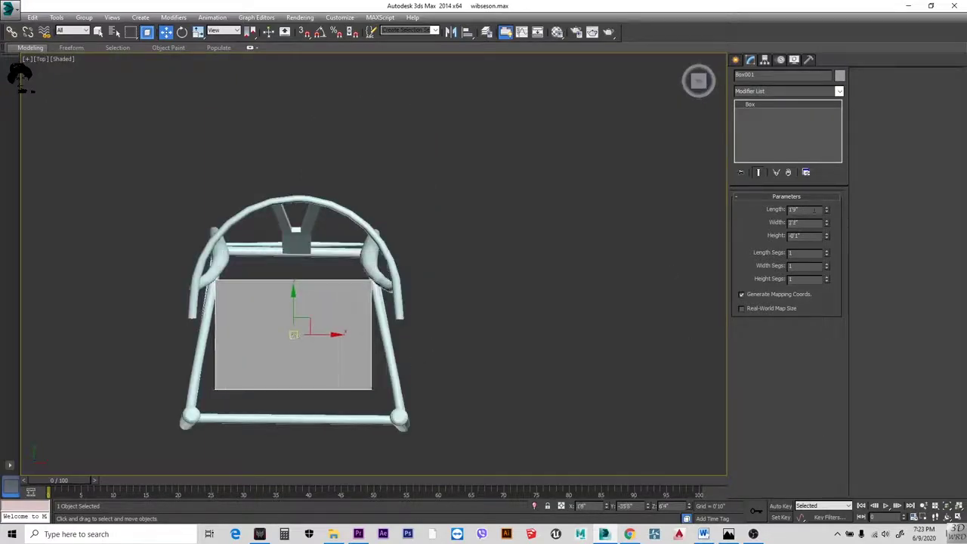
pyautogui.moveTo(827, 210); pyautogui.dragTo(826, 182)
pyautogui.keyDown('alt'); pyautogui.moveTo(179, 467); pyautogui.dragTo(230, 432, button='middle'); pyautogui.keyUp('alt')
pyautogui.scroll(2, 190, 430)
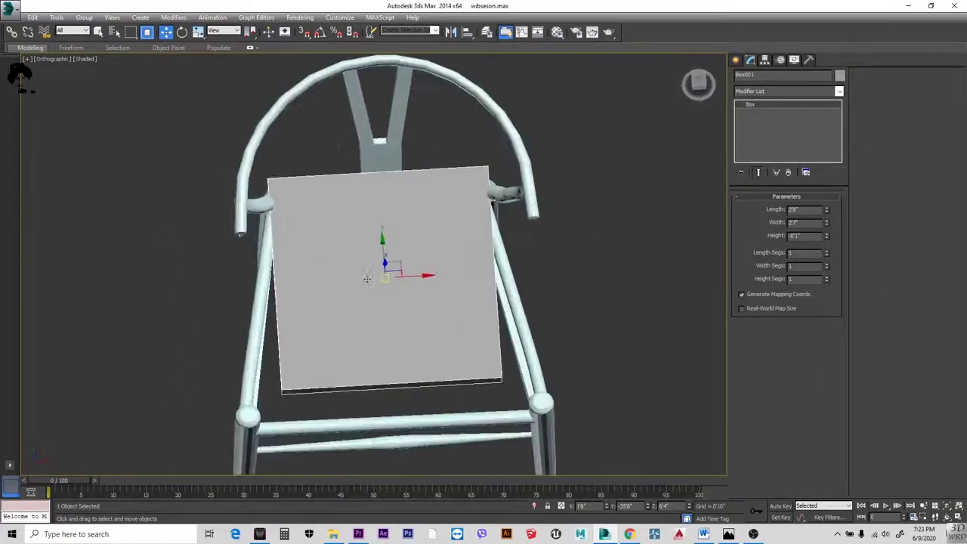
pyautogui.click(826, 215)
pyautogui.press('t')
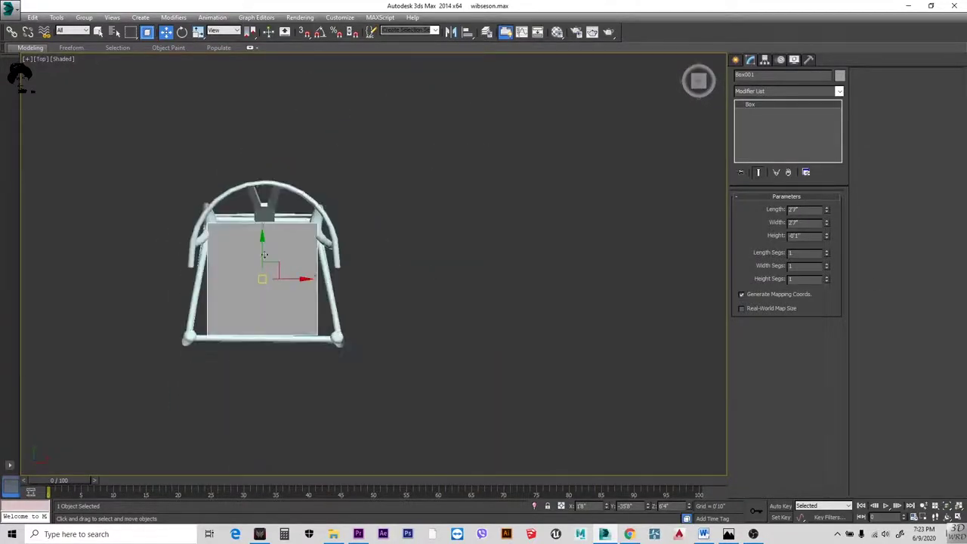
pyautogui.moveTo(827, 224); pyautogui.dragTo(827, 204)
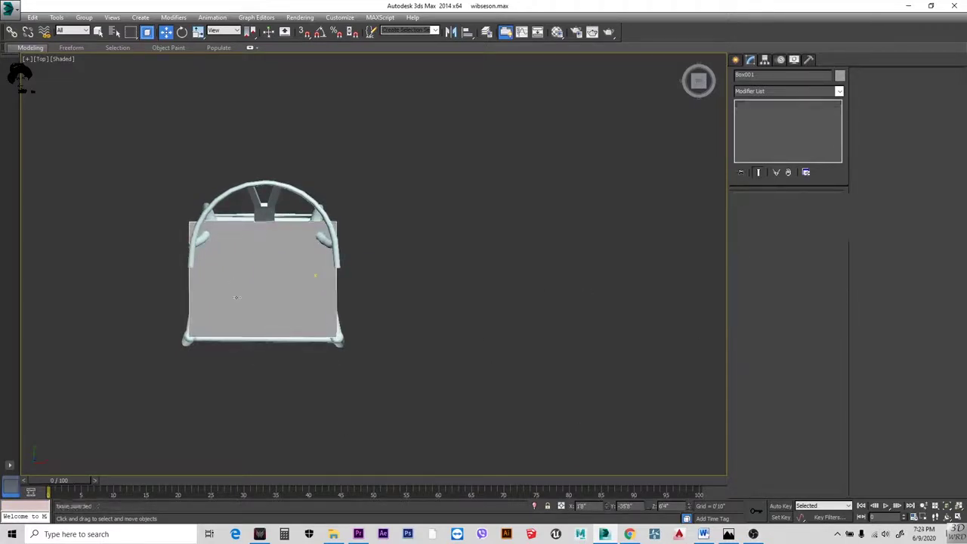
# - Lower the seat box to just above the front leg tops and thin its height to -0'0"
pyautogui.rightClick(240, 264)
pyautogui.keyDown('alt'); pyautogui.moveTo(257, 355); pyautogui.dragTo(241, 276, button='middle'); pyautogui.keyUp('alt')
pyautogui.press('f')
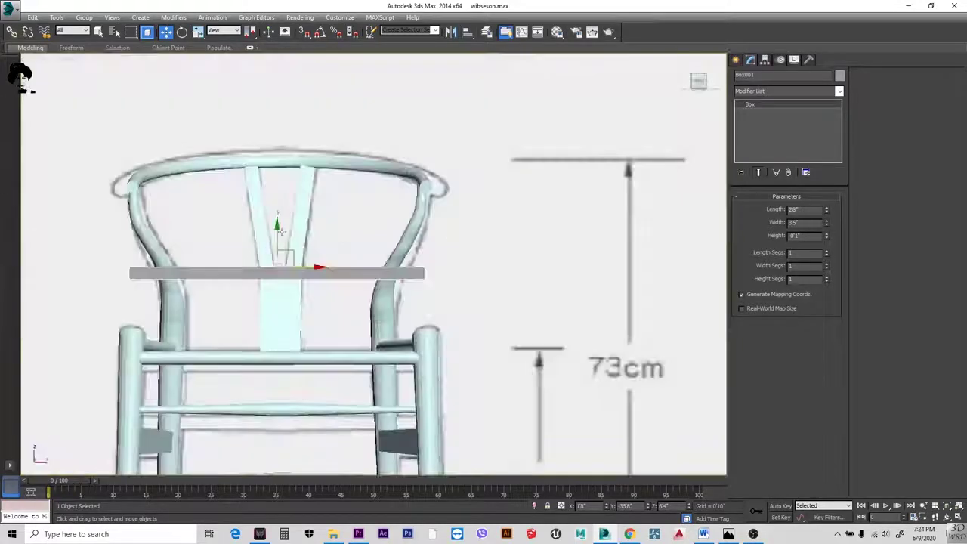
pyautogui.moveTo(276, 239); pyautogui.dragTo(277, 281)
pyautogui.rightClick(294, 323)
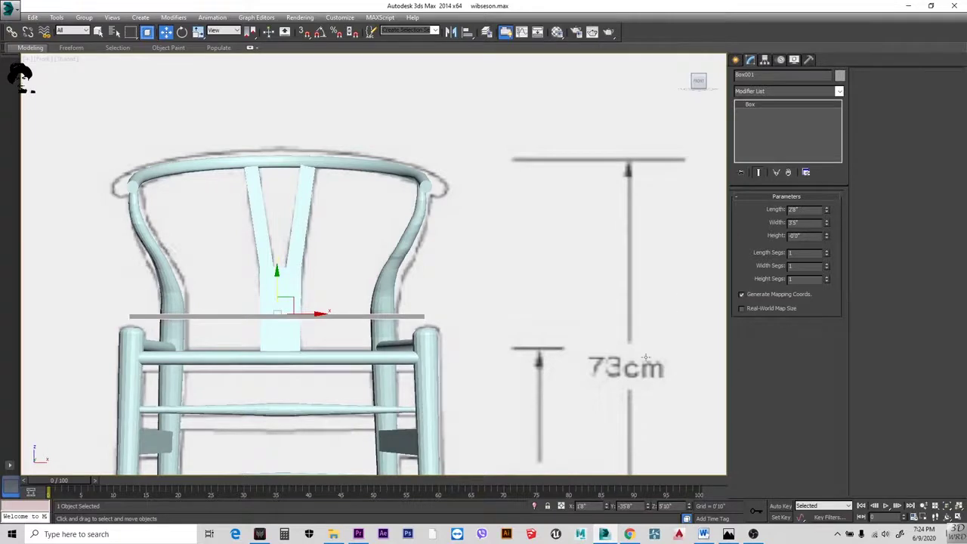
# - Convert the seat box to an editable poly and move one pair of rear corner vertices inward to the rear leg
pyautogui.rightClick(284, 312)
pyautogui.click(416, 419)
pyautogui.keyDown('alt'); pyautogui.moveTo(416, 419); pyautogui.dragTo(208, 278, button='middle'); pyautogui.keyUp('alt')
pyautogui.press('1')
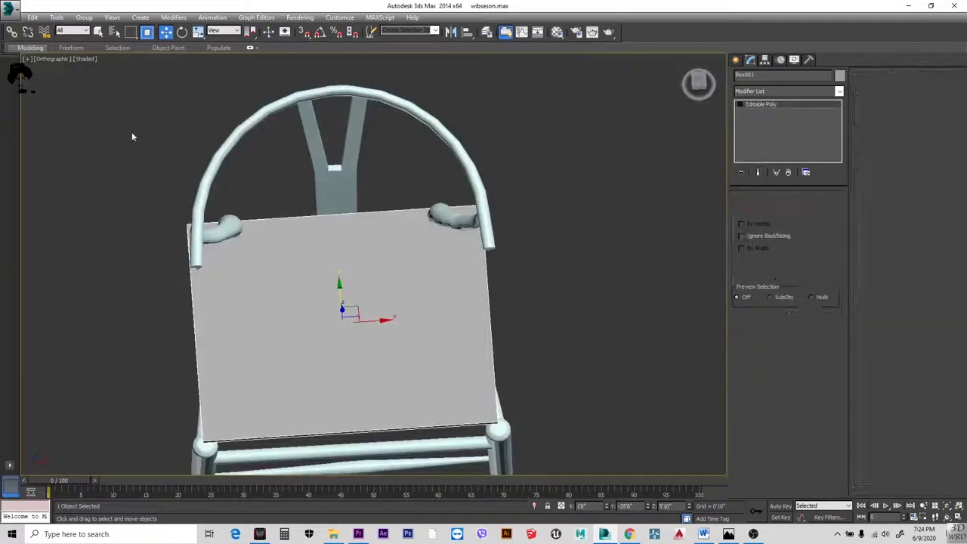
pyautogui.moveTo(175, 202); pyautogui.dragTo(198, 230)
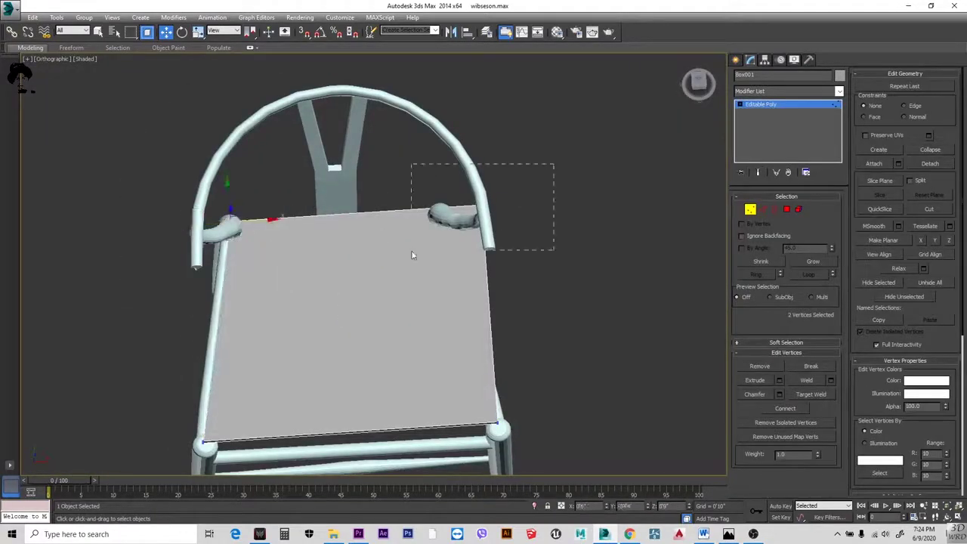
# - Move the opposite rear corner vertices inward to match the frame's taper and align the seat's rear edge with the back rail
pyautogui.moveTo(412, 255); pyautogui.dragTo(412, 253)
pyautogui.scroll(-3, 315, 363)
pyautogui.keyDown('alt'); pyautogui.moveTo(316, 363); pyautogui.dragTo(415, 309, button='middle'); pyautogui.keyUp('alt')
pyautogui.scroll(5, 340, 339)
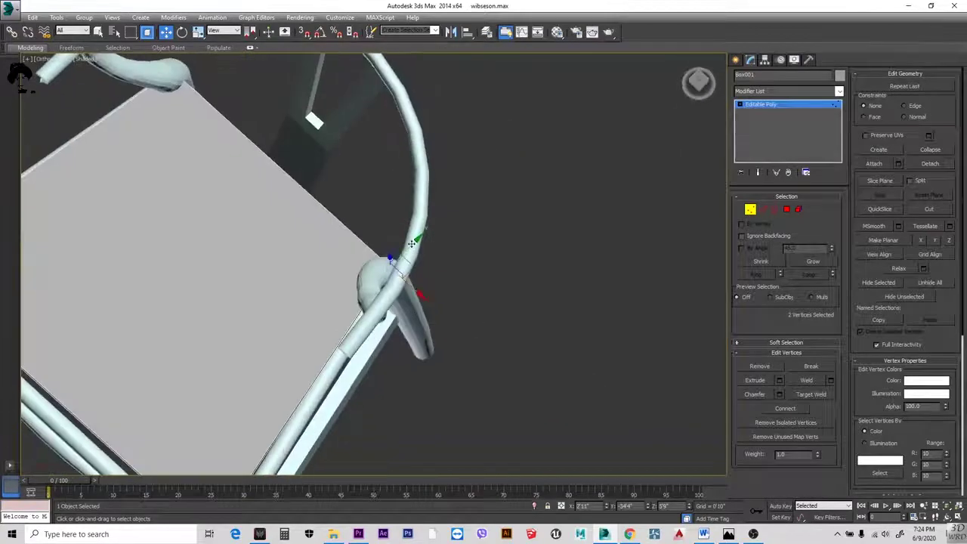
pyautogui.press('t')
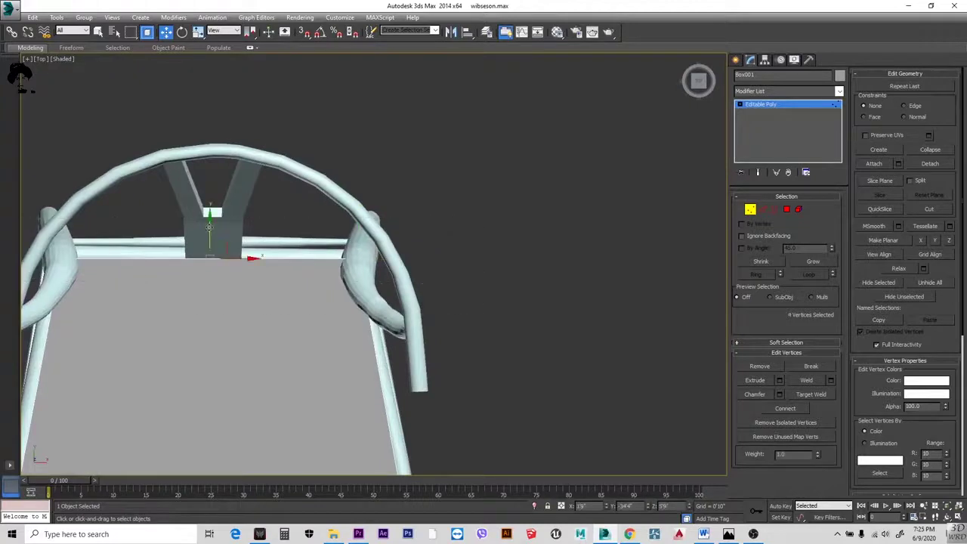
# - Select the whole seat panel at element level and lower it between the seat rails
pyautogui.keyDown('alt'); pyautogui.moveTo(367, 389); pyautogui.dragTo(220, 259, button='middle'); pyautogui.keyUp('alt')
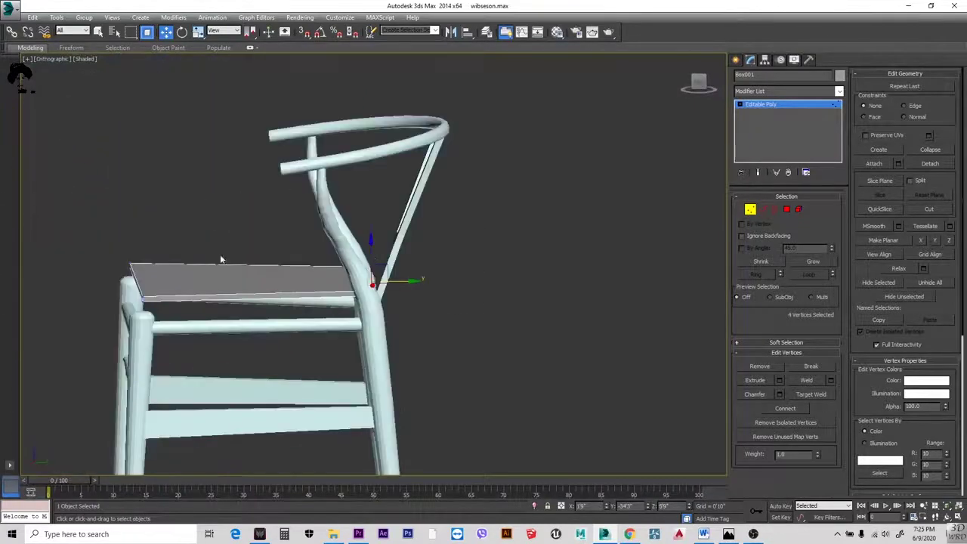
pyautogui.click(798, 210)
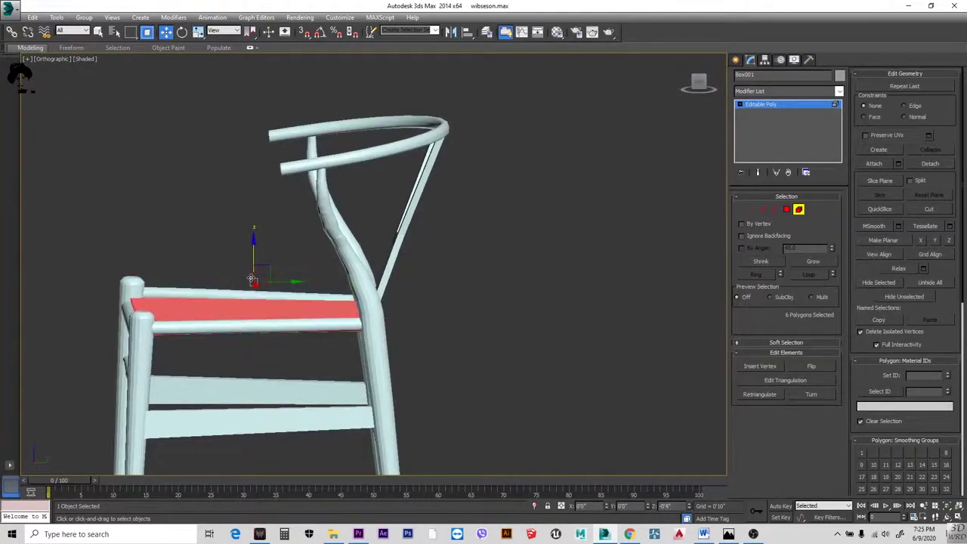
pyautogui.keyDown('alt'); pyautogui.moveTo(252, 280); pyautogui.dragTo(354, 305, button='middle'); pyautogui.keyUp('alt')
pyautogui.scroll(3, 354, 307)
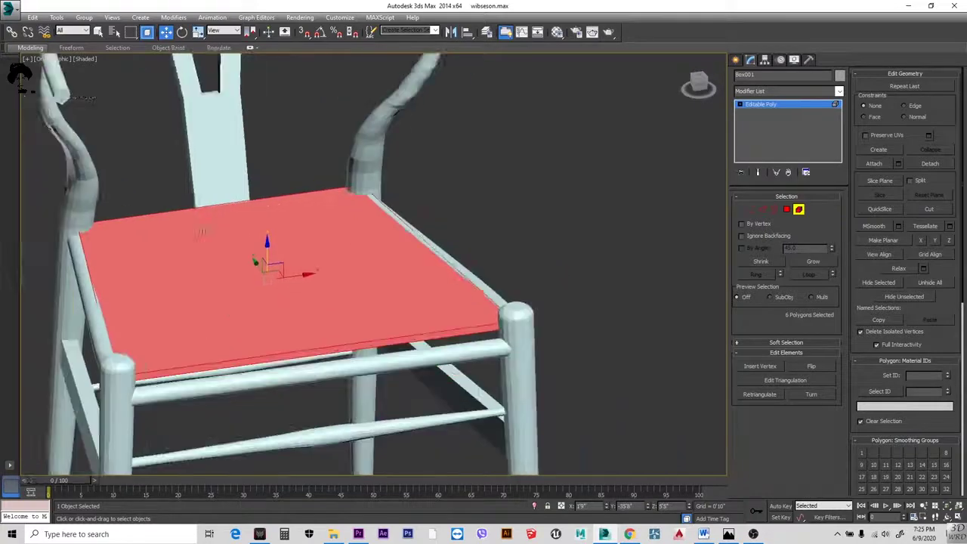
pyautogui.scroll(-3, 302, 295)
pyautogui.moveTo(289, 290)
pyautogui.keyDown('alt'); pyautogui.mouseDown(button='middle')
pyautogui.moveTo(355, 294)
pyautogui.moveTo(275, 296)
pyautogui.mouseUp(button='middle'); pyautogui.keyUp('alt')
pyautogui.moveTo(253, 216); pyautogui.dragTo(253, 220)
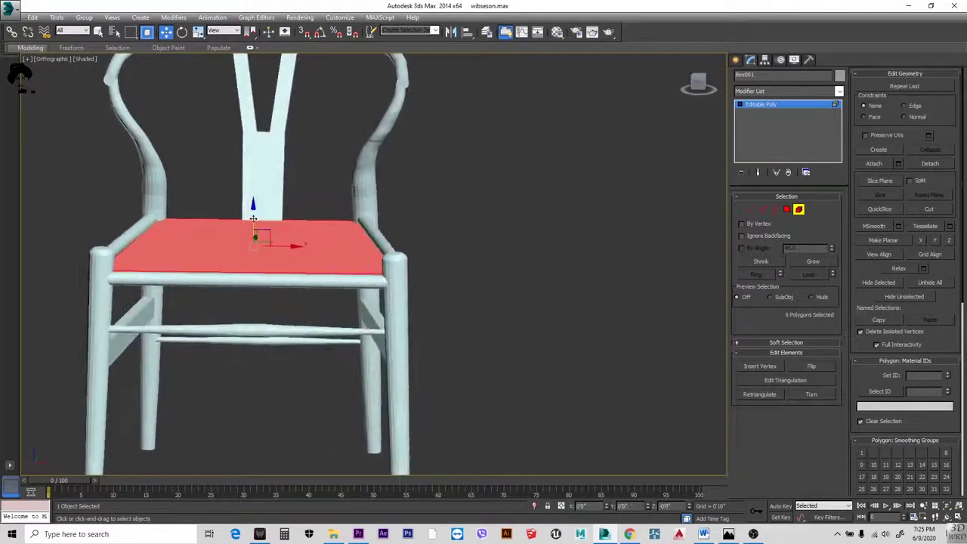
pyautogui.scroll(3, 635, 298)
pyautogui.click(635, 298)
pyautogui.scroll(-3, 277, 272)
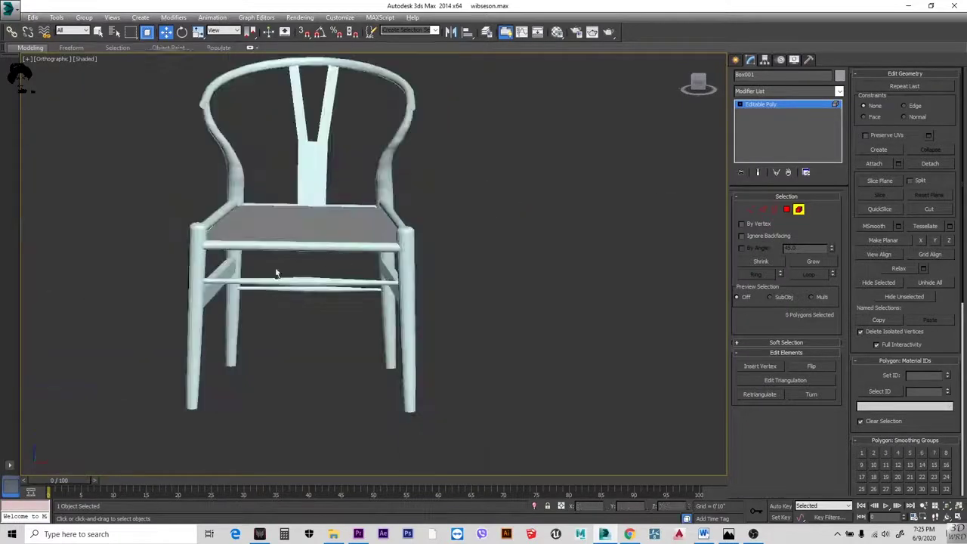
pyautogui.keyDown('alt'); pyautogui.moveTo(277, 272); pyautogui.dragTo(401, 304, button='middle'); pyautogui.keyUp('alt')
pyautogui.scroll(-5, 402, 305)
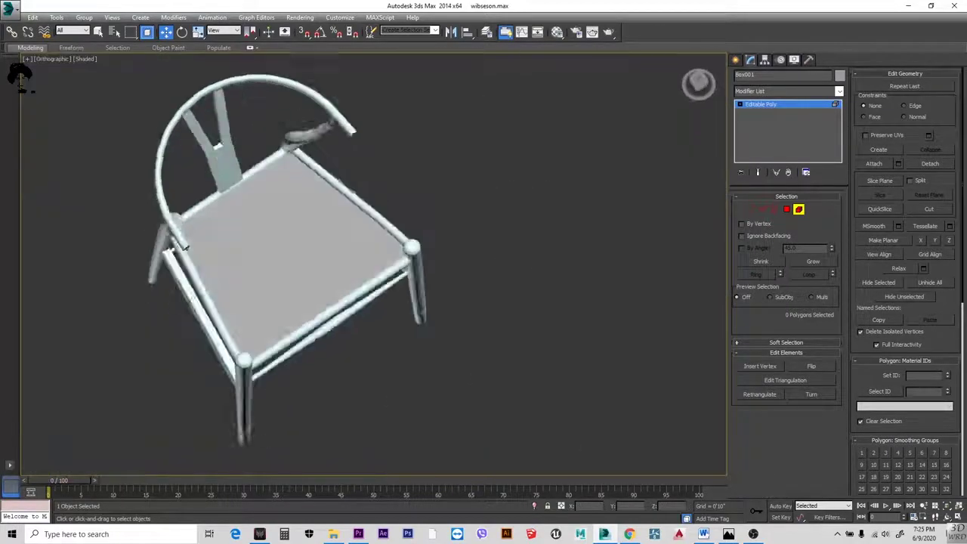
pyautogui.press('2')
pyautogui.scroll(3, 367, 324)
pyautogui.keyDown('alt'); pyautogui.moveTo(366, 335); pyautogui.dragTo(354, 291, button='middle'); pyautogui.keyUp('alt')
pyautogui.click(355, 291)
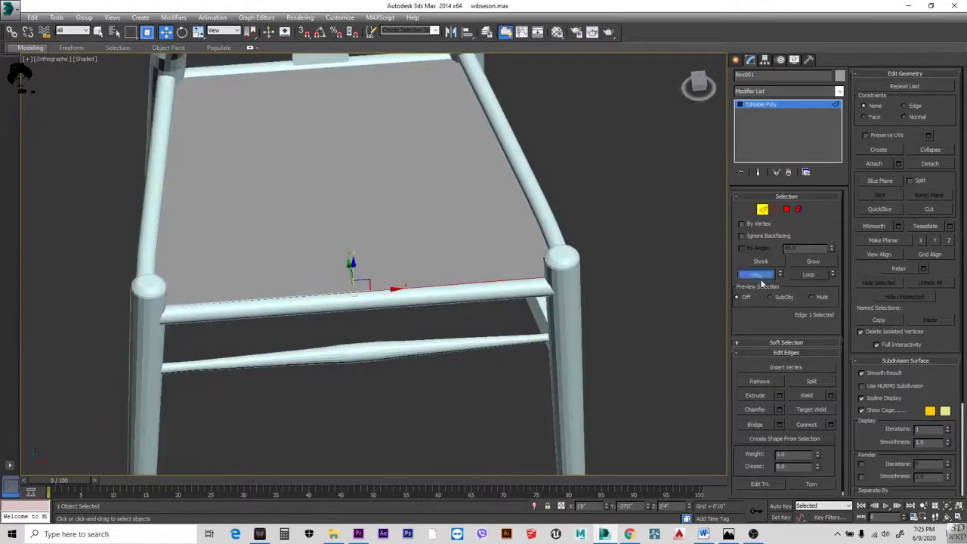
pyautogui.click(760, 277)
pyautogui.scroll(-2, 451, 265)
pyautogui.press('r')
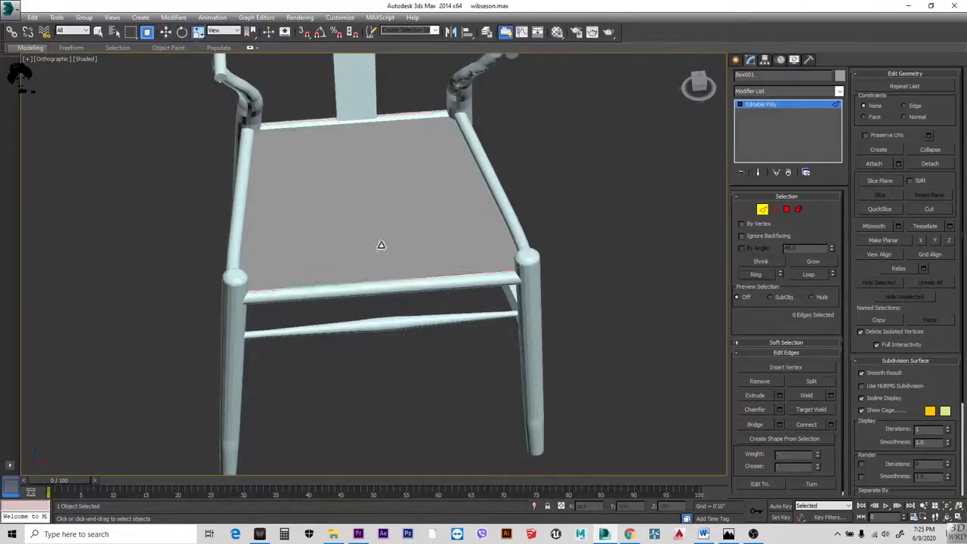
pyautogui.click(779, 396)
pyautogui.keyDown('alt'); pyautogui.moveTo(423, 257); pyautogui.dragTo(339, 255, button='middle'); pyautogui.keyUp('alt')
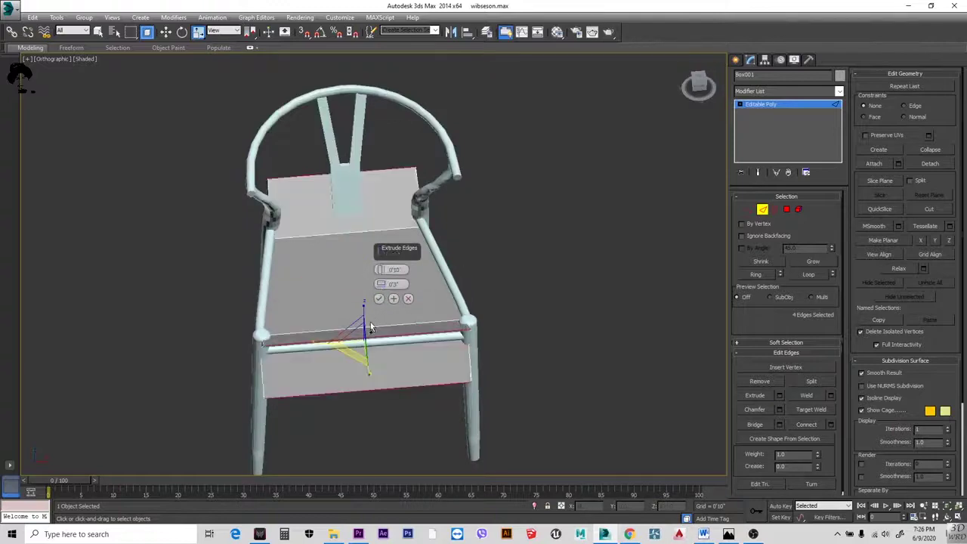
pyautogui.click(693, 282)
# - Select the seat panel element and raise it above the seat rails
pyautogui.click(799, 210)
pyautogui.keyDown('alt'); pyautogui.moveTo(343, 253); pyautogui.dragTo(423, 250, button='middle'); pyautogui.keyUp('alt')
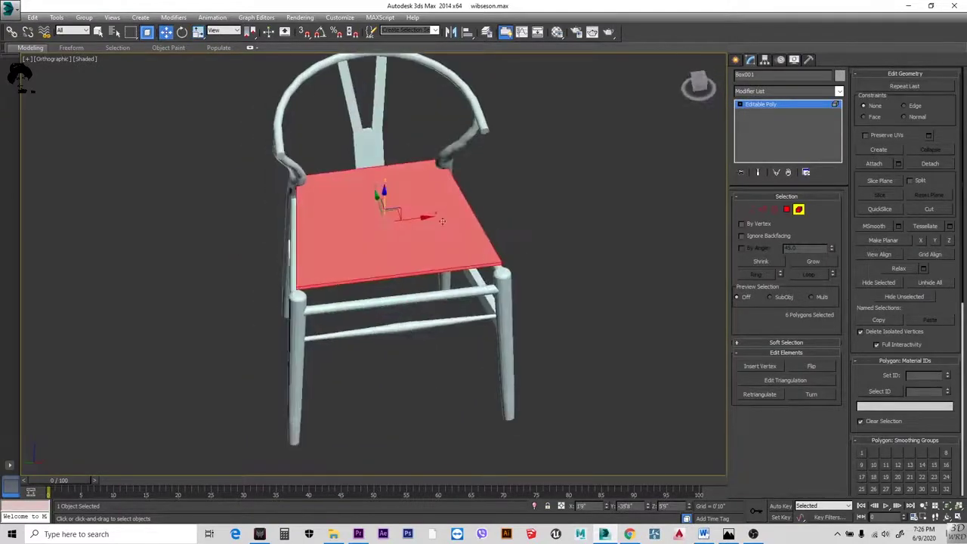
# - Select the four perimeter edges of the seat panel's top face and convert the selection to the adjoining polygons
pyautogui.press('2')
pyautogui.scroll(3, 399, 276)
pyautogui.click(399, 276)
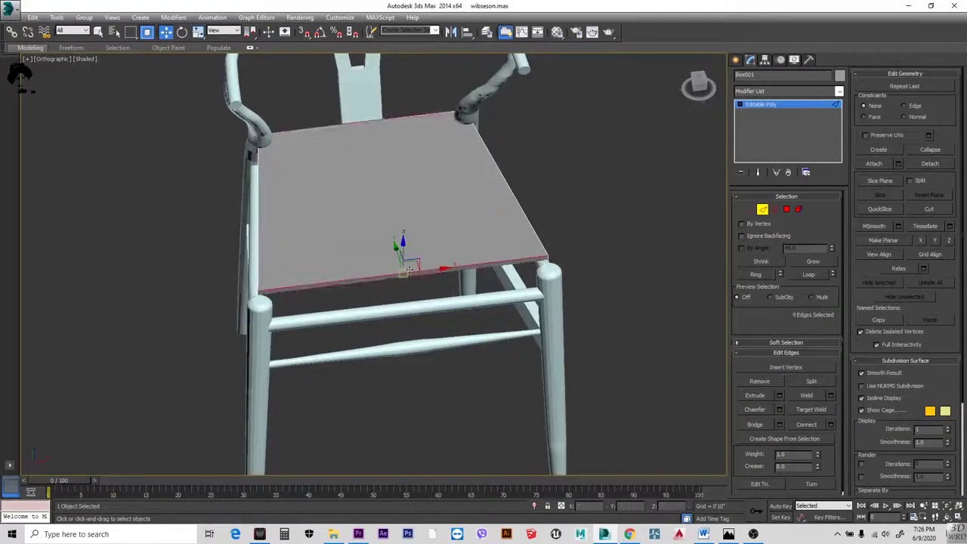
pyautogui.keyDown('alt'); pyautogui.moveTo(685, 271); pyautogui.dragTo(483, 226, button='middle'); pyautogui.keyUp('alt')
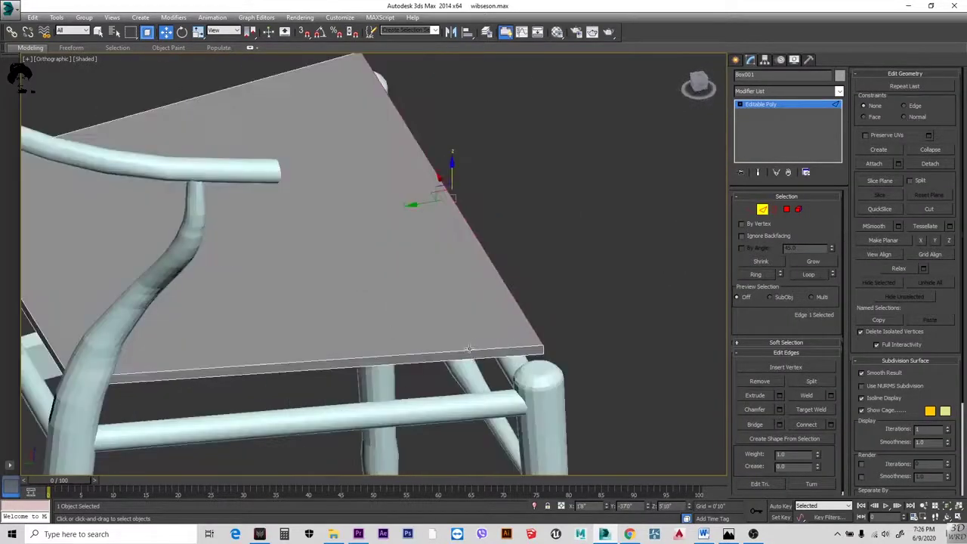
pyautogui.keyDown('ctrl'); pyautogui.click(443, 173); pyautogui.keyUp('ctrl')
pyautogui.keyDown('alt'); pyautogui.moveTo(443, 173); pyautogui.dragTo(393, 408, button='middle'); pyautogui.keyUp('alt')
pyautogui.keyDown('ctrl'); pyautogui.click(283, 392); pyautogui.keyUp('ctrl')
pyautogui.scroll(-1, 810, 362)
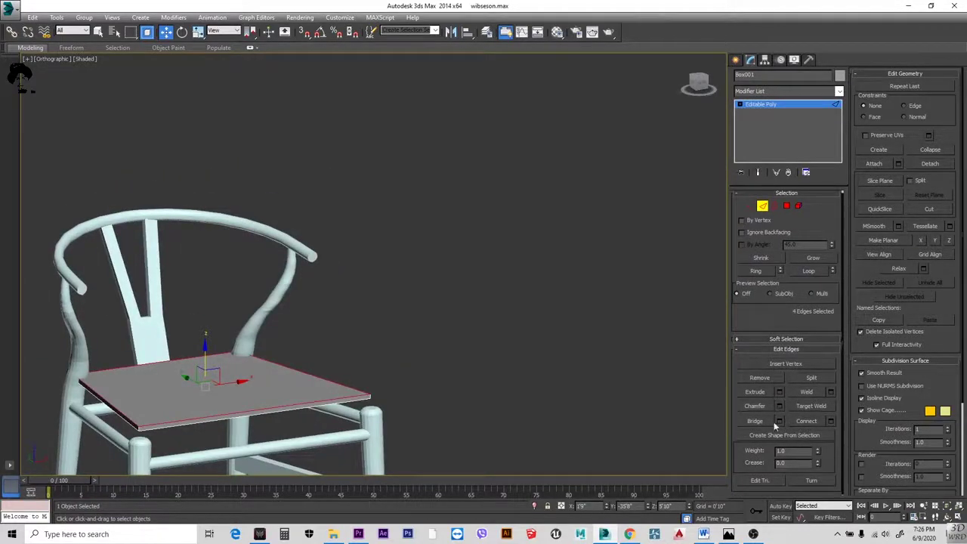
pyautogui.keyDown('ctrl'); pyautogui.click(787, 206); pyautogui.keyUp('ctrl')
pyautogui.scroll(-5, 298, 360)
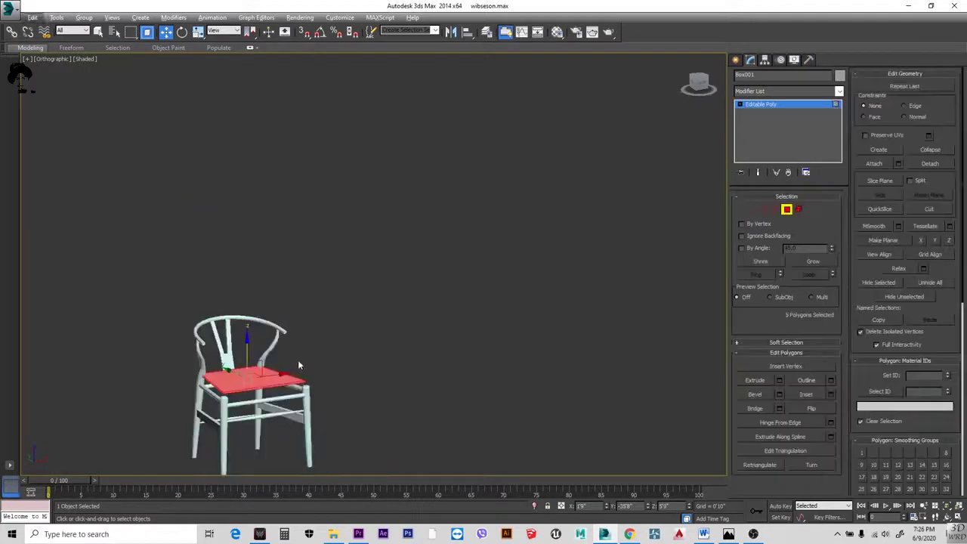
pyautogui.scroll(5, 298, 359)
# - Select the seat panel's top polygon and bevel it inward with zero height and a -0'3" outline to form a border
pyautogui.click(713, 244)
pyautogui.click(382, 326)
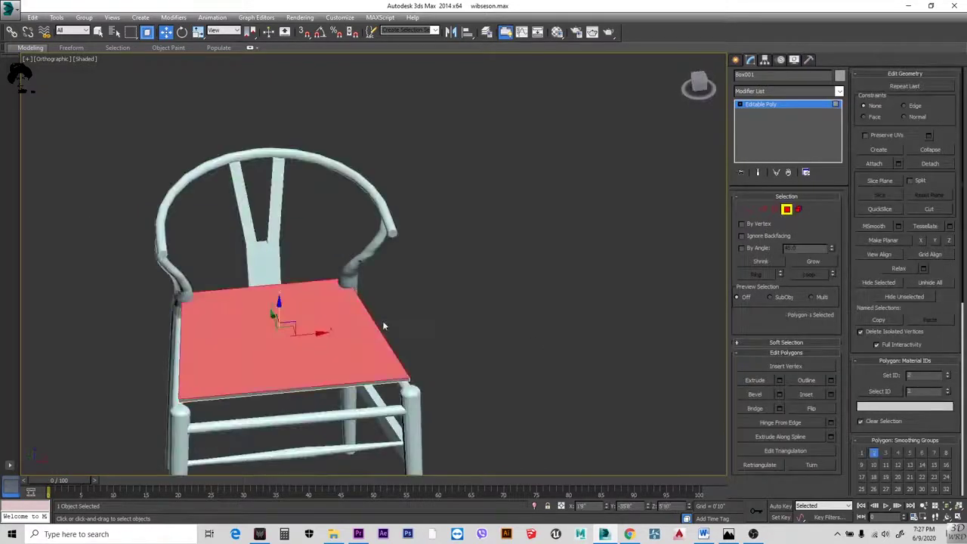
pyautogui.click(779, 393)
pyautogui.moveTo(380, 284); pyautogui.dragTo(378, 337)
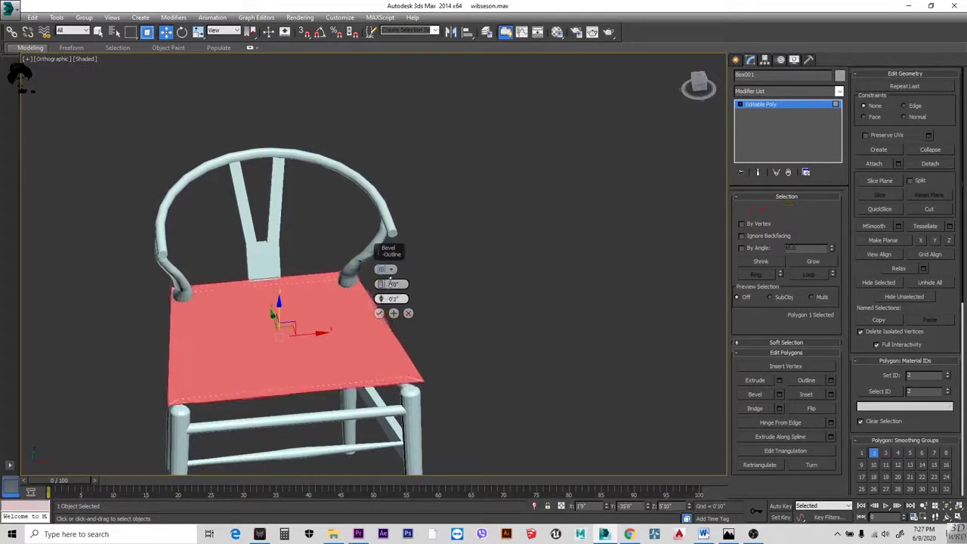
pyautogui.moveTo(381, 298); pyautogui.dragTo(392, 322)
pyautogui.keyDown('alt'); pyautogui.moveTo(380, 302); pyautogui.dragTo(387, 366, button='middle'); pyautogui.keyUp('alt')
pyautogui.scroll(3, 381, 297)
pyautogui.scroll(2, 475, 414)
pyautogui.keyDown('alt'); pyautogui.moveTo(475, 414); pyautogui.dragTo(497, 336, button='middle'); pyautogui.keyUp('alt')
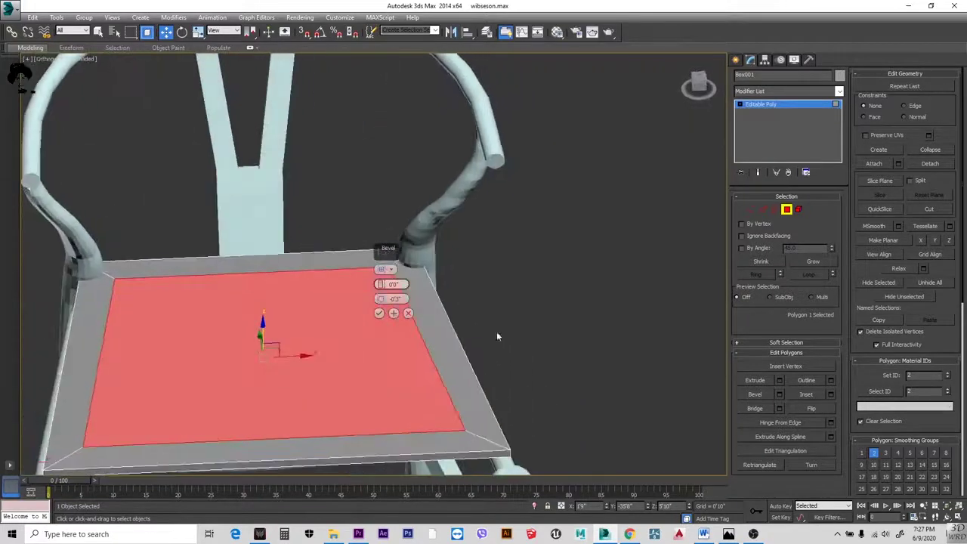
pyautogui.click(380, 313)
pyautogui.scroll(-4, 371, 310)
# - Select the whole seat panel at element level and lower it so that it sits between the seat rails
pyautogui.click(800, 209)
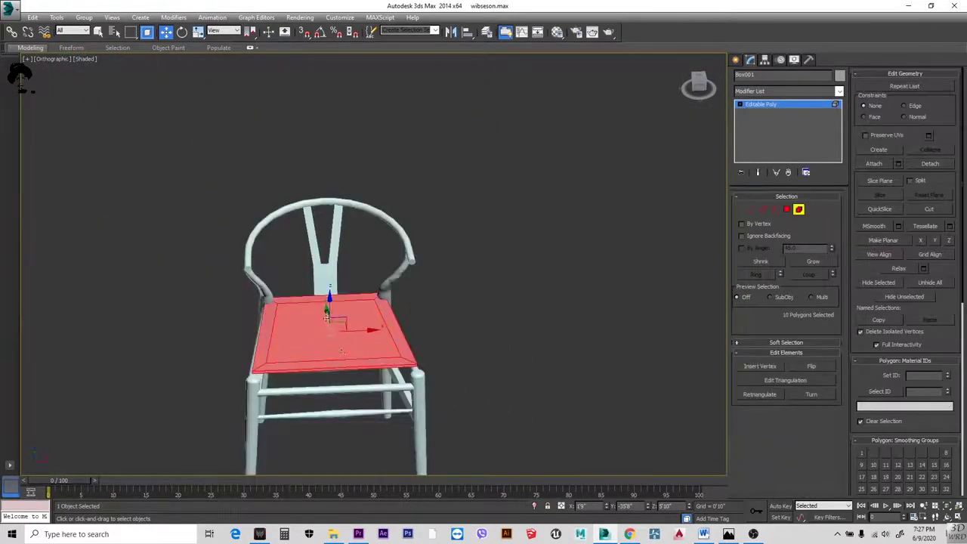
pyautogui.scroll(4, 325, 317)
pyautogui.moveTo(324, 310); pyautogui.dragTo(322, 353)
pyautogui.keyDown('alt'); pyautogui.moveTo(292, 421); pyautogui.dragTo(378, 415, button='middle'); pyautogui.keyUp('alt')
pyautogui.scroll(5, 378, 415)
pyautogui.keyDown('alt'); pyautogui.moveTo(361, 330); pyautogui.dragTo(498, 392, button='middle'); pyautogui.keyUp('alt')
pyautogui.scroll(-5, 498, 392)
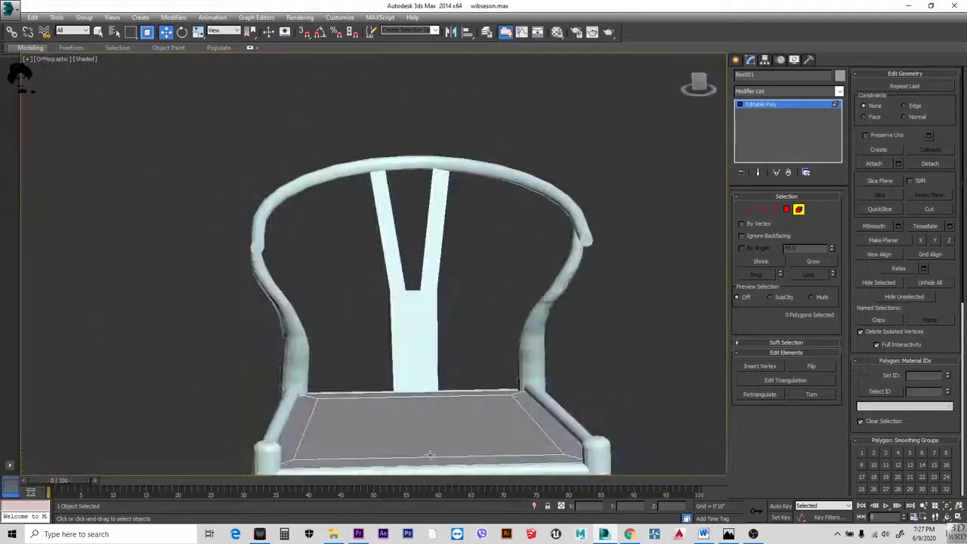
pyautogui.scroll(3, 469, 389)
pyautogui.scroll(-3, 525, 418)
pyautogui.click(505, 390)
pyautogui.scroll(2, 488, 368)
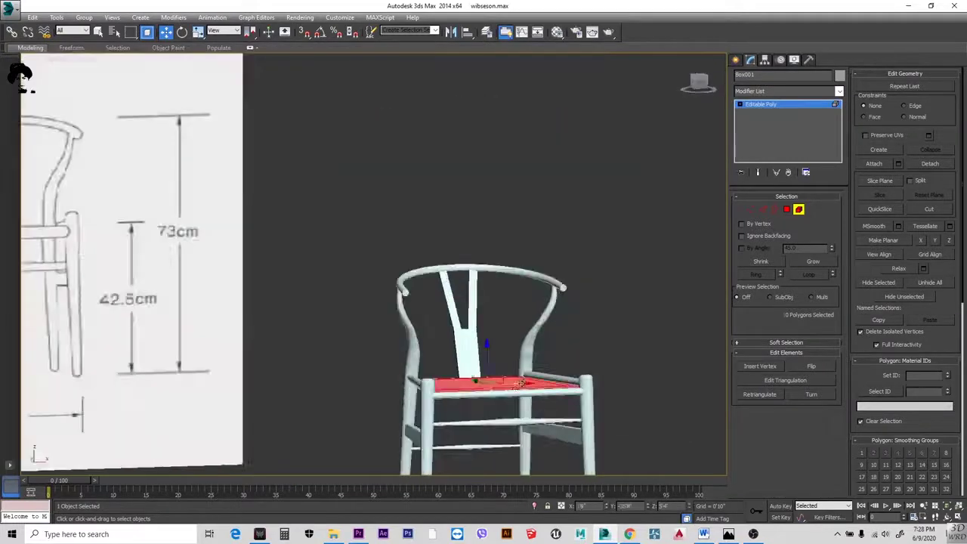
pyautogui.press('f')
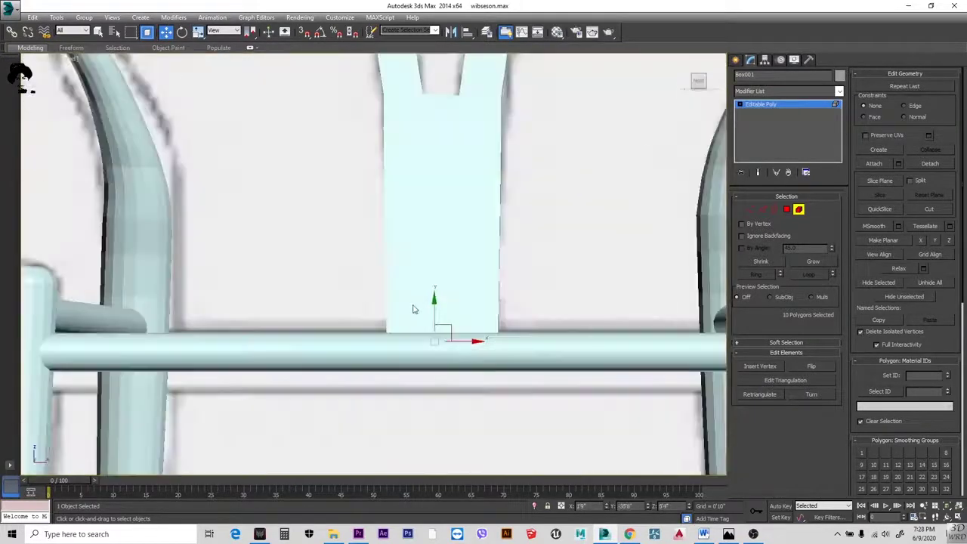
pyautogui.scroll(-3, 423, 294)
pyautogui.keyDown('alt'); pyautogui.moveTo(433, 306); pyautogui.dragTo(264, 312, button='middle'); pyautogui.keyUp('alt')
# - Extrude the four border polygons on the seat panel's top face by a fraction of an inch
pyautogui.press('4')
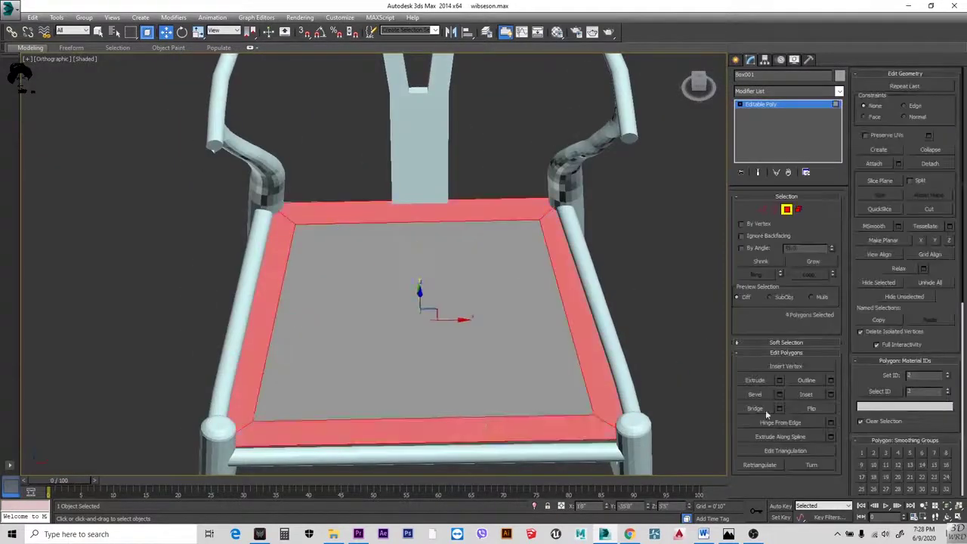
pyautogui.click(779, 381)
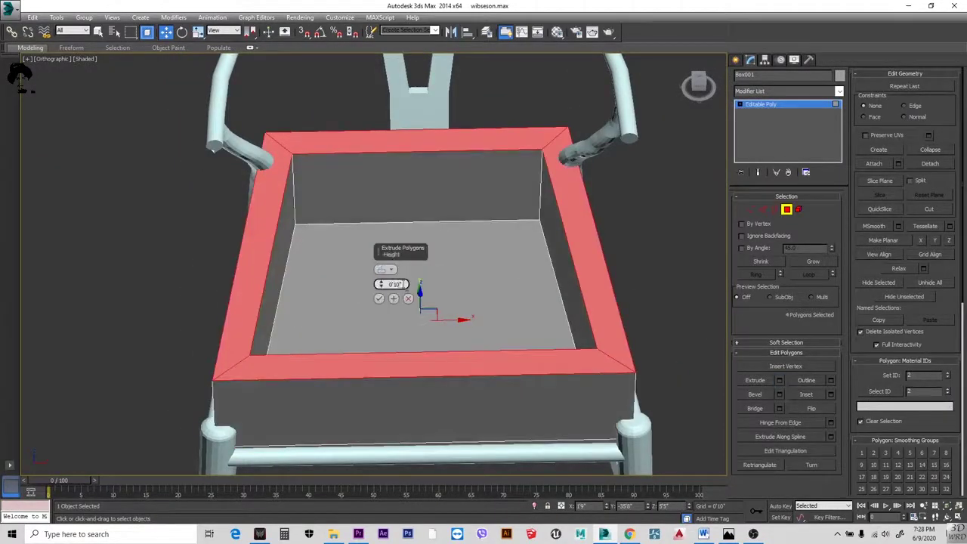
pyautogui.moveTo(380, 284); pyautogui.dragTo(380, 299)
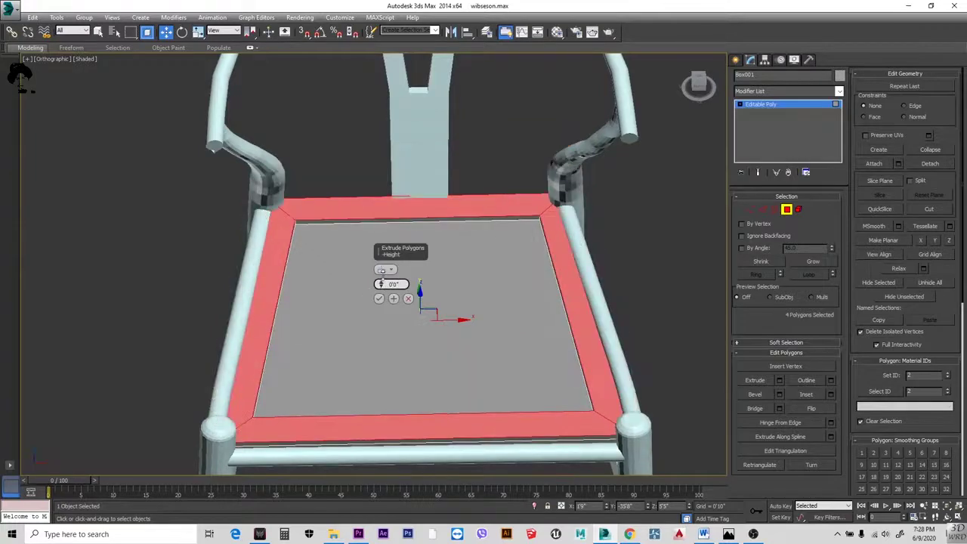
pyautogui.keyDown('alt'); pyautogui.moveTo(378, 295); pyautogui.dragTo(400, 324, button='middle'); pyautogui.keyUp('alt')
pyautogui.scroll(5, 401, 324)
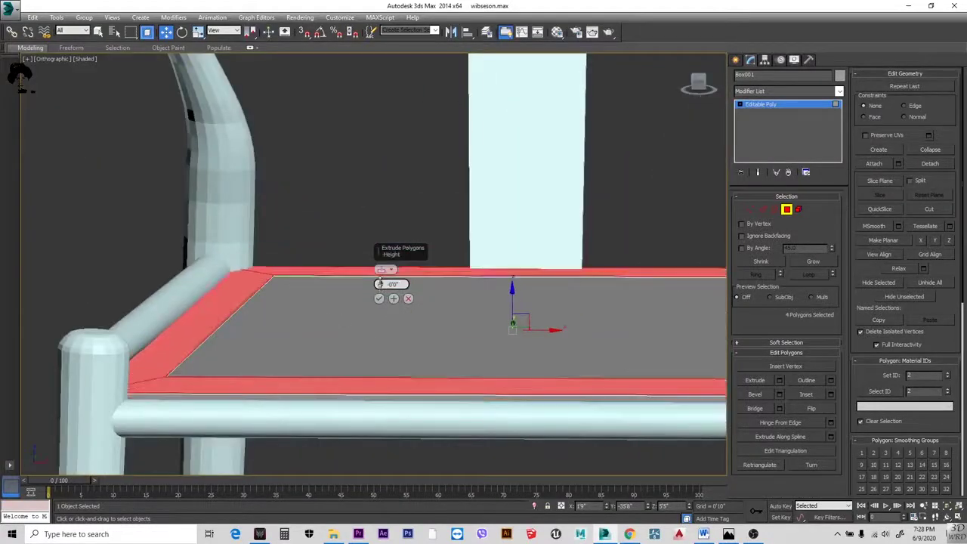
pyautogui.moveTo(383, 279); pyautogui.dragTo(387, 270)
pyautogui.keyDown('alt'); pyautogui.moveTo(386, 269); pyautogui.dragTo(341, 287, button='middle'); pyautogui.keyUp('alt')
pyautogui.scroll(-5, 344, 276)
pyautogui.scroll(8, 355, 287)
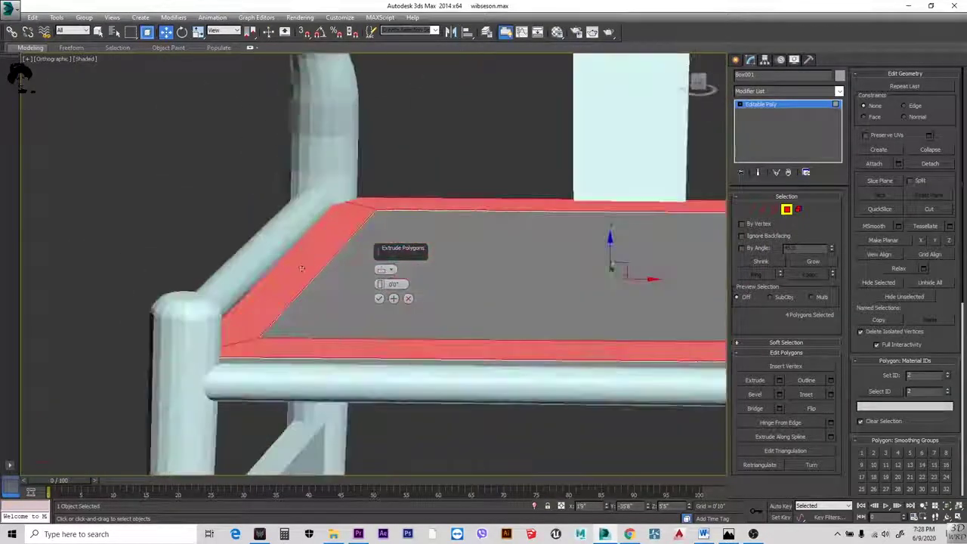
pyautogui.keyDown('alt'); pyautogui.moveTo(436, 325); pyautogui.dragTo(335, 296, button='middle'); pyautogui.keyUp('alt')
pyautogui.scroll(-5, 335, 296)
pyautogui.click(379, 299)
# - Select the inner edge loop of the seat panel's raised border and chamfer it by a small amount
pyautogui.scroll(10, 678, 261)
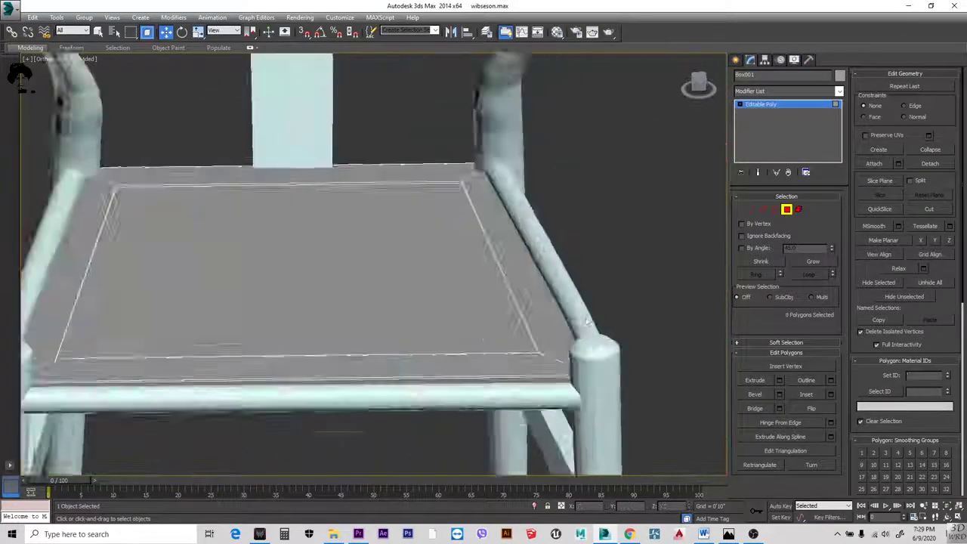
pyautogui.scroll(-3, 423, 257)
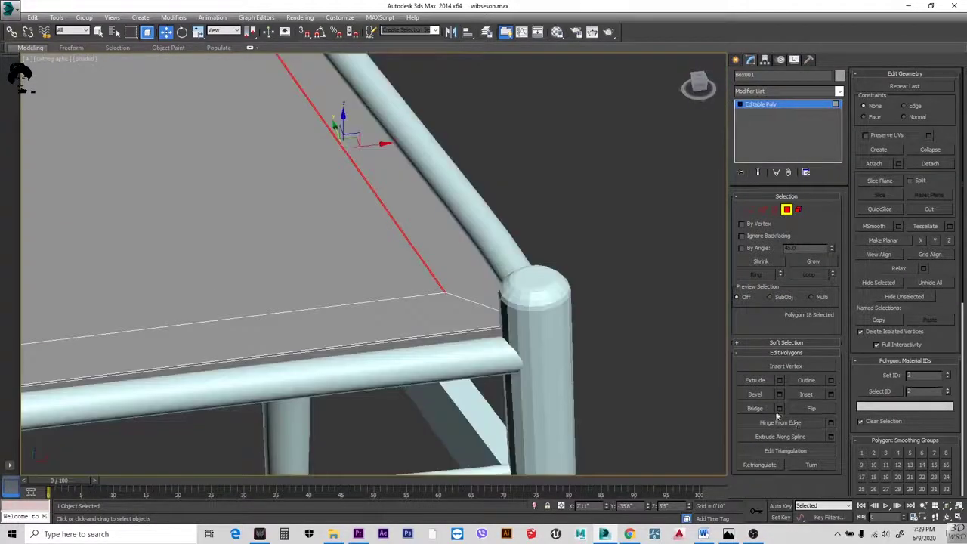
pyautogui.scroll(3, 597, 388)
pyautogui.press('2')
pyautogui.scroll(3, 495, 361)
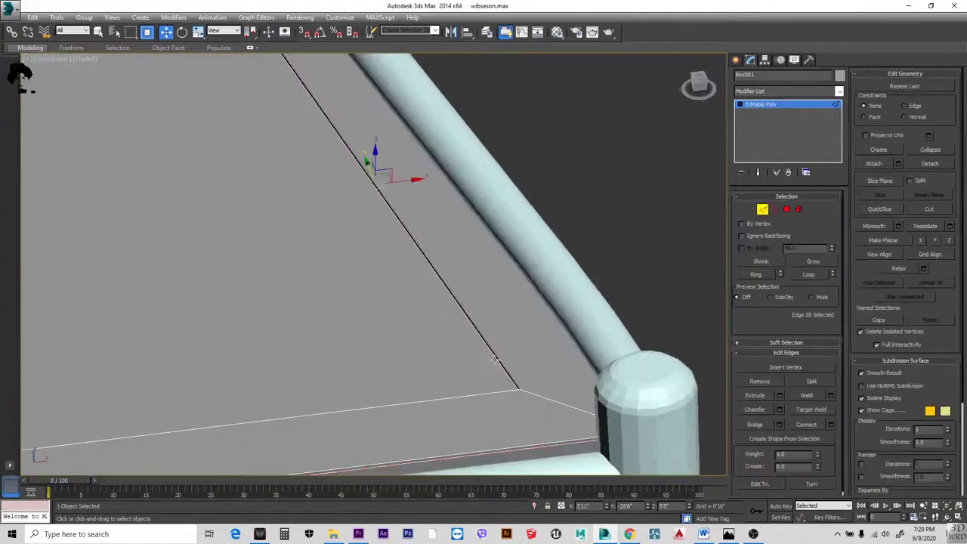
pyautogui.click(807, 274)
pyautogui.scroll(-5, 445, 280)
pyautogui.click(780, 412)
pyautogui.scroll(2, 363, 265)
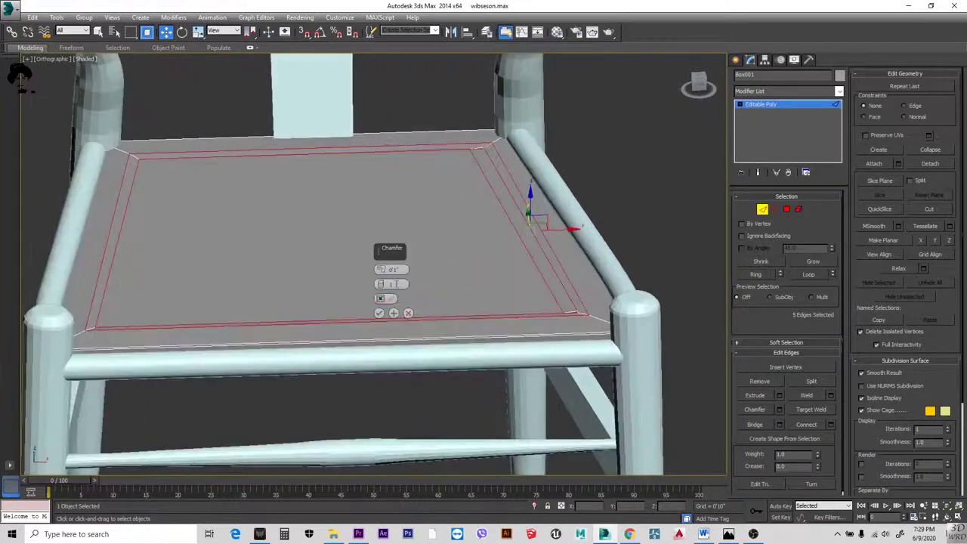
pyautogui.moveTo(382, 260)
pyautogui.mouseDown()
pyautogui.moveTo(391, 265)
pyautogui.moveTo(382, 278)
pyautogui.moveTo(383, 264)
pyautogui.mouseUp()
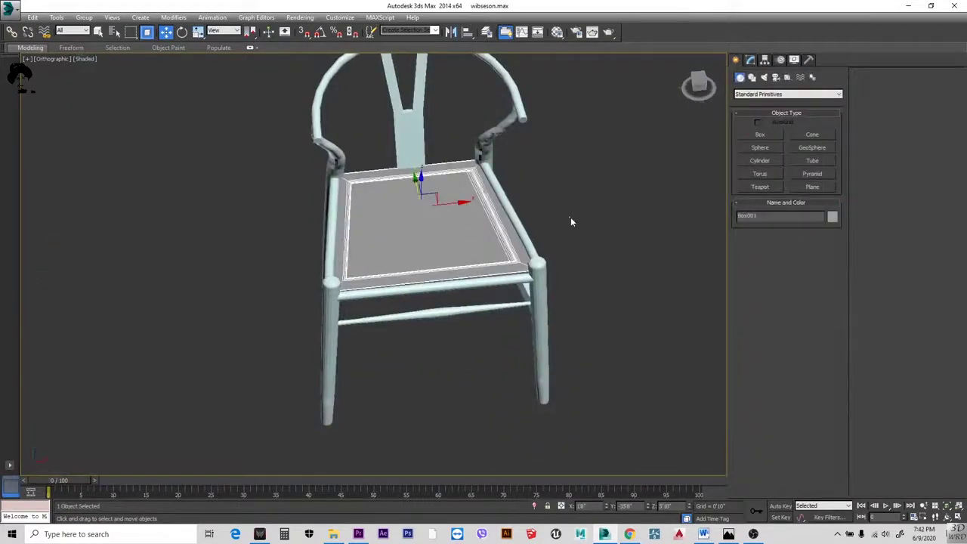
# - Examine the seat panel's border and its fit in the frame from several angles and from above
pyautogui.click(571, 221)
pyautogui.keyDown('alt'); pyautogui.moveTo(570, 221); pyautogui.dragTo(488, 264, button='middle'); pyautogui.keyUp('alt')
pyautogui.scroll(2, 400, 200)
pyautogui.scroll(3, 457, 188)
pyautogui.keyDown('alt'); pyautogui.moveTo(457, 189); pyautogui.dragTo(294, 183, button='middle'); pyautogui.keyUp('alt')
pyautogui.scroll(-5, 421, 199)
pyautogui.scroll(4, 421, 198)
pyautogui.click(761, 135)
pyautogui.rightClick(530, 198)
pyautogui.scroll(-3, 530, 197)
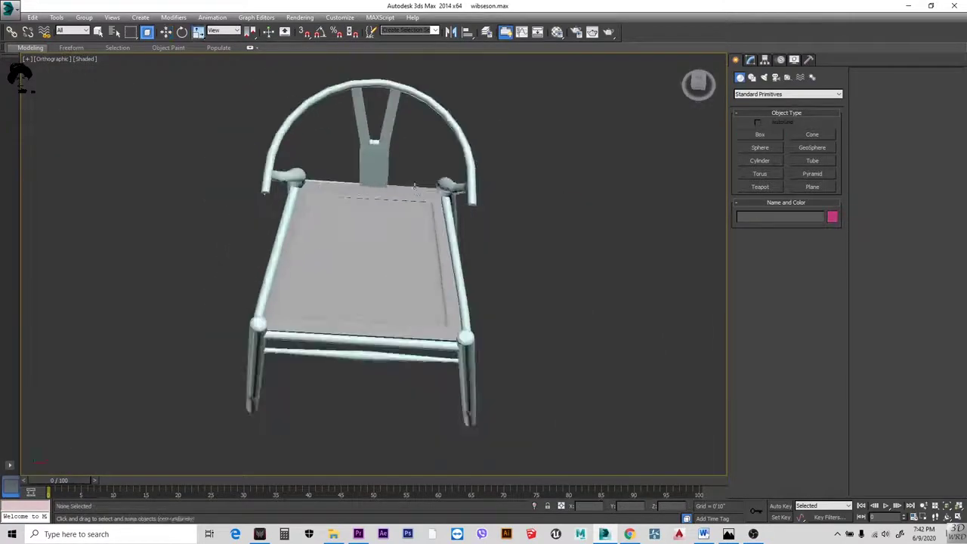
pyautogui.keyDown('alt'); pyautogui.moveTo(530, 197); pyautogui.dragTo(424, 227, button='middle'); pyautogui.keyUp('alt')
pyautogui.press('t')
pyautogui.click(328, 280)
pyautogui.scroll(-1, 328, 279)
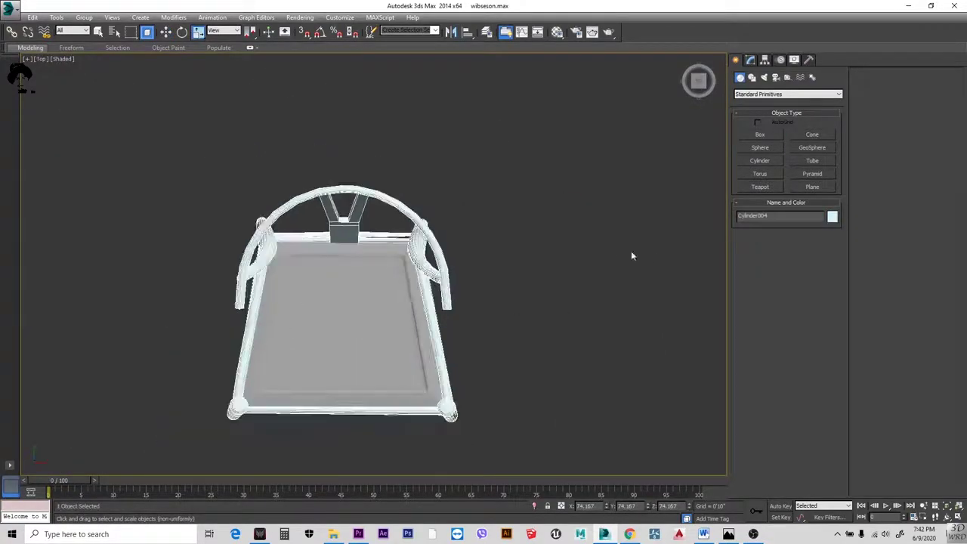
# - Attach the seat panel to the chair frame so that both form a single editable poly
pyautogui.click(631, 250)
pyautogui.keyDown('alt'); pyautogui.moveTo(631, 251); pyautogui.dragTo(447, 317, button='middle'); pyautogui.keyUp('alt')
pyautogui.click(446, 318)
pyautogui.scroll(5, 447, 317)
pyautogui.click(751, 59)
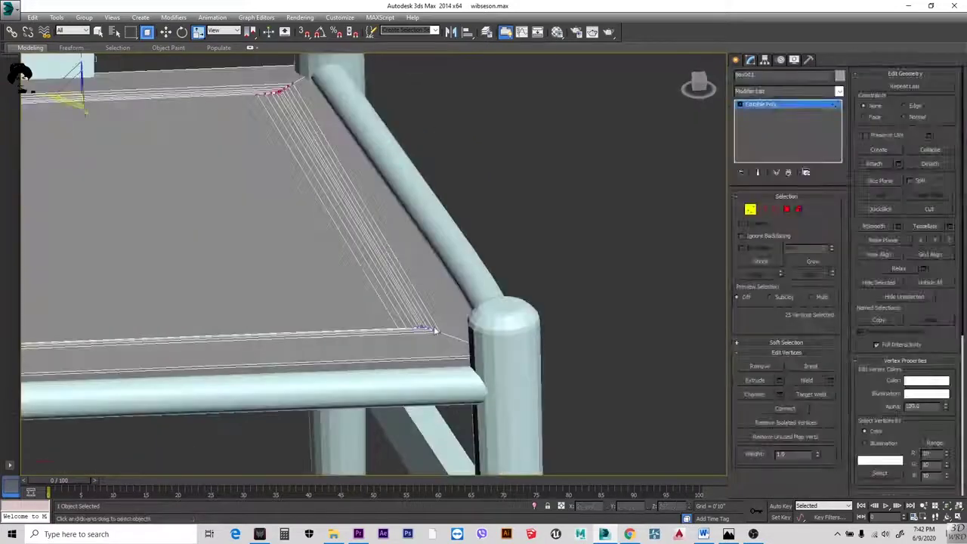
pyautogui.click(517, 324)
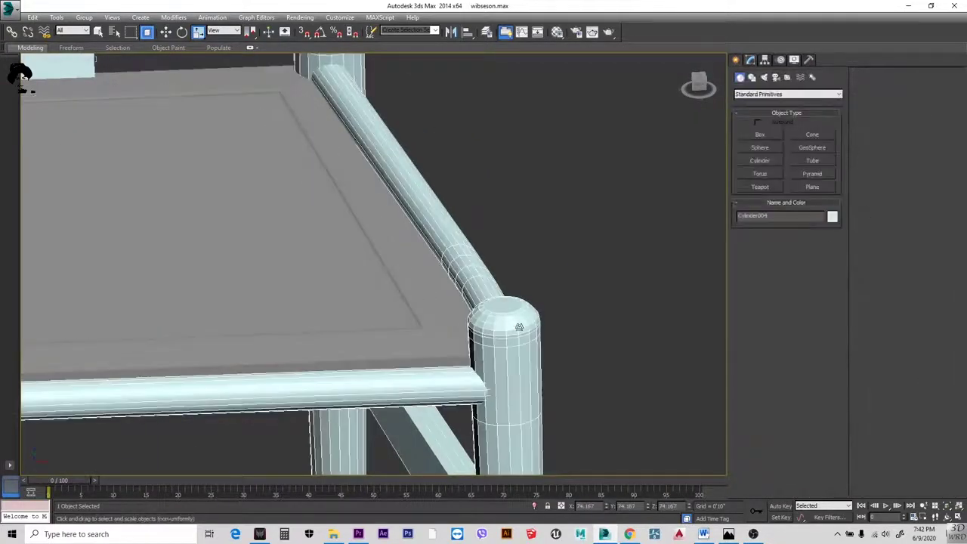
pyautogui.click(877, 171)
pyautogui.scroll(-6, 502, 279)
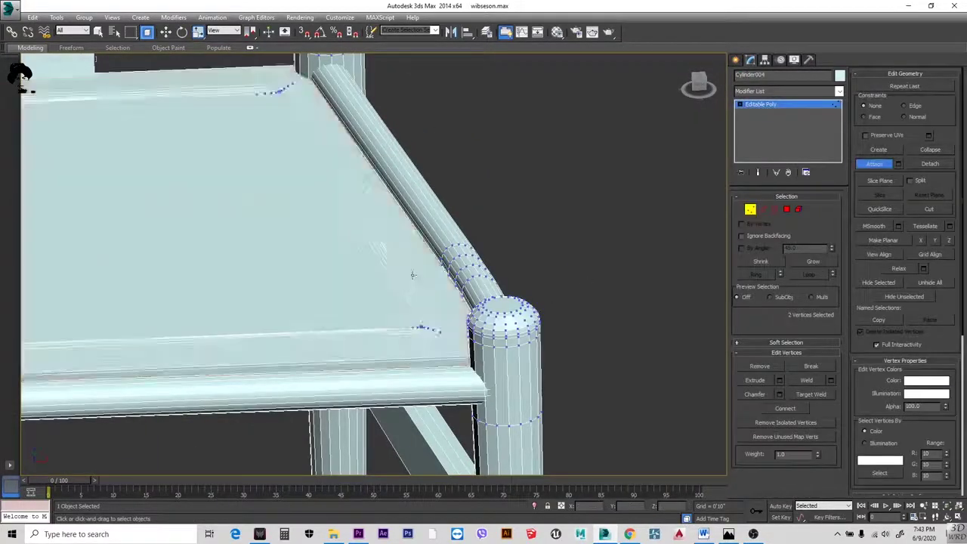
pyautogui.click(578, 259)
# - Change the object color of the whole chair to light purple from the basic palette
pyautogui.scroll(-3, 537, 233)
pyautogui.hotkey('shift', 'z')
pyautogui.hotkey('shift', 'z')
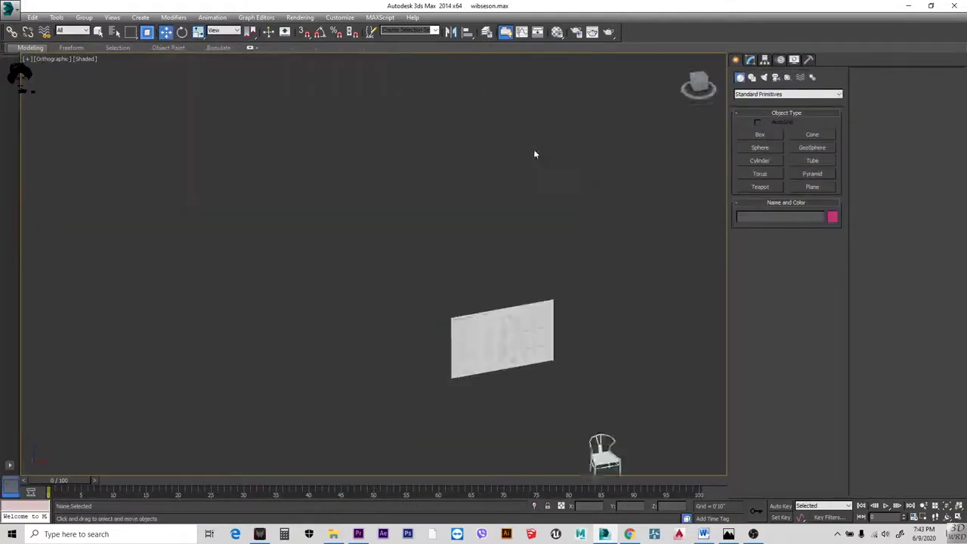
pyautogui.hotkey('ctrl', 'z')
pyautogui.click(833, 217)
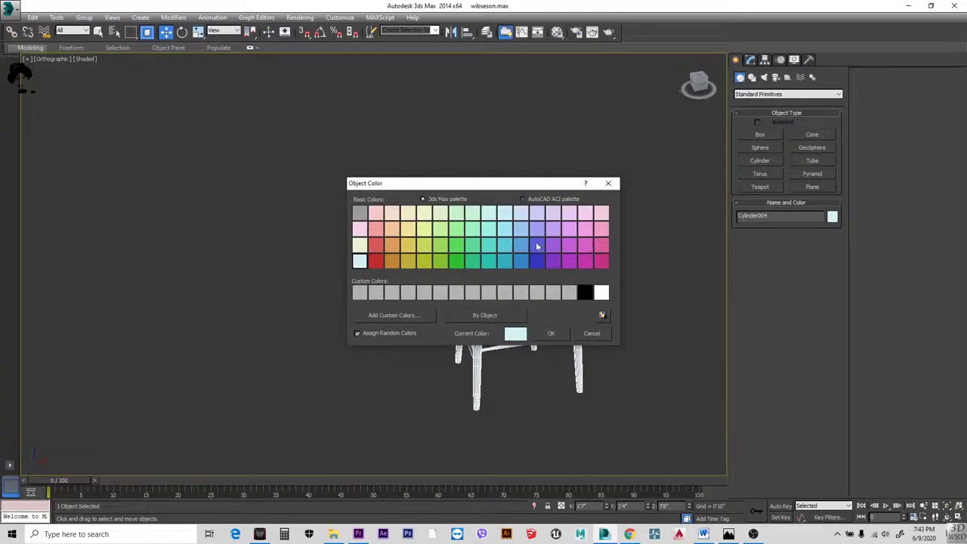
pyautogui.click(553, 335)
pyautogui.click(564, 282)
# - Draw a box over the seat in the top view, about 2'5" long, 2'9" wide and 0'1" high
pyautogui.keyDown('alt'); pyautogui.moveTo(564, 282); pyautogui.dragTo(529, 277, button='middle'); pyautogui.keyUp('alt')
pyautogui.press('t')
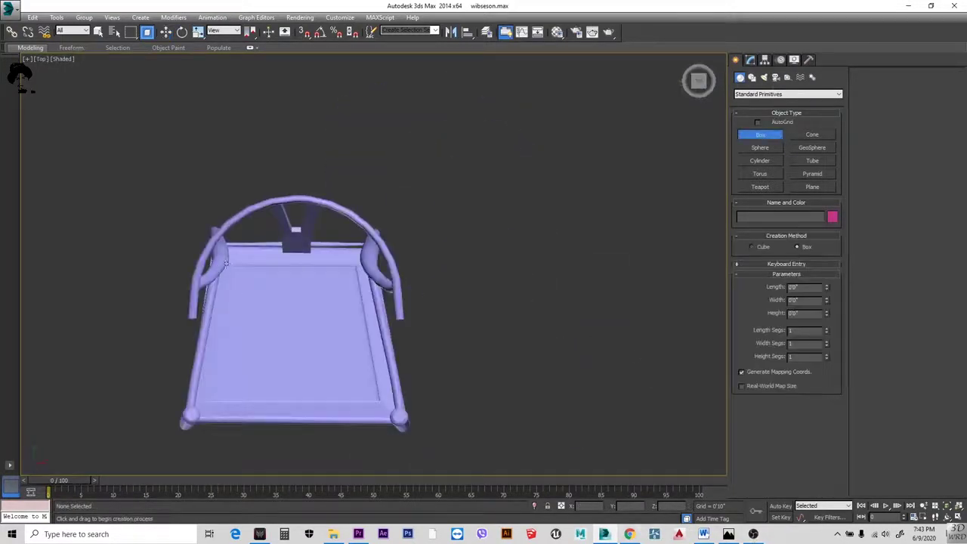
pyautogui.moveTo(386, 404)
pyautogui.keyDown('alt'); pyautogui.mouseDown(button='middle')
pyautogui.moveTo(380, 350)
pyautogui.moveTo(390, 328)
pyautogui.moveTo(383, 401)
pyautogui.mouseUp(button='middle'); pyautogui.keyUp('alt')
pyautogui.scroll(5, 361, 341)
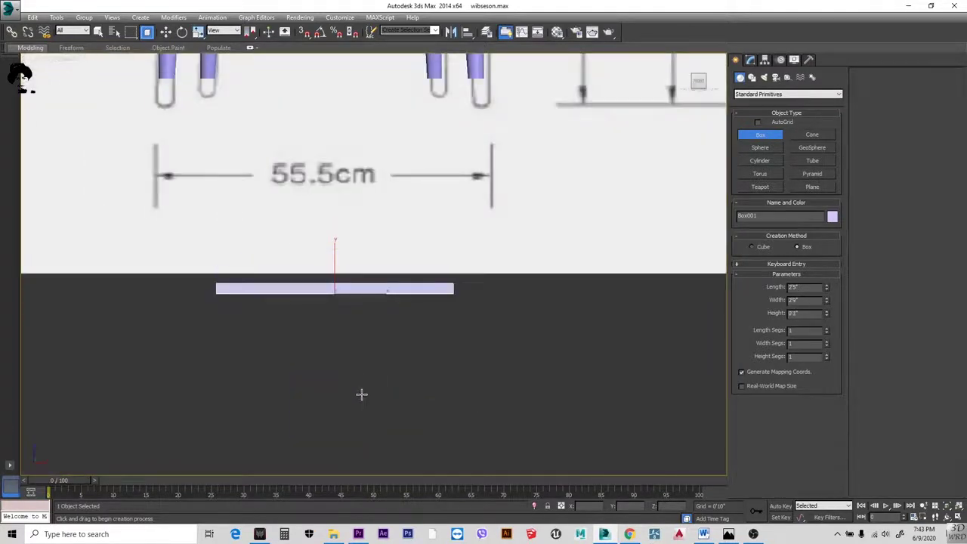
pyautogui.scroll(3, 323, 304)
pyautogui.scroll(-5, 415, 283)
# - Raise the new box onto the chair seat and shift it sideways to center it between the side rails
pyautogui.press('w')
pyautogui.scroll(-4, 397, 284)
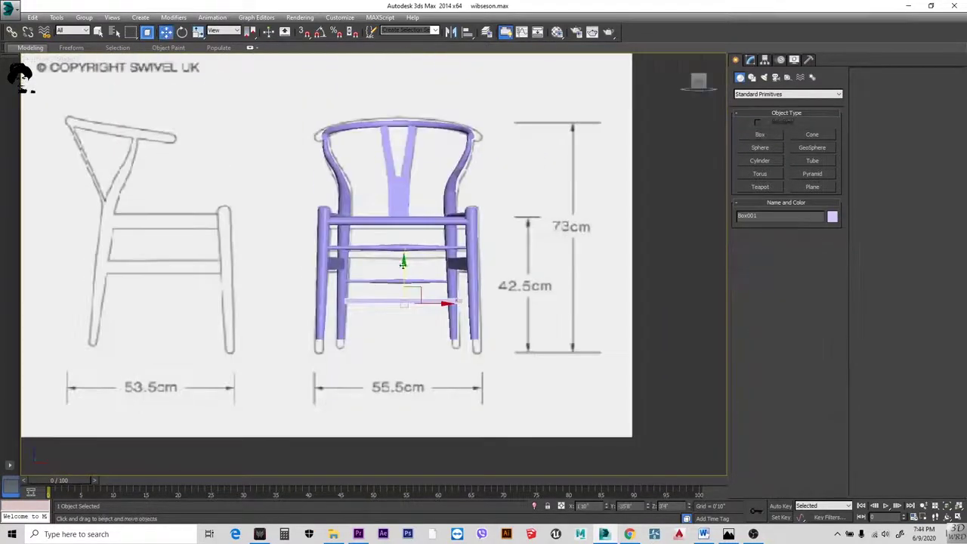
pyautogui.keyDown('alt'); pyautogui.moveTo(409, 222); pyautogui.dragTo(426, 240, button='middle'); pyautogui.keyUp('alt')
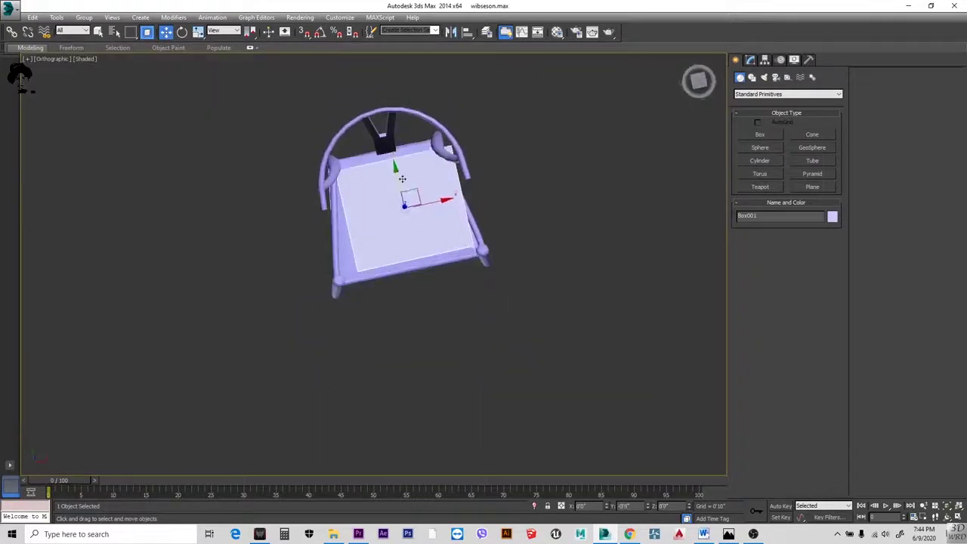
pyautogui.moveTo(445, 201); pyautogui.dragTo(441, 204)
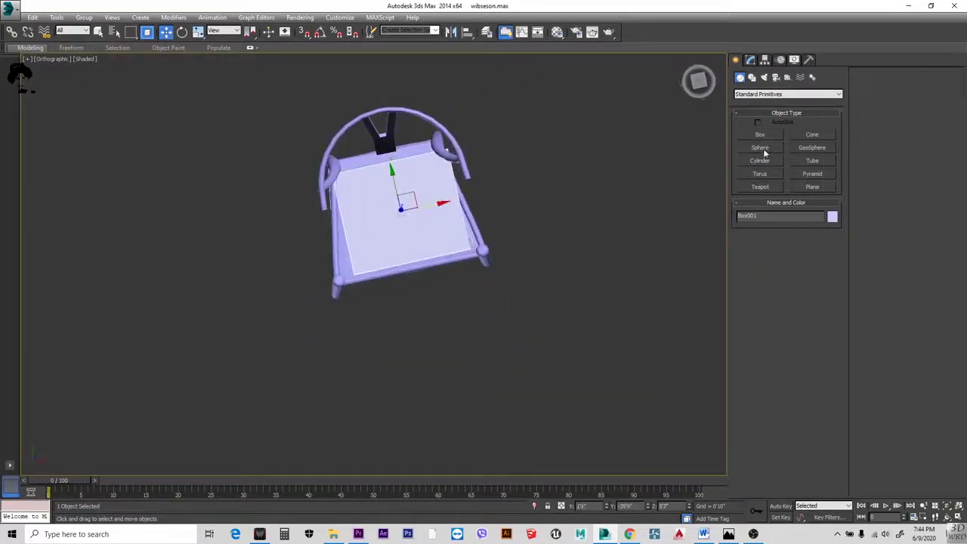
pyautogui.scroll(2, 415, 213)
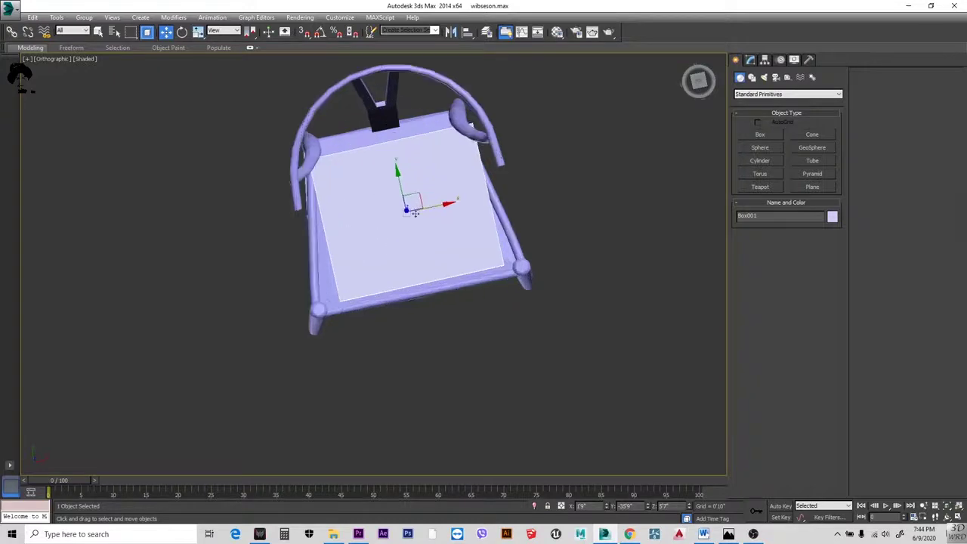
pyautogui.moveTo(436, 209); pyautogui.dragTo(424, 177, button='middle')
pyautogui.keyDown('alt'); pyautogui.moveTo(458, 225); pyautogui.dragTo(477, 207, button='middle'); pyautogui.keyUp('alt')
pyautogui.rightClick(448, 214)
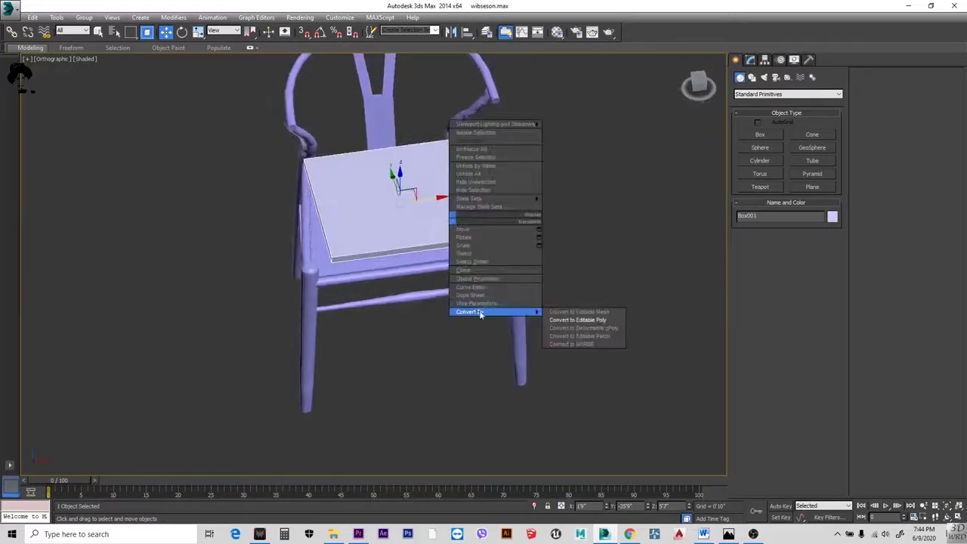
pyautogui.click(586, 320)
pyautogui.keyDown('alt'); pyautogui.moveTo(381, 224); pyautogui.dragTo(362, 145, button='middle'); pyautogui.keyUp('alt')
pyautogui.press('1')
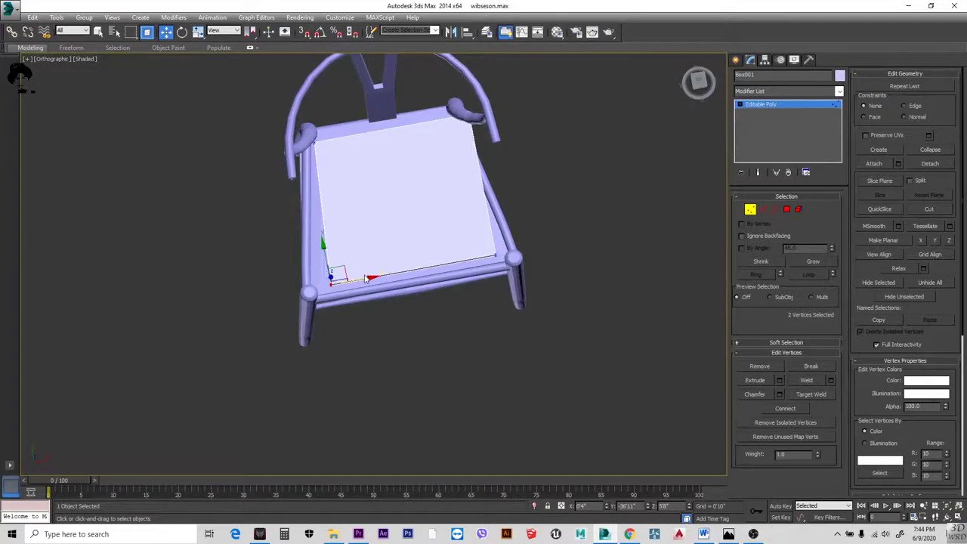
pyautogui.hotkey('shift', 'z')
pyautogui.hotkey('ctrl', 'z')
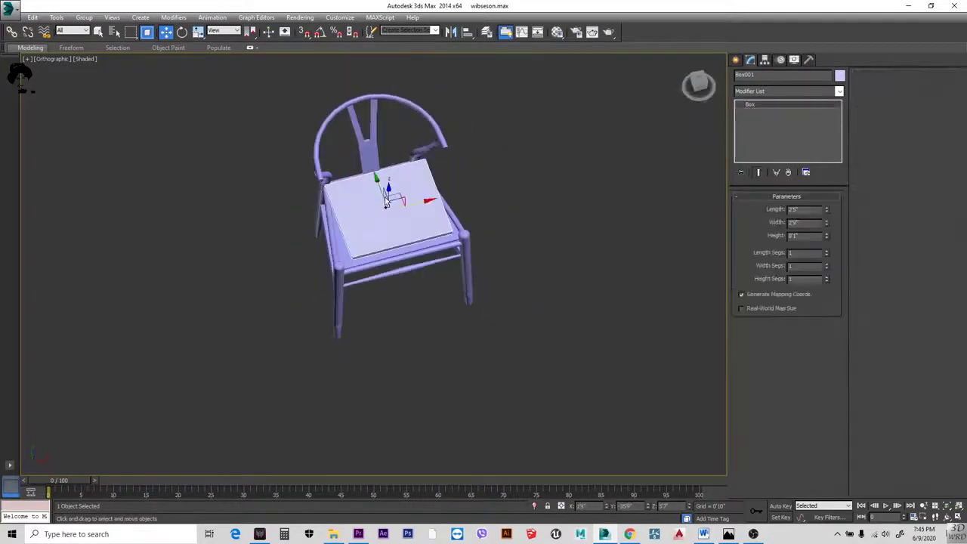
# - Set the length and width of the seat box to 30 inches (2'6") each
pyautogui.keyDown('alt'); pyautogui.moveTo(574, 279); pyautogui.dragTo(542, 284, button='middle'); pyautogui.keyUp('alt')
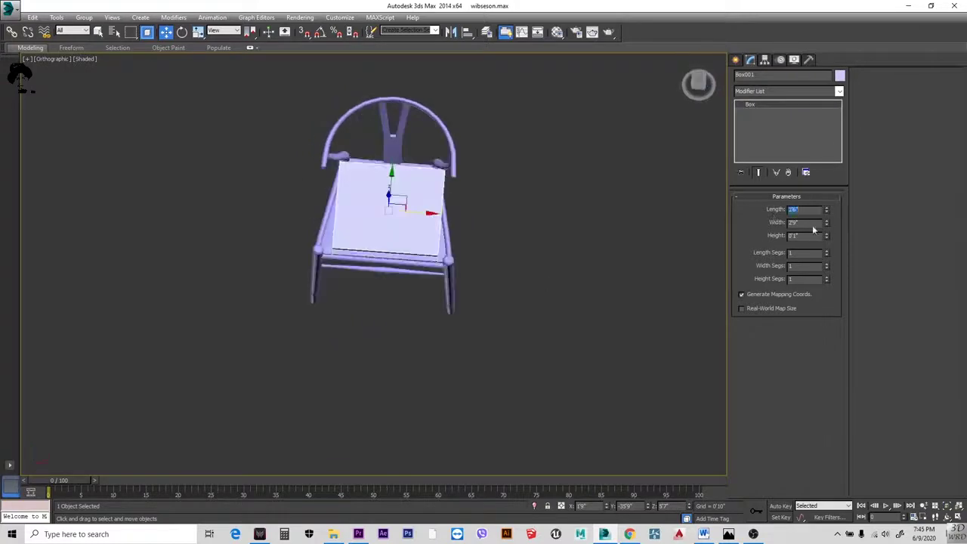
pyautogui.press('Tab')
pyautogui.write('30')
pyautogui.press('Return')
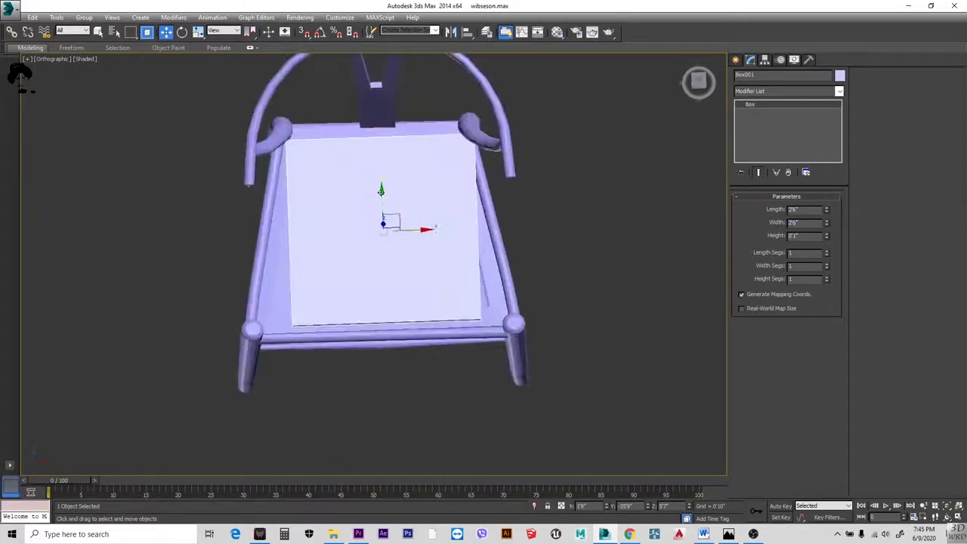
# - Create a new box over the seat in the top view, about 2'11" wide and 0'1" high
pyautogui.keyDown('alt'); pyautogui.moveTo(393, 249); pyautogui.dragTo(395, 274, button='middle'); pyautogui.keyUp('alt')
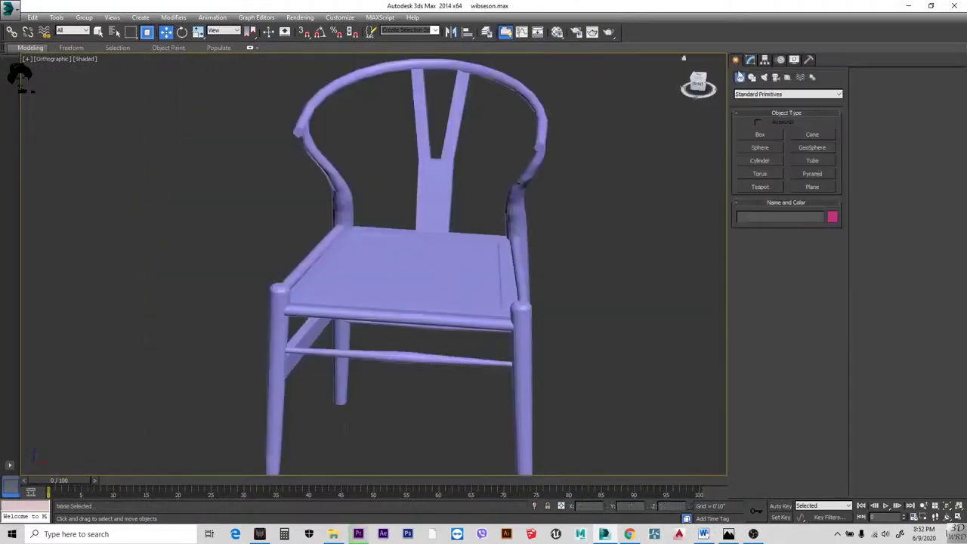
pyautogui.click(761, 134)
pyautogui.press('t')
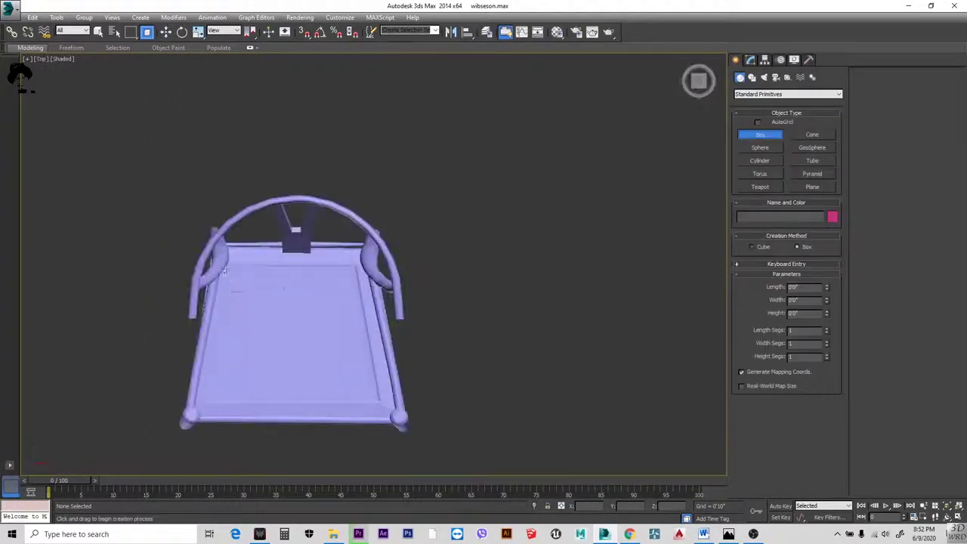
pyautogui.press('f')
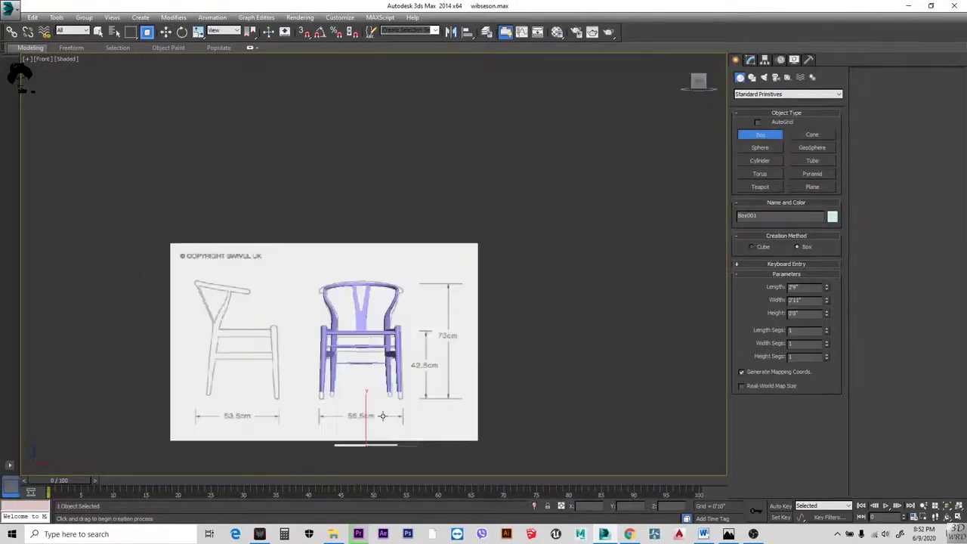
pyautogui.scroll(5, 383, 378)
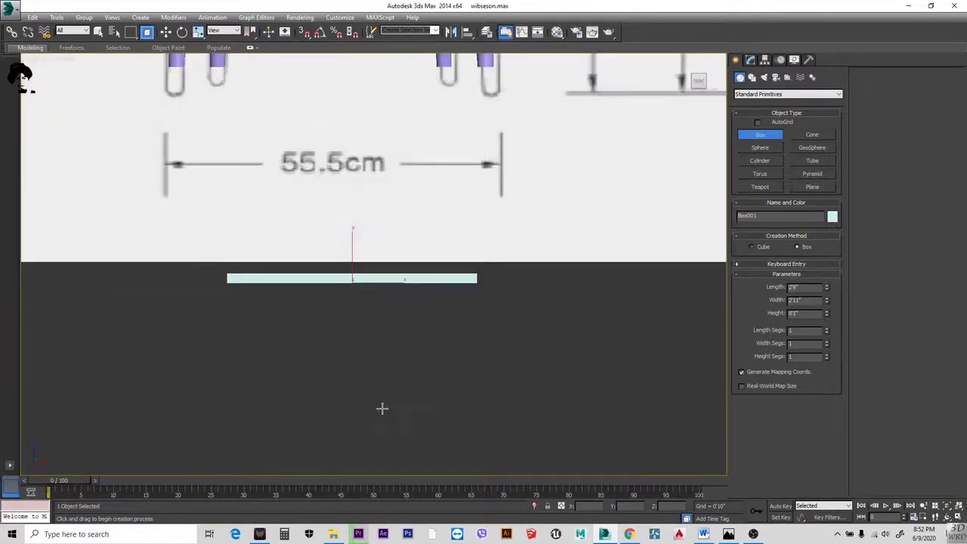
# - Raise the new box in the front view until it sits on the chair's seat frame
pyautogui.press('w')
pyautogui.scroll(-3, 389, 294)
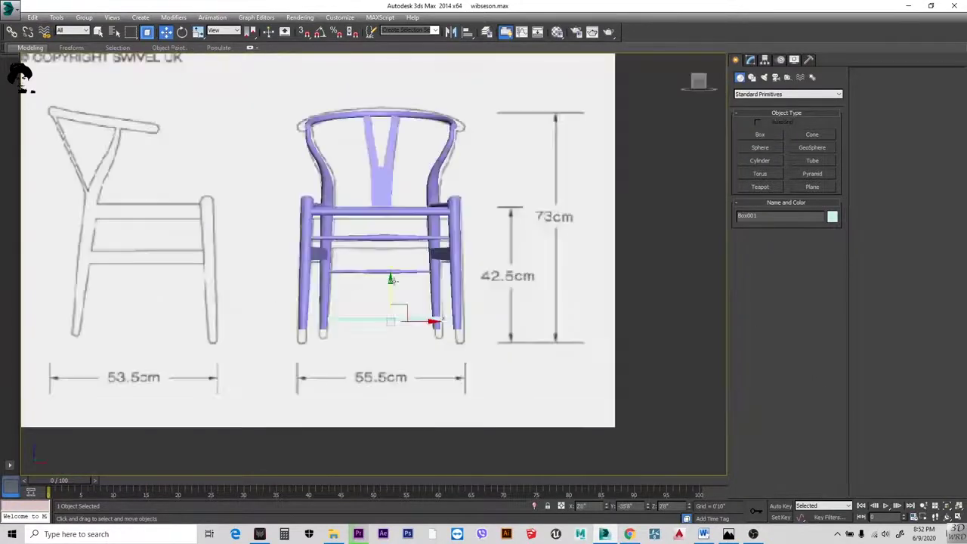
pyautogui.scroll(2, 379, 313)
pyautogui.moveTo(380, 314); pyautogui.dragTo(385, 195)
pyautogui.keyDown('alt'); pyautogui.moveTo(385, 195); pyautogui.dragTo(399, 221, button='middle'); pyautogui.keyUp('alt')
# - Convert the seat box to an editable poly and move its front-left corner vertices against the front leg post
pyautogui.rightClick(399, 221)
pyautogui.click(529, 323)
pyautogui.scroll(5, 362, 261)
pyautogui.press('1')
pyautogui.moveTo(328, 237); pyautogui.dragTo(260, 288)
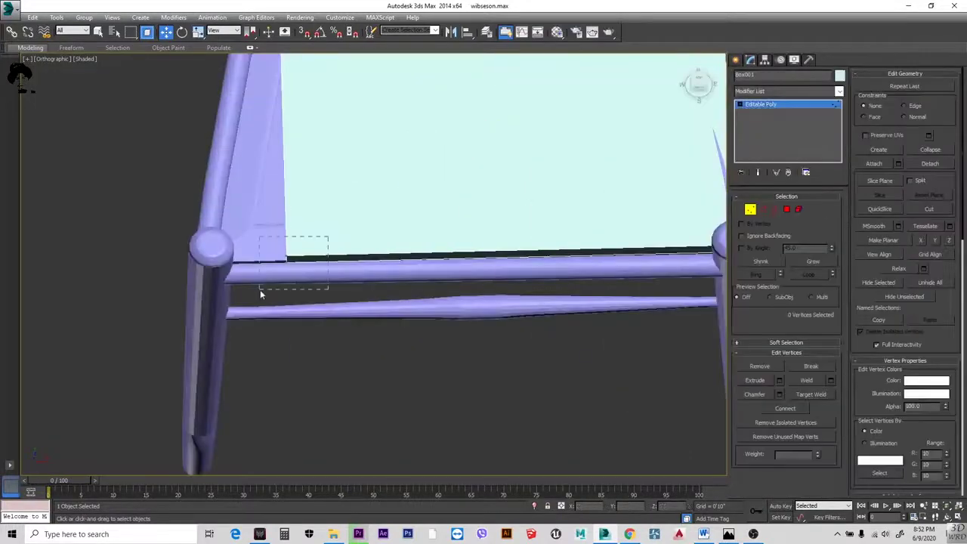
pyautogui.scroll(-3, 363, 261)
# - Move the back corner vertices of the seat box inward to meet the side rails at the back posts
pyautogui.keyDown('alt'); pyautogui.moveTo(522, 249); pyautogui.dragTo(500, 161, button='middle'); pyautogui.keyUp('alt')
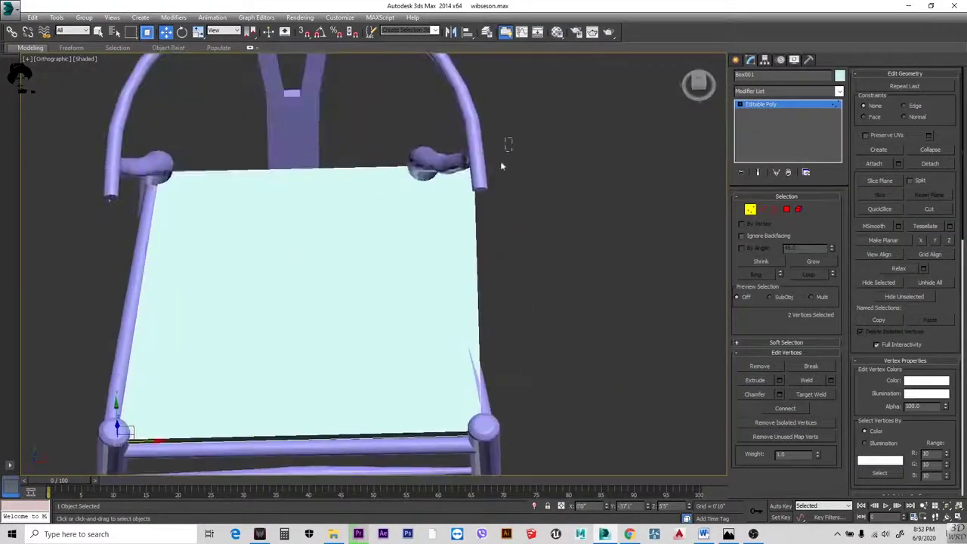
pyautogui.scroll(3, 182, 178)
pyautogui.moveTo(190, 149); pyautogui.dragTo(221, 157)
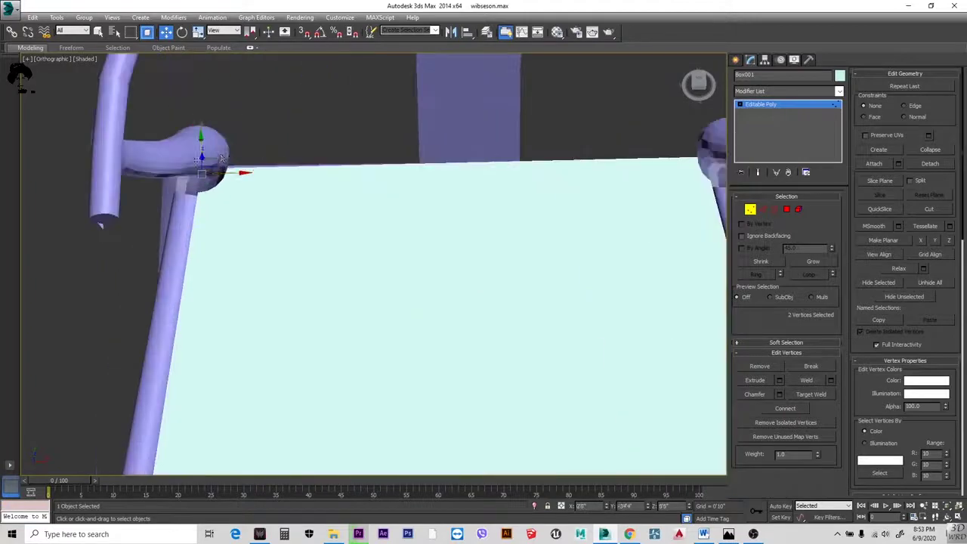
pyautogui.scroll(-3, 362, 247)
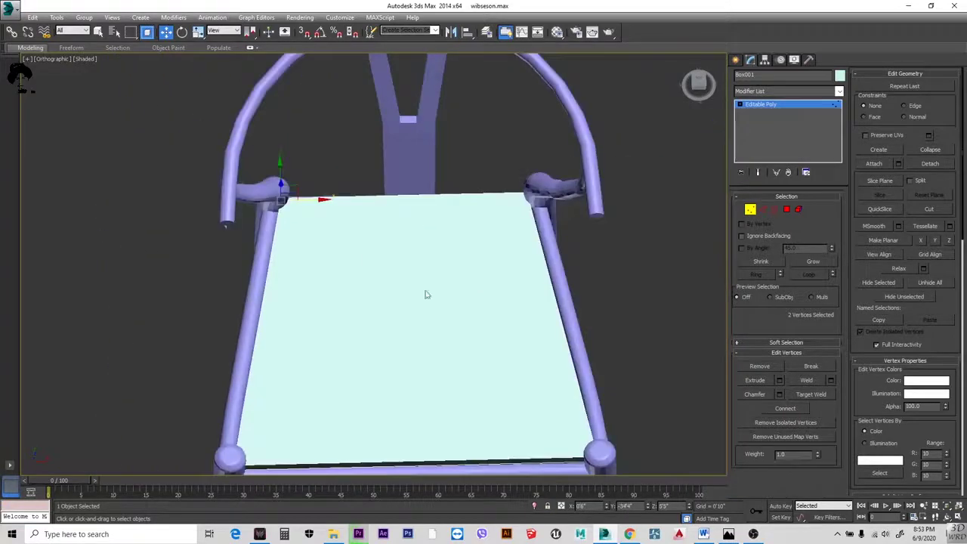
# - Fine-tune the corner vertices of the seat box so its outline follows the tapered rails of the frame
pyautogui.keyDown('alt'); pyautogui.moveTo(426, 295); pyautogui.dragTo(285, 136, button='middle'); pyautogui.keyUp('alt')
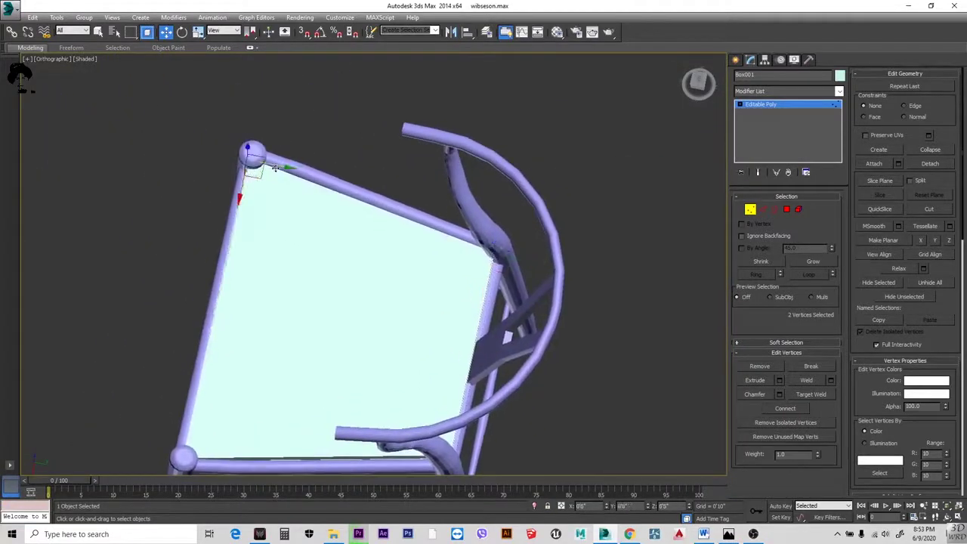
pyautogui.keyDown('alt'); pyautogui.moveTo(195, 452); pyautogui.dragTo(468, 74, button='middle'); pyautogui.keyUp('alt')
pyautogui.scroll(3, 454, 203)
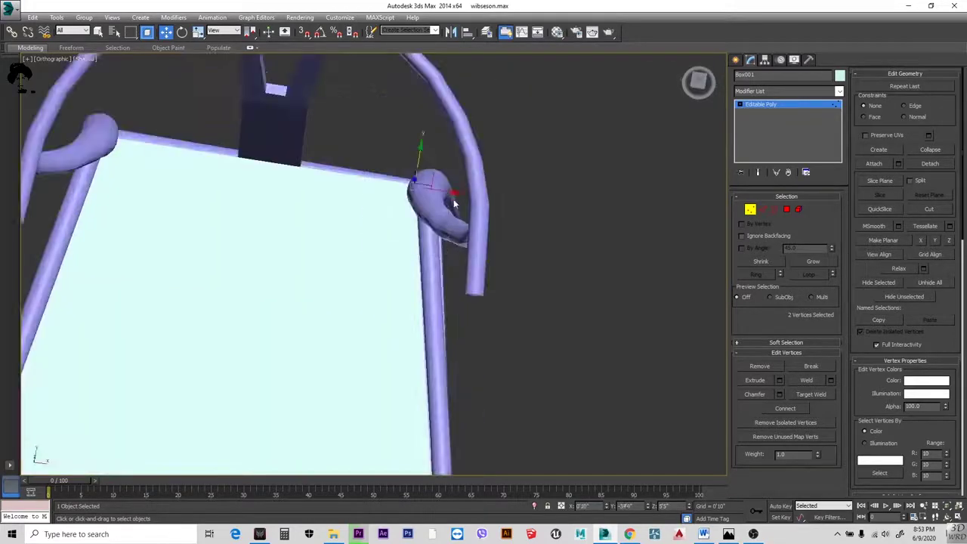
pyautogui.scroll(-3, 461, 192)
pyautogui.keyDown('alt'); pyautogui.moveTo(248, 253); pyautogui.dragTo(170, 247, button='middle'); pyautogui.keyUp('alt')
pyautogui.scroll(3, 306, 336)
pyautogui.scroll(-3, 345, 313)
pyautogui.scroll(3, 354, 218)
pyautogui.scroll(-2, 387, 330)
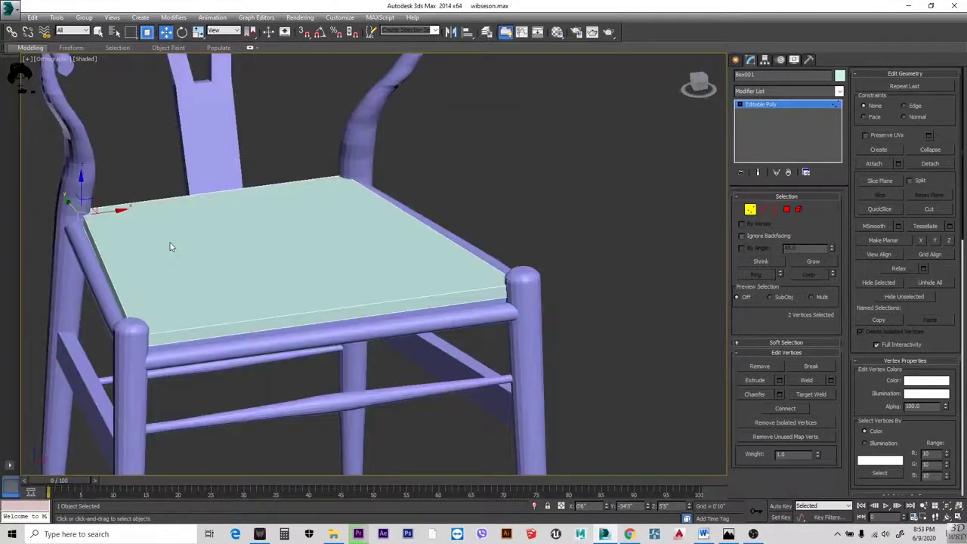
# - Connect the front and back edges of the seat box with 1 segment at slide -92, close to the side rail
pyautogui.press('2')
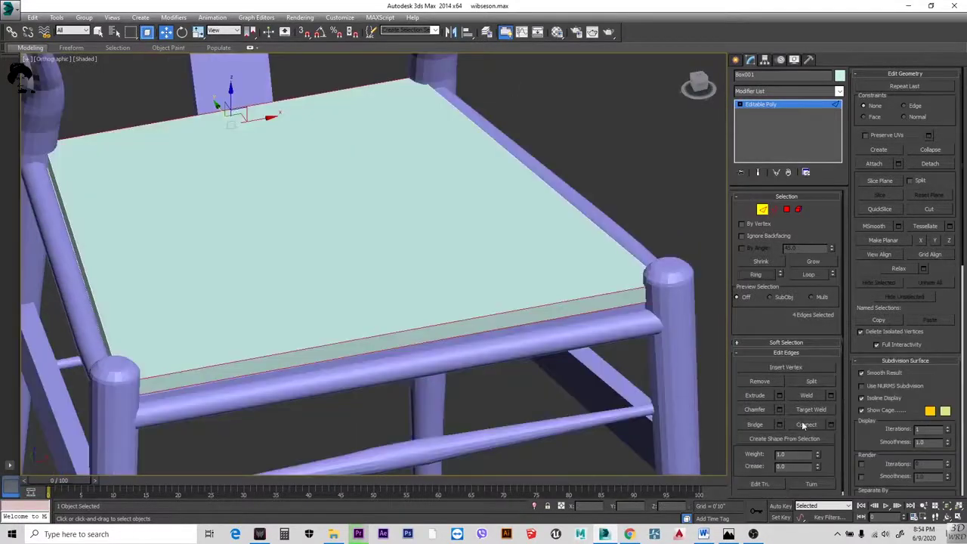
pyautogui.keyDown('shift'); pyautogui.click(804, 423); pyautogui.keyUp('shift')
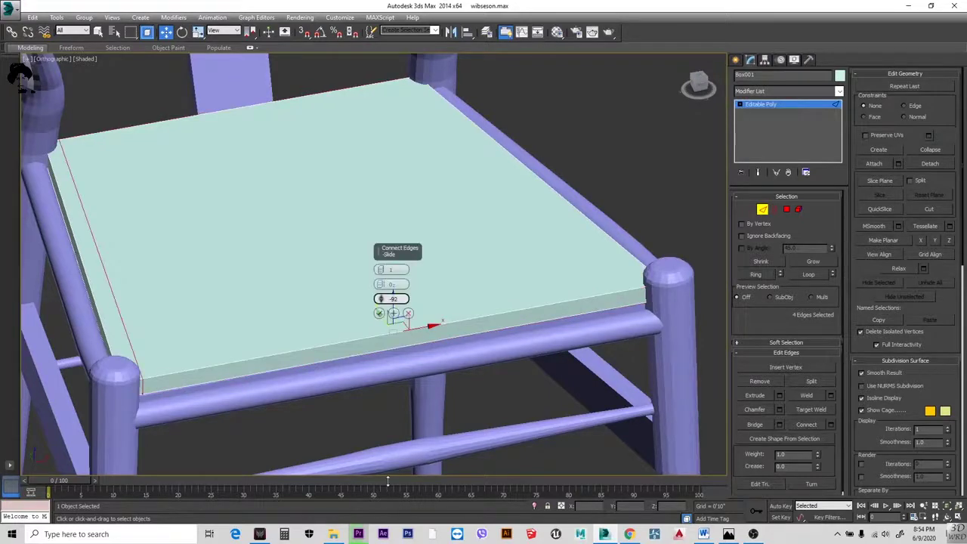
pyautogui.click(379, 313)
# - Connect the ring of front-to-back edges with 1 segment at slide -89, close to the front rail
pyautogui.keyDown('alt'); pyautogui.moveTo(378, 313); pyautogui.dragTo(758, 313, button='middle'); pyautogui.keyUp('alt')
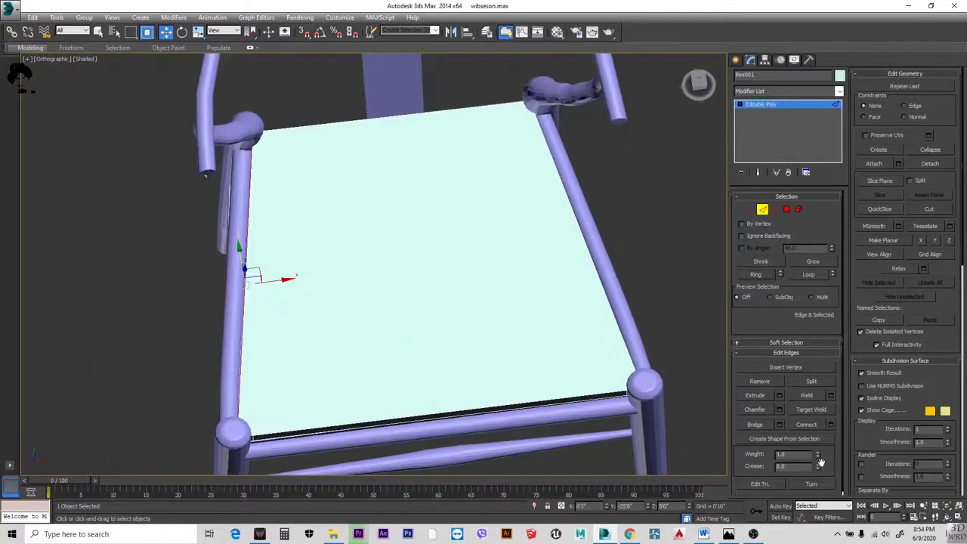
pyautogui.hotkey('alt', 'r')
pyautogui.click(831, 424)
pyautogui.keyDown('alt'); pyautogui.moveTo(454, 340); pyautogui.dragTo(449, 344, button='middle'); pyautogui.keyUp('alt')
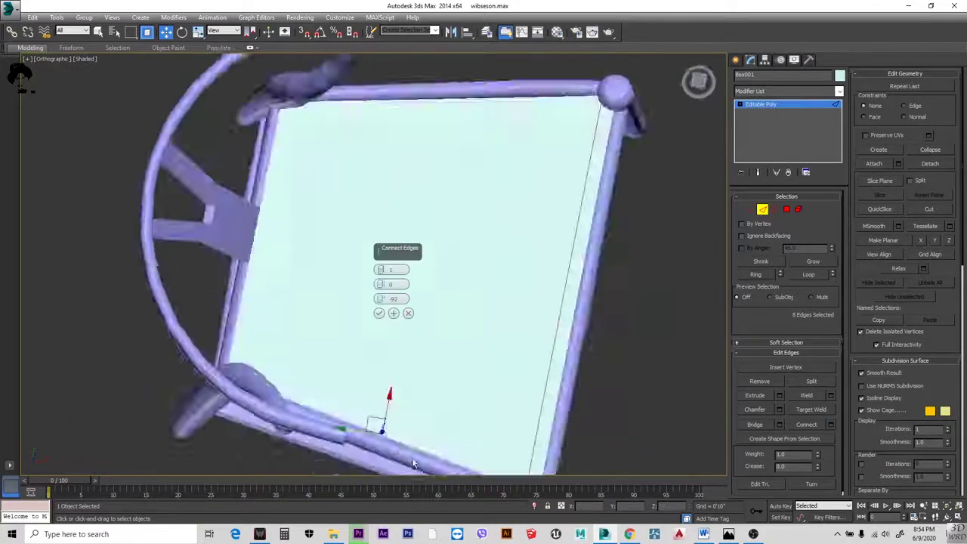
pyautogui.scroll(3, 450, 344)
pyautogui.moveTo(380, 298); pyautogui.dragTo(379, 294)
pyautogui.keyDown('alt'); pyautogui.moveTo(380, 295); pyautogui.dragTo(563, 263, button='middle'); pyautogui.keyUp('alt')
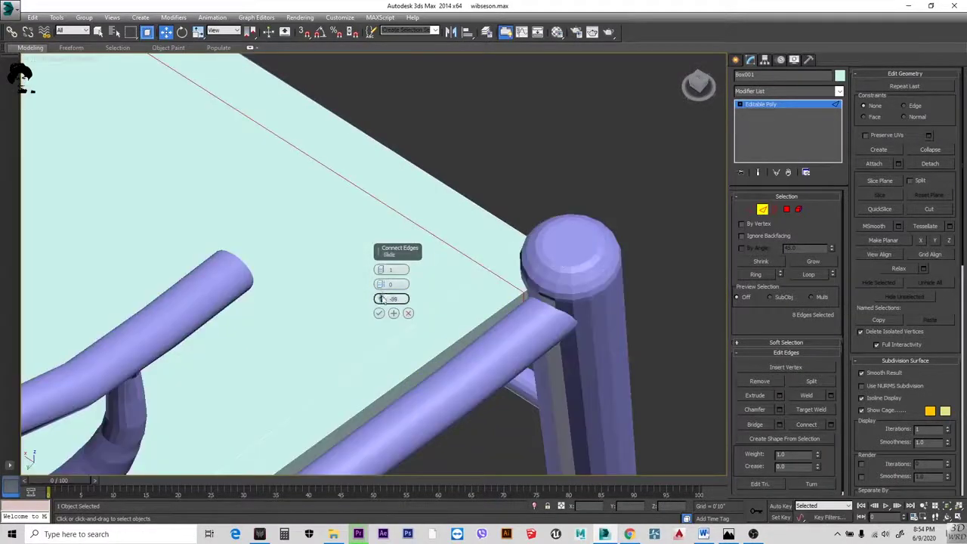
pyautogui.click(380, 313)
# - Add another single-segment edge loop across the seat box, close to its back edge
pyautogui.scroll(-5, 383, 322)
pyautogui.keyDown('alt'); pyautogui.moveTo(439, 363); pyautogui.dragTo(310, 383, button='middle'); pyautogui.keyUp('alt')
pyautogui.scroll(5, 245, 312)
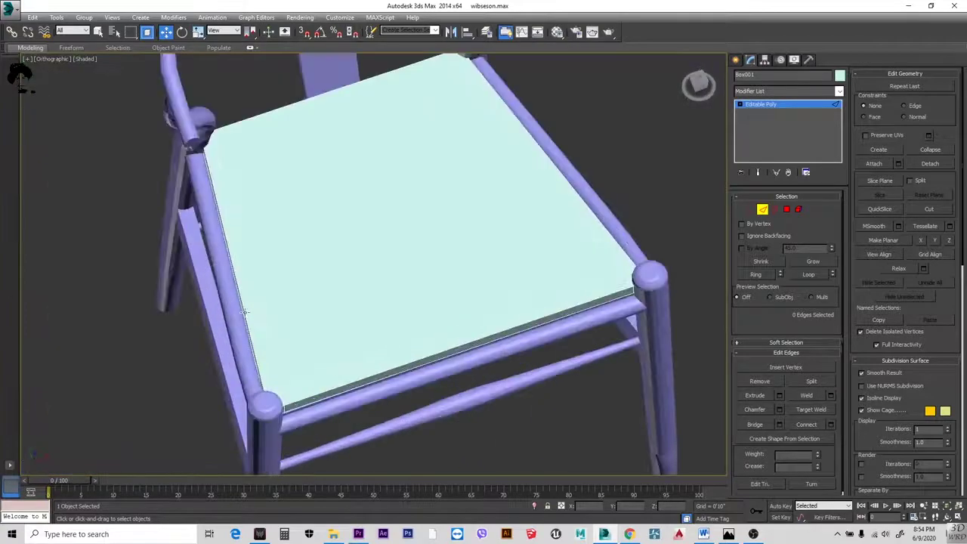
pyautogui.hotkey('alt', 'r')
pyautogui.click(832, 426)
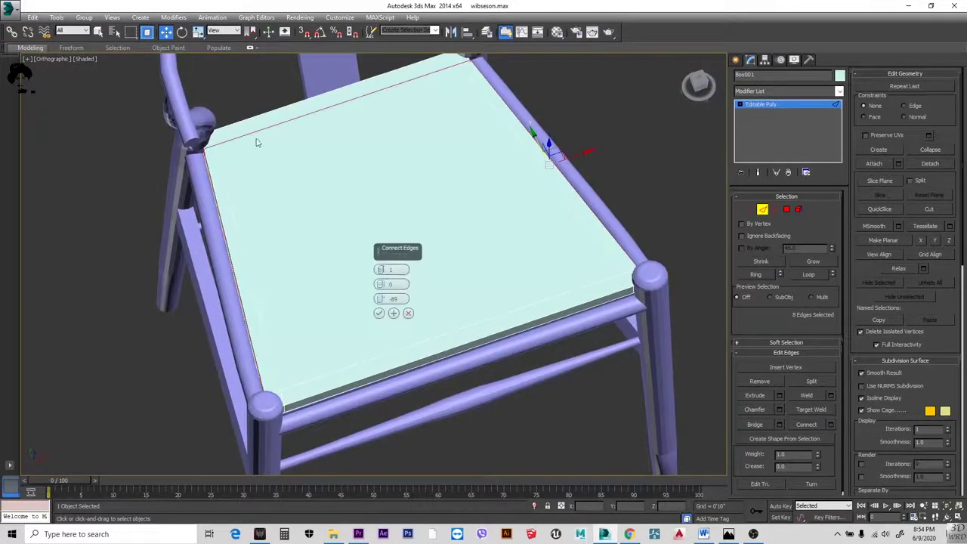
pyautogui.keyDown('alt'); pyautogui.moveTo(257, 143); pyautogui.dragTo(371, 378, button='middle'); pyautogui.keyUp('alt')
pyautogui.click(380, 313)
pyautogui.scroll(6, 363, 295)
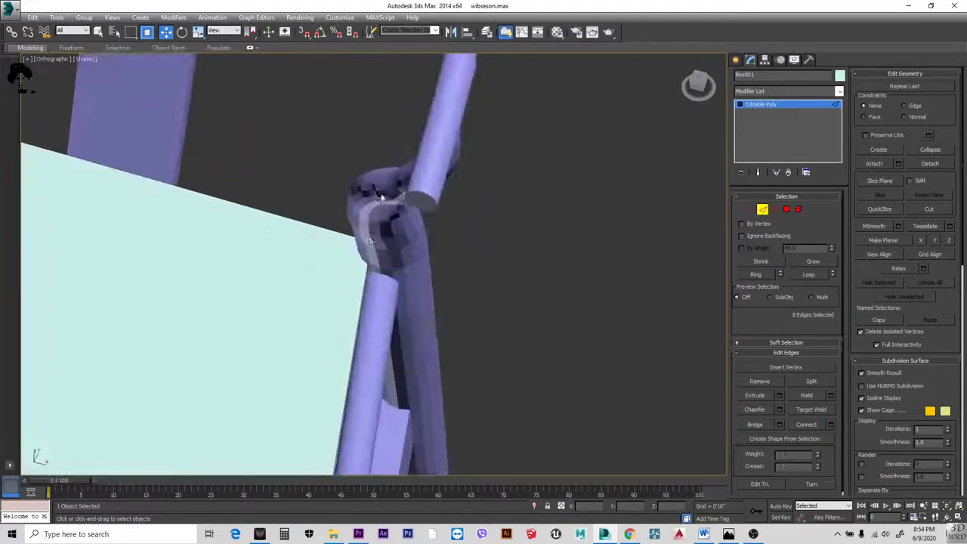
# - Move the upper and lower corner vertices at the back-right post inward to notch the seat box around it
pyautogui.press('1')
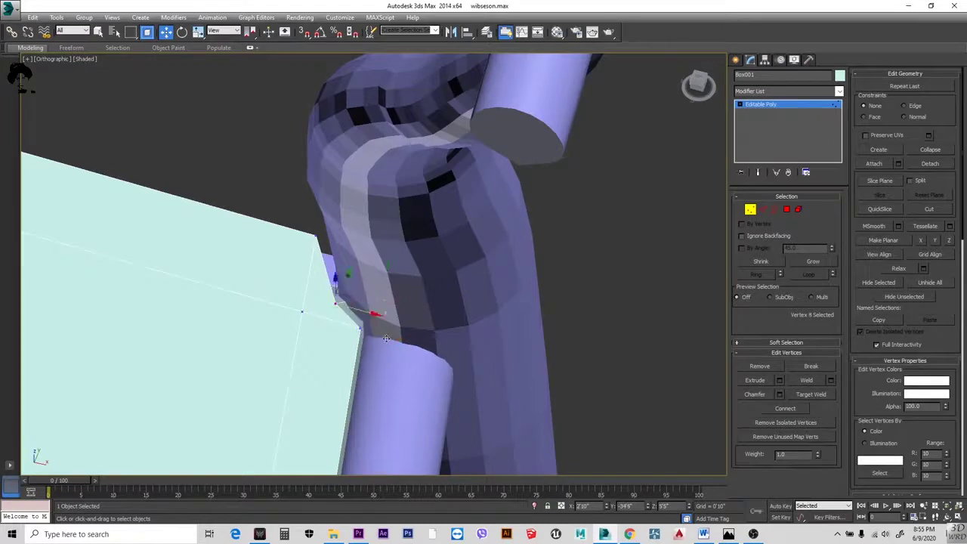
pyautogui.press('t')
pyautogui.keyDown('alt'); pyautogui.moveTo(352, 256); pyautogui.dragTo(355, 239, button='middle'); pyautogui.keyUp('alt')
pyautogui.scroll(4, 357, 243)
pyautogui.hotkey('ctrl', 'z')
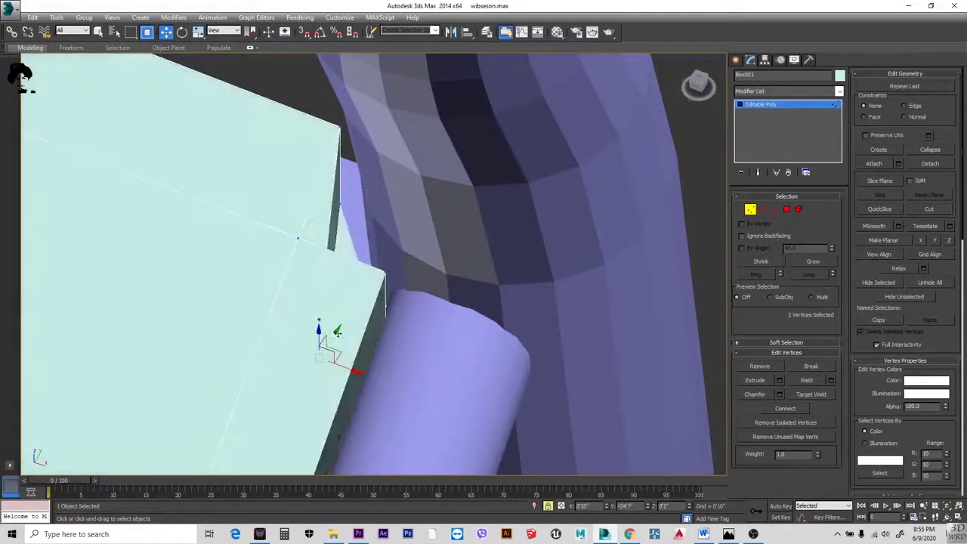
pyautogui.keyDown('alt'); pyautogui.moveTo(407, 277); pyautogui.dragTo(375, 270, button='middle'); pyautogui.keyUp('alt')
pyautogui.moveTo(375, 270); pyautogui.dragTo(327, 274)
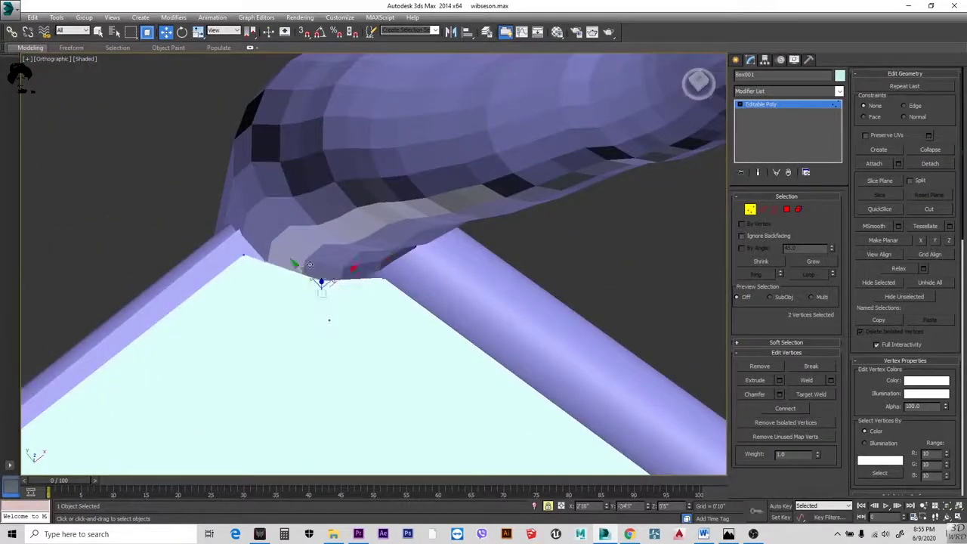
pyautogui.keyDown('alt'); pyautogui.moveTo(310, 264); pyautogui.dragTo(340, 276, button='middle'); pyautogui.keyUp('alt')
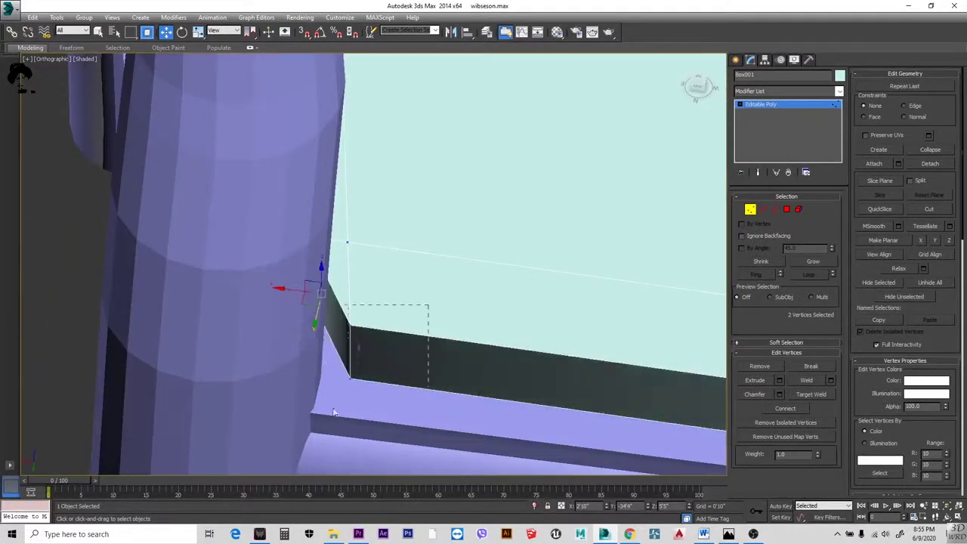
# - Notch the back-left corner of the seat box around its post by shifting the corner vertices inward
pyautogui.keyDown('alt'); pyautogui.moveTo(333, 412); pyautogui.dragTo(227, 355, button='middle'); pyautogui.keyUp('alt')
pyautogui.scroll(-5, 254, 369)
pyautogui.scroll(5, 253, 369)
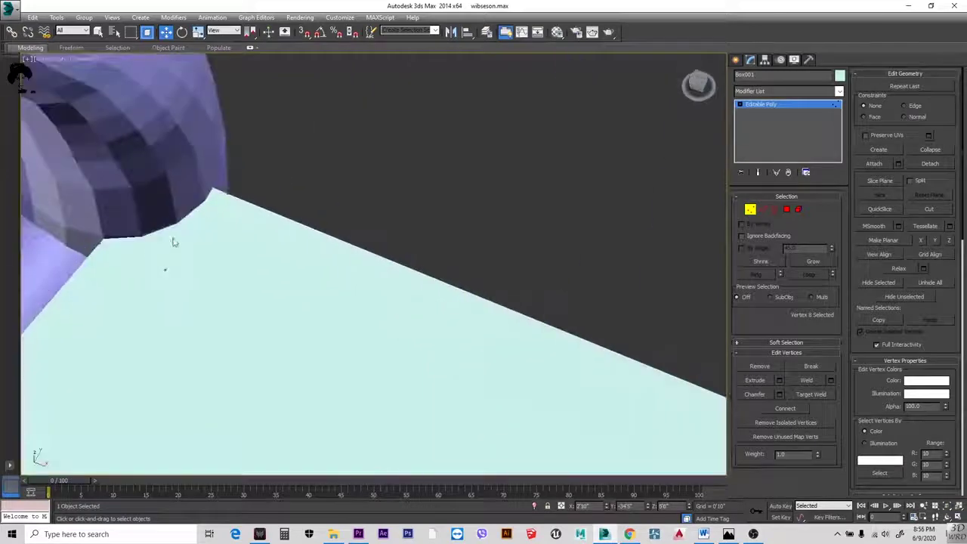
pyautogui.scroll(-4, 173, 242)
pyautogui.press('t')
pyautogui.click(246, 214)
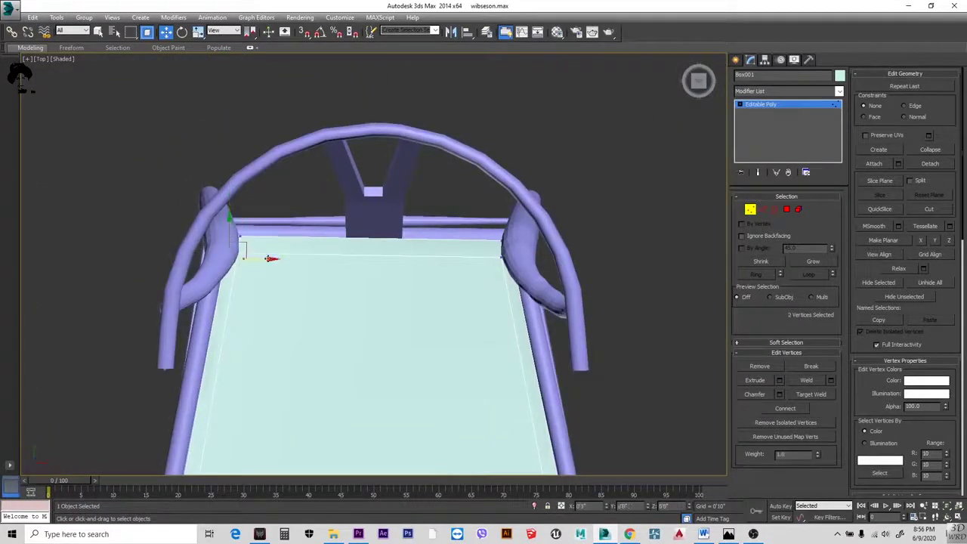
pyautogui.keyDown('alt'); pyautogui.moveTo(270, 259); pyautogui.dragTo(289, 204, button='middle'); pyautogui.keyUp('alt')
pyautogui.scroll(4, 303, 249)
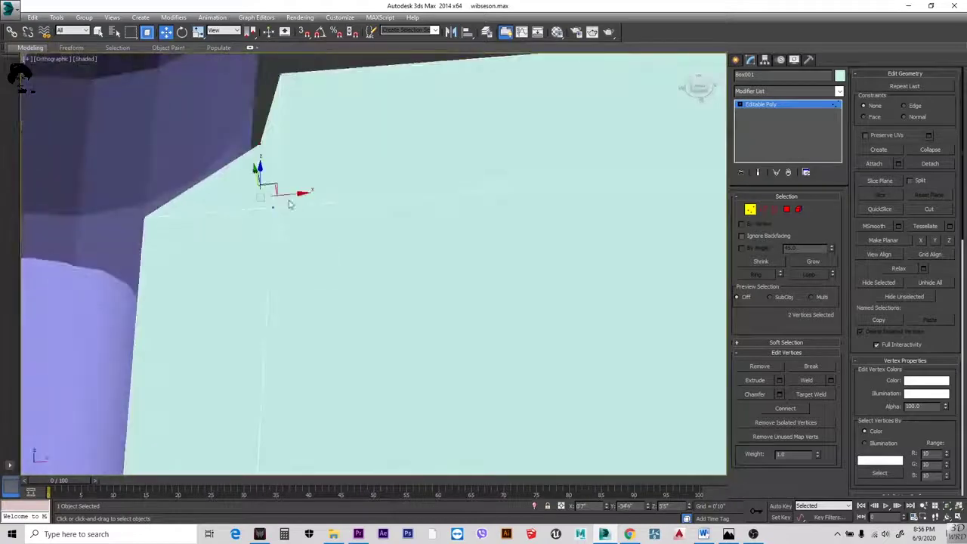
pyautogui.keyDown('alt'); pyautogui.moveTo(237, 242); pyautogui.dragTo(149, 285, button='middle'); pyautogui.keyUp('alt')
pyautogui.scroll(4, 147, 286)
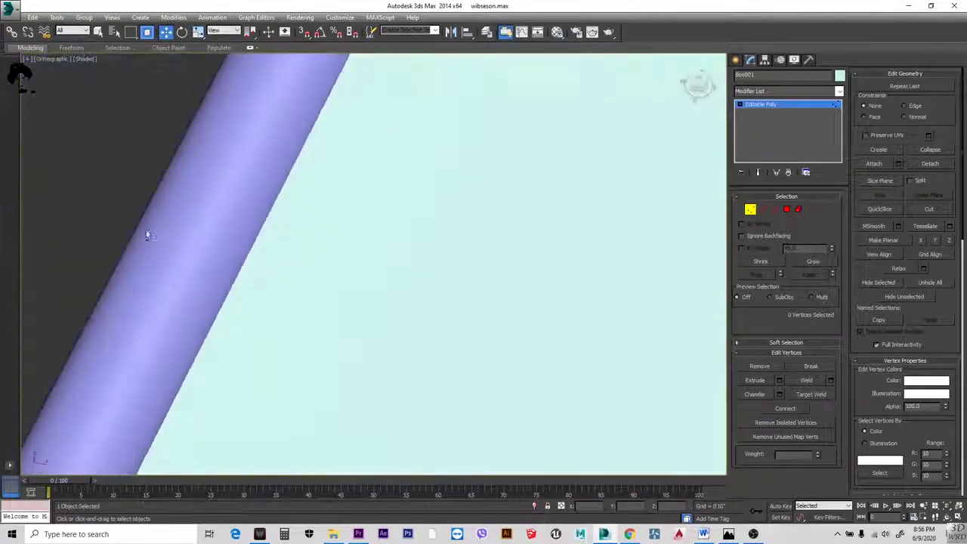
# - Notch the front-left corner of the seat box around the leg post by moving its corner vertices inward
pyautogui.keyDown('alt'); pyautogui.moveTo(147, 234); pyautogui.dragTo(389, 413, button='middle'); pyautogui.keyUp('alt')
pyautogui.scroll(4, 309, 158)
pyautogui.scroll(3, 351, 143)
pyautogui.scroll(3, 359, 136)
pyautogui.press('t')
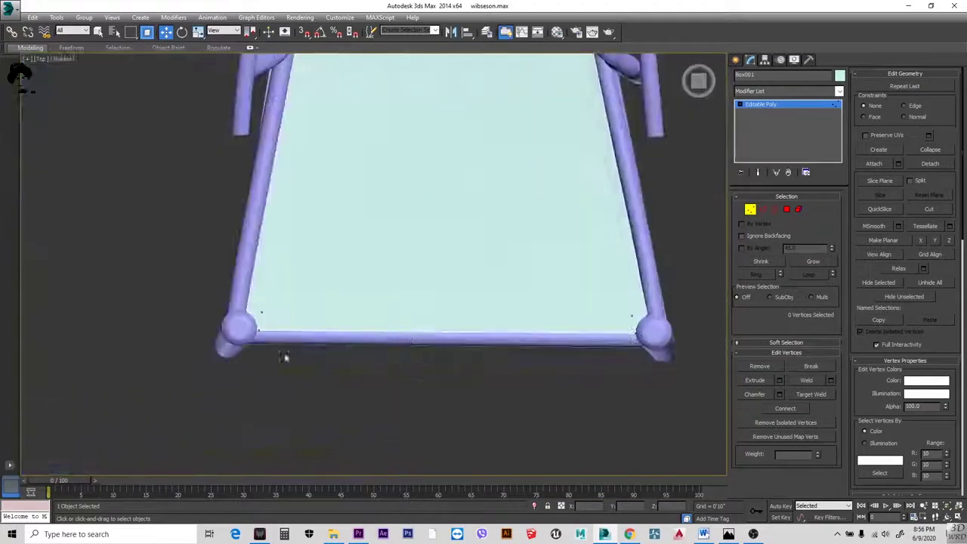
pyautogui.scroll(3, 282, 356)
pyautogui.moveTo(277, 281); pyautogui.dragTo(211, 344)
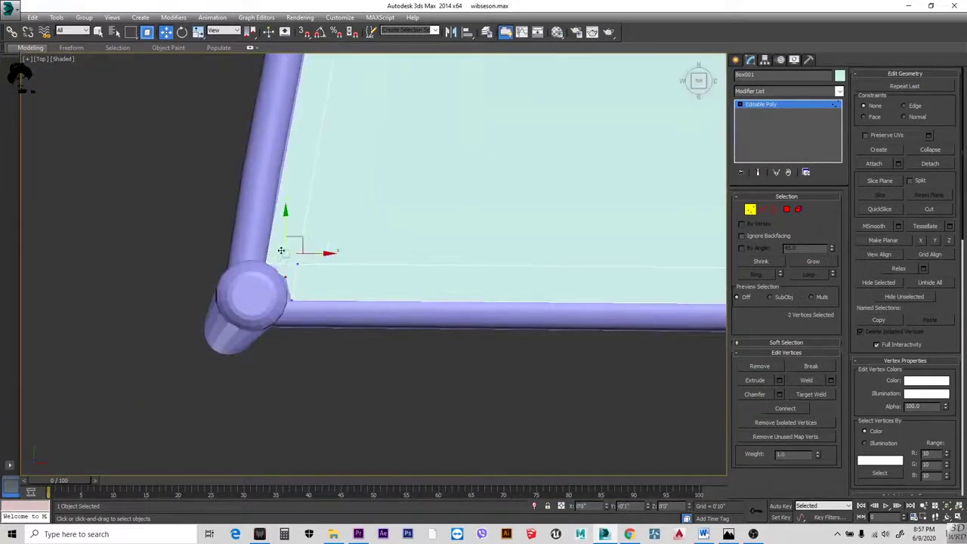
pyautogui.scroll(4, 281, 251)
pyautogui.keyDown('alt'); pyautogui.moveTo(329, 373); pyautogui.dragTo(309, 392, button='middle'); pyautogui.keyUp('alt')
# - Notch the front-right corner of the seat box around the leg post by moving its corner vertices inward
pyautogui.keyDown('alt'); pyautogui.moveTo(291, 446); pyautogui.dragTo(479, 382, button='middle'); pyautogui.keyUp('alt')
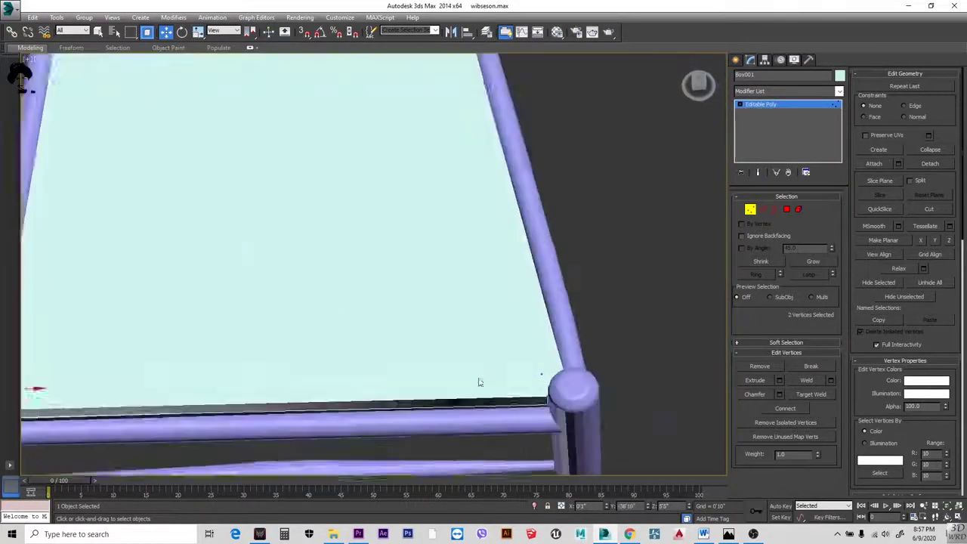
pyautogui.scroll(-5, 358, 325)
pyautogui.scroll(6, 342, 465)
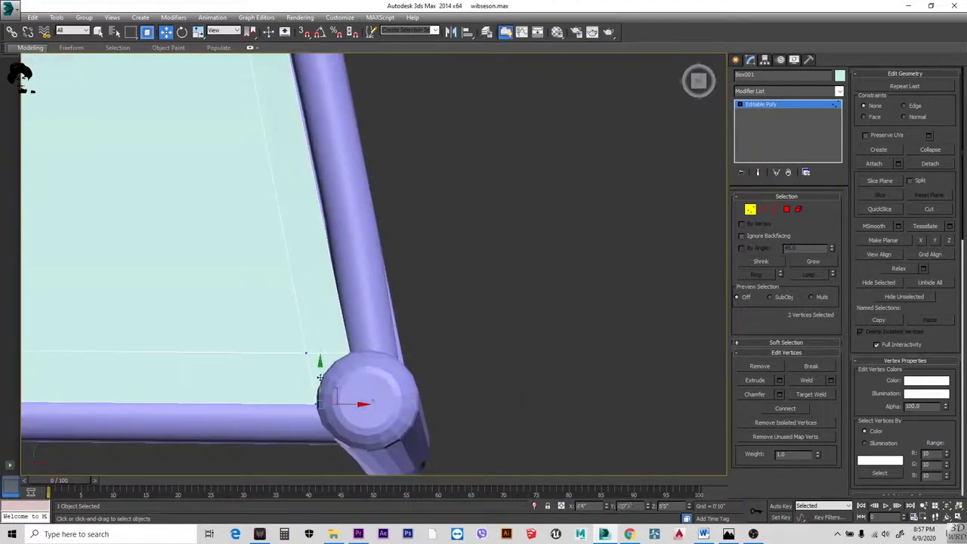
pyautogui.keyDown('alt'); pyautogui.moveTo(319, 378); pyautogui.dragTo(356, 359, button='middle'); pyautogui.keyUp('alt')
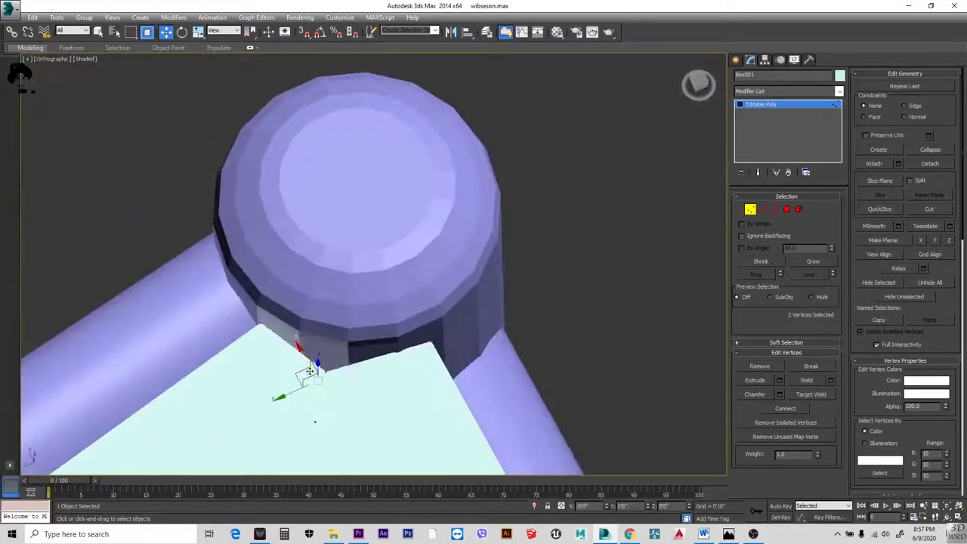
pyautogui.keyDown('alt'); pyautogui.moveTo(438, 328); pyautogui.dragTo(400, 373, button='middle'); pyautogui.keyUp('alt')
pyautogui.keyDown('alt'); pyautogui.moveTo(383, 416); pyautogui.dragTo(417, 358, button='middle'); pyautogui.keyUp('alt')
# - Lower the ring of border polygons on top of the seat box to make the seat thinner
pyautogui.scroll(-8, 416, 358)
pyautogui.scroll(5, 378, 405)
pyautogui.scroll(3, 374, 396)
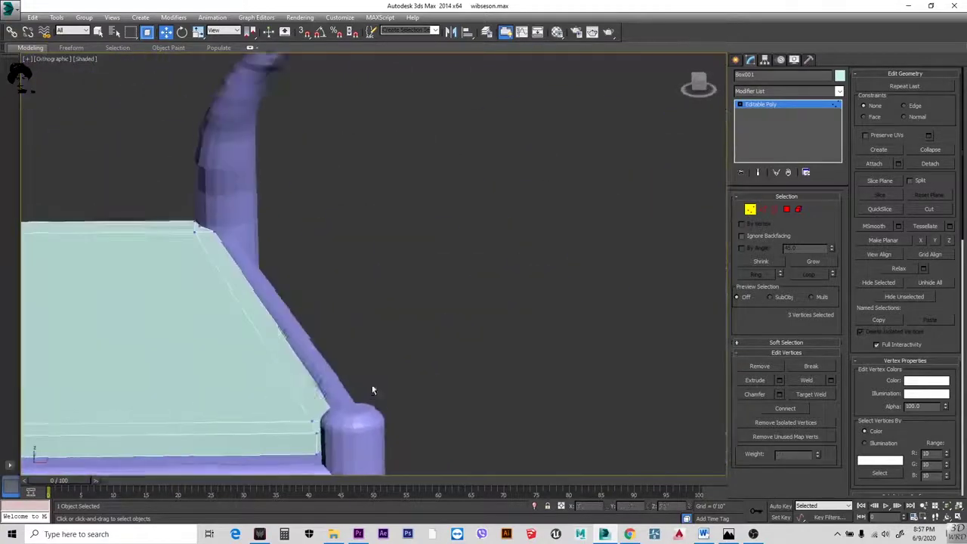
pyautogui.keyDown('alt'); pyautogui.moveTo(371, 390); pyautogui.dragTo(423, 341, button='middle'); pyautogui.keyUp('alt')
pyautogui.scroll(-3, 424, 340)
pyautogui.click(787, 209)
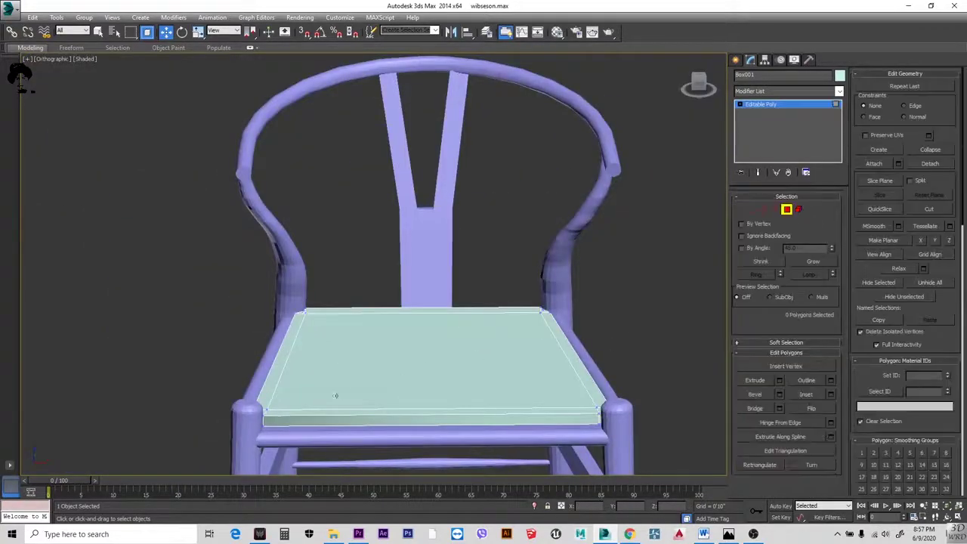
pyautogui.scroll(3, 454, 363)
pyautogui.press('5')
pyautogui.click(384, 325)
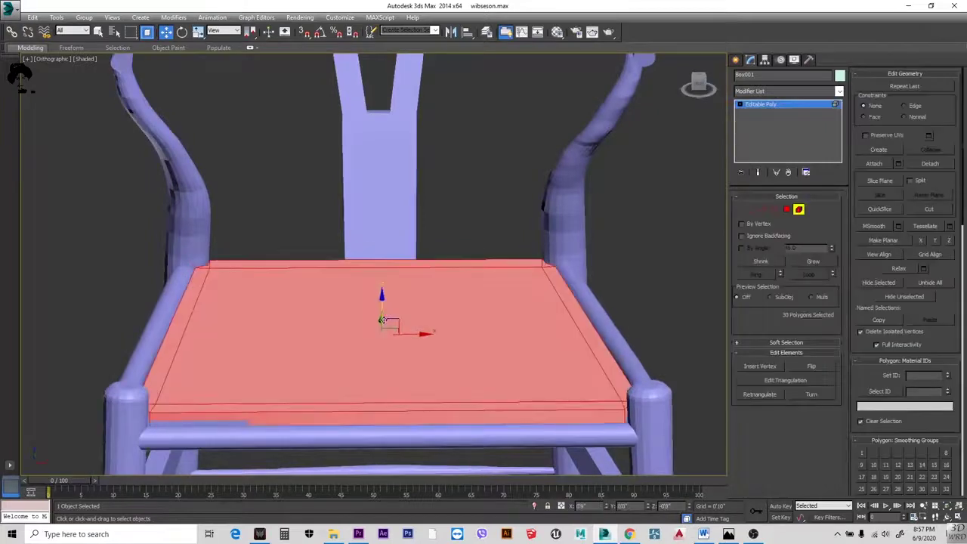
pyautogui.moveTo(383, 333)
pyautogui.keyDown('alt'); pyautogui.mouseDown(button='middle')
pyautogui.moveTo(432, 372)
pyautogui.moveTo(454, 363)
pyautogui.mouseUp(button='middle'); pyautogui.keyUp('alt')
pyautogui.press('4')
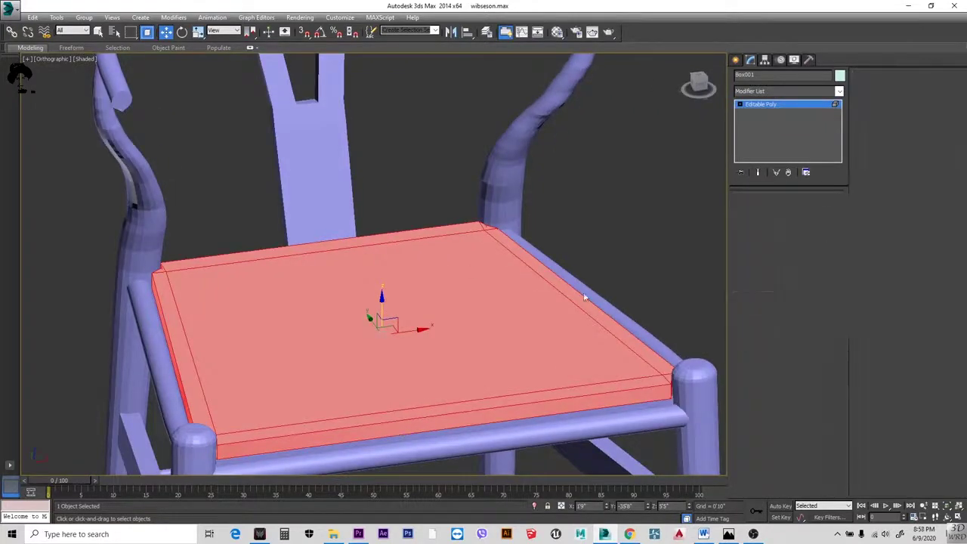
pyautogui.click(583, 295)
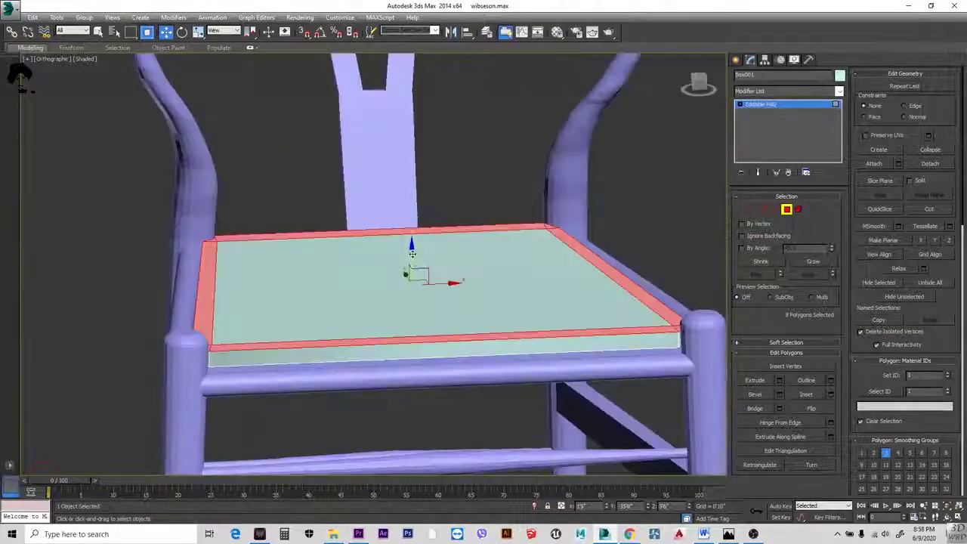
pyautogui.moveTo(411, 253); pyautogui.dragTo(414, 267)
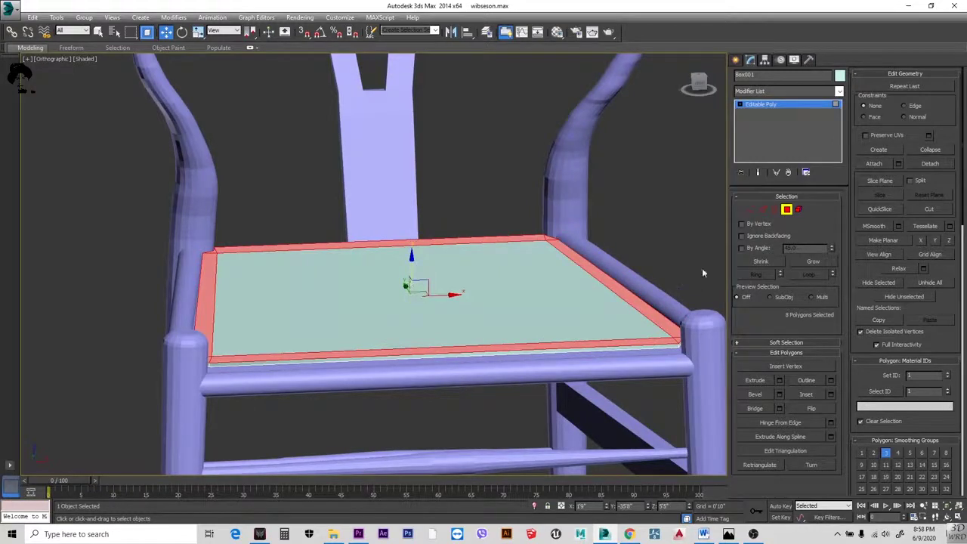
# - Try to chamfer the edges of the seat's top border by 0'1"
pyautogui.press('2')
pyautogui.click(758, 410)
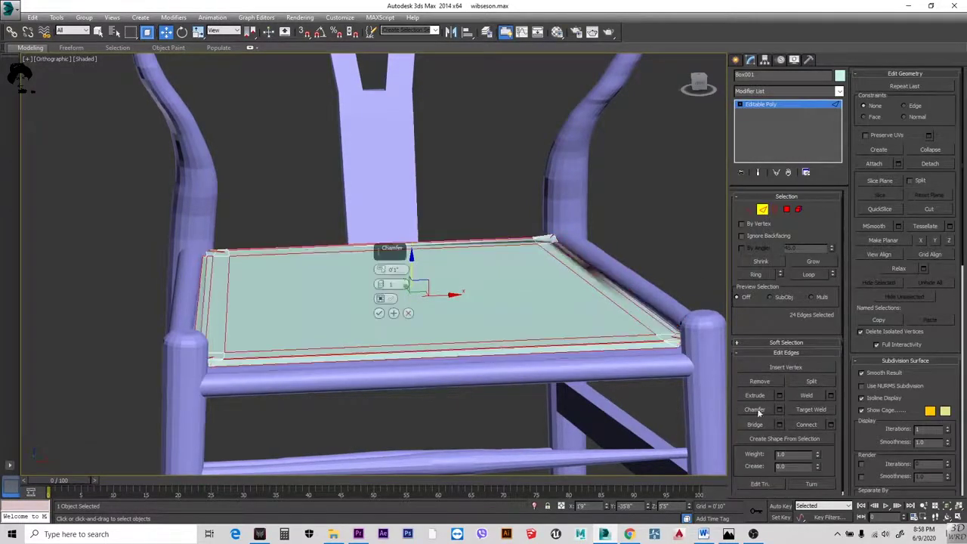
pyautogui.scroll(3, 274, 323)
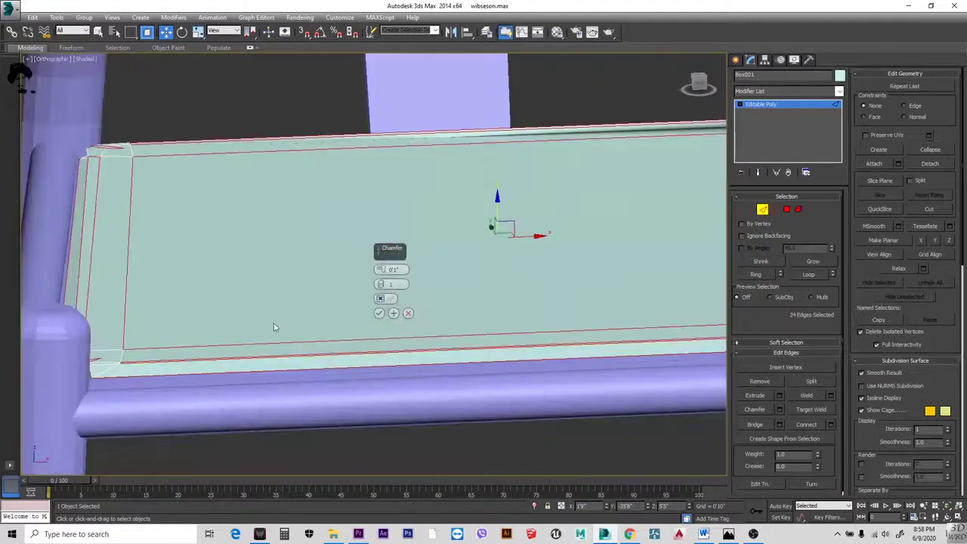
pyautogui.keyDown('alt'); pyautogui.moveTo(274, 323); pyautogui.dragTo(699, 253, button='middle'); pyautogui.keyUp('alt')
pyautogui.scroll(5, 604, 310)
pyautogui.scroll(-5, 568, 223)
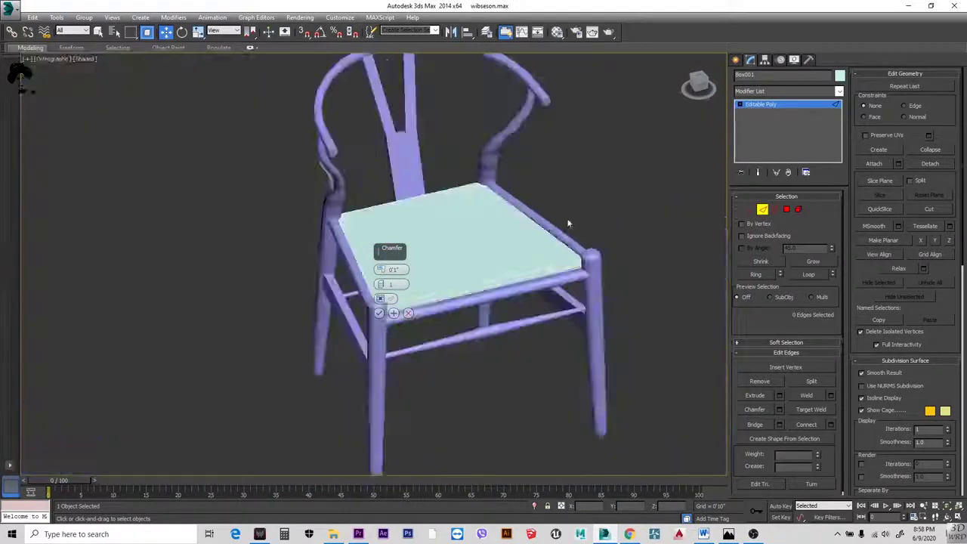
pyautogui.scroll(5, 393, 310)
pyautogui.scroll(-5, 392, 311)
pyautogui.scroll(3, 402, 214)
pyautogui.scroll(3, 507, 183)
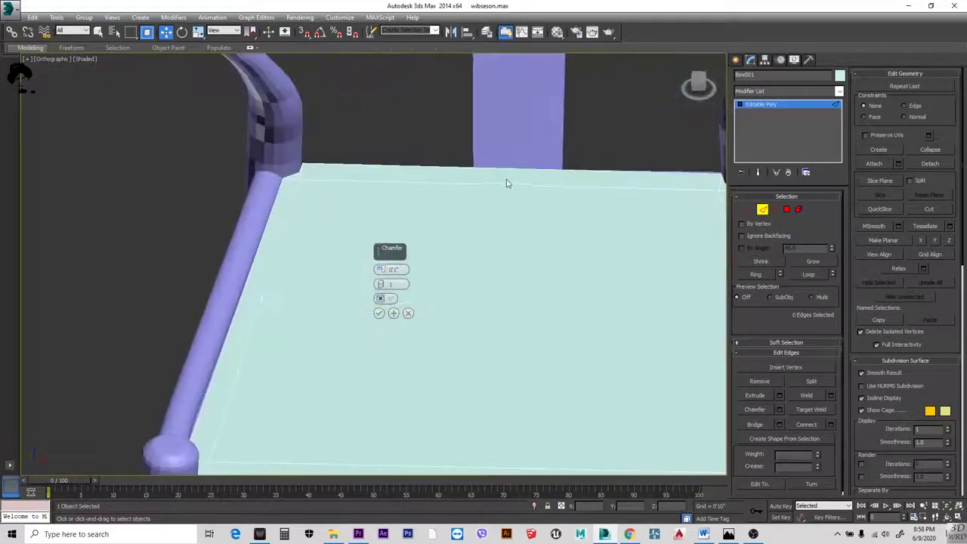
# - Try a bevel on the seat's nine top polygons with a height and outline of -0'1"
pyautogui.click(787, 210)
pyautogui.keyDown('alt'); pyautogui.moveTo(453, 302); pyautogui.dragTo(414, 274, button='middle'); pyautogui.keyUp('alt')
pyautogui.scroll(-3, 414, 274)
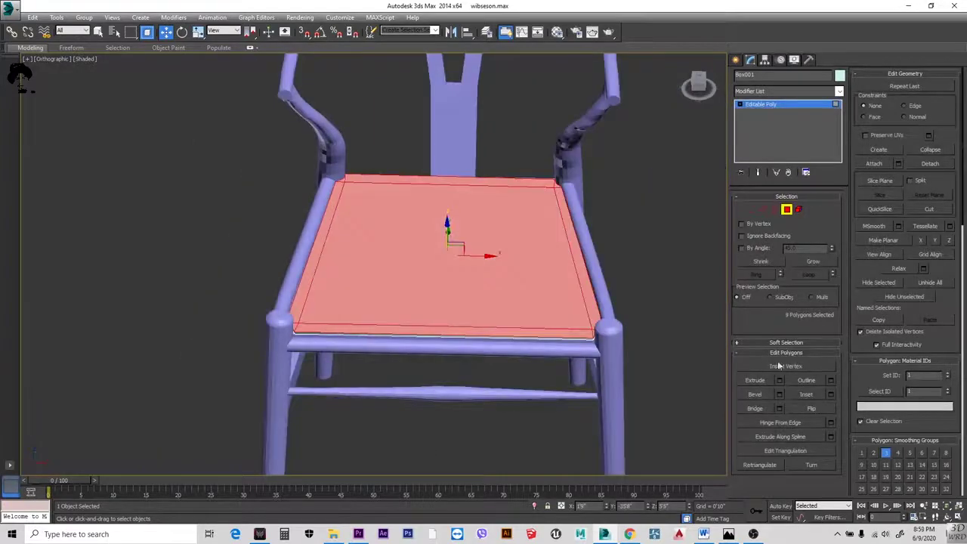
pyautogui.click(780, 394)
pyautogui.scroll(4, 355, 302)
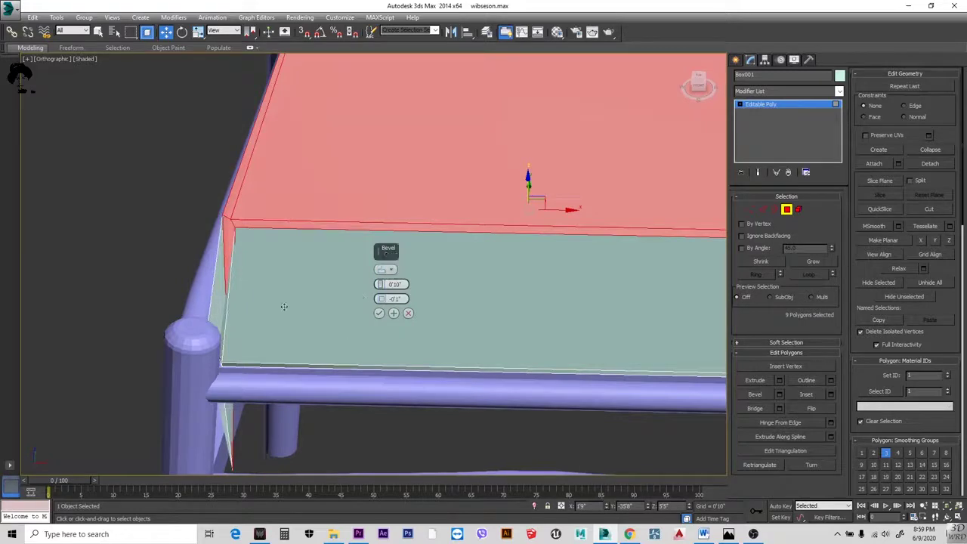
pyautogui.press('super')
pyautogui.scroll(-3, 284, 307)
pyautogui.keyDown('alt'); pyautogui.moveTo(284, 307); pyautogui.dragTo(373, 346, button='middle'); pyautogui.keyUp('alt')
pyautogui.scroll(1, 372, 346)
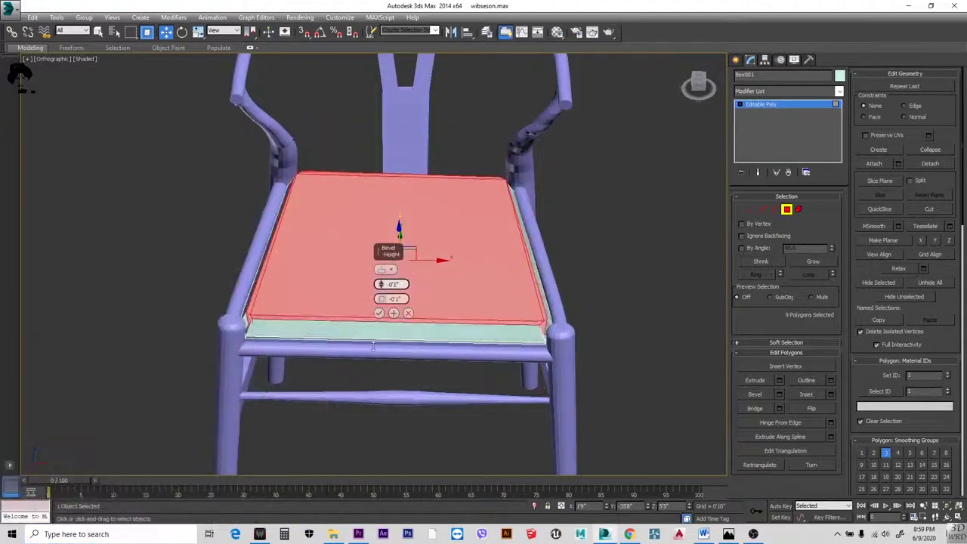
# - Try the seat top bevel with a height of 0'1" and the outline reduced to -0'0"
pyautogui.scroll(4, 374, 355)
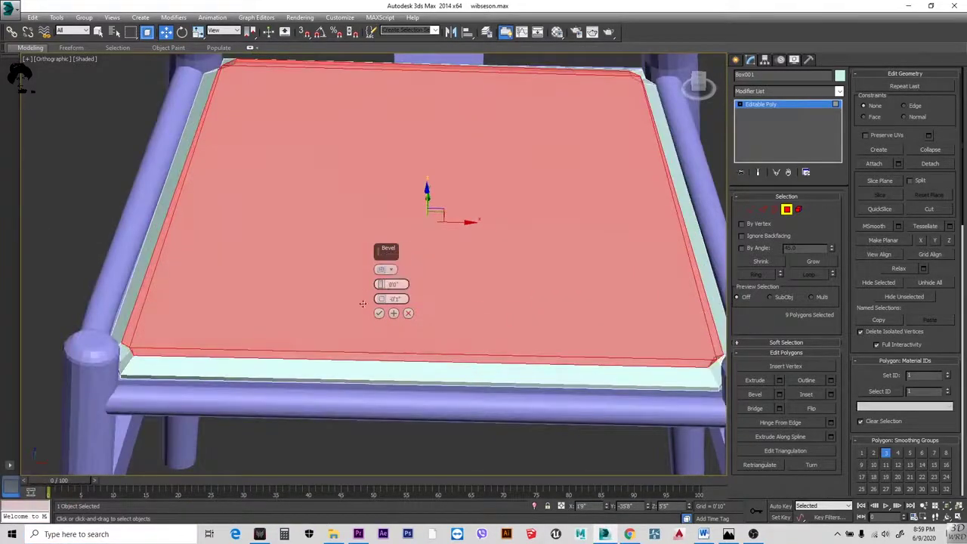
pyautogui.scroll(-1, 363, 304)
pyautogui.press('f')
pyautogui.scroll(6, 390, 299)
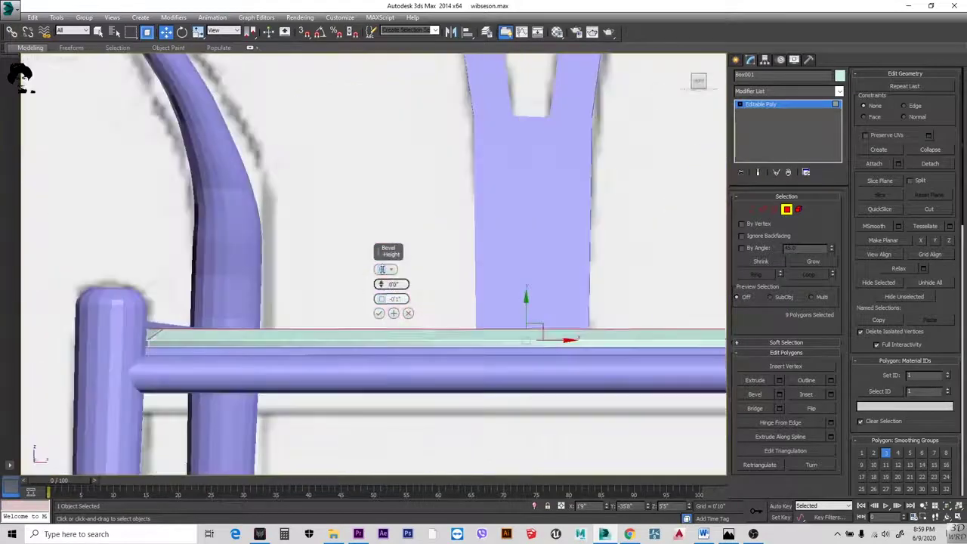
pyautogui.keyDown('alt'); pyautogui.moveTo(373, 303); pyautogui.dragTo(378, 333, button='middle'); pyautogui.keyUp('alt')
pyautogui.moveTo(381, 299); pyautogui.dragTo(384, 283)
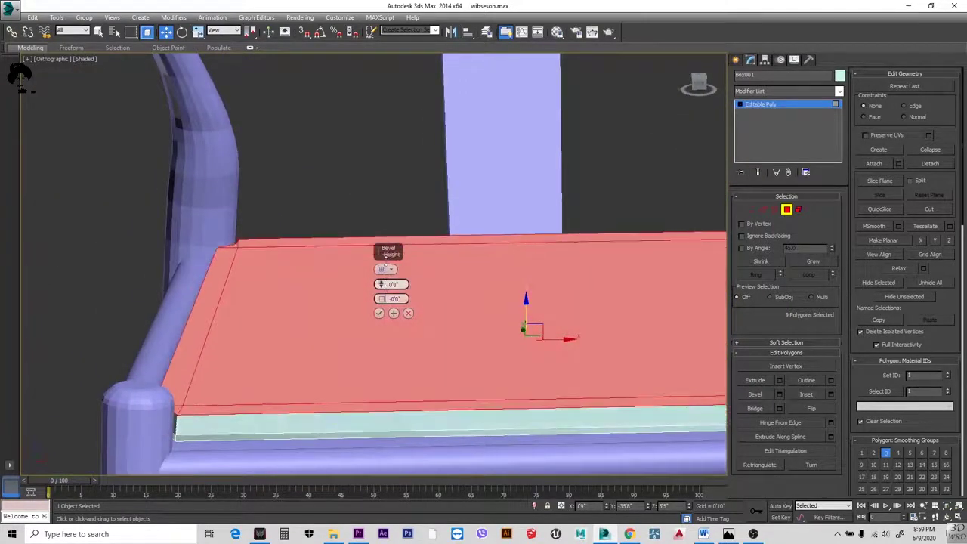
pyautogui.keyDown('alt'); pyautogui.moveTo(364, 285); pyautogui.dragTo(387, 284, button='middle'); pyautogui.keyUp('alt')
pyautogui.moveTo(387, 283); pyautogui.dragTo(381, 300)
pyautogui.click(379, 313)
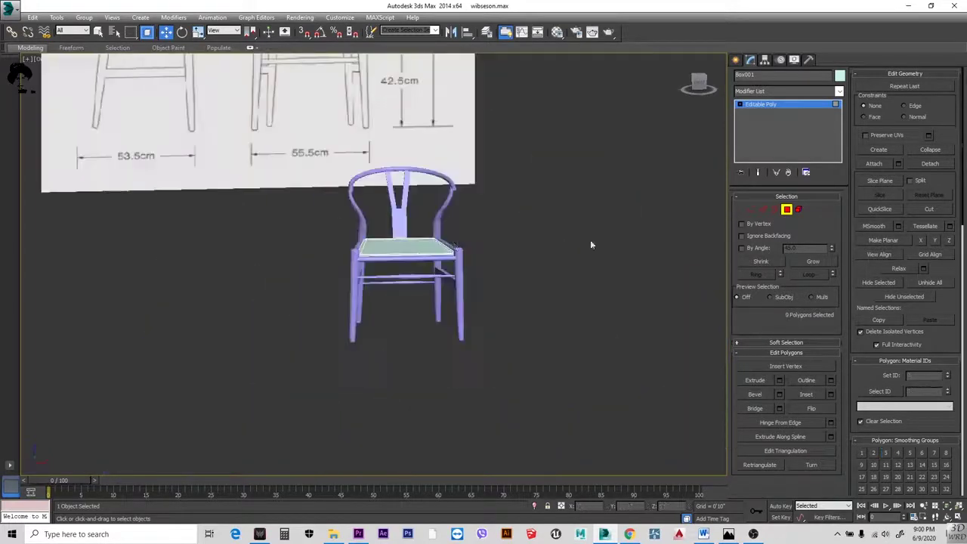
# - Clone the seat element to the side of the chair as a spare copy
pyautogui.press('z')
pyautogui.click(800, 212)
pyautogui.scroll(-4, 394, 265)
pyautogui.press('Return')
pyautogui.scroll(4, 393, 265)
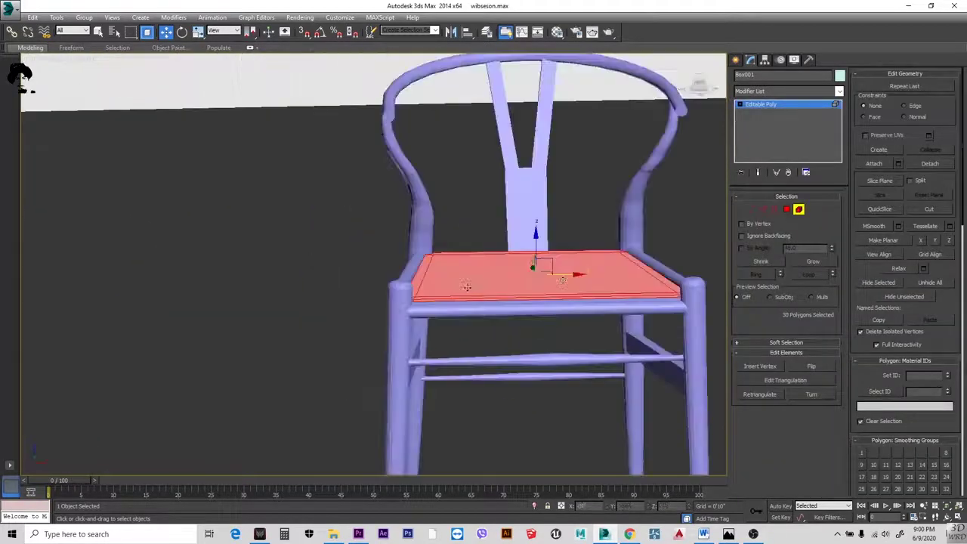
# - Select all nine polygons on the seat's top face, including the border strips and corners
pyautogui.click(787, 210)
pyautogui.scroll(3, 378, 264)
pyautogui.click(264, 265)
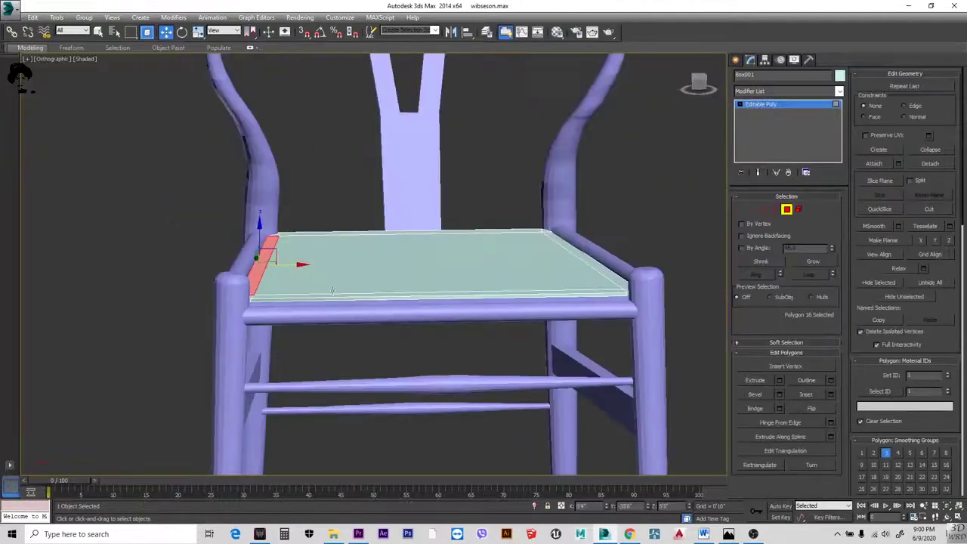
pyautogui.keyDown('alt'); pyautogui.moveTo(333, 291); pyautogui.dragTo(424, 318, button='middle'); pyautogui.keyUp('alt')
pyautogui.keyDown('ctrl'); pyautogui.click(453, 227); pyautogui.keyUp('ctrl')
pyautogui.keyDown('ctrl'); pyautogui.click(468, 166); pyautogui.keyUp('ctrl')
pyautogui.keyDown('ctrl'); pyautogui.click(495, 106); pyautogui.keyUp('ctrl')
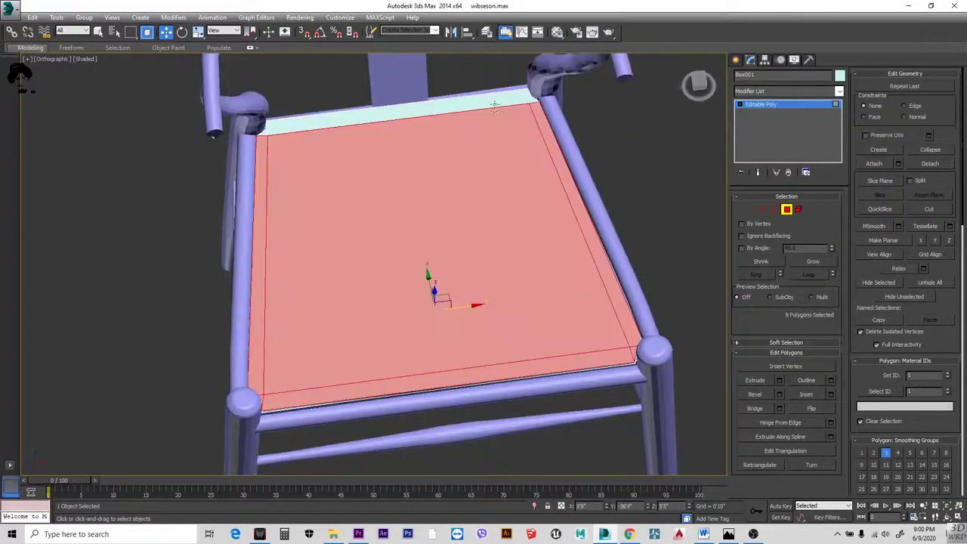
# - Bevel the selected top polygons of the seat upward with a slightly inset outline
pyautogui.click(779, 394)
pyautogui.keyDown('alt'); pyautogui.moveTo(453, 340); pyautogui.dragTo(475, 385, button='middle'); pyautogui.keyUp('alt')
pyautogui.scroll(3, 396, 280)
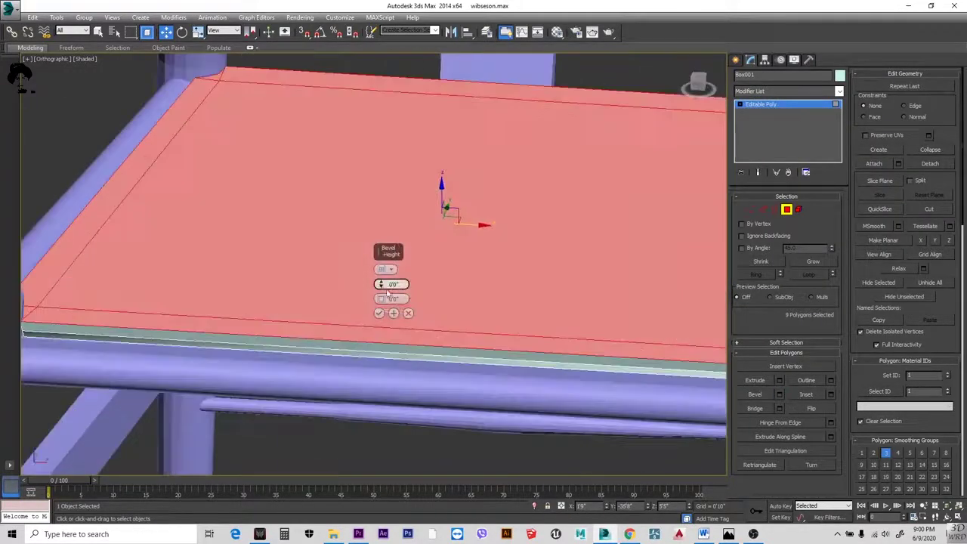
pyautogui.scroll(-4, 395, 312)
pyautogui.scroll(5, 393, 313)
pyautogui.scroll(-3, 381, 300)
pyautogui.keyDown('alt'); pyautogui.moveTo(382, 299); pyautogui.dragTo(340, 307, button='middle'); pyautogui.keyUp('alt')
pyautogui.scroll(3, 340, 307)
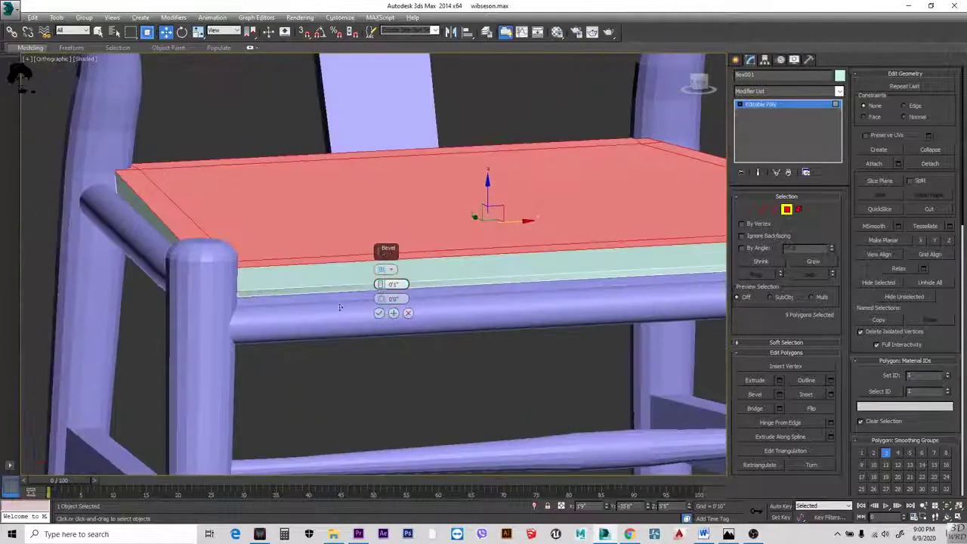
pyautogui.moveTo(381, 285); pyautogui.dragTo(382, 284)
pyautogui.keyDown('alt'); pyautogui.moveTo(382, 284); pyautogui.dragTo(324, 357, button='middle'); pyautogui.keyUp('alt')
pyautogui.click(380, 313)
# - Select the edge loops running around the beveled rim of the seat
pyautogui.scroll(3, 540, 320)
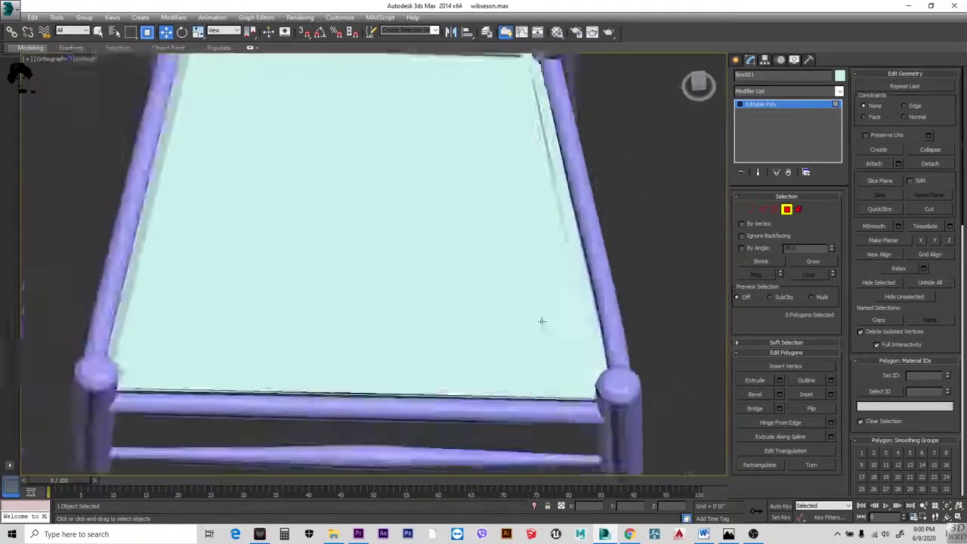
pyautogui.scroll(-5, 605, 264)
pyautogui.press('z')
pyautogui.scroll(-2, 464, 317)
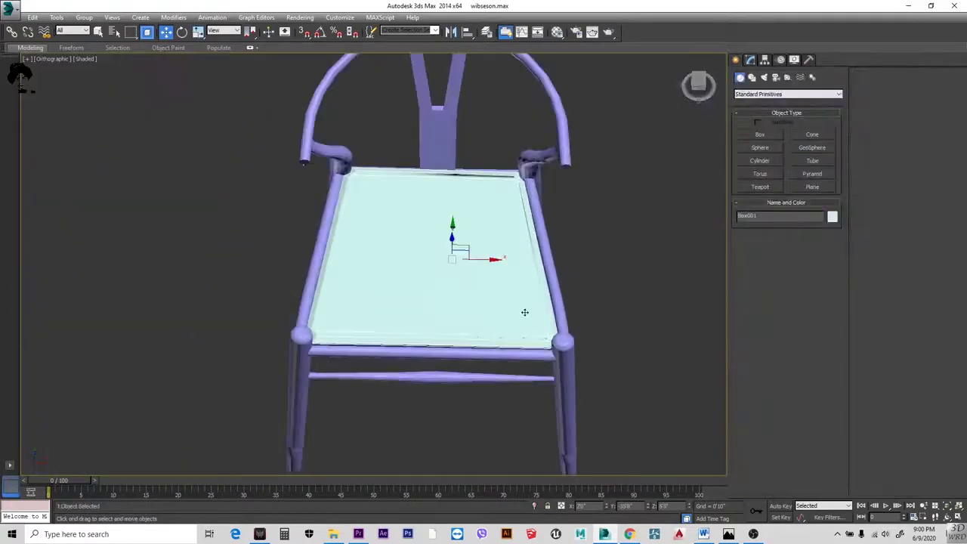
pyautogui.click(750, 60)
pyautogui.scroll(5, 441, 356)
pyautogui.scroll(-3, 441, 341)
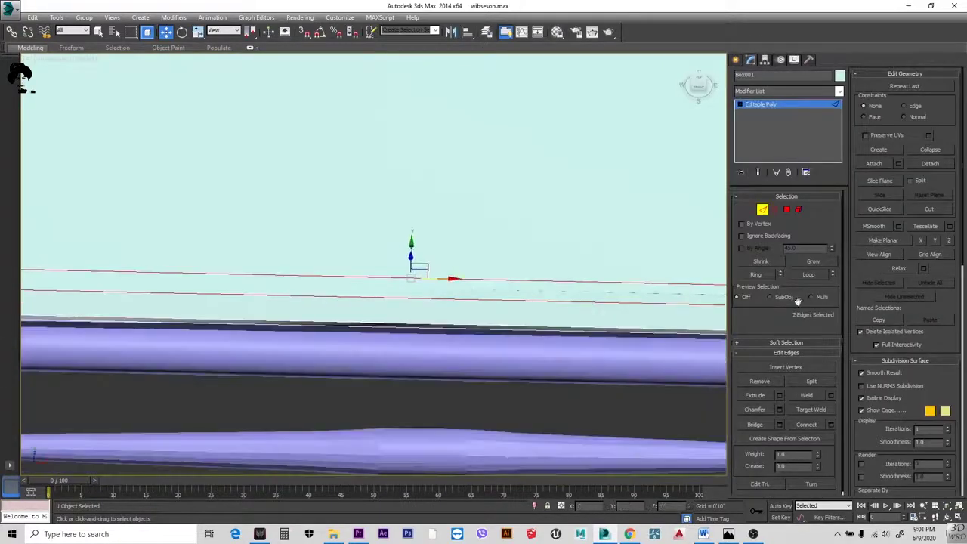
pyautogui.keyDown('alt'); pyautogui.moveTo(440, 340); pyautogui.dragTo(514, 269, button='middle'); pyautogui.keyUp('alt')
pyautogui.scroll(3, 336, 287)
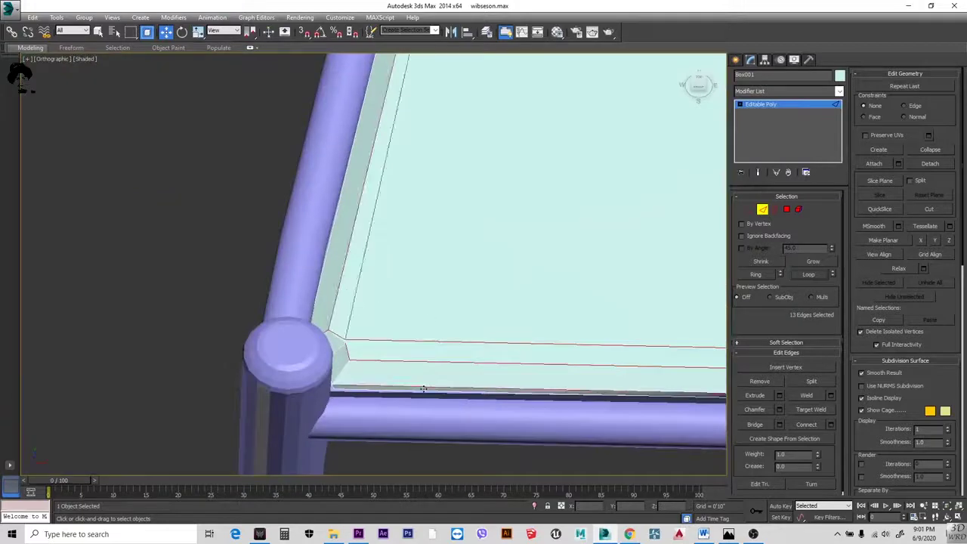
pyautogui.scroll(-3, 424, 390)
pyautogui.keyDown('alt'); pyautogui.moveTo(424, 389); pyautogui.dragTo(537, 339, button='middle'); pyautogui.keyUp('alt')
pyautogui.scroll(4, 529, 332)
pyautogui.scroll(-2, 529, 332)
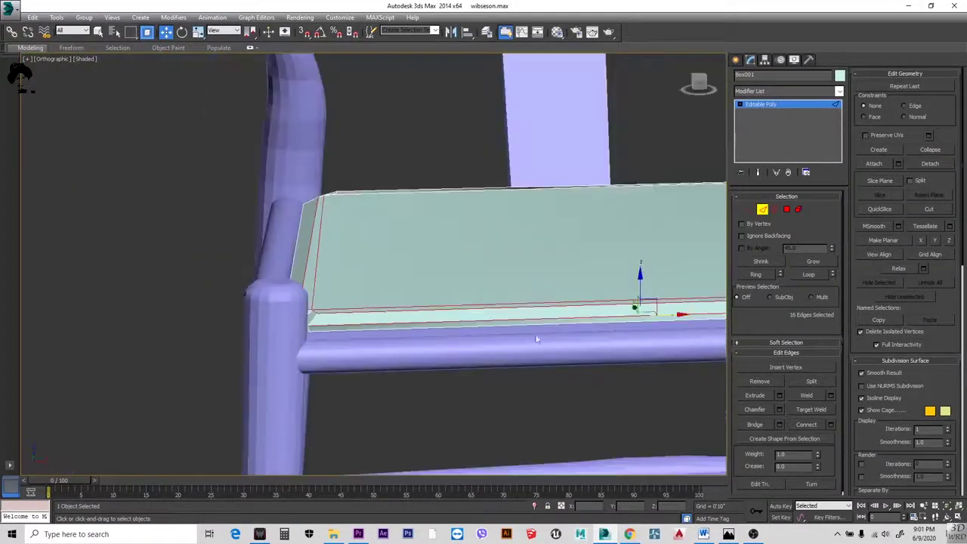
pyautogui.hotkey('alt', 'l')
# - Chamfer the selected rim edge loops of the seat by a small amount
pyautogui.scroll(-3, 527, 287)
pyautogui.keyDown('alt'); pyautogui.moveTo(527, 287); pyautogui.dragTo(529, 227, button='middle'); pyautogui.keyUp('alt')
pyautogui.scroll(5, 508, 209)
pyautogui.scroll(-5, 528, 220)
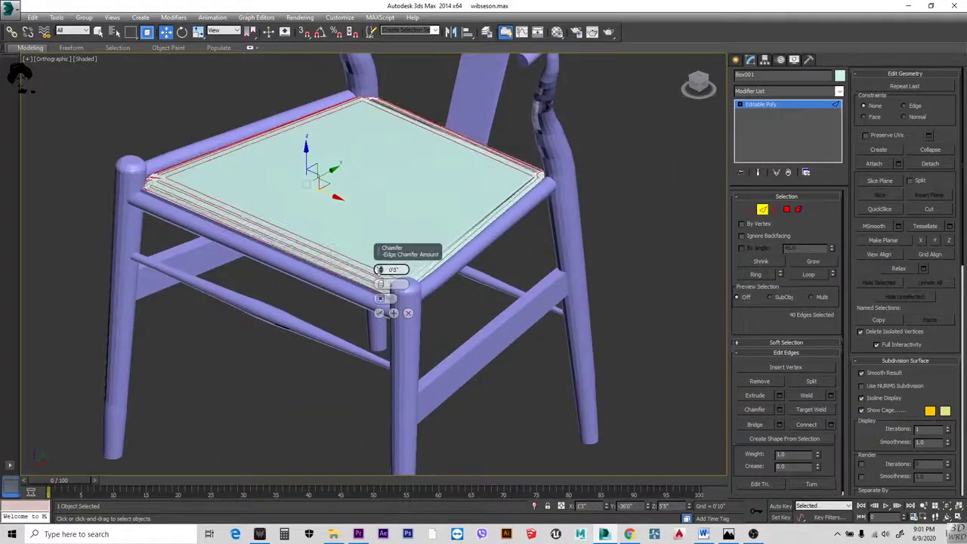
pyautogui.moveTo(380, 270); pyautogui.dragTo(381, 270)
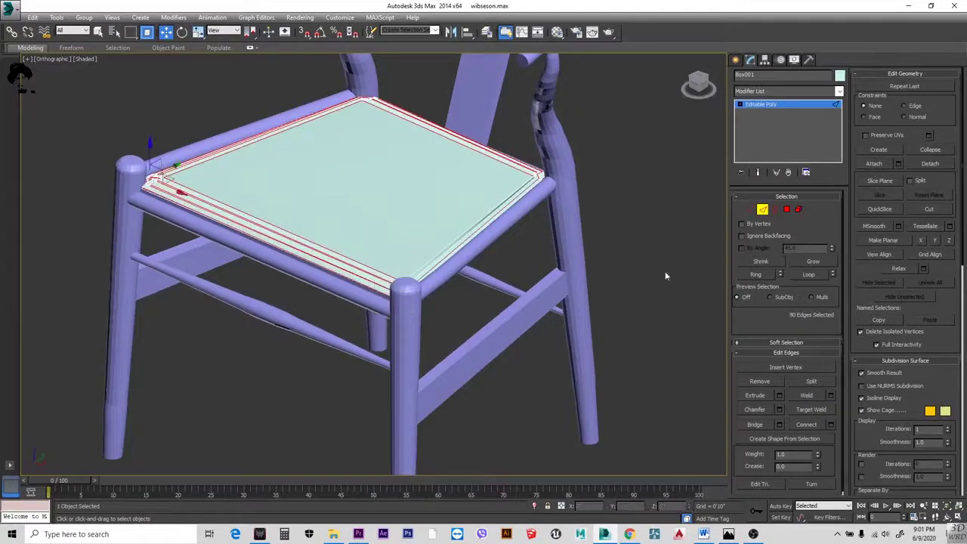
pyautogui.click(679, 187)
pyautogui.keyDown('alt'); pyautogui.moveTo(384, 255); pyautogui.dragTo(396, 274, button='middle'); pyautogui.keyUp('alt')
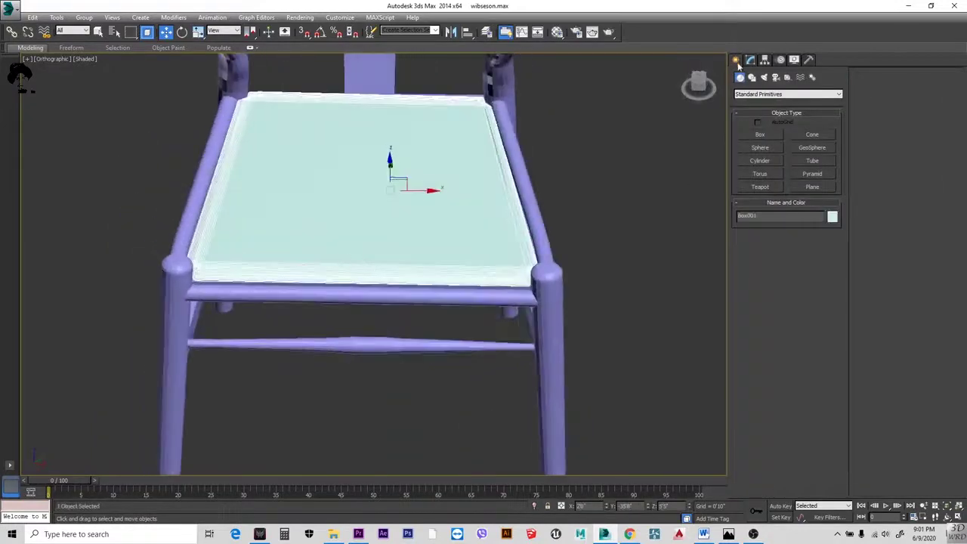
# - Clone the chamfered seat and place the copy well to the left of the chair
pyautogui.keyDown('alt'); pyautogui.click(411, 257); pyautogui.keyUp('alt')
pyautogui.click(411, 257)
pyautogui.scroll(-3, 448, 207)
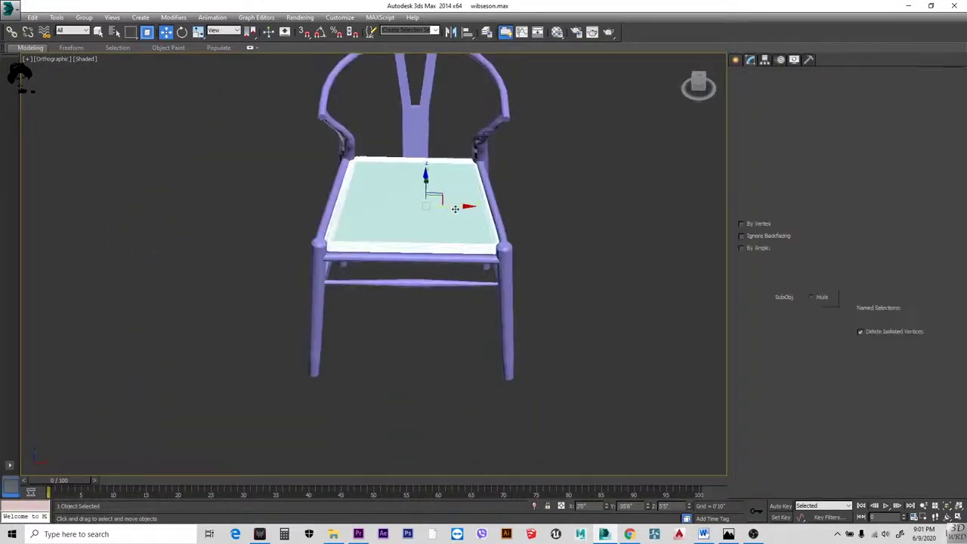
pyautogui.press('4')
pyautogui.keyDown('shift'); pyautogui.moveTo(455, 209); pyautogui.dragTo(31, 209); pyautogui.keyUp('shift')
pyautogui.press('Return')
pyautogui.scroll(-3, 134, 188)
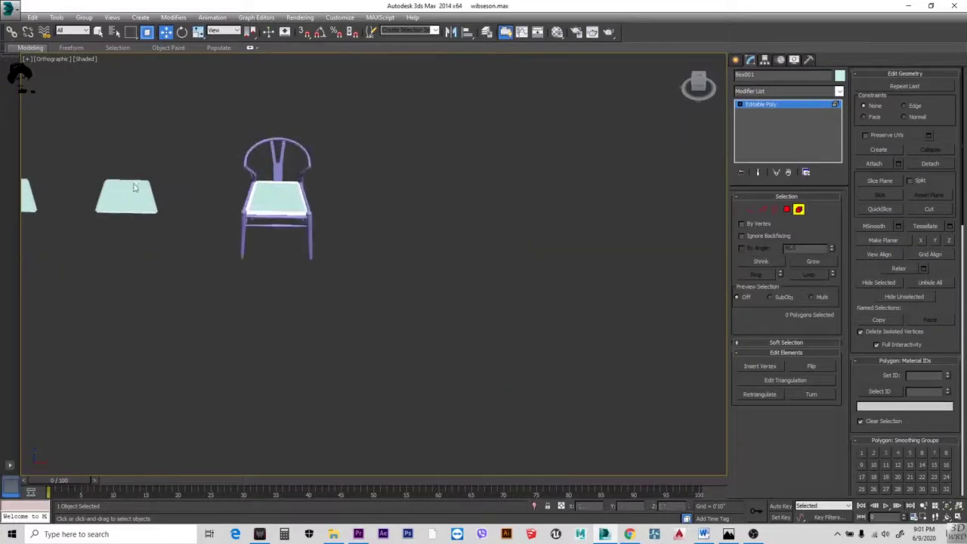
# - Reselect the original seat on the chair and turn on NURMS subdivision for it
pyautogui.moveTo(407, 161); pyautogui.dragTo(174, 433)
pyautogui.click(445, 235)
pyautogui.press('z')
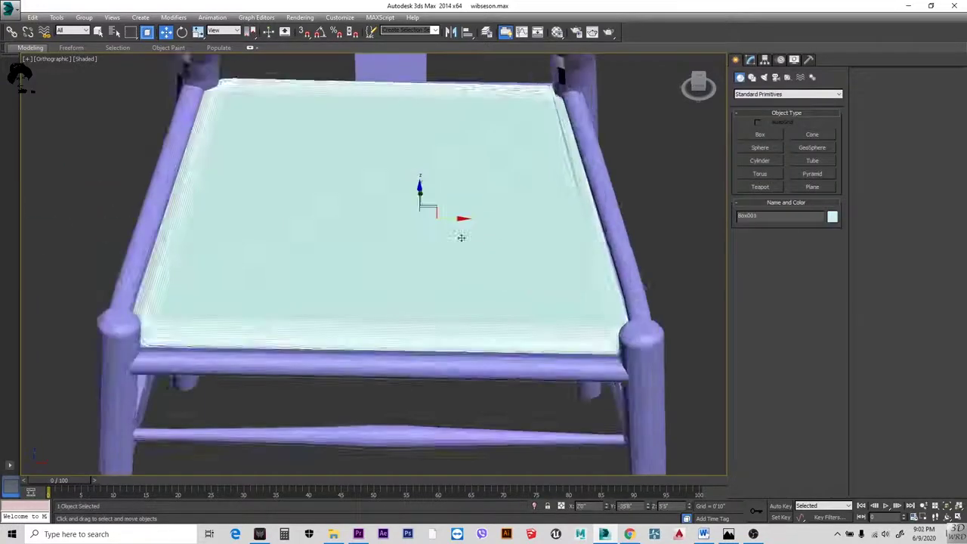
pyautogui.scroll(-2, 374, 265)
pyautogui.click(751, 60)
pyautogui.press('4')
pyautogui.scroll(1, 374, 264)
pyautogui.click(36, 18)
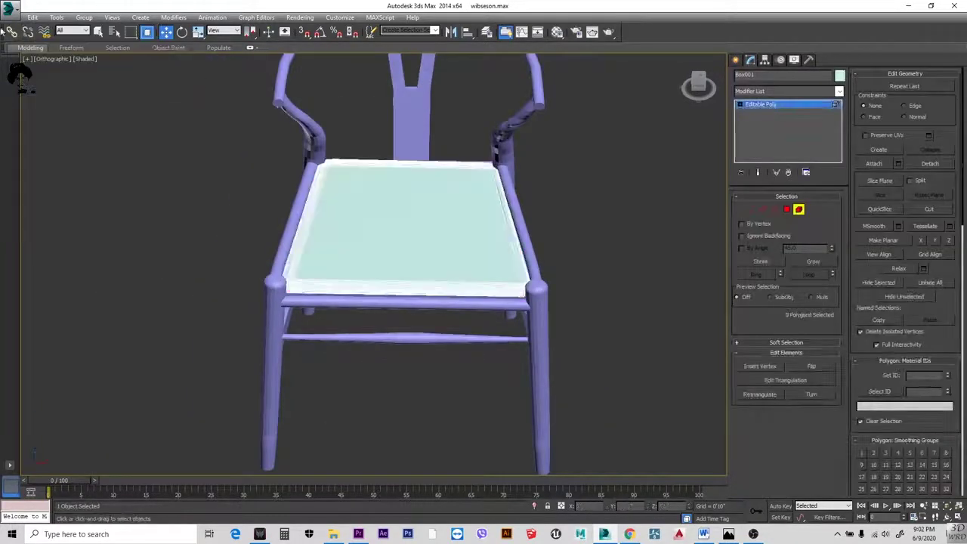
pyautogui.click(31, 47)
pyautogui.click(317, 76)
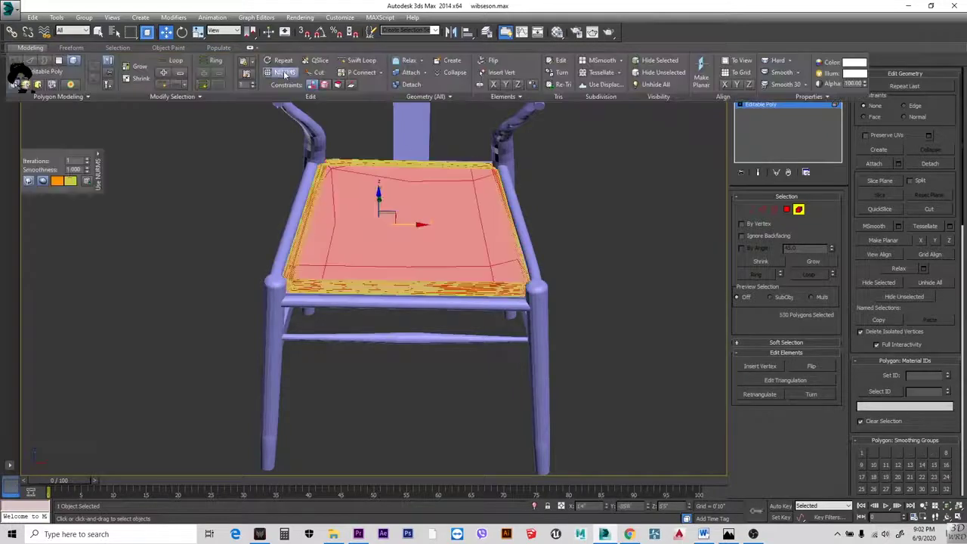
# - Reselect the unsmoothed seat on the chair and pick its whole mesh element
pyautogui.click(169, 255)
pyautogui.keyDown('alt'); pyautogui.moveTo(169, 255); pyautogui.dragTo(341, 264, button='middle'); pyautogui.keyUp('alt')
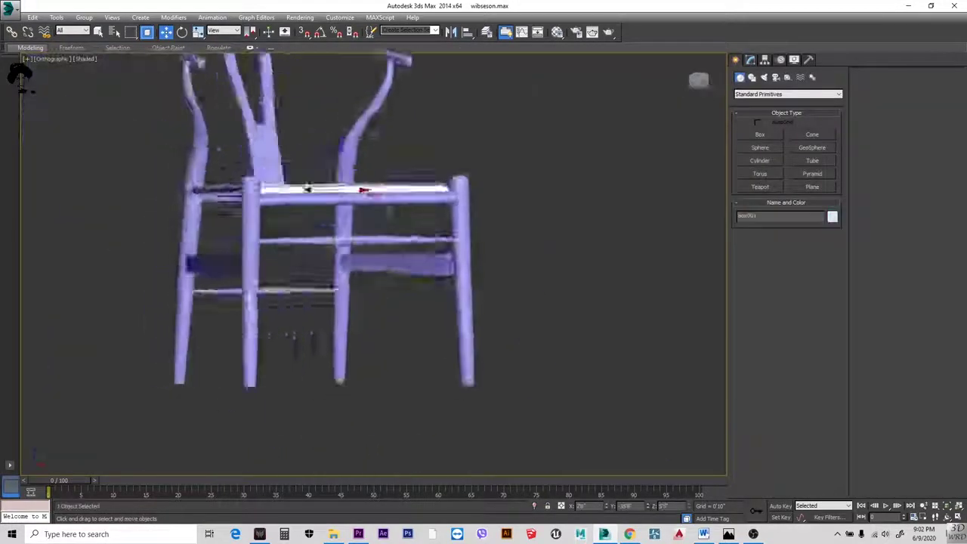
pyautogui.keyDown('alt'); pyautogui.moveTo(307, 189); pyautogui.dragTo(246, 291, button='middle'); pyautogui.keyUp('alt')
pyautogui.scroll(3, 287, 227)
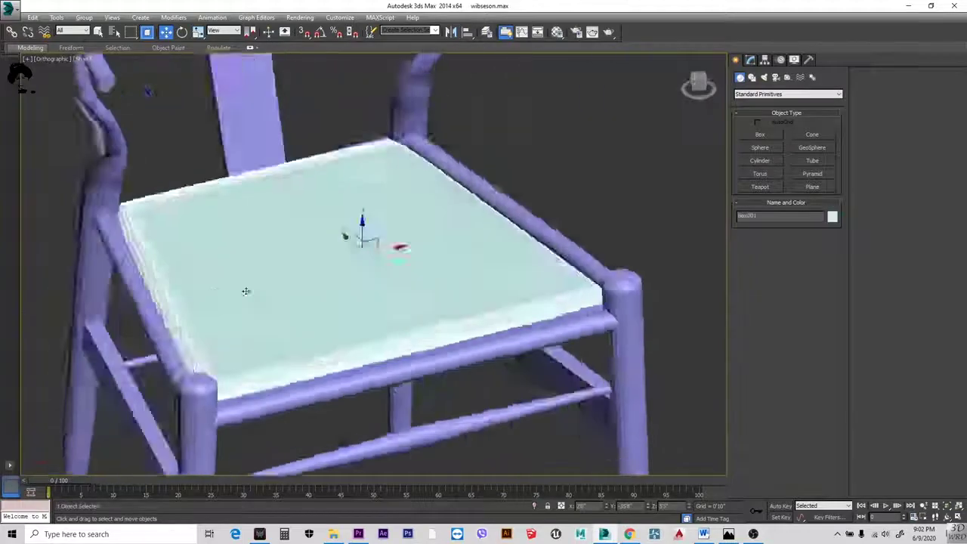
pyautogui.scroll(5, 246, 291)
pyautogui.scroll(-8, 234, 382)
pyautogui.click(371, 297)
pyautogui.click(750, 59)
pyautogui.click(798, 210)
pyautogui.press('z')
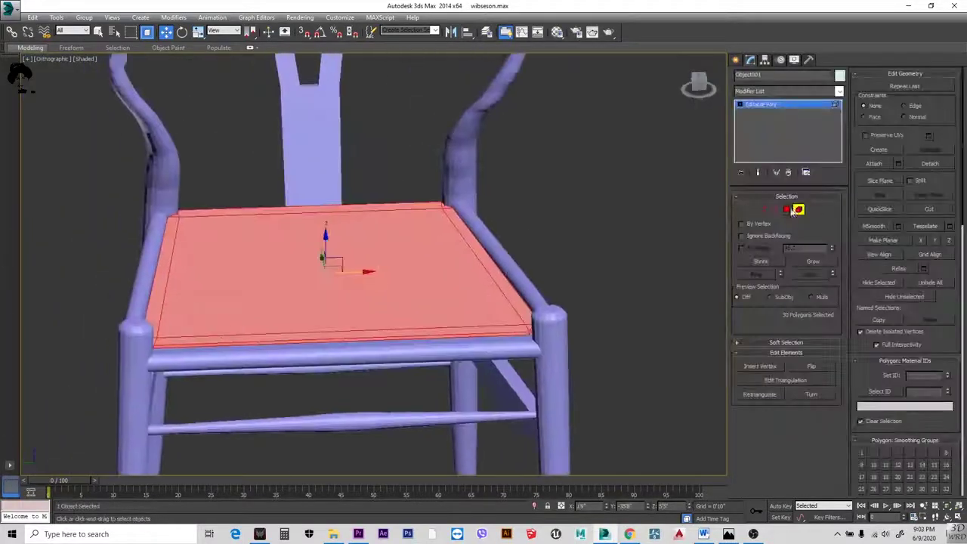
# - Select the narrow strip polygon along the left side of the seat top
pyautogui.click(787, 210)
pyautogui.scroll(2, 165, 286)
pyautogui.click(163, 249)
pyautogui.scroll(2, 227, 295)
pyautogui.scroll(-1, 226, 295)
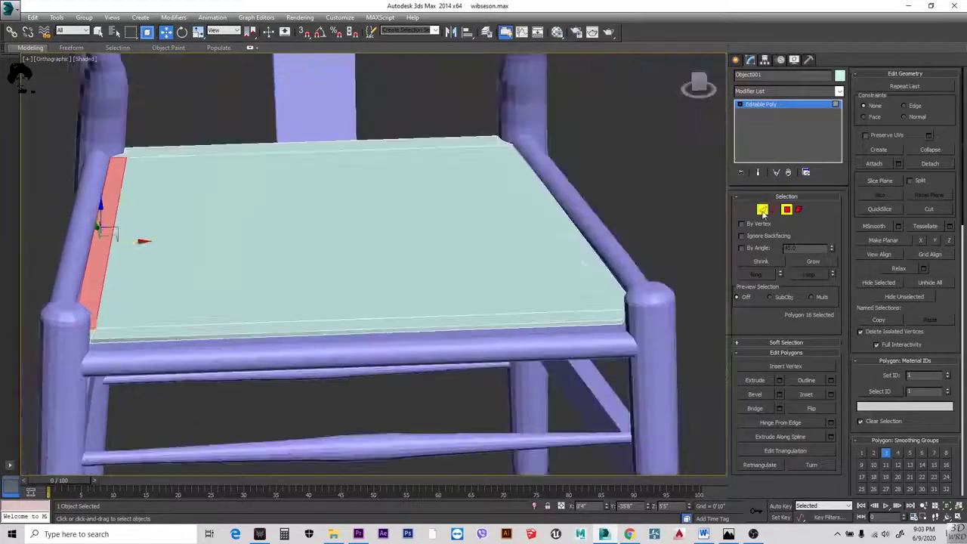
# - Select the edges running along the front rim of the seat
pyautogui.click(762, 210)
pyautogui.keyDown('alt'); pyautogui.moveTo(227, 294); pyautogui.dragTo(117, 342, button='middle'); pyautogui.keyUp('alt')
pyautogui.keyDown('alt'); pyautogui.moveTo(668, 297); pyautogui.dragTo(211, 366, button='middle'); pyautogui.keyUp('alt')
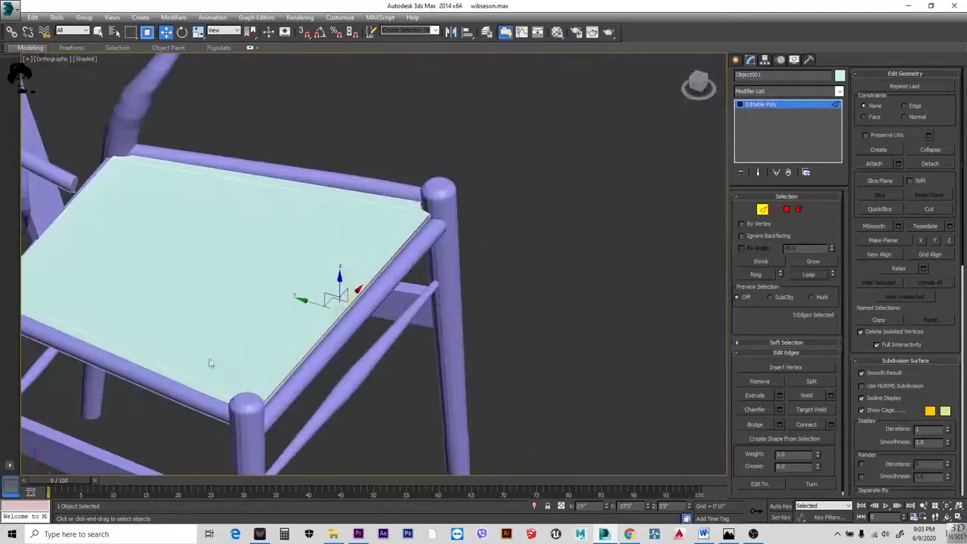
pyautogui.scroll(-4, 210, 366)
pyautogui.scroll(2, 181, 378)
pyautogui.scroll(-2, 146, 384)
pyautogui.scroll(3, 146, 384)
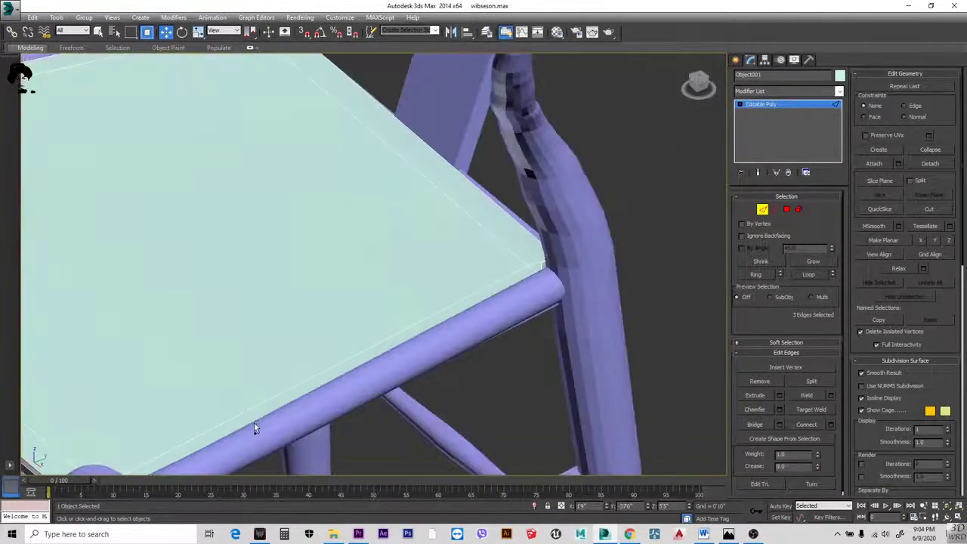
pyautogui.keyDown('alt'); pyautogui.moveTo(257, 427); pyautogui.dragTo(255, 371, button='middle'); pyautogui.keyUp('alt')
pyautogui.scroll(-3, 255, 372)
pyautogui.scroll(3, 183, 364)
pyautogui.keyDown('alt'); pyautogui.moveTo(184, 364); pyautogui.dragTo(188, 333, button='middle'); pyautogui.keyUp('alt')
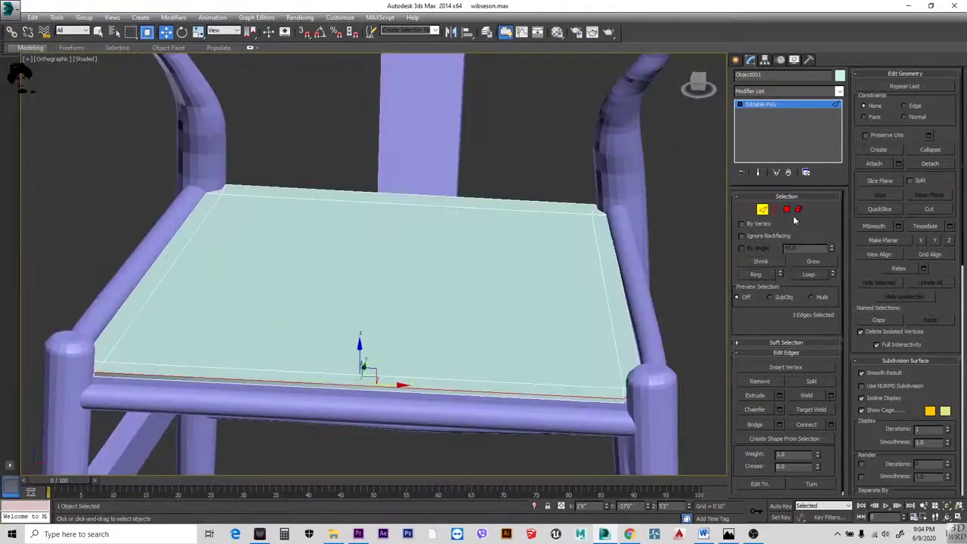
# - Select all top polygons of the seat by growing from one face and extrude them upward by a small height
pyautogui.click(787, 210)
pyautogui.click(202, 353)
pyautogui.click(813, 262)
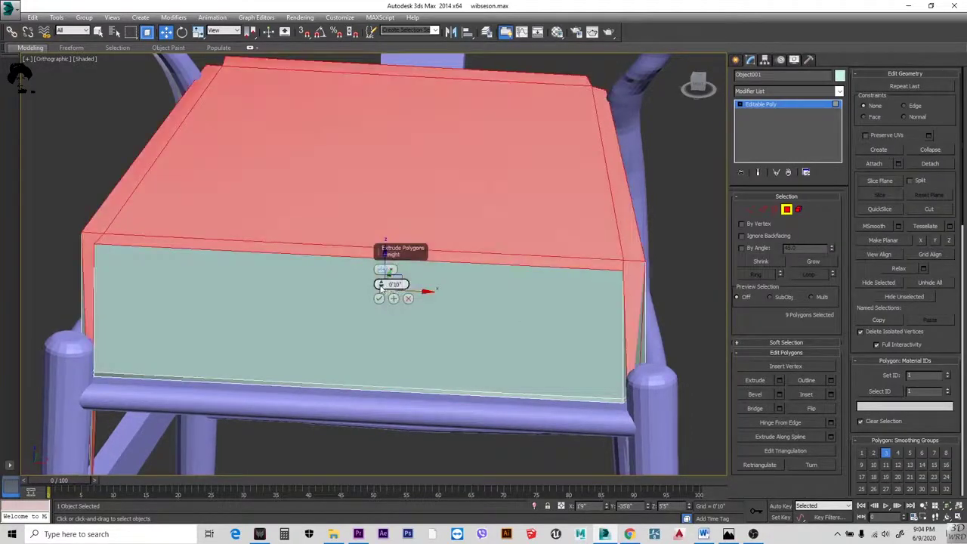
pyautogui.moveTo(382, 286); pyautogui.dragTo(384, 414)
pyautogui.keyDown('alt'); pyautogui.moveTo(389, 273); pyautogui.dragTo(252, 345, button='middle'); pyautogui.keyUp('alt')
pyautogui.click(380, 299)
# - Select the upper front edges of the raised seat and add the upper edges along one side
pyautogui.scroll(-5, 380, 299)
pyautogui.scroll(6, 325, 318)
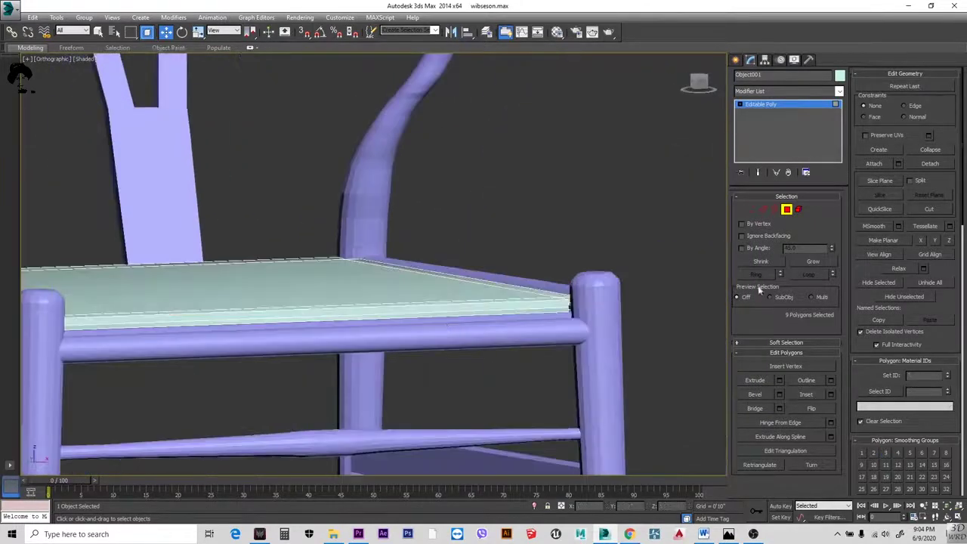
pyautogui.click(763, 209)
pyautogui.keyDown('alt'); pyautogui.moveTo(328, 356); pyautogui.dragTo(304, 289, button='middle'); pyautogui.keyUp('alt')
pyautogui.scroll(3, 304, 289)
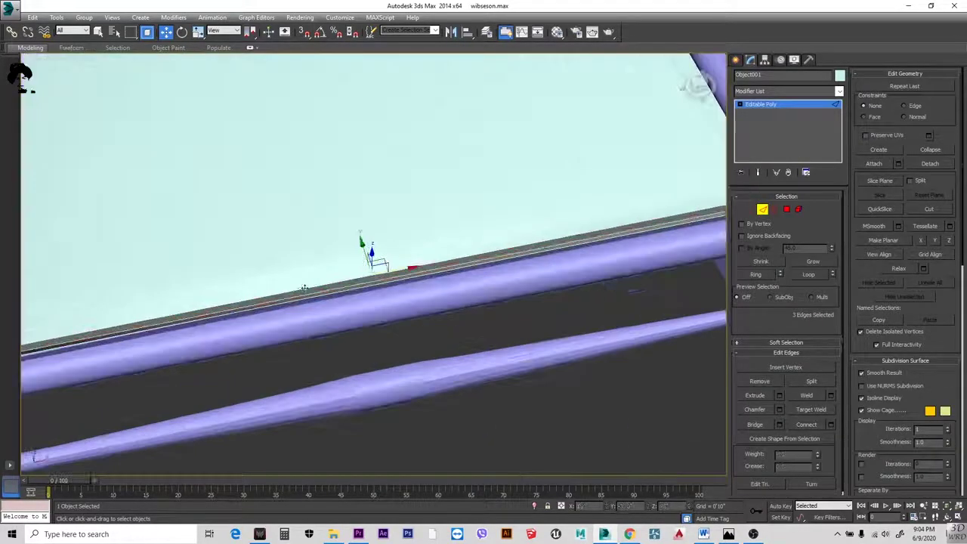
pyautogui.keyDown('alt'); pyautogui.moveTo(454, 303); pyautogui.dragTo(286, 370, button='middle'); pyautogui.keyUp('alt')
pyautogui.scroll(3, 302, 359)
pyautogui.keyDown('alt'); pyautogui.moveTo(423, 249); pyautogui.dragTo(113, 303, button='middle'); pyautogui.keyUp('alt')
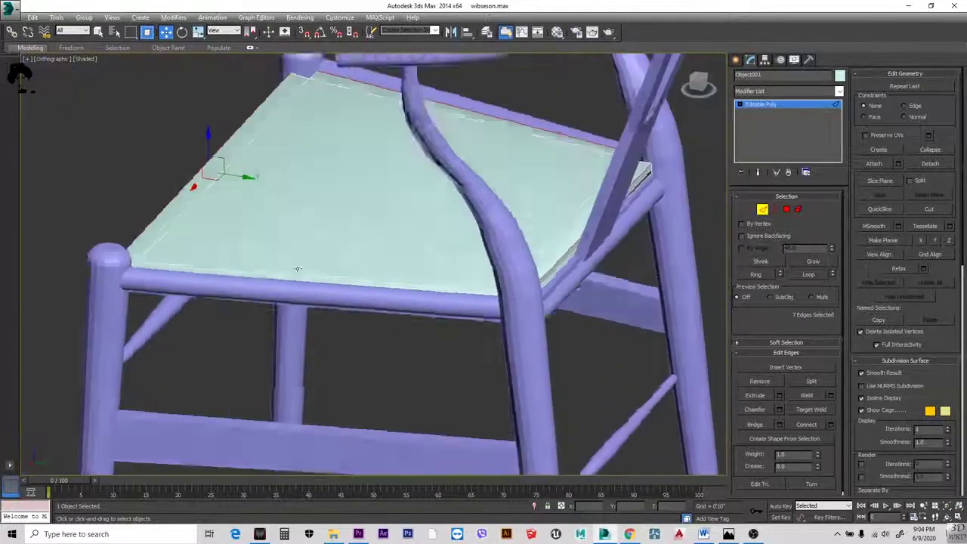
# - Extend the edge selection to the full loop around the seat's upper rim, including the rear edges
pyautogui.scroll(5, 42, 310)
pyautogui.click(809, 273)
pyautogui.scroll(-3, 374, 264)
pyautogui.keyDown('alt'); pyautogui.moveTo(373, 263); pyautogui.dragTo(443, 207, button='middle'); pyautogui.keyUp('alt')
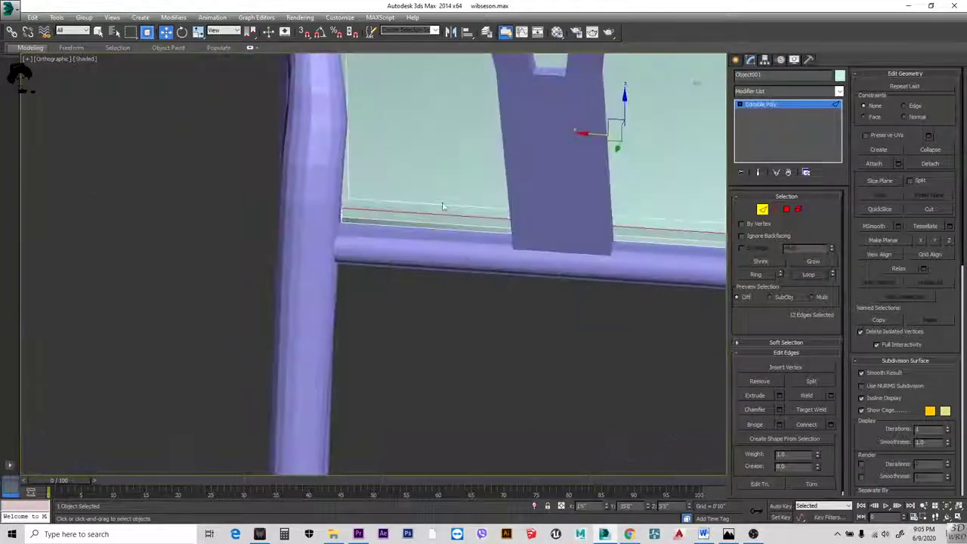
pyautogui.scroll(-3, 634, 248)
pyautogui.keyDown('alt'); pyautogui.moveTo(634, 248); pyautogui.dragTo(532, 221, button='middle'); pyautogui.keyUp('alt')
pyautogui.scroll(4, 531, 221)
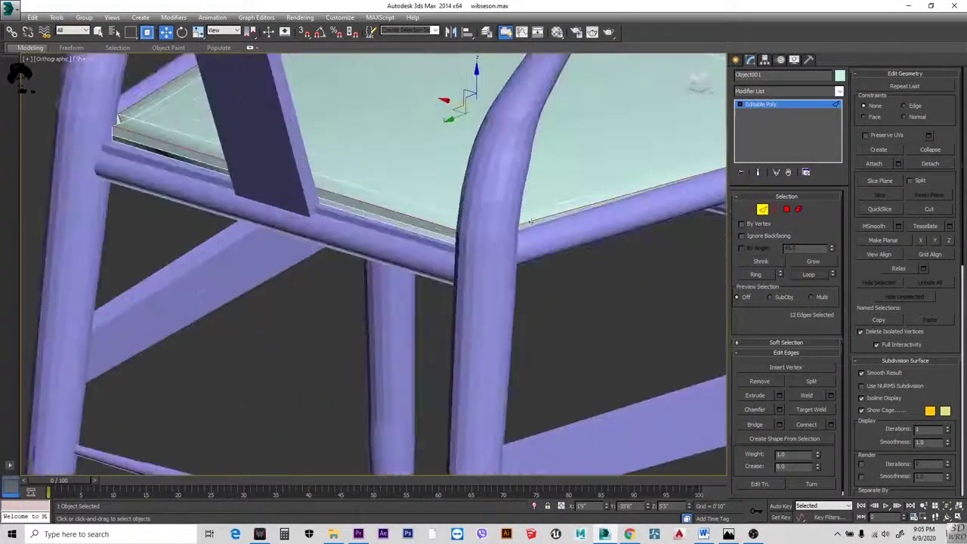
# - Chamfer the selected rim loop of the seat by 2 inches with 3 connecting segments
pyautogui.click(780, 410)
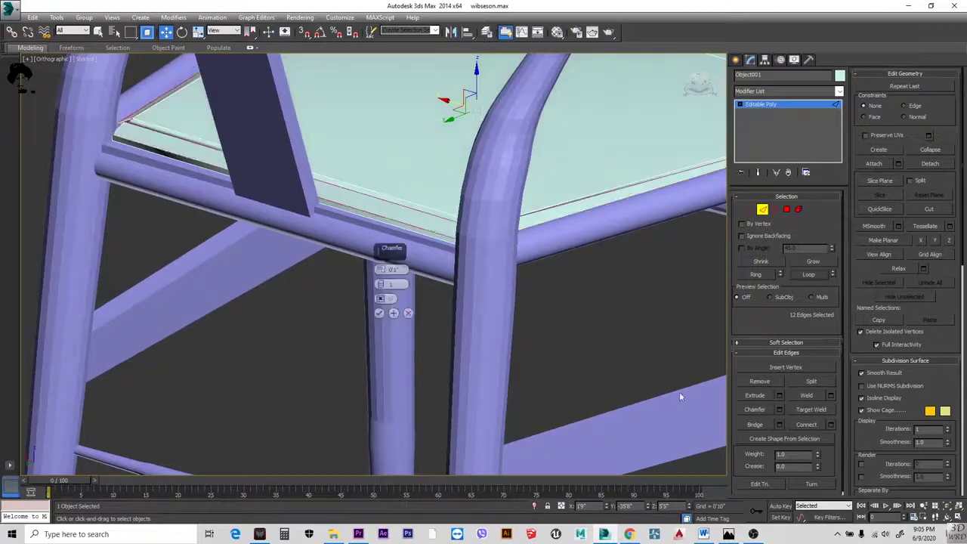
pyautogui.moveTo(377, 273); pyautogui.dragTo(388, 235)
pyautogui.scroll(-3, 384, 240)
pyautogui.keyDown('alt'); pyautogui.moveTo(384, 241); pyautogui.dragTo(382, 285, button='middle'); pyautogui.keyUp('alt')
pyautogui.scroll(2, 381, 284)
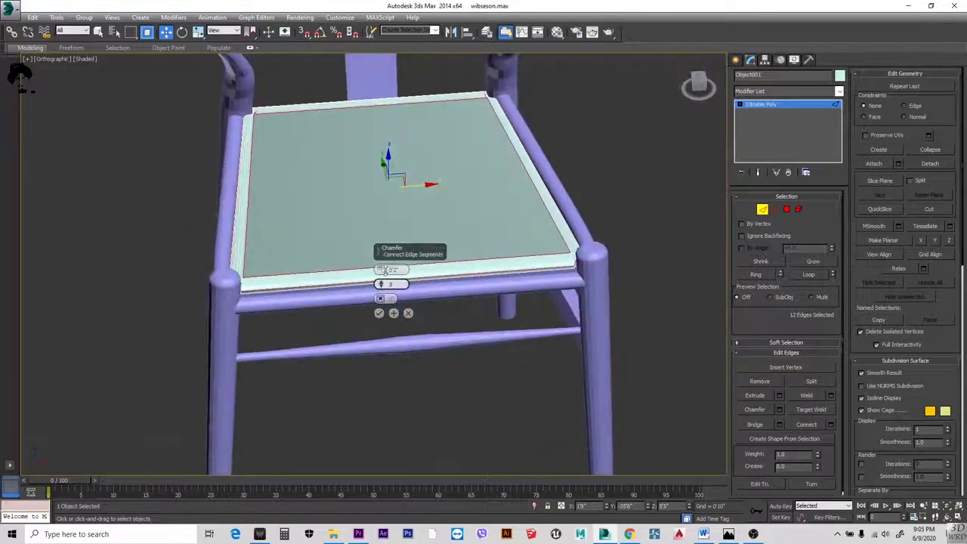
pyautogui.keyDown('alt'); pyautogui.moveTo(704, 204); pyautogui.dragTo(504, 220, button='middle'); pyautogui.keyUp('alt')
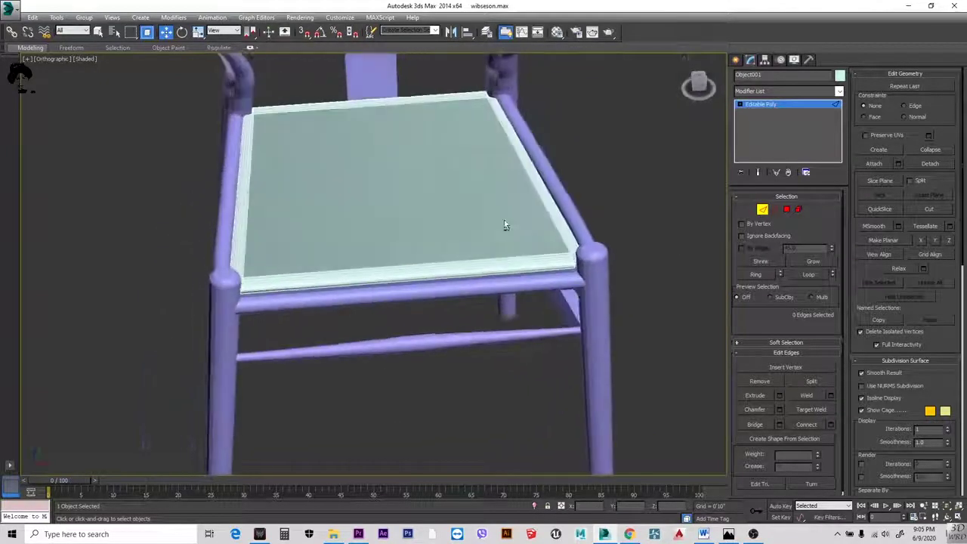
pyautogui.click(710, 220)
# - Select the vertices at the seat's front-left corner and shift them slightly beside the leg
pyautogui.scroll(5, 257, 283)
pyautogui.keyDown('alt'); pyautogui.moveTo(257, 283); pyautogui.dragTo(205, 286, button='middle'); pyautogui.keyUp('alt')
pyautogui.scroll(3, 238, 305)
pyautogui.click(205, 286)
pyautogui.moveTo(179, 310); pyautogui.dragTo(158, 339)
pyautogui.scroll(-5, 162, 335)
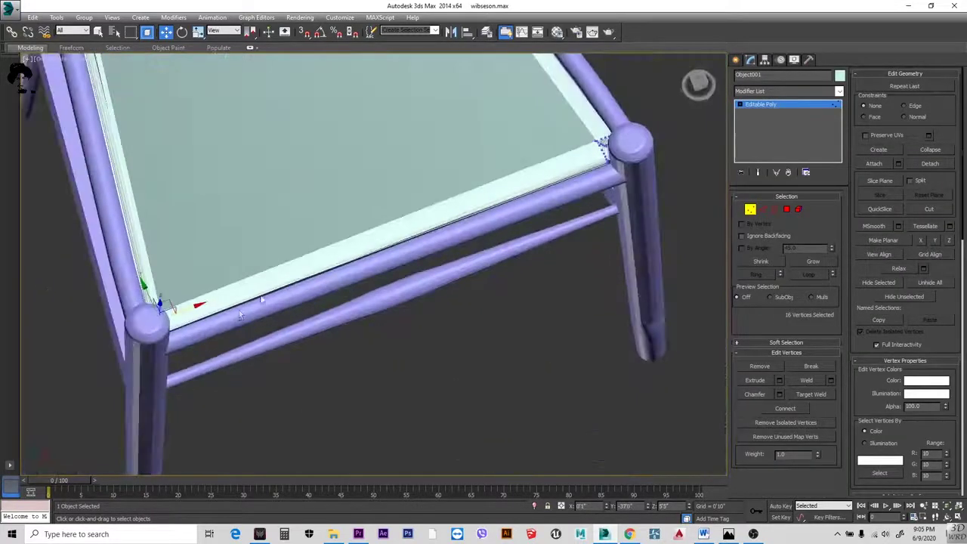
pyautogui.keyDown('alt'); pyautogui.moveTo(151, 325); pyautogui.dragTo(129, 356, button='middle'); pyautogui.keyUp('alt')
pyautogui.scroll(5, 75, 332)
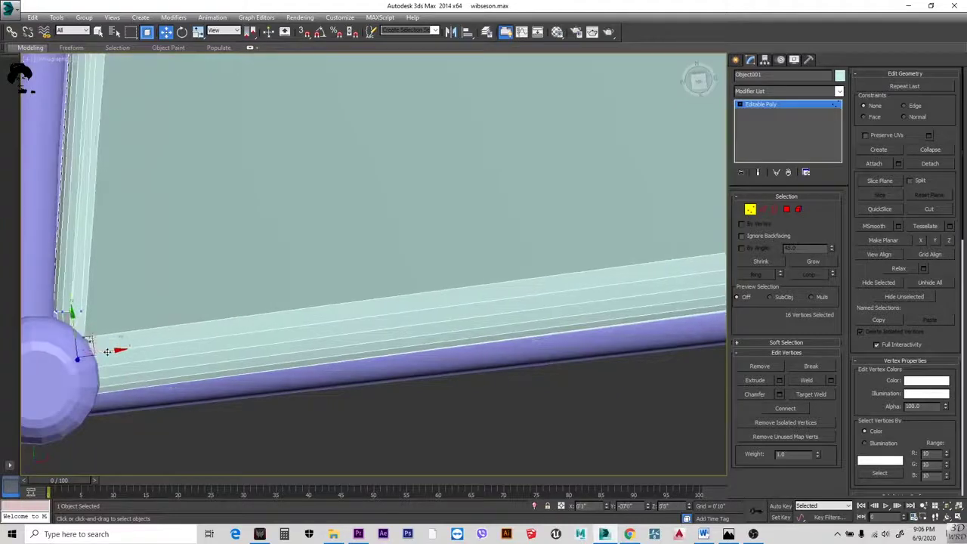
# - Select the vertices at the seat's front-right corner and move them outward against the front-right leg
pyautogui.scroll(-5, 76, 333)
pyautogui.scroll(5, 576, 260)
pyautogui.click(576, 261)
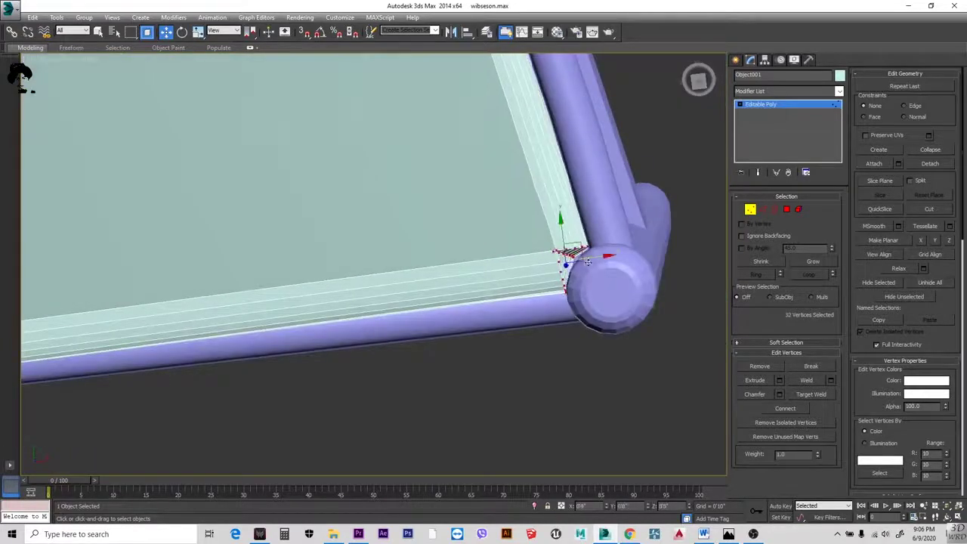
pyautogui.moveTo(588, 260)
pyautogui.mouseDown()
pyautogui.moveTo(578, 244)
pyautogui.moveTo(605, 261)
pyautogui.moveTo(602, 249)
pyautogui.mouseUp()
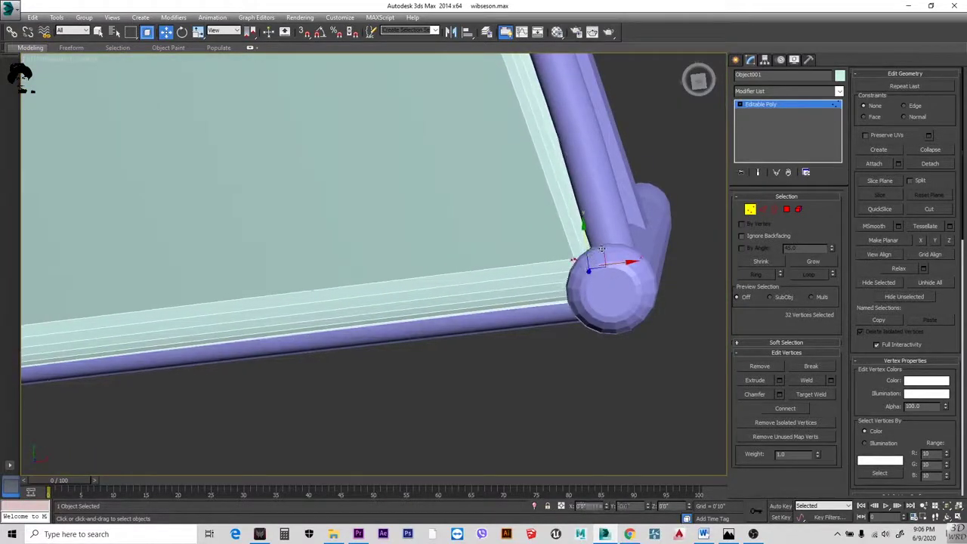
# - Box-select all vertices at the seat's front-left corner and move them outward against the front-left leg
pyautogui.scroll(-3, 602, 249)
pyautogui.keyDown('alt'); pyautogui.moveTo(602, 250); pyautogui.dragTo(399, 255, button='middle'); pyautogui.keyUp('alt')
pyautogui.scroll(4, 326, 312)
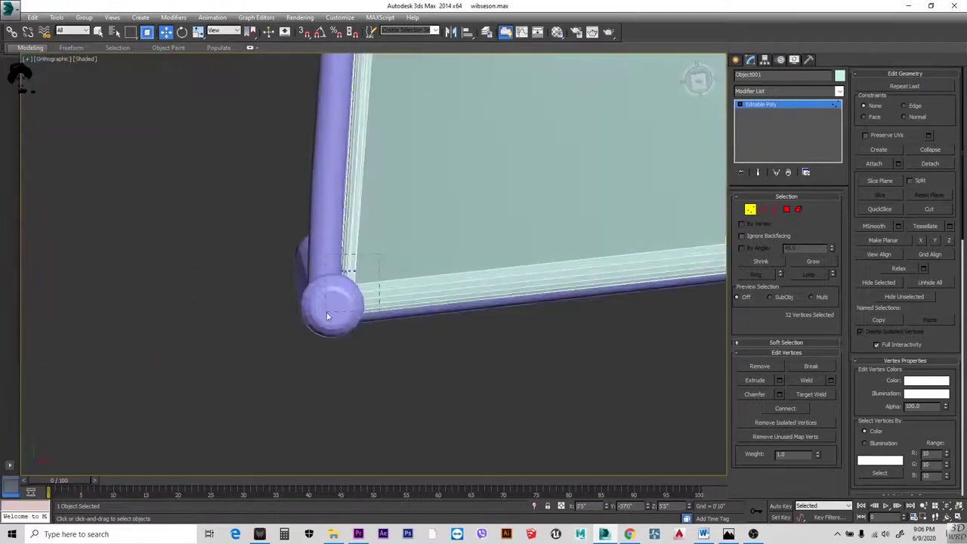
pyautogui.moveTo(364, 276); pyautogui.dragTo(371, 282)
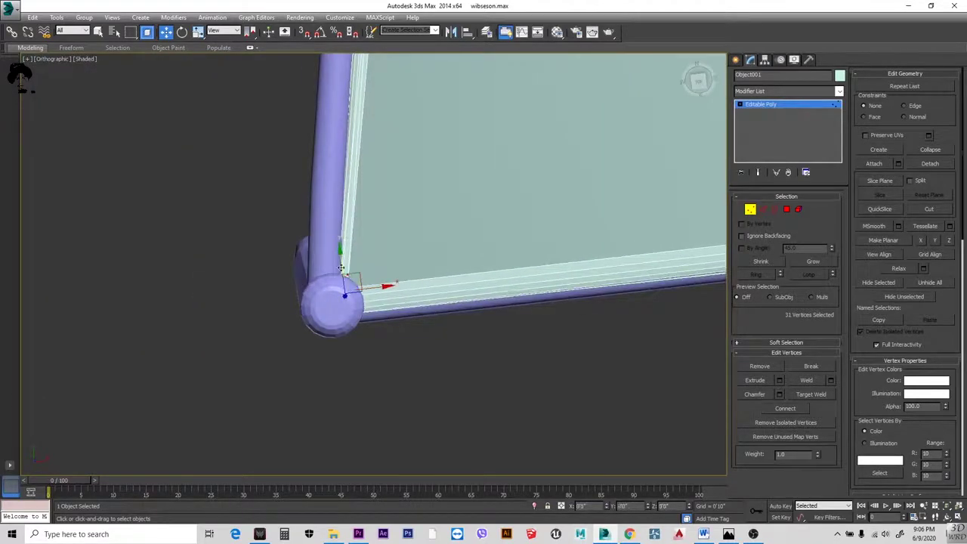
# - Move the vertices at both rear corners of the seat outward into the rear legs and clear the selection
pyautogui.scroll(-3, 342, 268)
pyautogui.keyDown('alt'); pyautogui.moveTo(518, 219); pyautogui.dragTo(472, 208, button='middle'); pyautogui.keyUp('alt')
pyautogui.scroll(4, 472, 208)
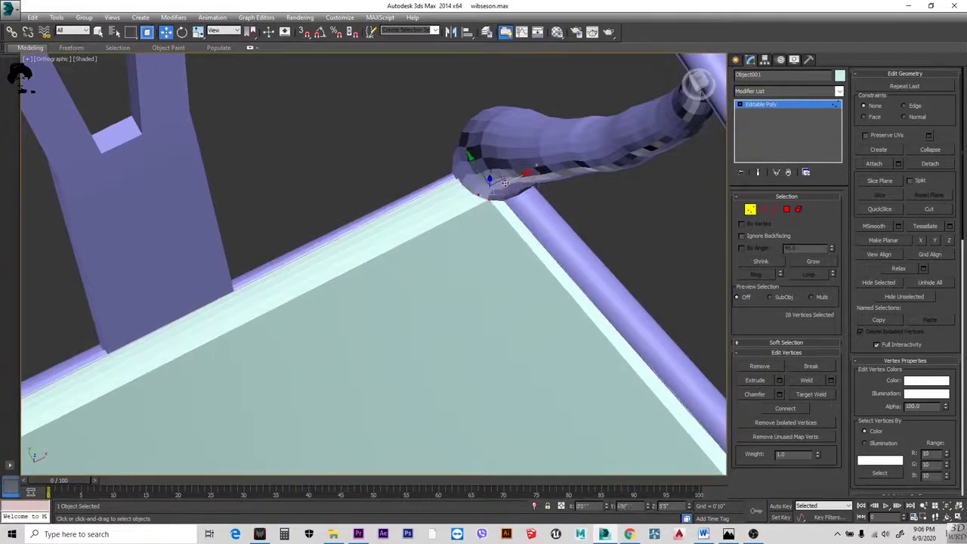
pyautogui.scroll(-3, 505, 183)
pyautogui.keyDown('alt'); pyautogui.moveTo(293, 340); pyautogui.dragTo(197, 363, button='middle'); pyautogui.keyUp('alt')
pyautogui.scroll(4, 188, 335)
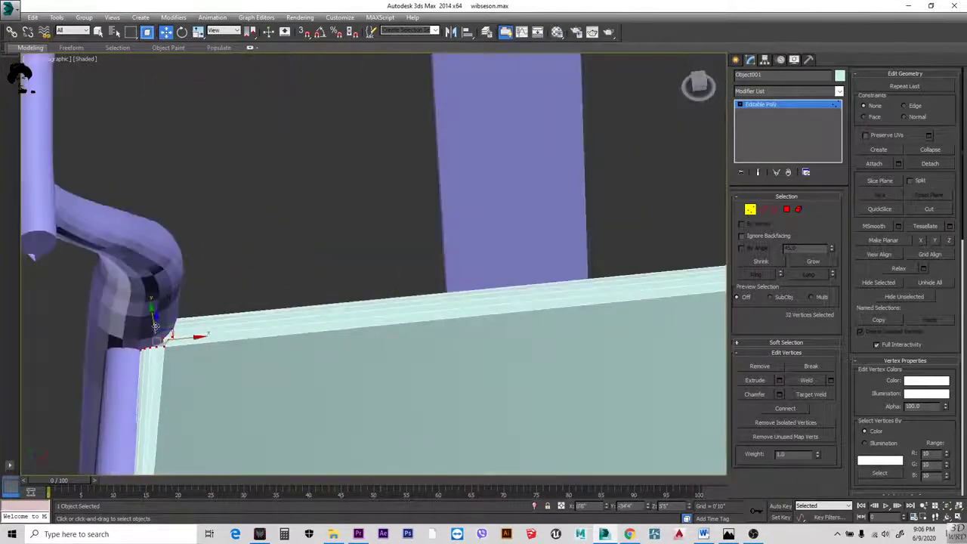
pyautogui.scroll(-2, 195, 352)
pyautogui.scroll(-5, 421, 371)
pyautogui.click(421, 372)
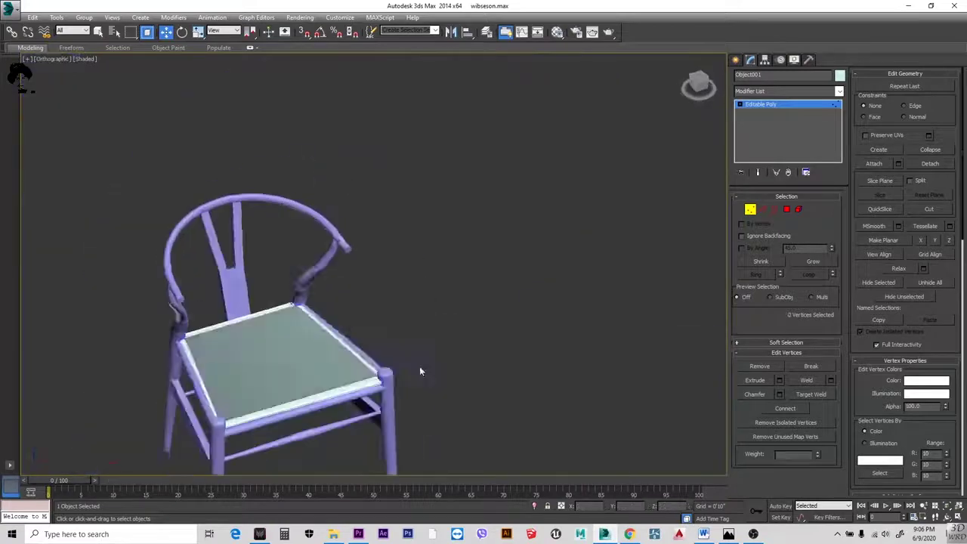
pyautogui.keyDown('alt'); pyautogui.moveTo(421, 371); pyautogui.dragTo(723, 85, button='middle'); pyautogui.keyUp('alt')
# - Select the whole seat element and turn on NURMS subdivision for it
pyautogui.click(799, 211)
pyautogui.click(32, 17)
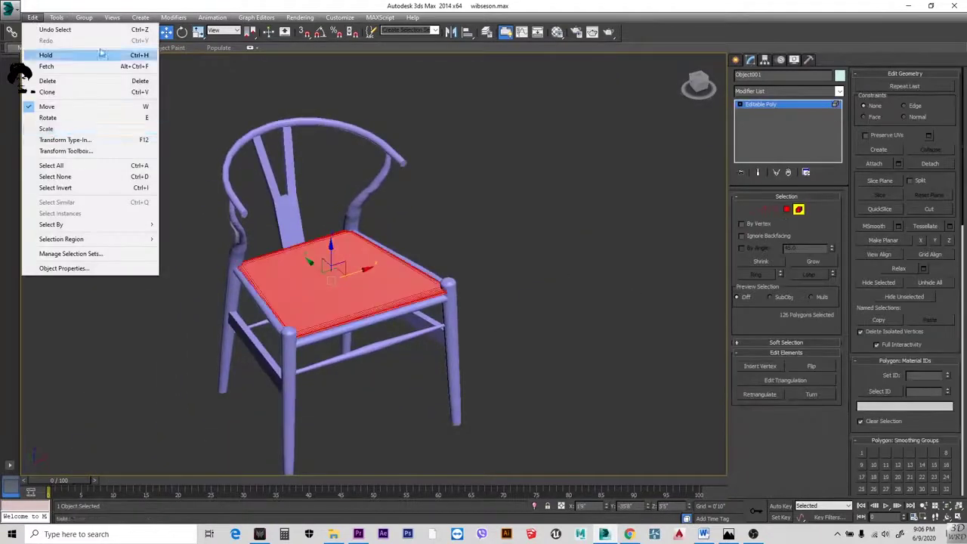
pyautogui.click(43, 29)
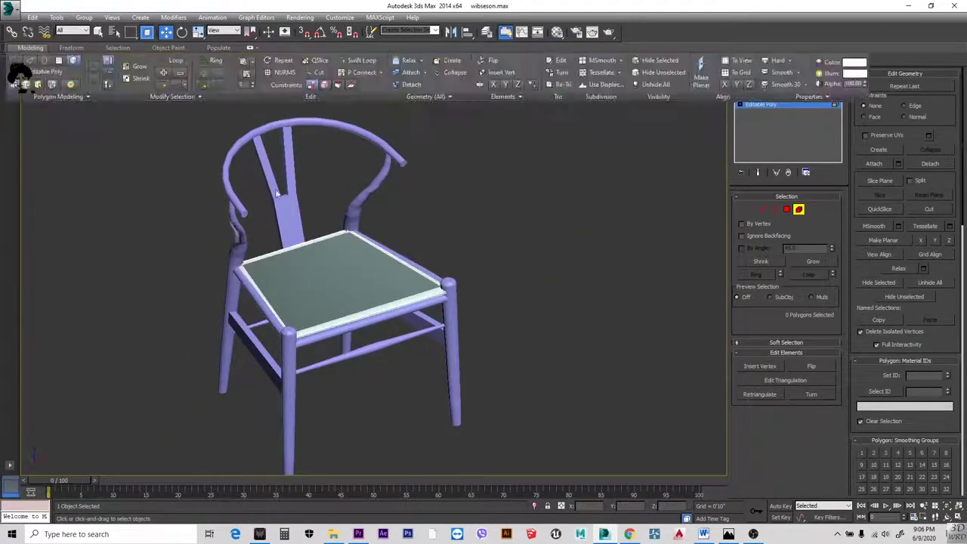
pyautogui.click(311, 295)
pyautogui.click(174, 17)
pyautogui.click(490, 313)
pyautogui.click(333, 287)
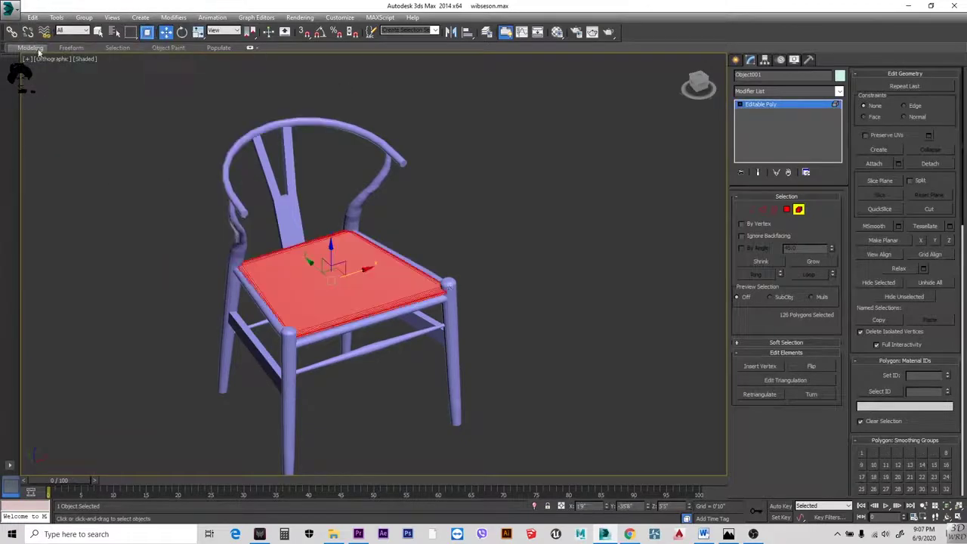
pyautogui.click(30, 47)
pyautogui.click(284, 72)
pyautogui.click(654, 257)
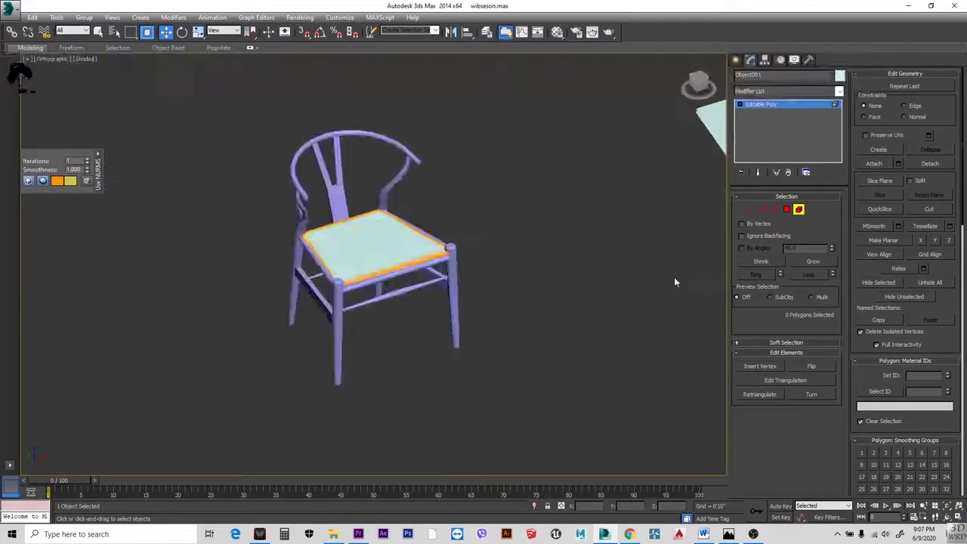
# - Examine the smoothed seat and how its corners meet the legs from the front, rear and side
pyautogui.scroll(10, 572, 296)
pyautogui.scroll(-5, 341, 327)
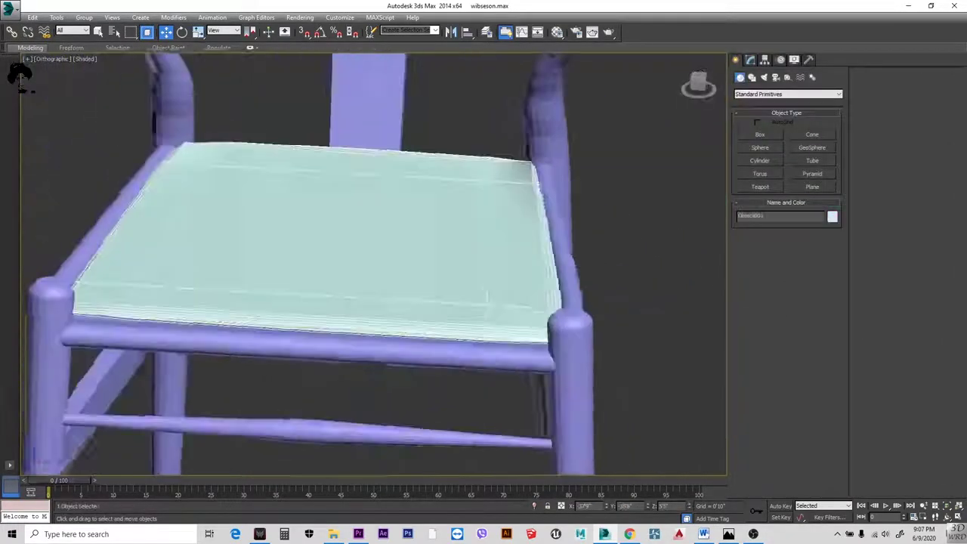
pyautogui.scroll(5, 512, 319)
pyautogui.click(511, 320)
pyautogui.keyDown('alt'); pyautogui.moveTo(512, 320); pyautogui.dragTo(711, 401, button='middle'); pyautogui.keyUp('alt')
pyautogui.click(711, 401)
pyautogui.scroll(-5, 710, 402)
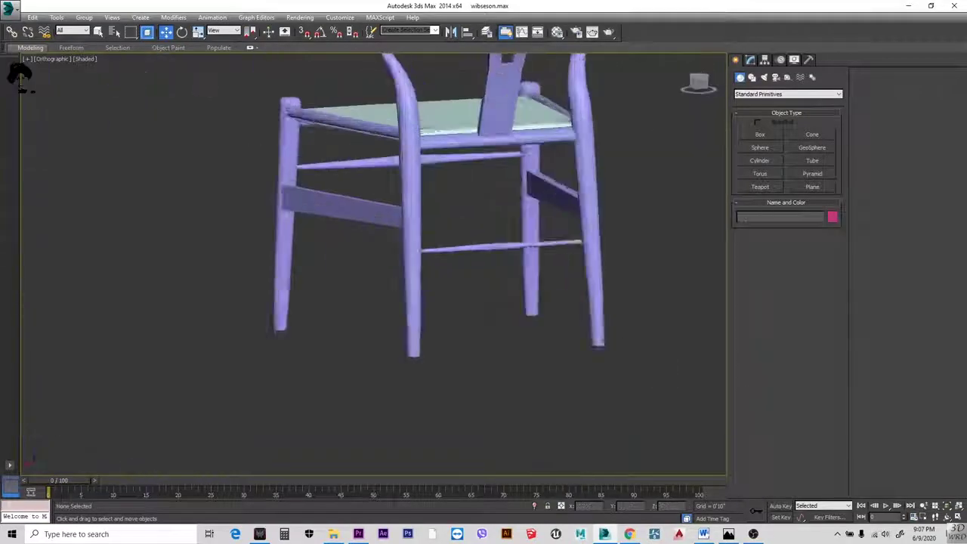
pyautogui.scroll(5, 529, 302)
pyautogui.keyDown('alt'); pyautogui.moveTo(529, 303); pyautogui.dragTo(350, 218, button='middle'); pyautogui.keyUp('alt')
pyautogui.scroll(3, 420, 201)
pyautogui.scroll(-5, 419, 201)
pyautogui.click(451, 196)
pyautogui.scroll(5, 350, 218)
pyautogui.scroll(-2, 452, 257)
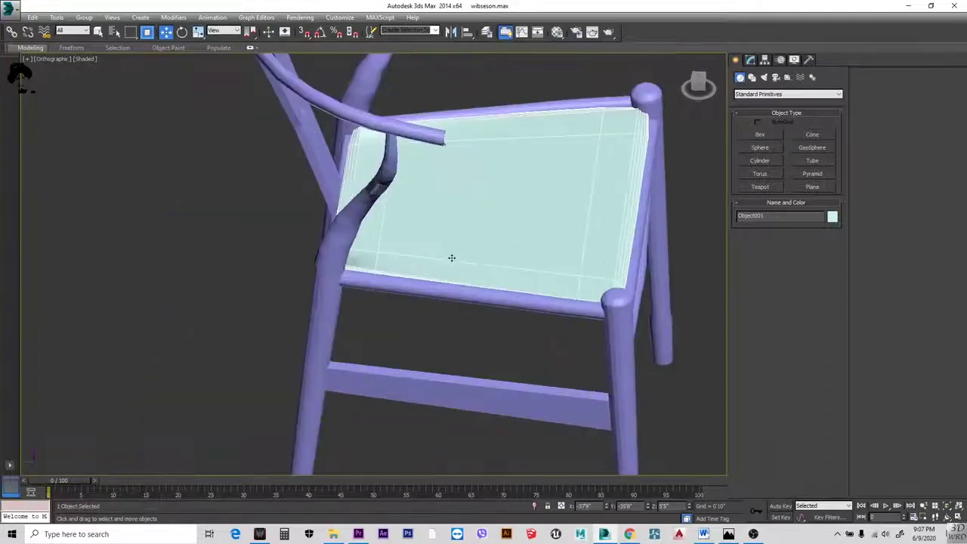
pyautogui.keyDown('alt'); pyautogui.moveTo(543, 274); pyautogui.dragTo(823, 139, button='middle'); pyautogui.keyUp('alt')
# - Grow the seat's polygon selection to cover all nine polygons of its top face
pyautogui.click(748, 60)
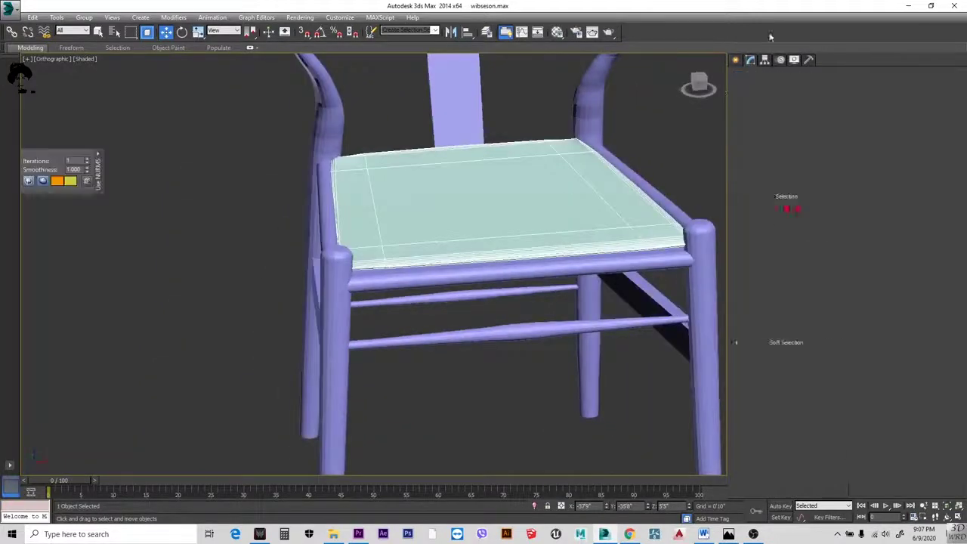
pyautogui.press('4')
pyautogui.keyDown('alt'); pyautogui.moveTo(469, 220); pyautogui.dragTo(795, 265, button='middle'); pyautogui.keyUp('alt')
pyautogui.click(807, 264)
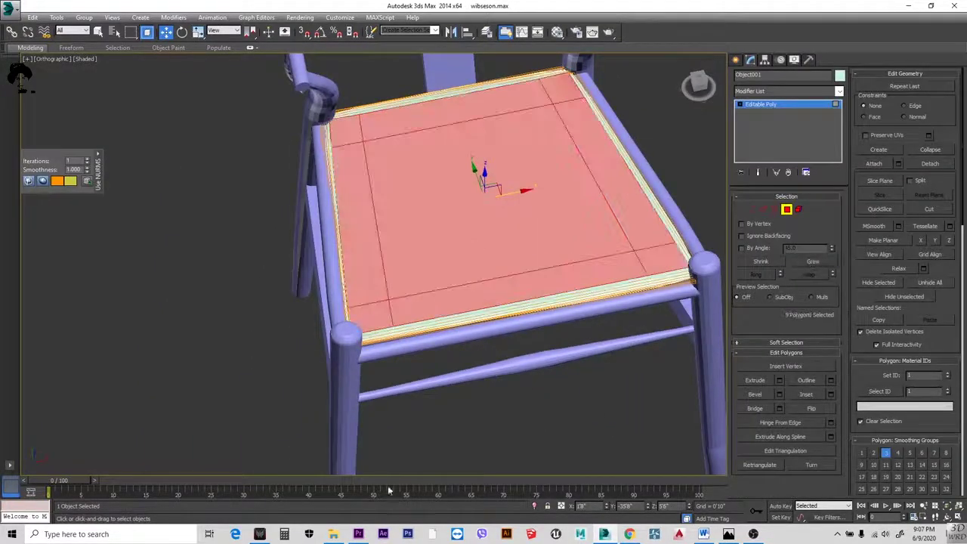
pyautogui.keyDown('alt'); pyautogui.moveTo(479, 205); pyautogui.dragTo(429, 210, button='middle'); pyautogui.keyUp('alt')
pyautogui.scroll(4, 429, 210)
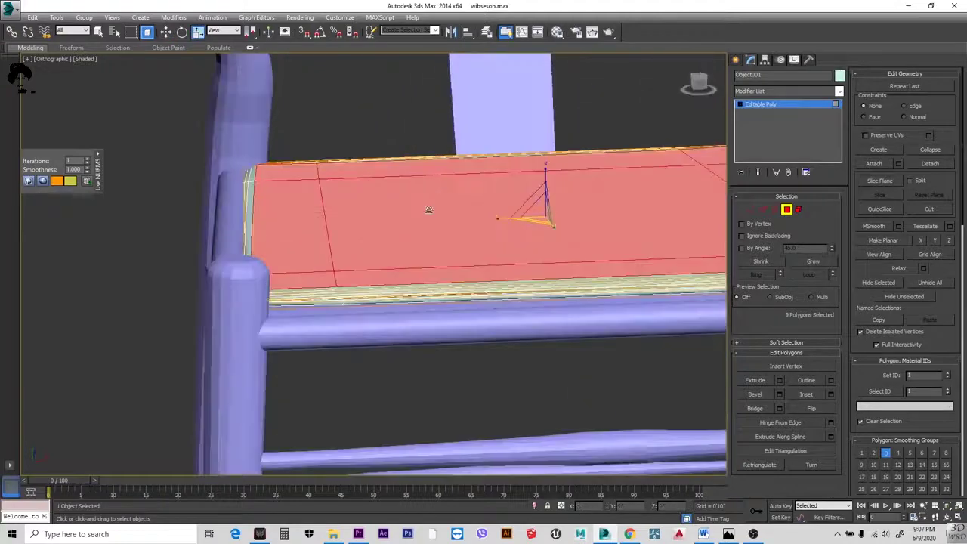
pyautogui.scroll(-4, 136, 286)
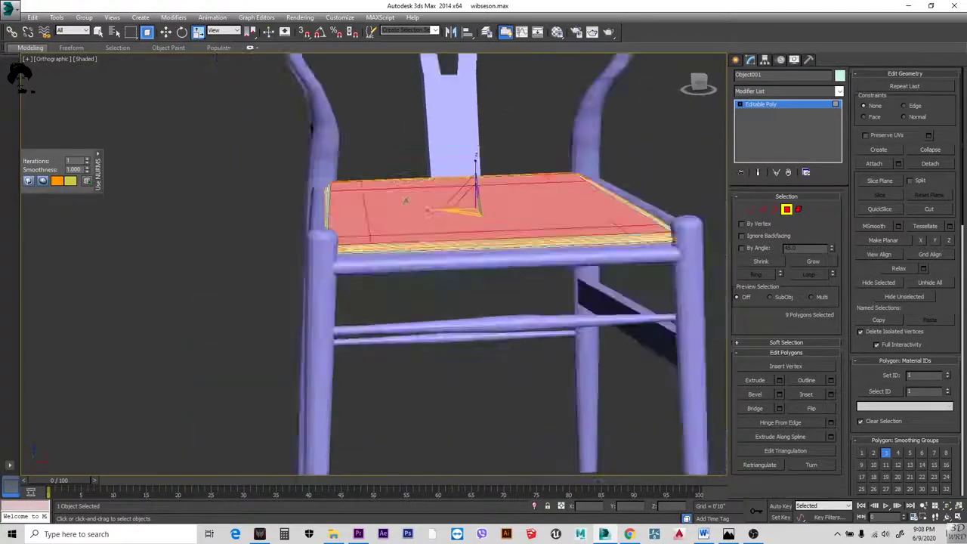
pyautogui.keyDown('alt'); pyautogui.moveTo(137, 287); pyautogui.dragTo(227, 250, button='middle'); pyautogui.keyUp('alt')
# - Scale the nine selected polygons of the seat's top face down slightly
pyautogui.click(736, 59)
pyautogui.keyDown('alt'); pyautogui.moveTo(658, 257); pyautogui.dragTo(487, 251, button='middle'); pyautogui.keyUp('alt')
pyautogui.scroll(2, 519, 265)
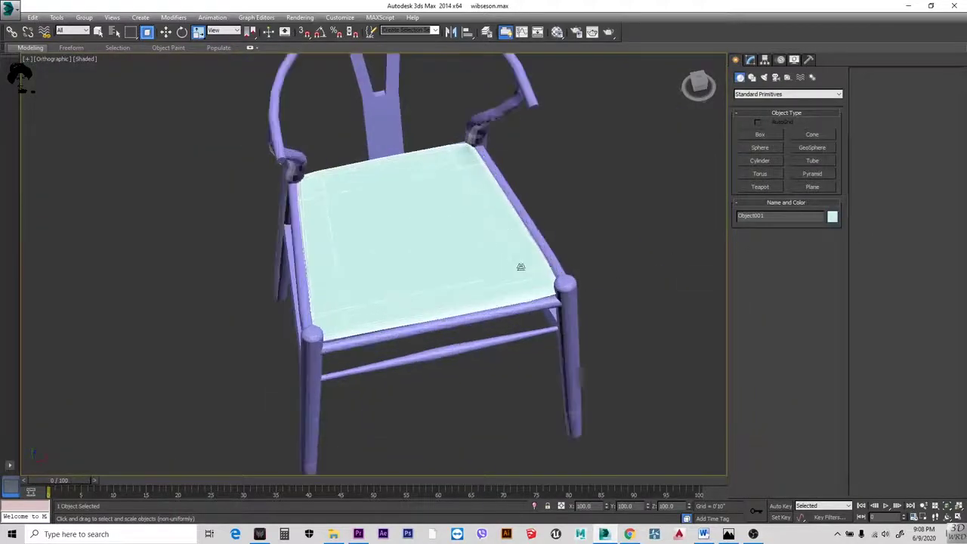
pyautogui.scroll(4, 345, 300)
pyautogui.click(750, 60)
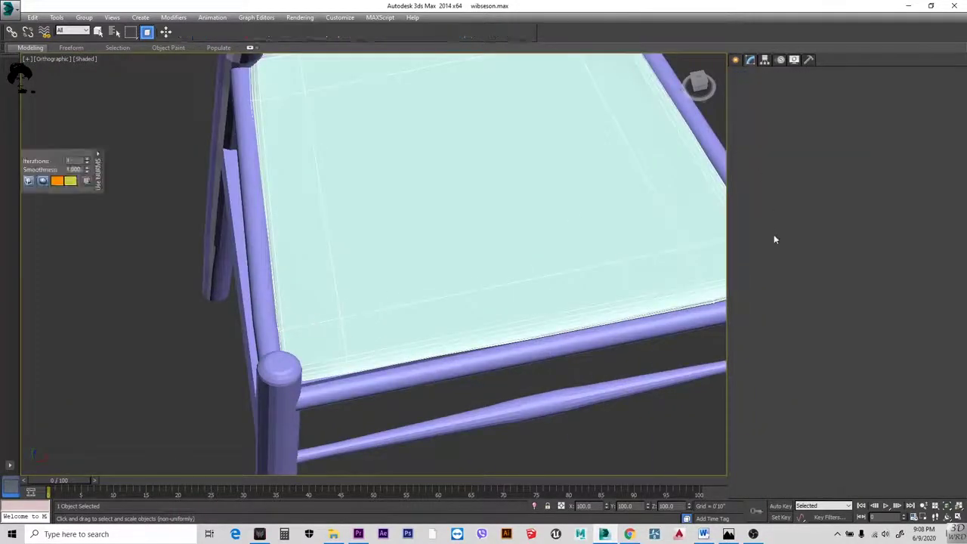
pyautogui.press('4')
pyautogui.keyDown('alt'); pyautogui.moveTo(471, 274); pyautogui.dragTo(474, 246, button='middle'); pyautogui.keyUp('alt')
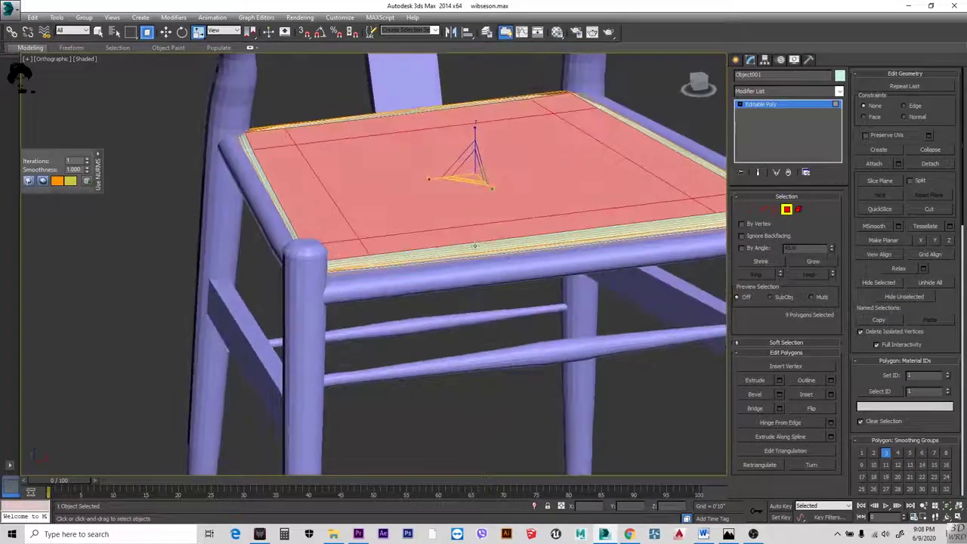
pyautogui.moveTo(475, 146); pyautogui.dragTo(470, 188)
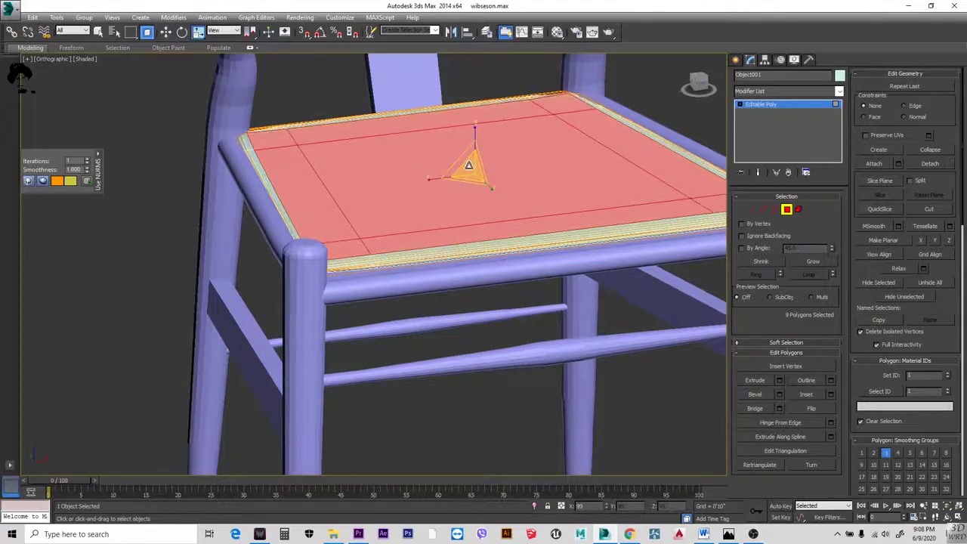
pyautogui.click(676, 194)
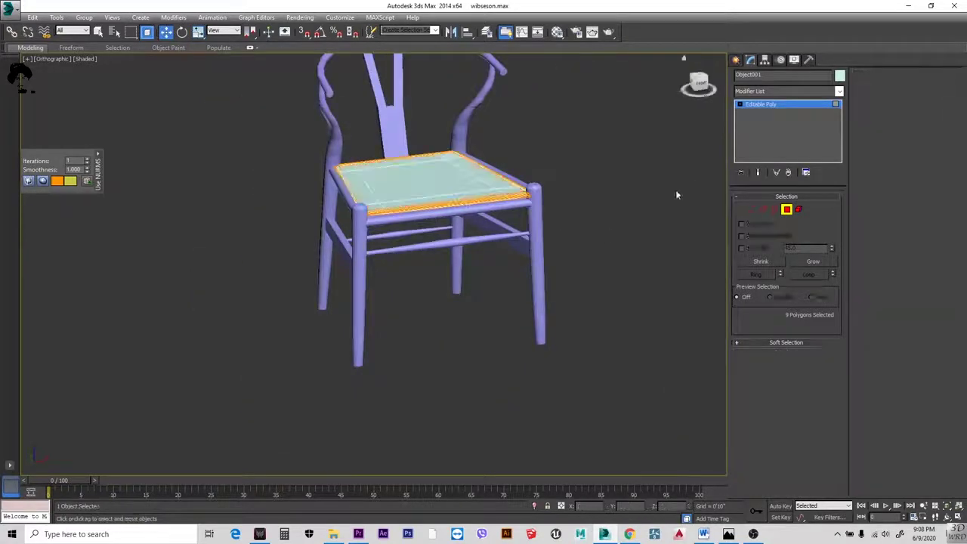
# - Deselect the seat and examine its fit between the legs and the whole chair from several angles
pyautogui.scroll(6, 496, 232)
pyautogui.scroll(-5, 496, 232)
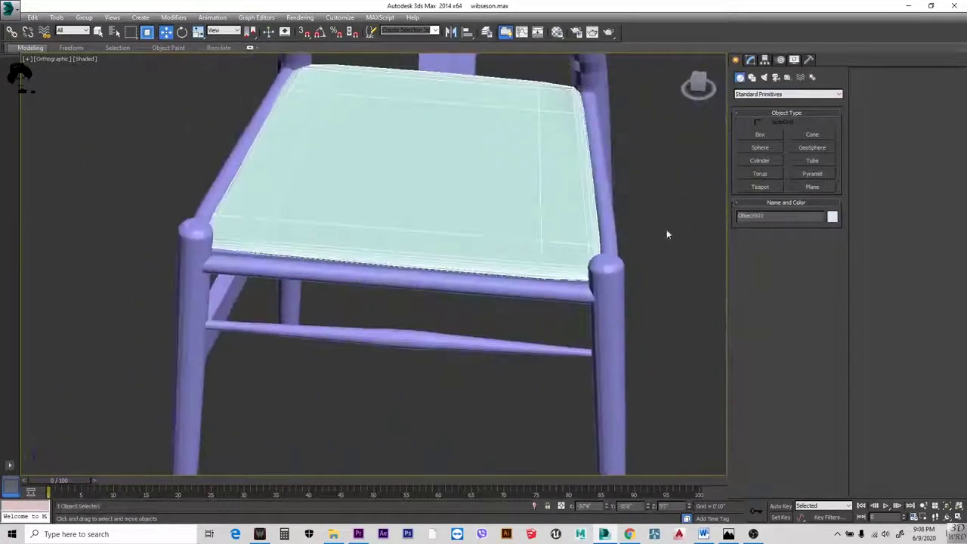
pyautogui.scroll(5, 666, 229)
pyautogui.scroll(-5, 551, 276)
pyautogui.keyDown('alt'); pyautogui.moveTo(609, 249); pyautogui.dragTo(528, 458, button='middle'); pyautogui.keyUp('alt')
pyautogui.click(527, 459)
pyautogui.scroll(2, 497, 263)
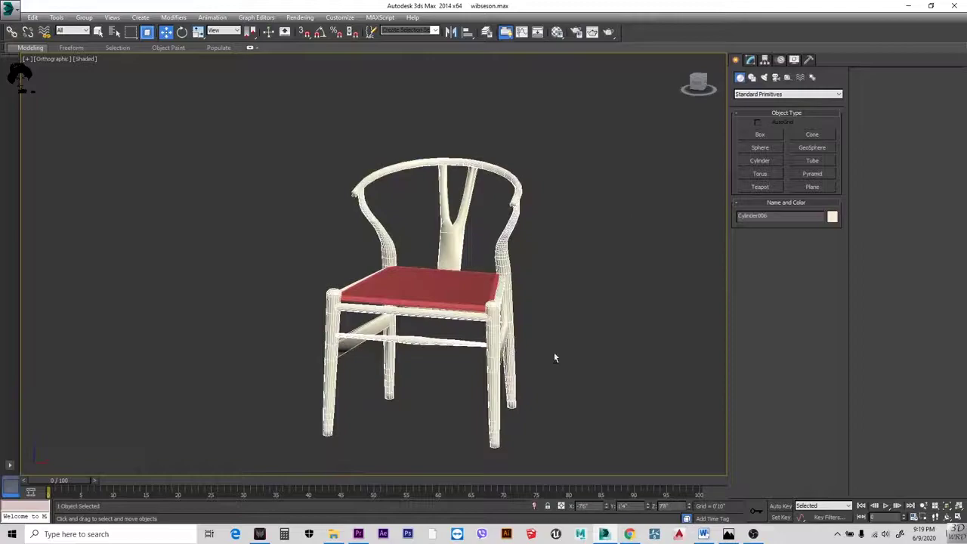
pyautogui.keyDown('alt'); pyautogui.moveTo(554, 358); pyautogui.dragTo(597, 351, button='middle'); pyautogui.keyUp('alt')
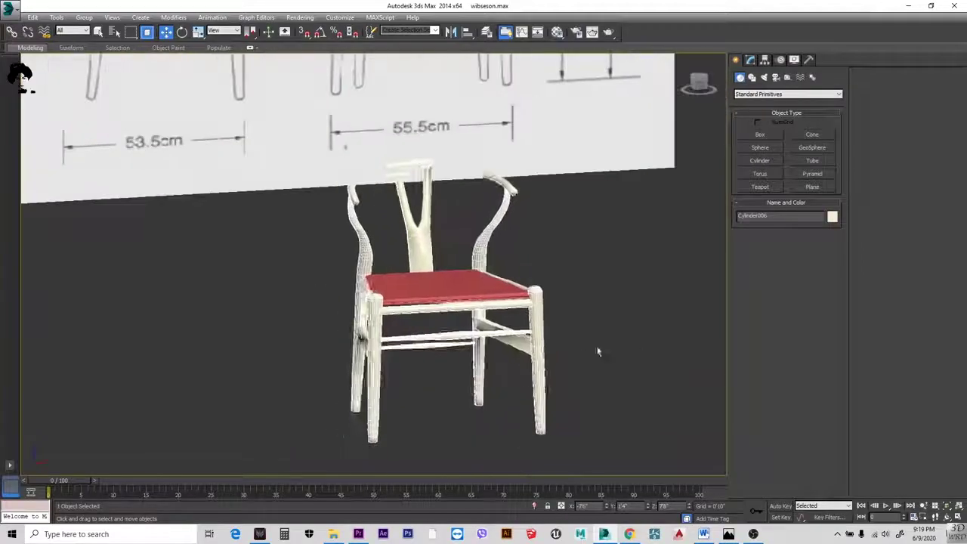